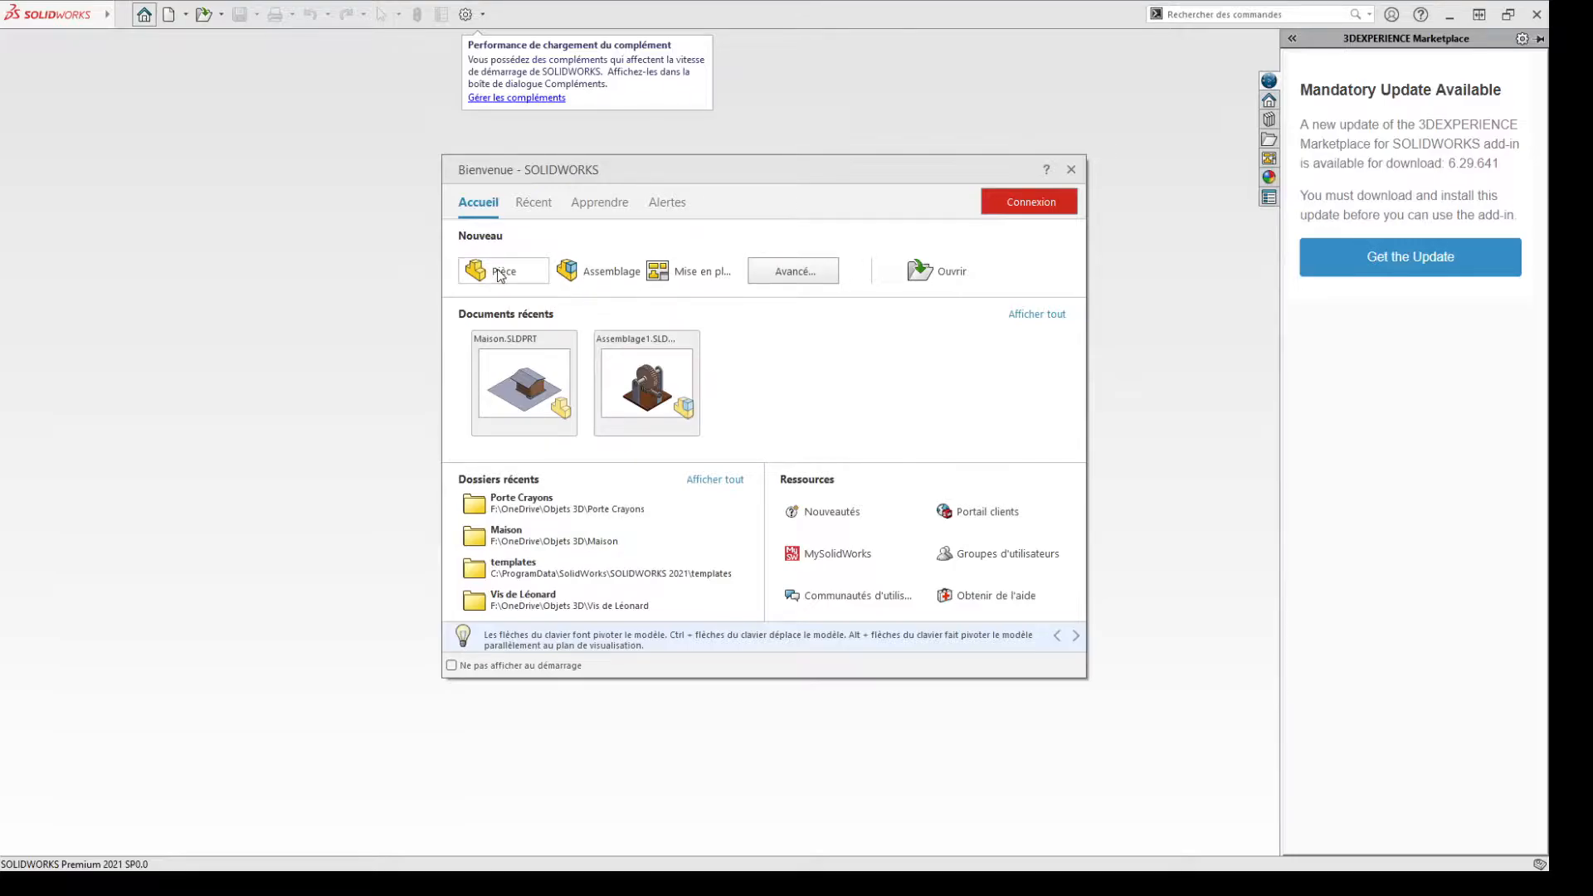
Create a new part and open a sketch on the Plan de dessus (top plane)
left_click(501, 272)
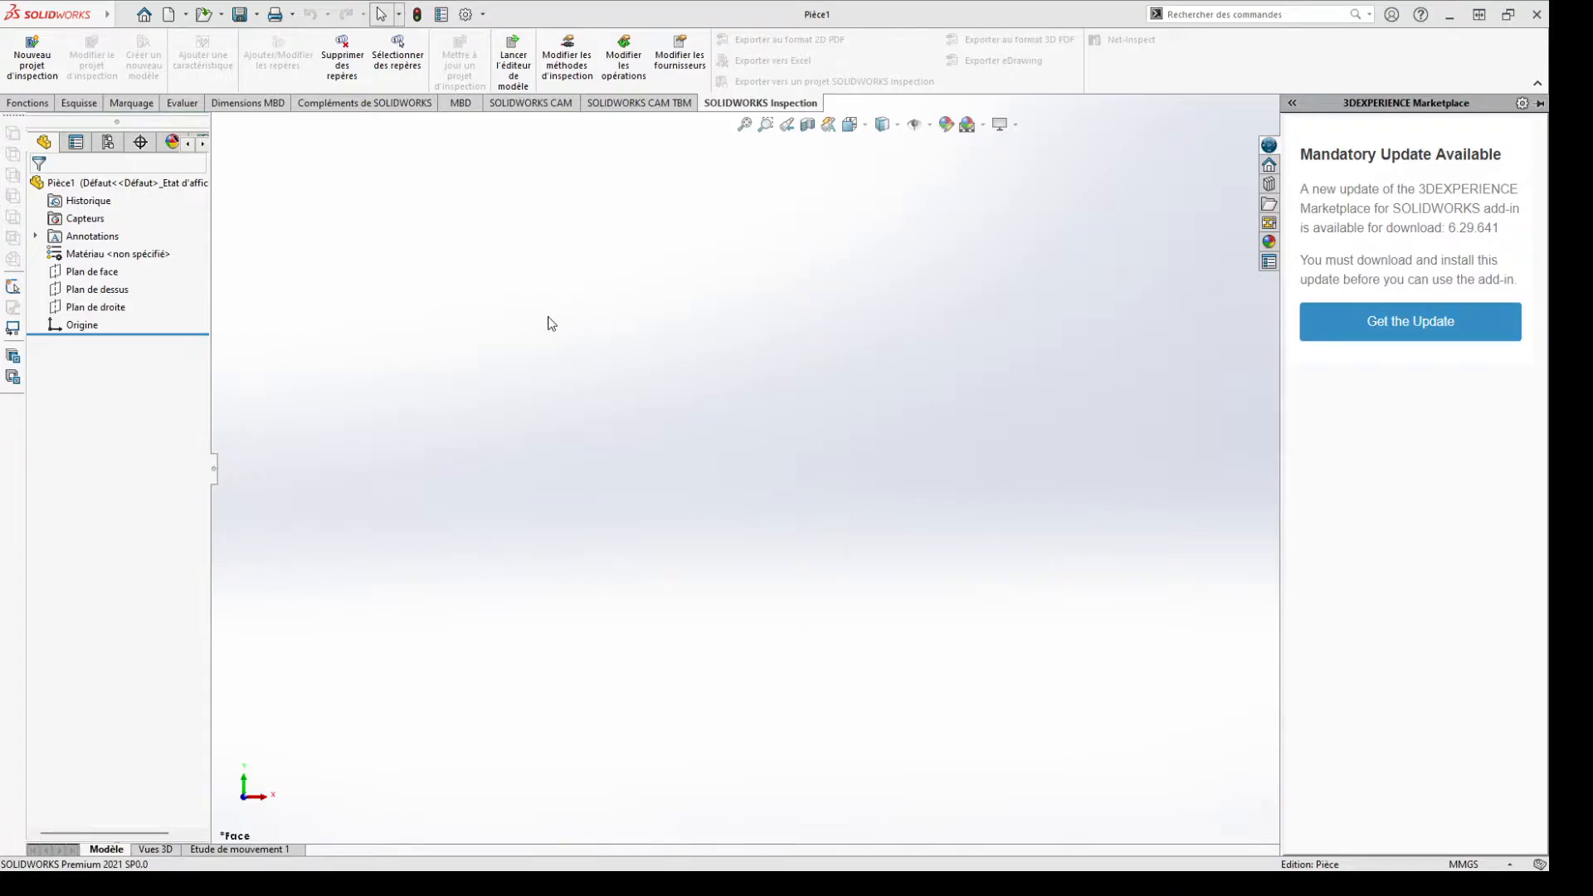
left_click(96, 292)
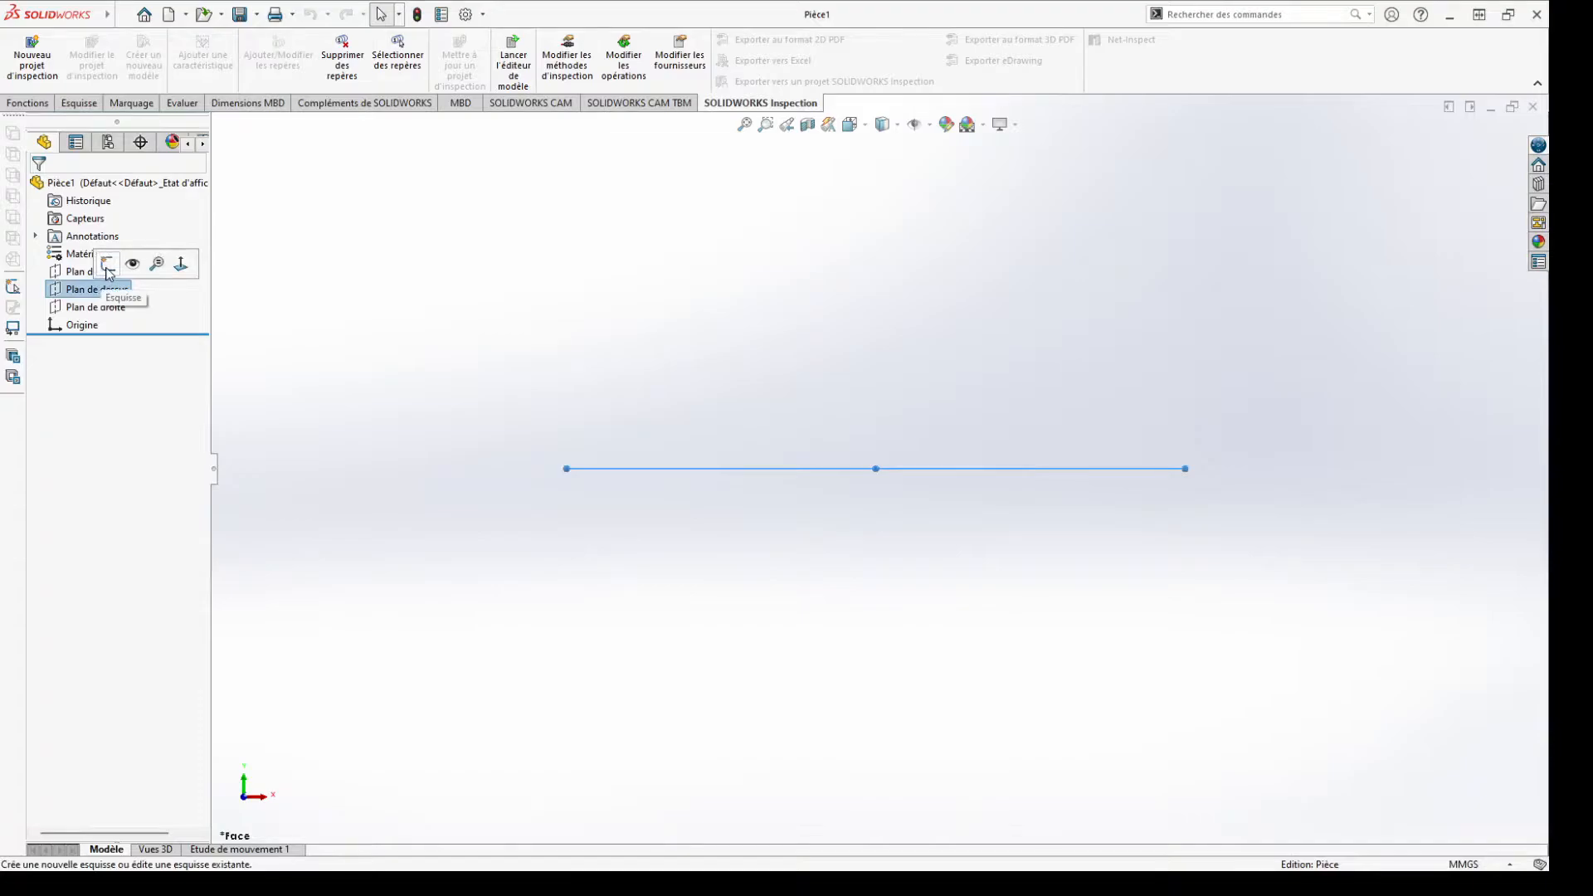
left_click(107, 266)
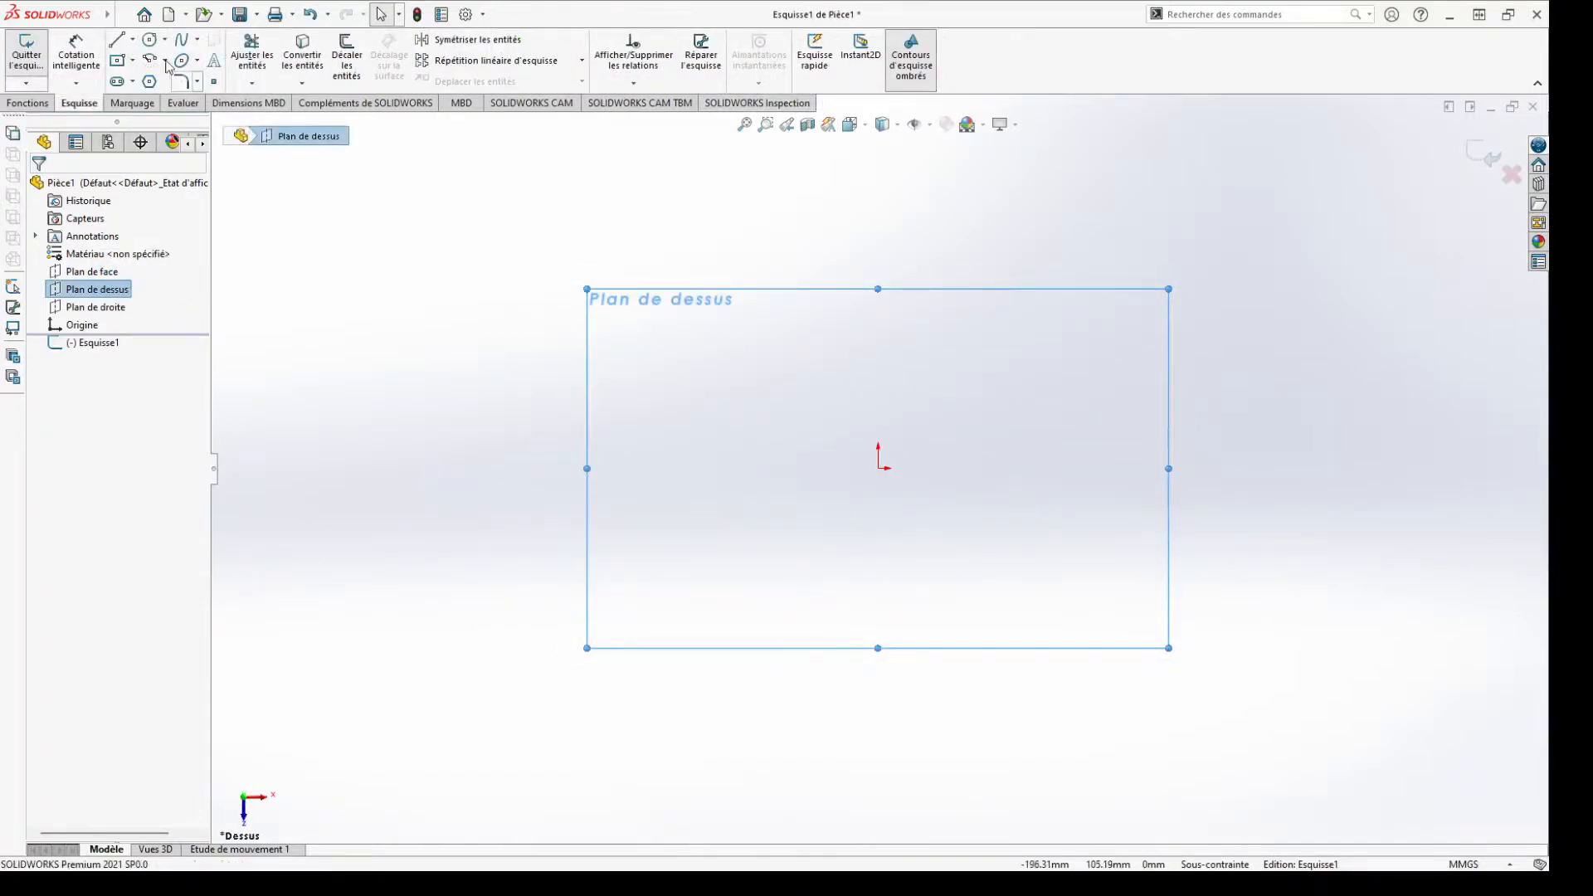
Draw a horizontal construction line about 81 mm long from the origin in the positive X direction
left_click(133, 42)
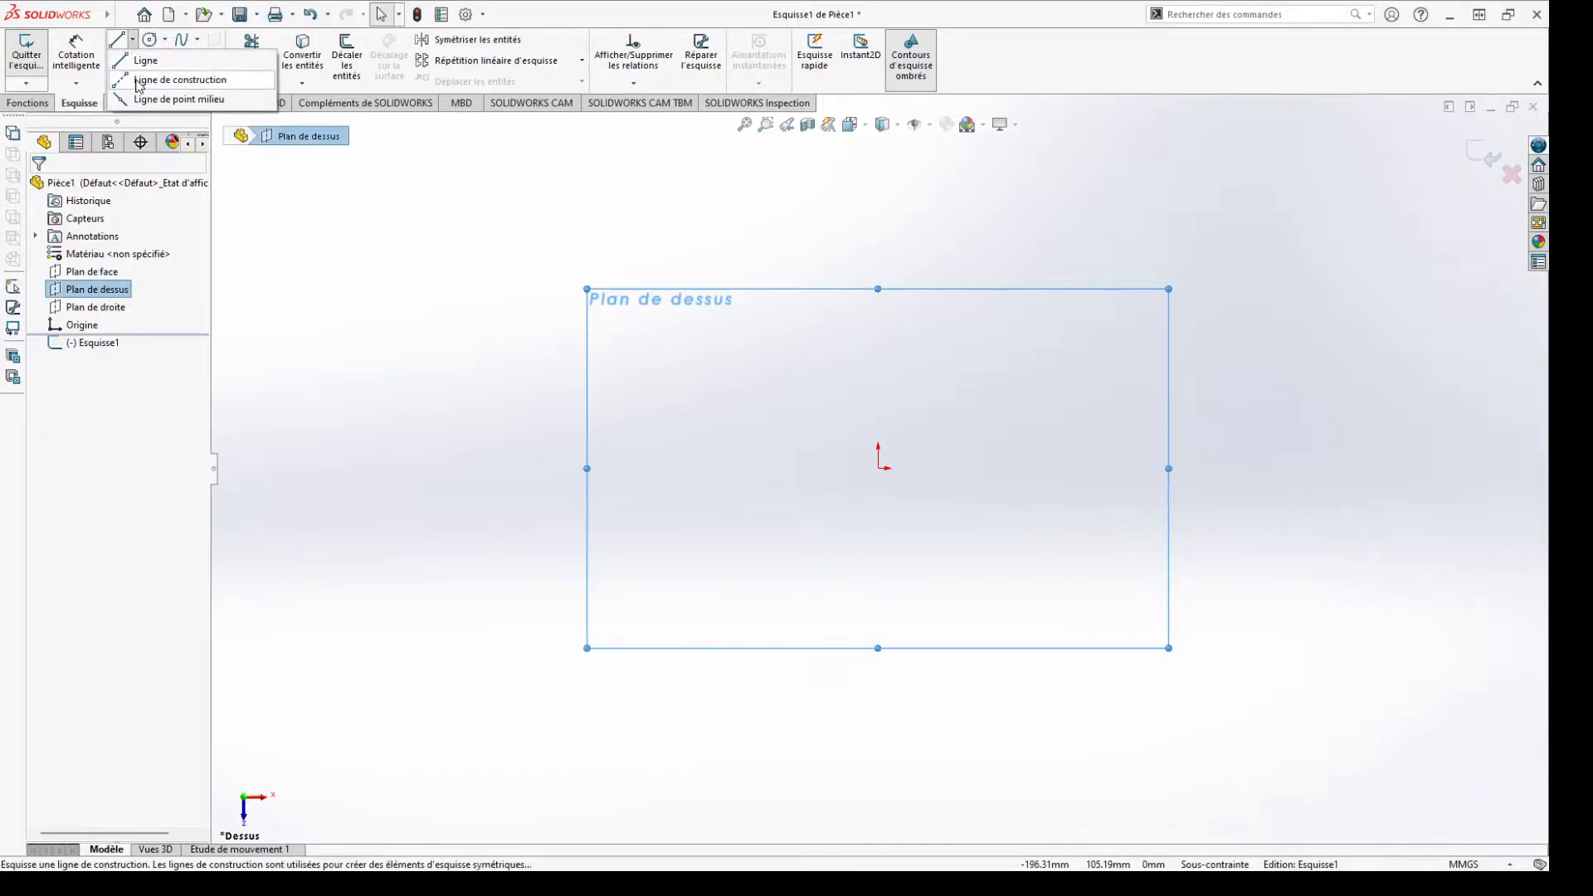
left_click(145, 82)
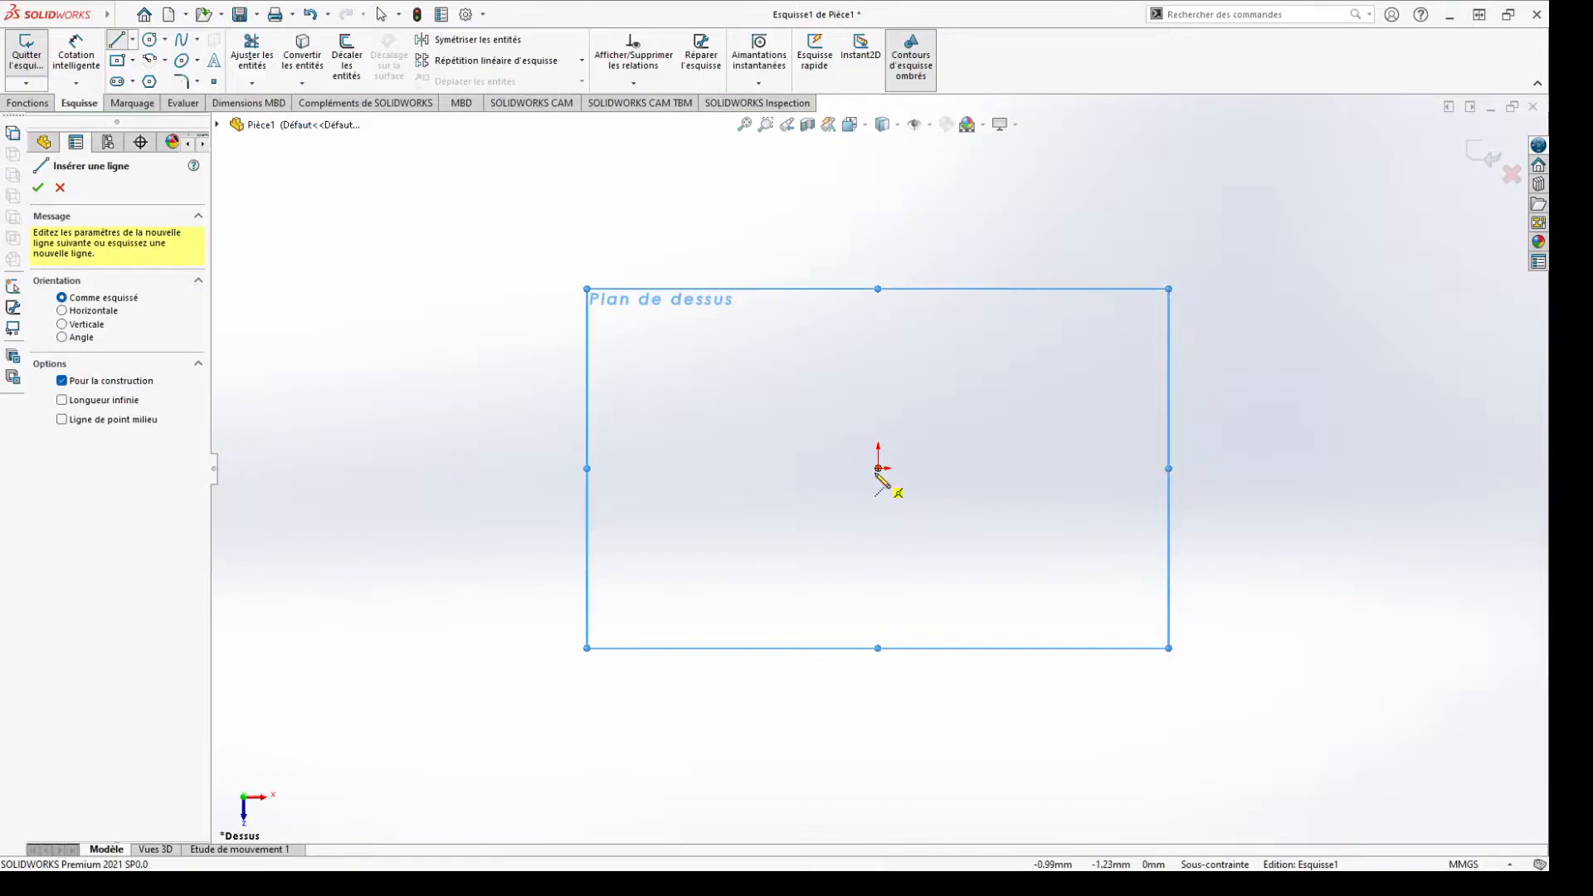
left_click_drag(878, 469, 1145, 469)
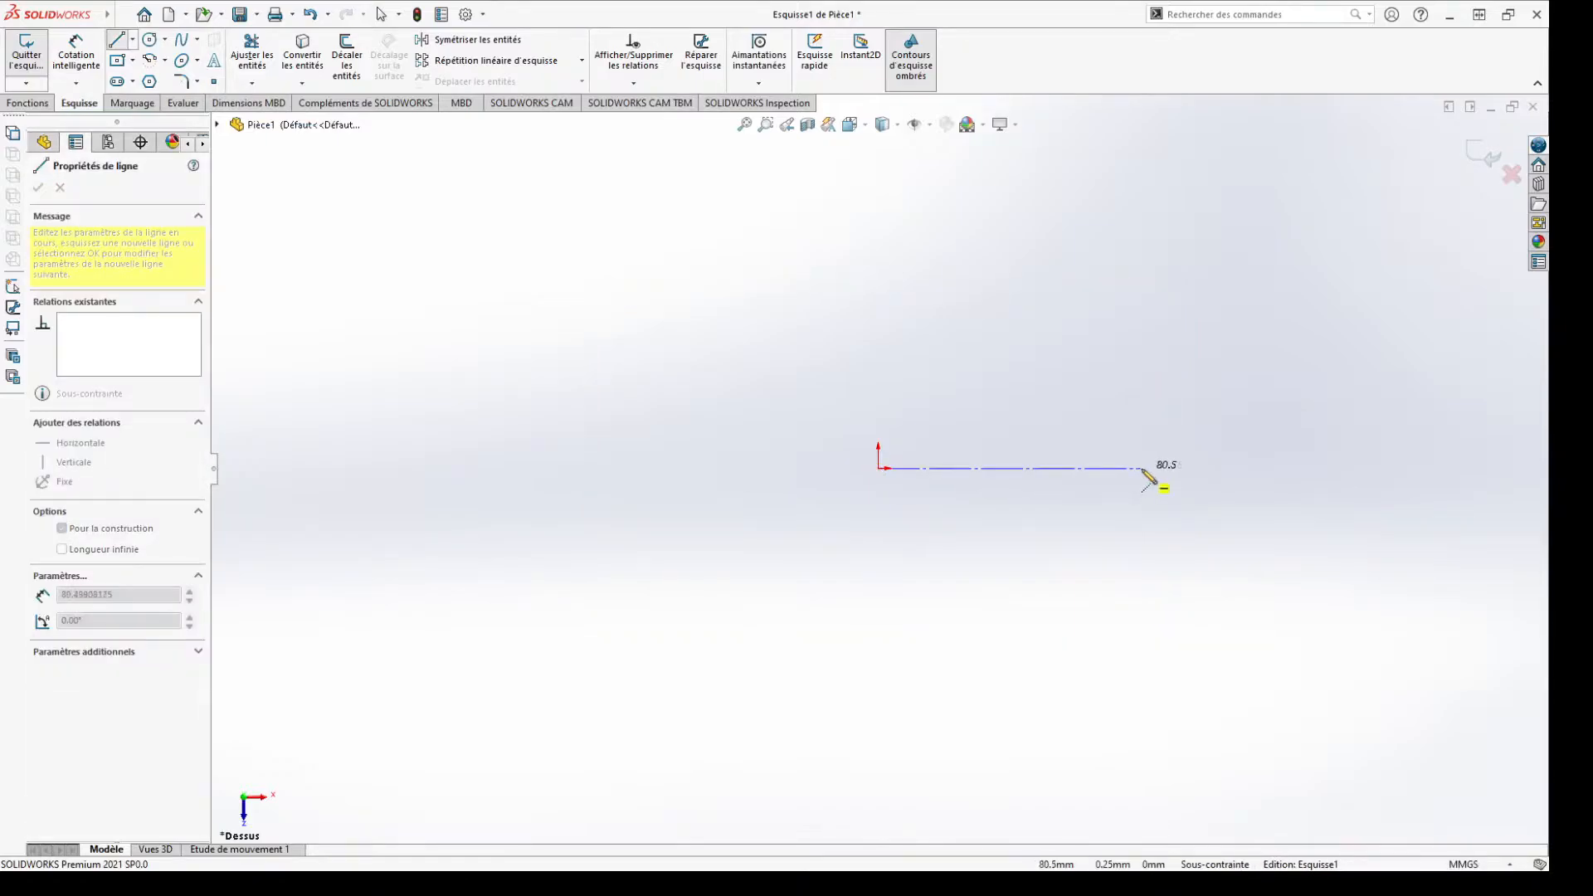
right_click(1149, 473)
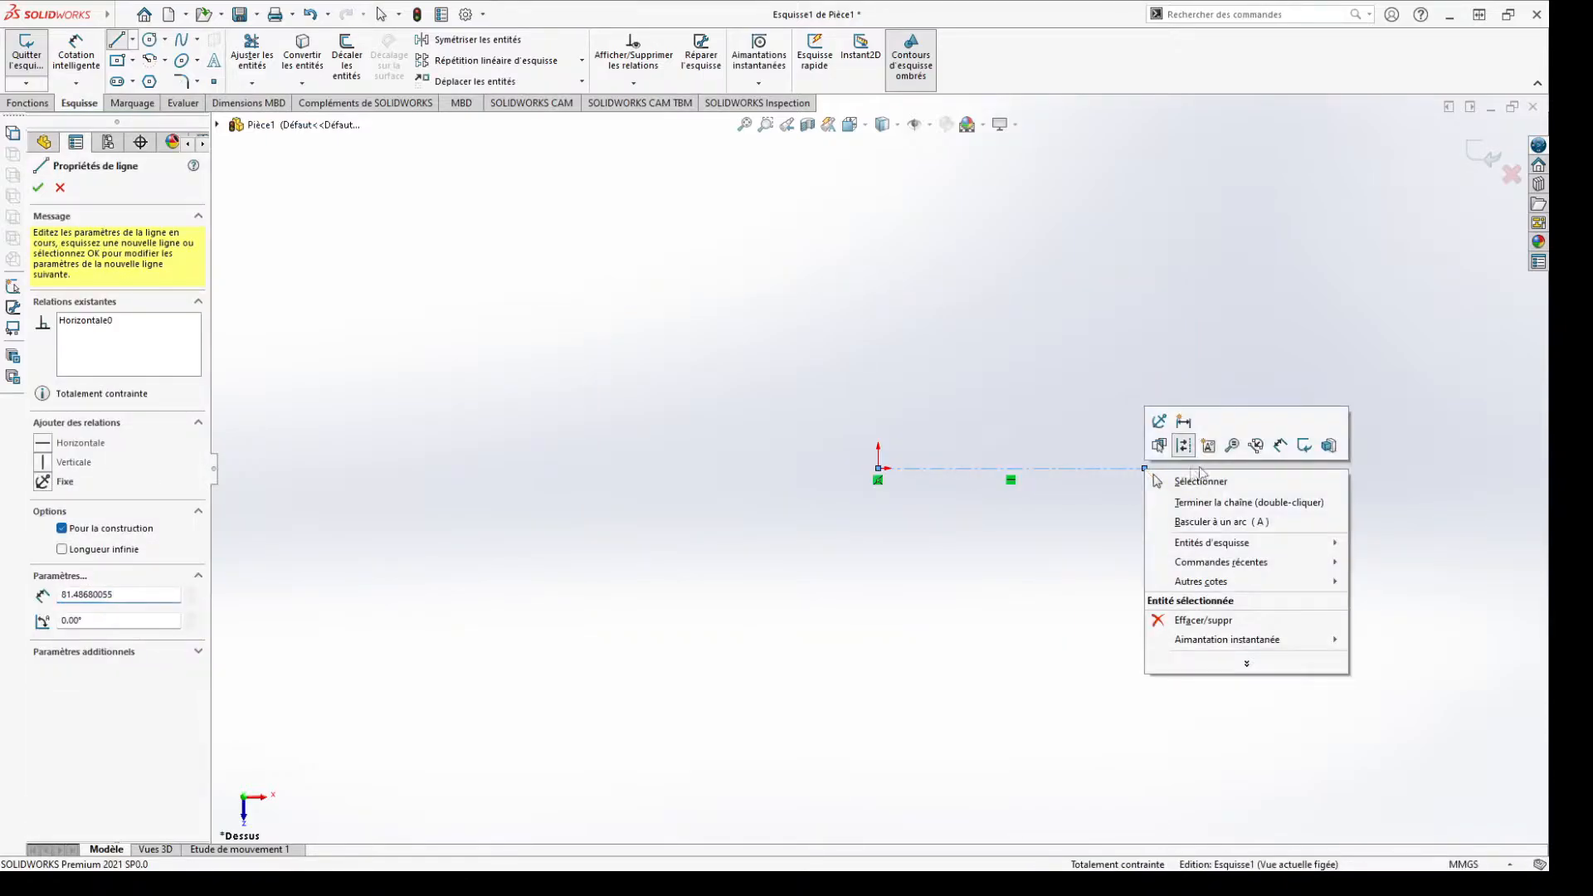
left_click(1195, 479)
key("Escape")
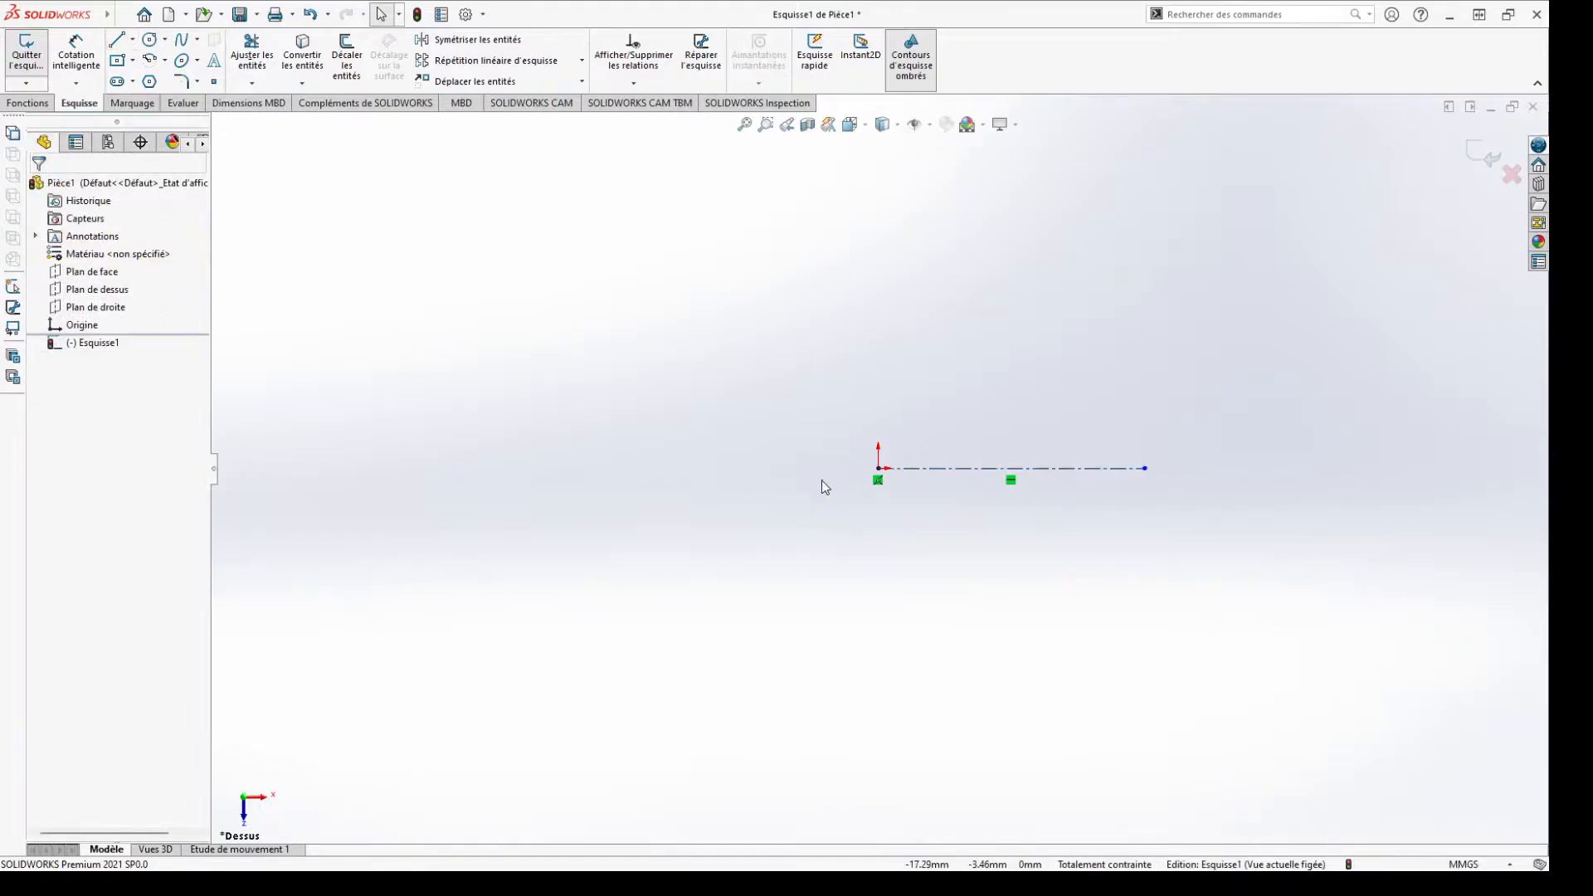
Draw a vertical construction line about 77 mm long straight down from the origin
left_click(132, 39)
left_click(166, 78)
left_click(878, 469)
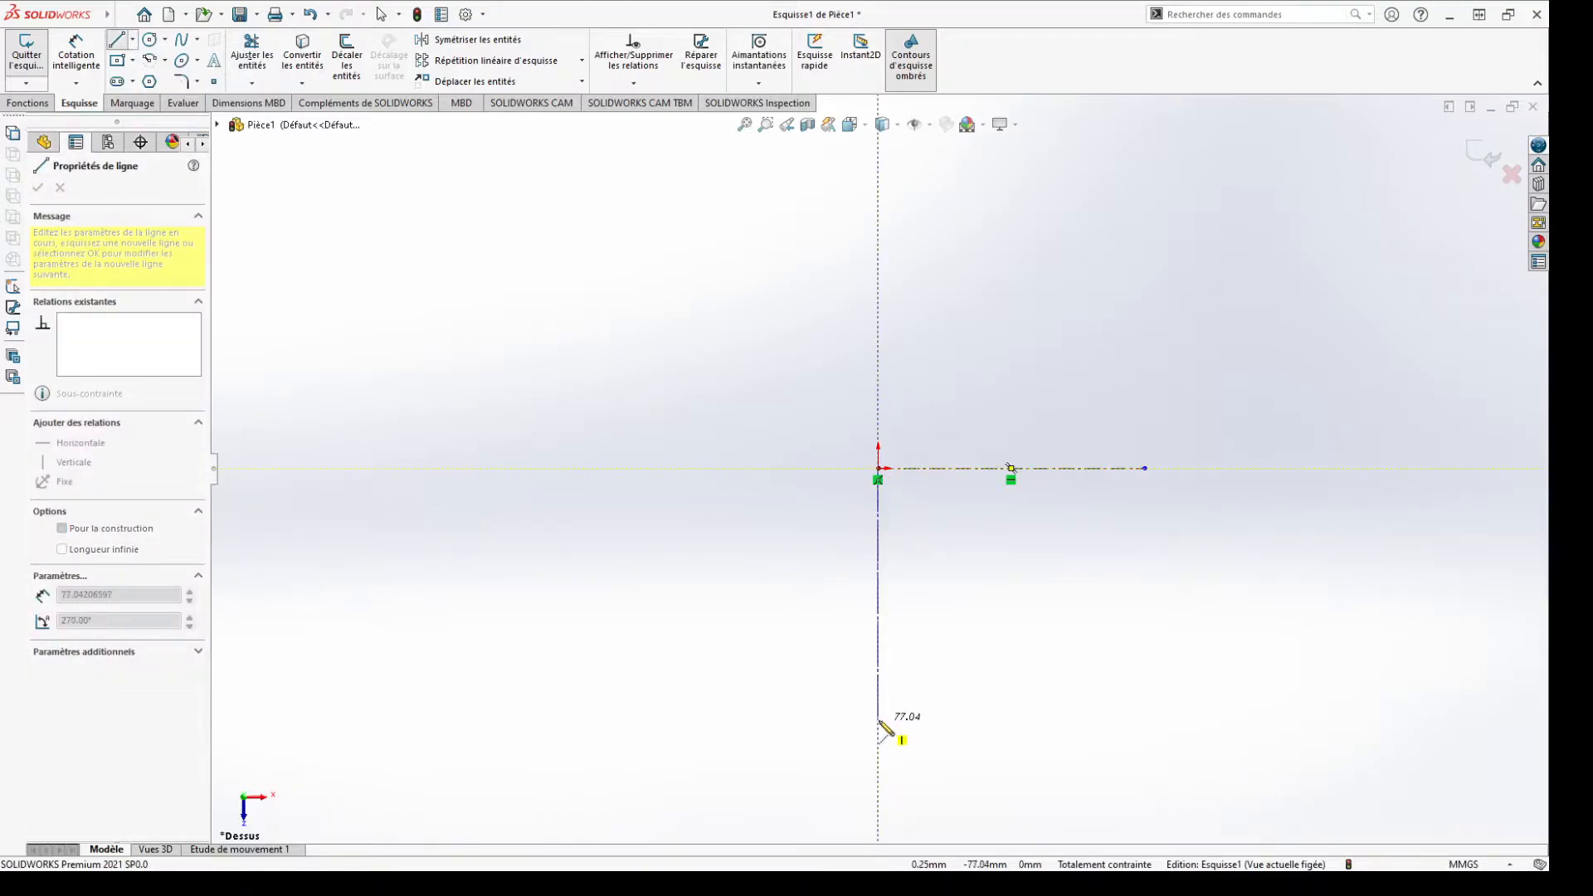
left_click(878, 720)
right_click(880, 722)
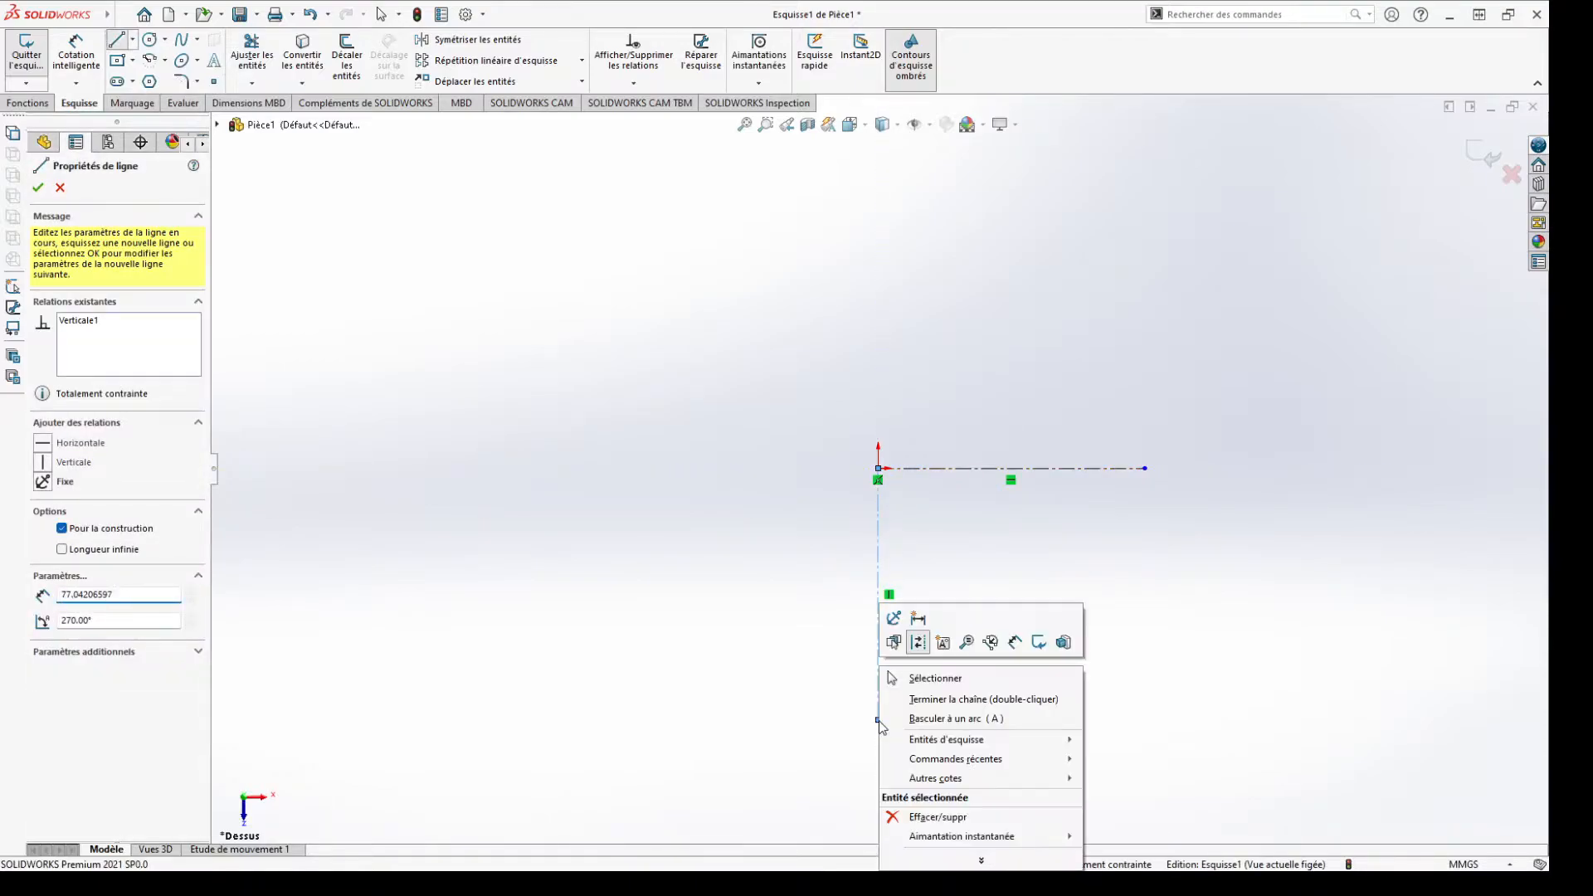
left_click(942, 681)
right_click(698, 470)
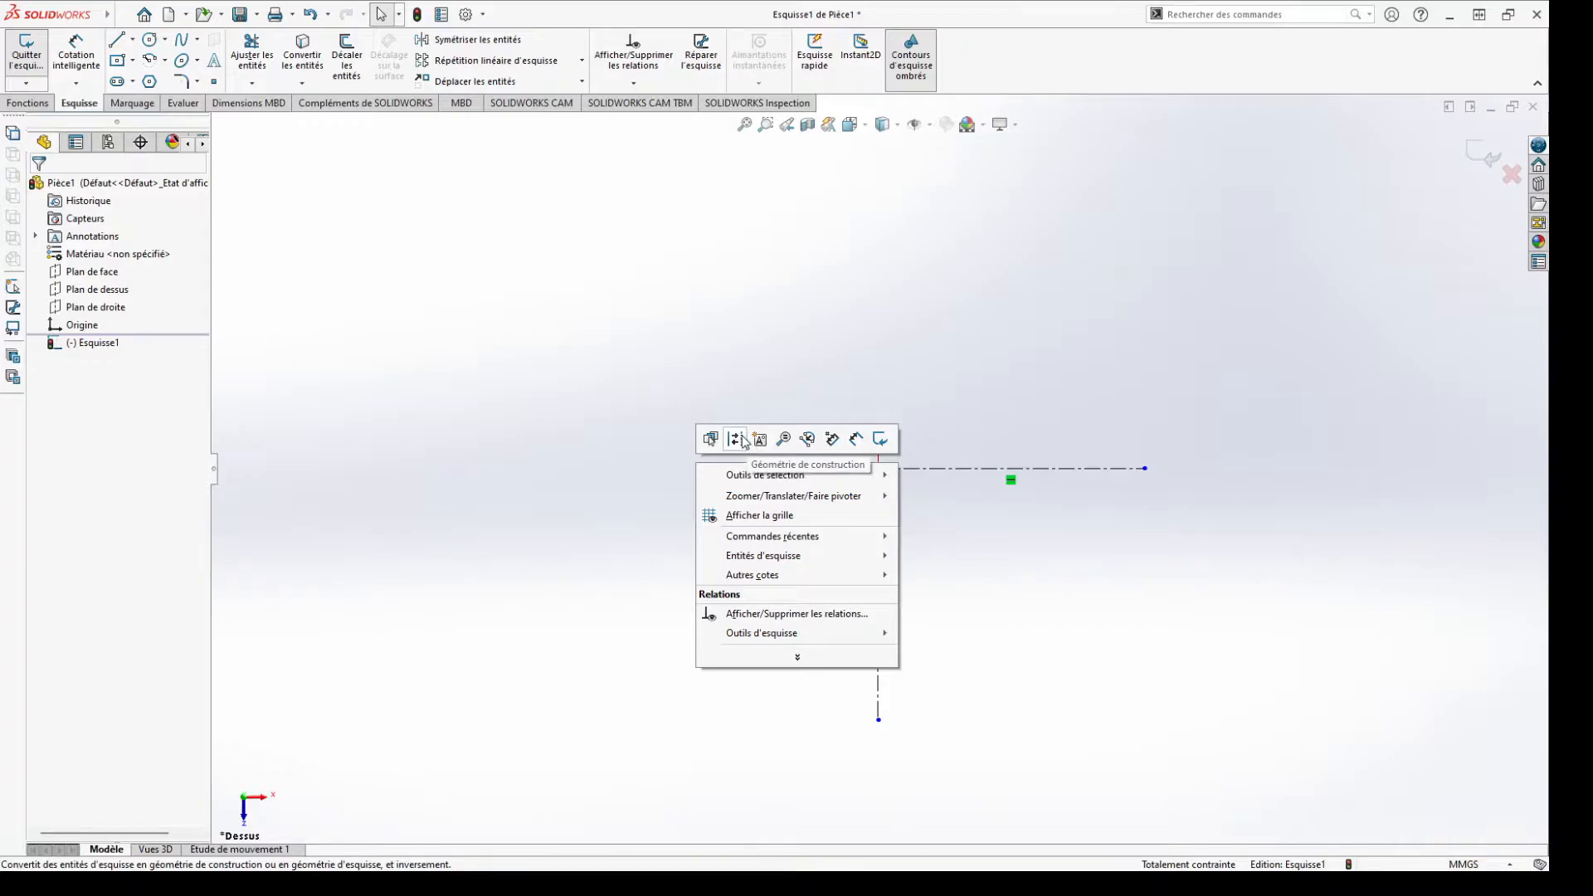
left_click(849, 385)
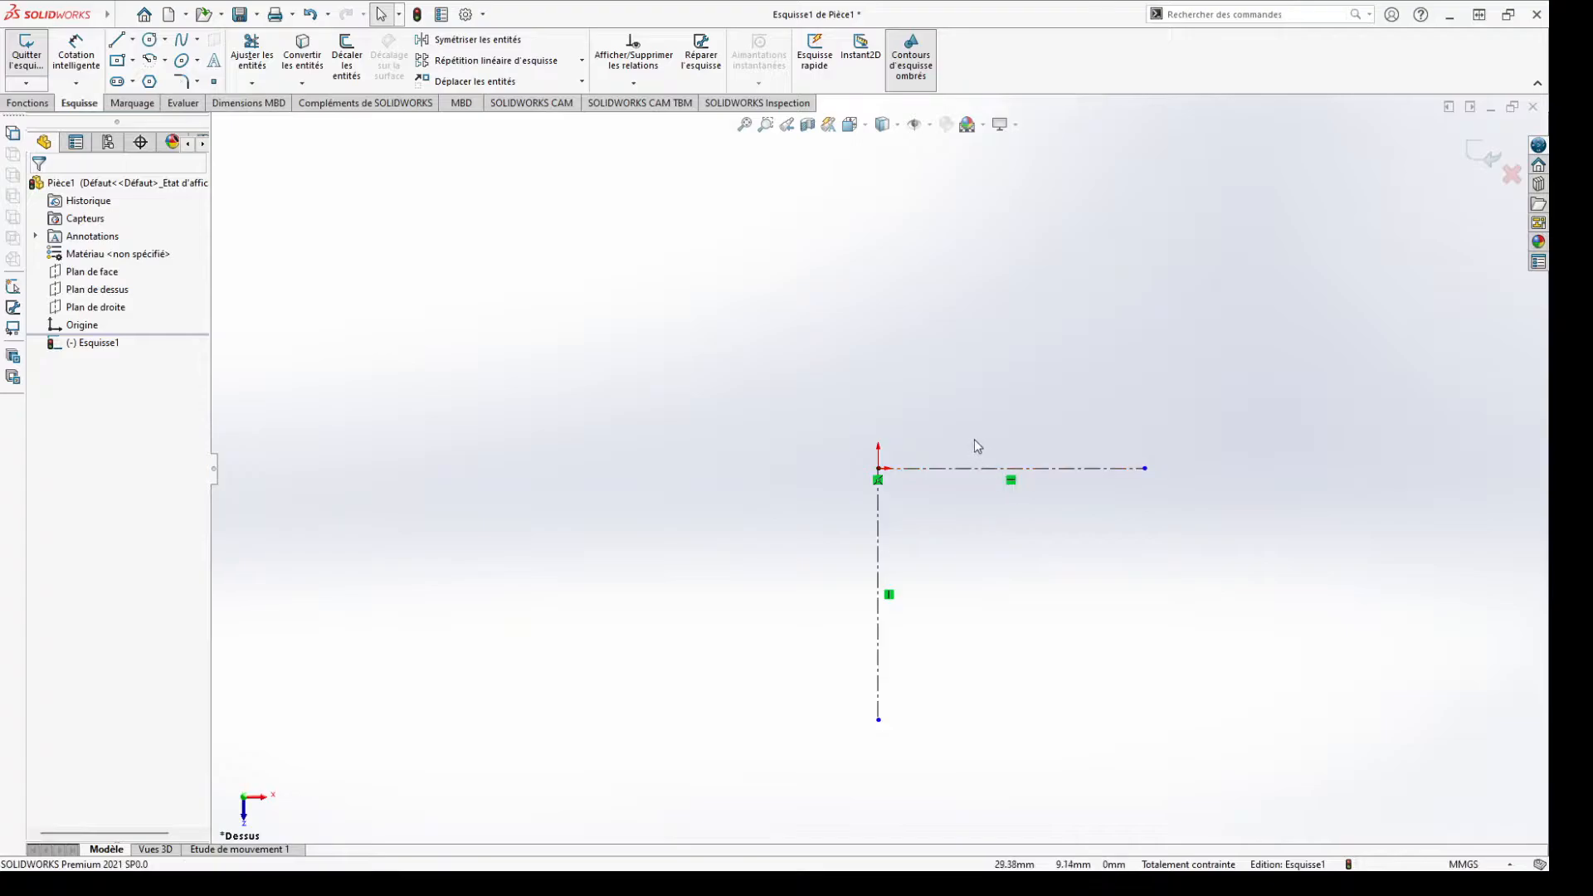
Add a smart dimension of 50 mm above the horizontal construction line
left_click(89, 60)
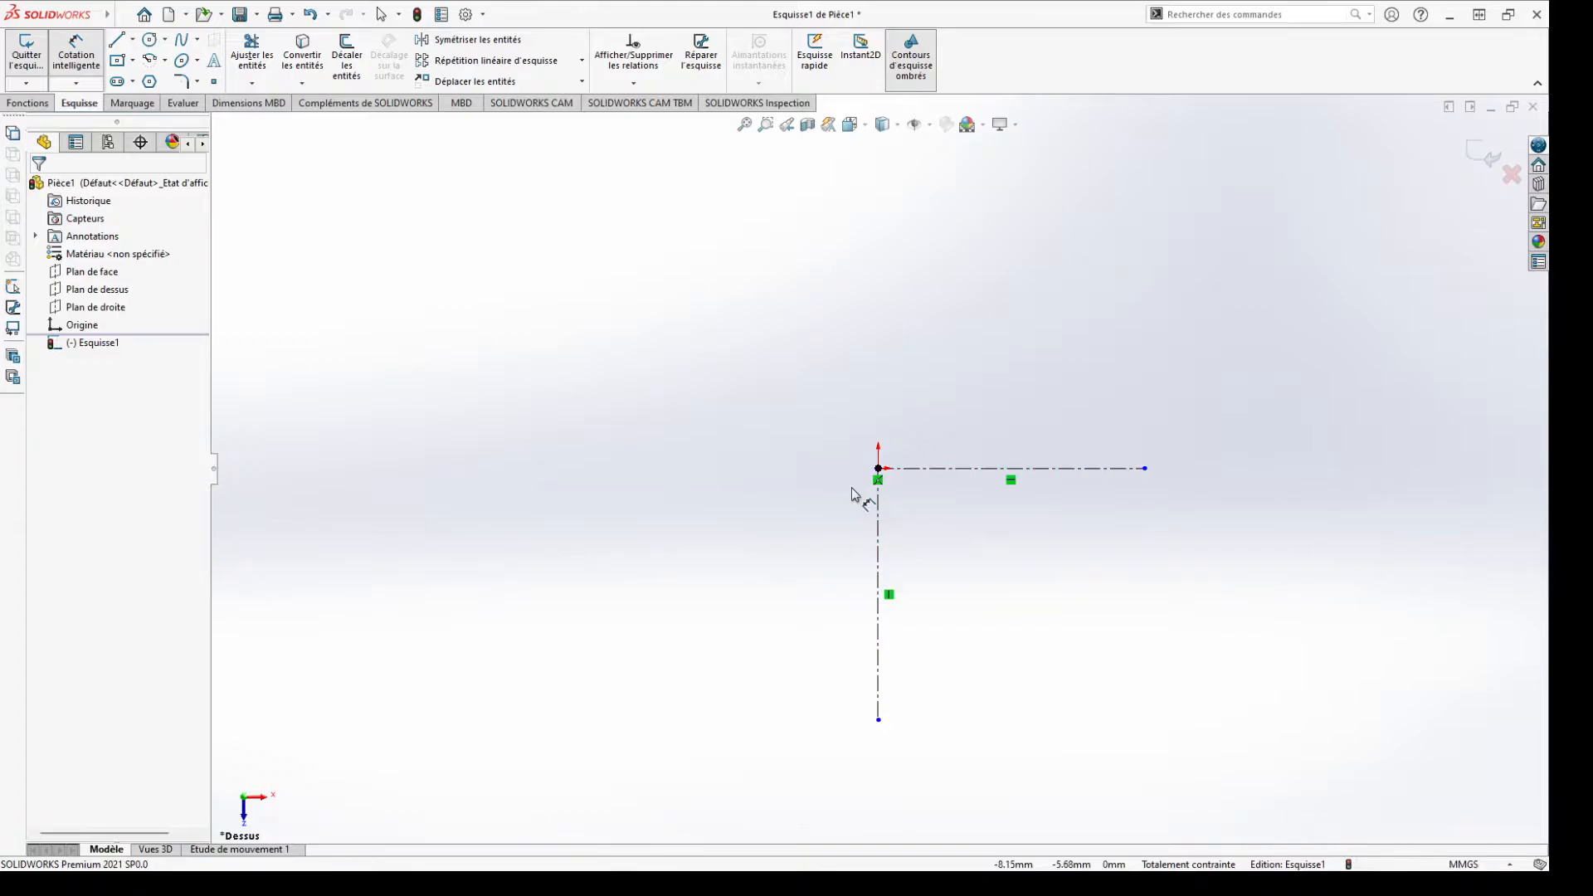
left_click(1092, 470)
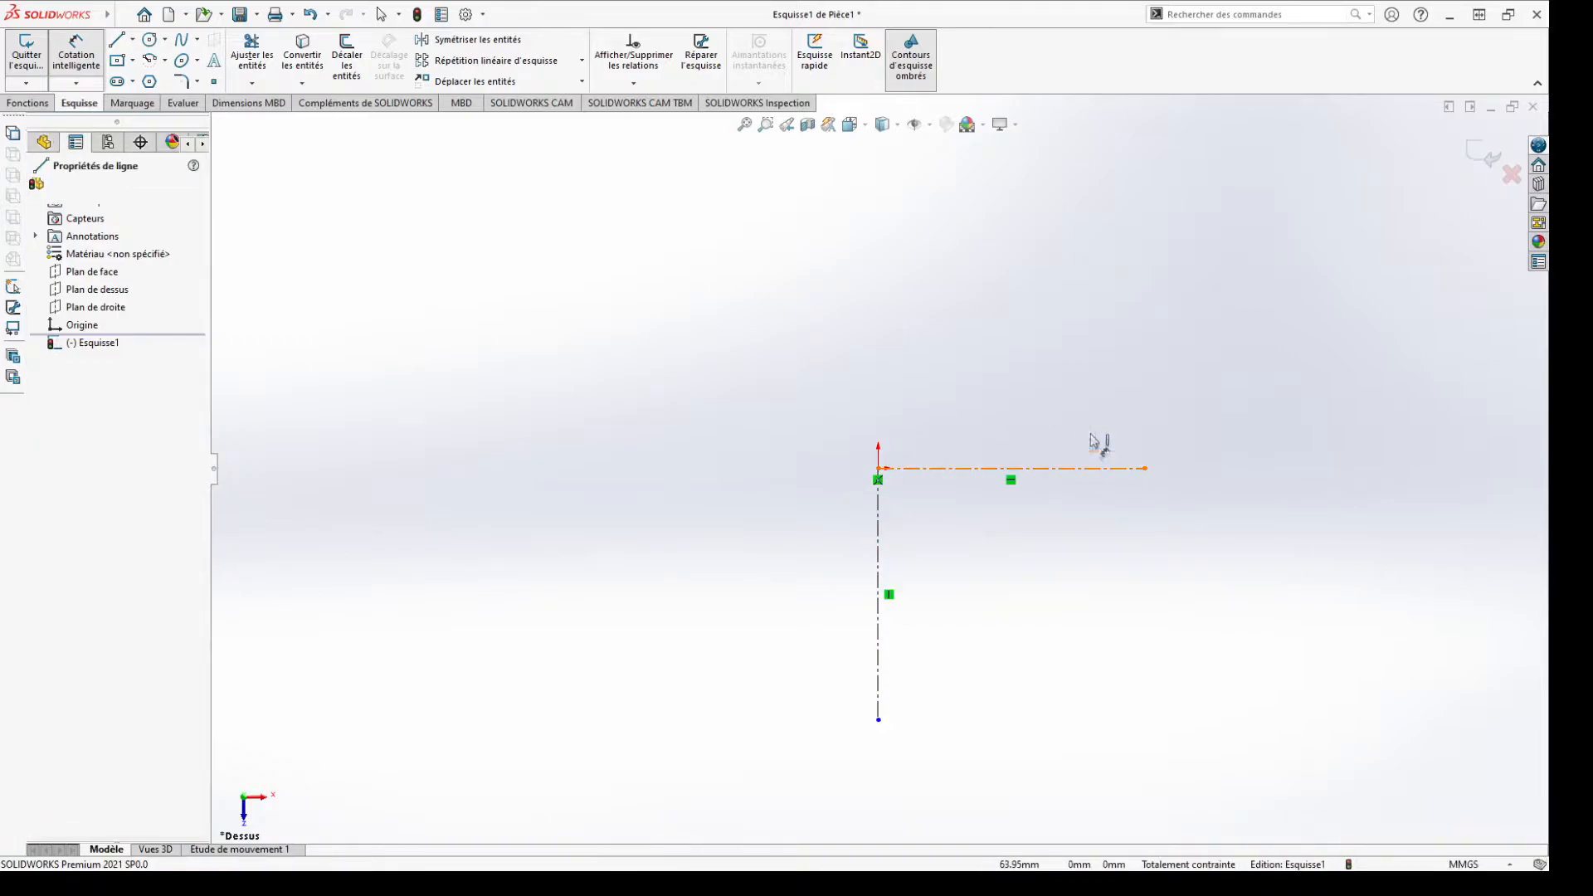
left_click(1097, 403)
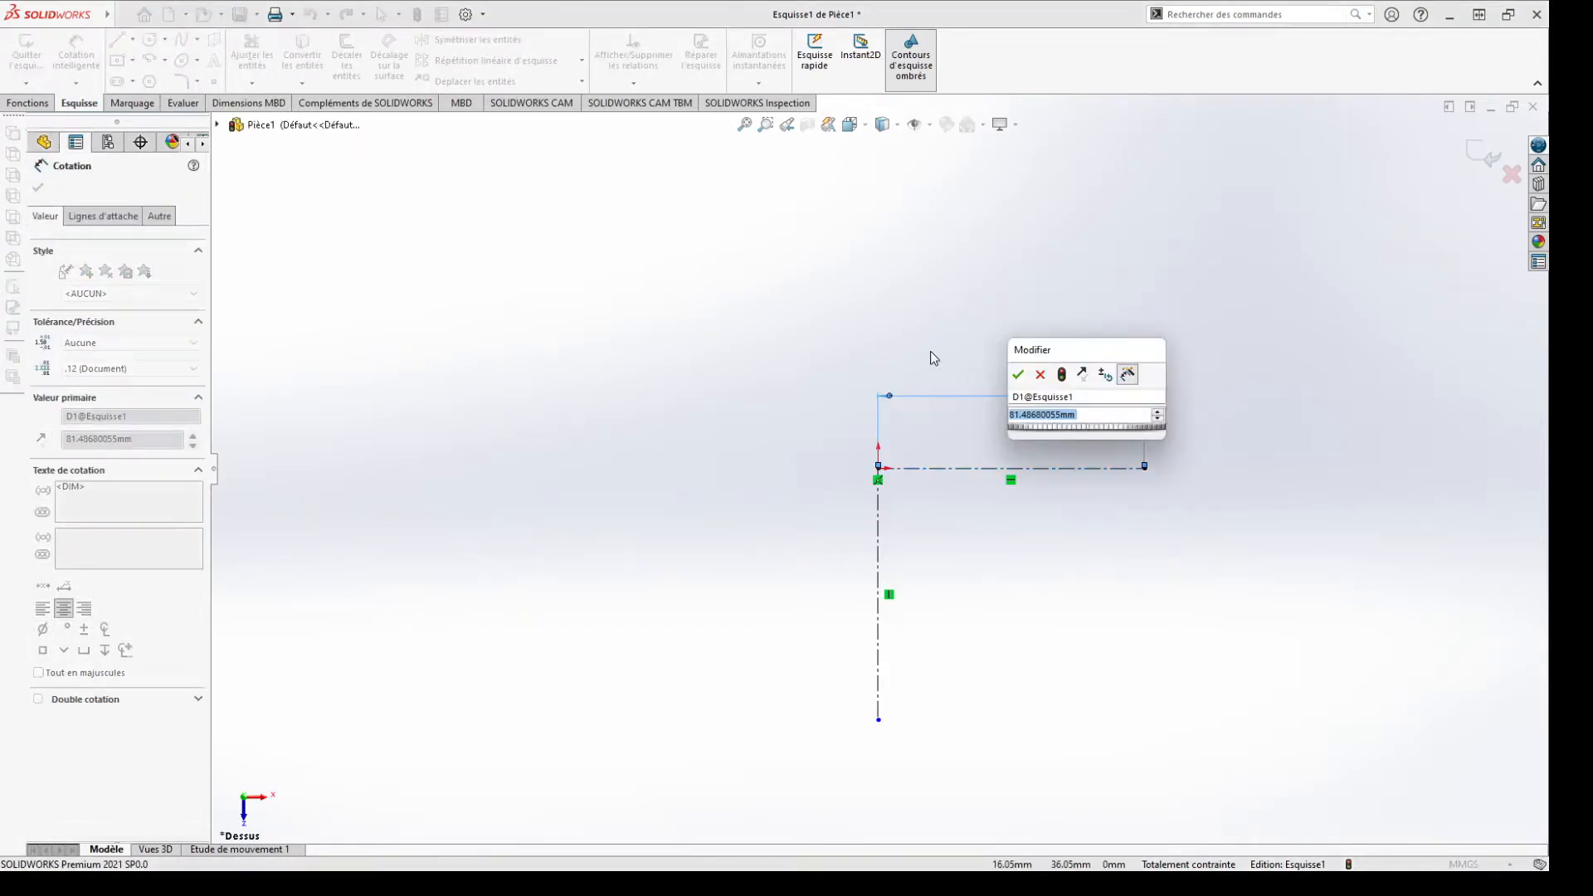
type("50")
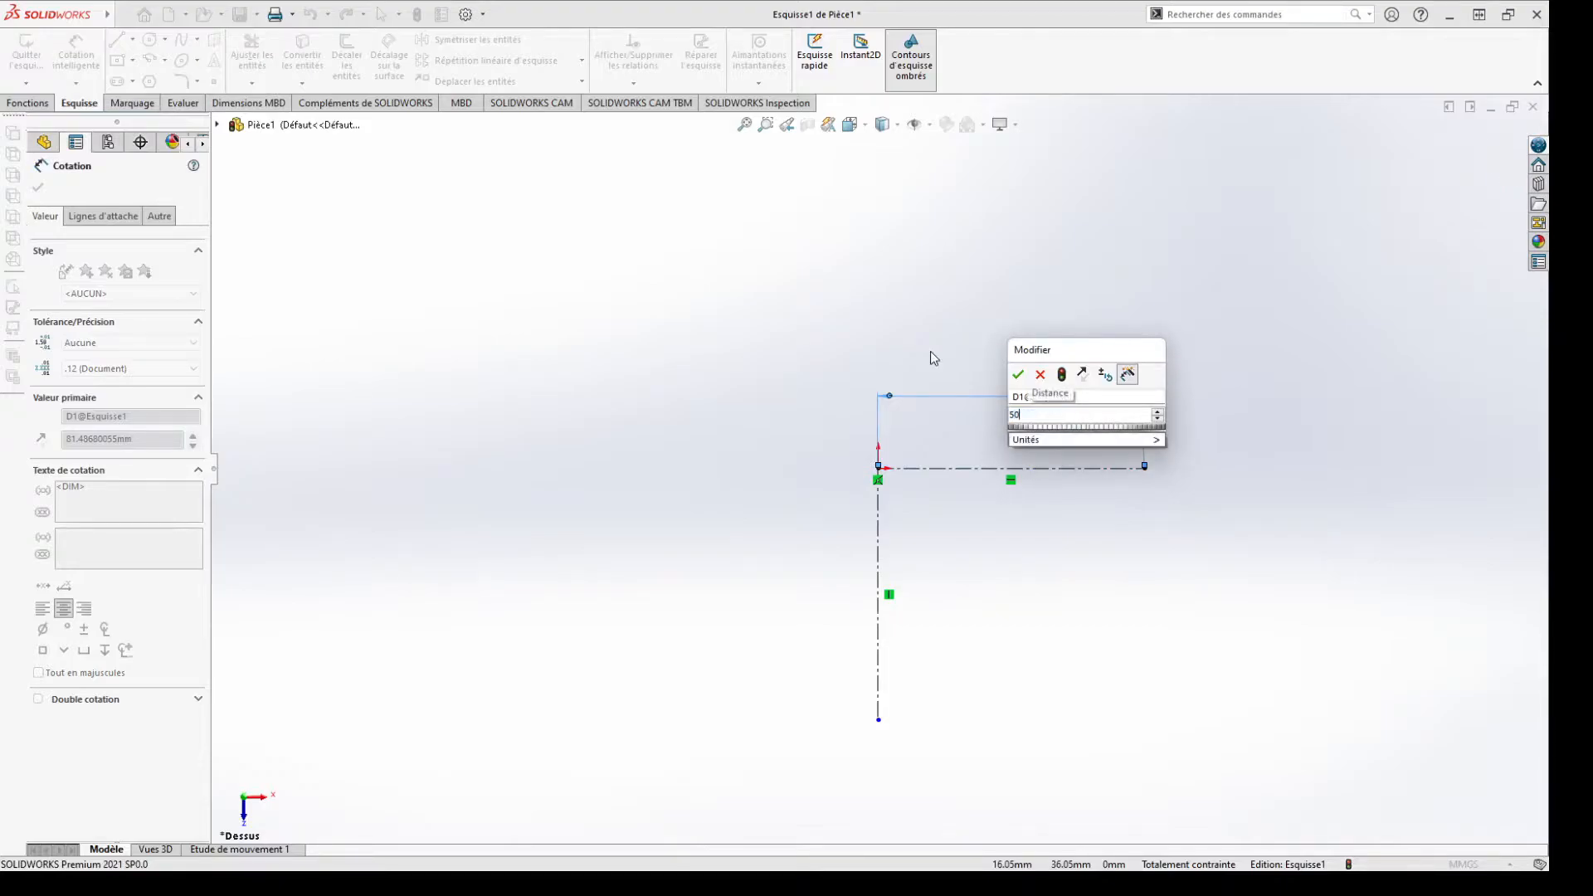
key("Return")
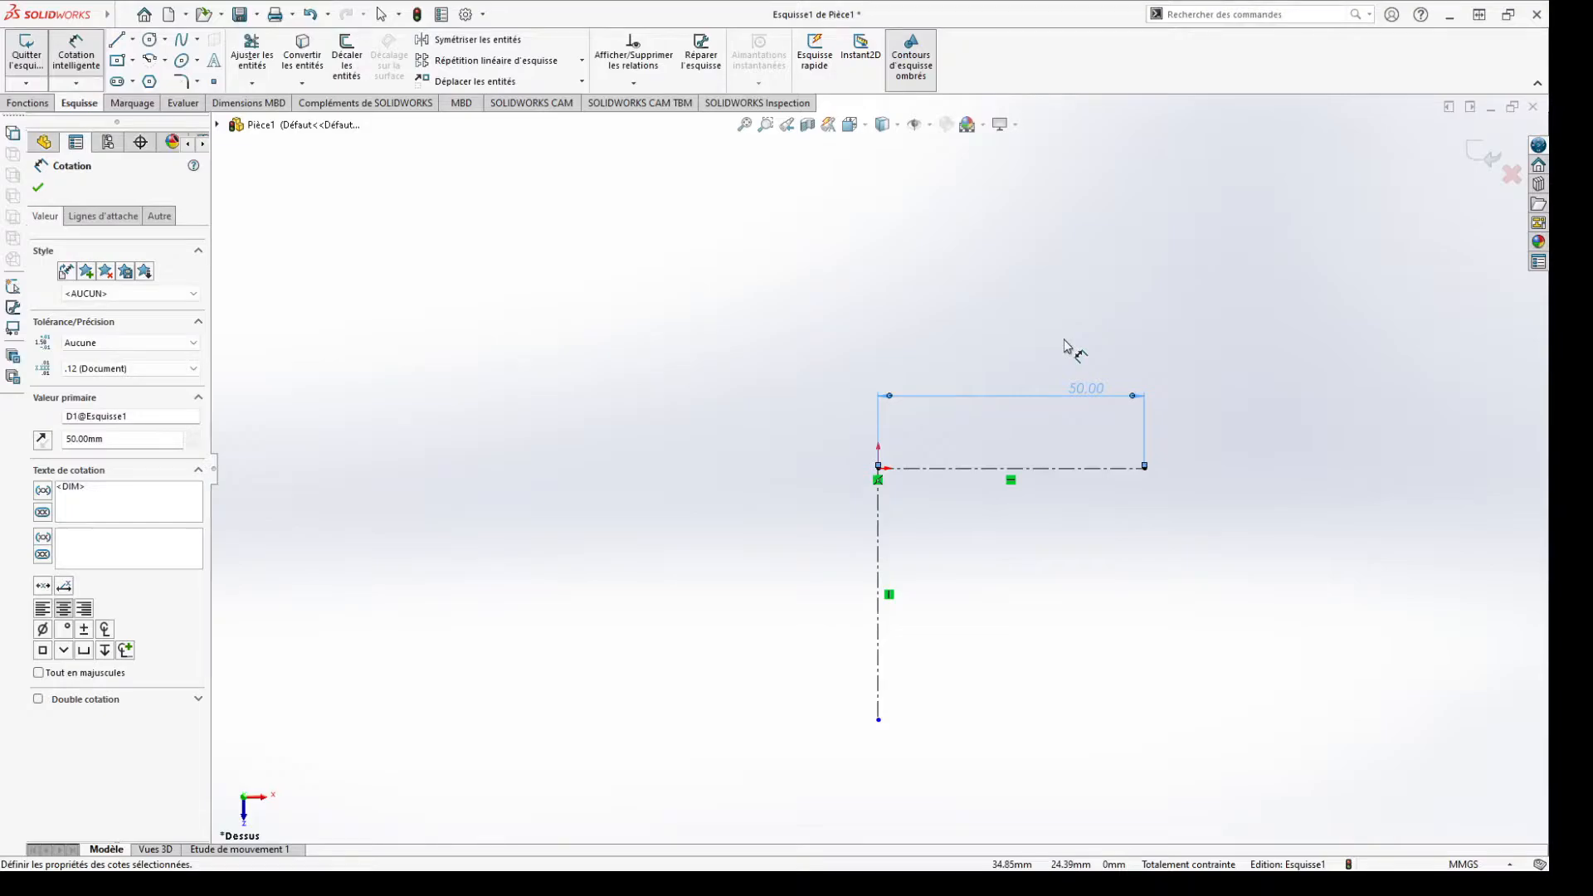
Change the horizontal construction line's dimension to 65 mm
double_click(1085, 390)
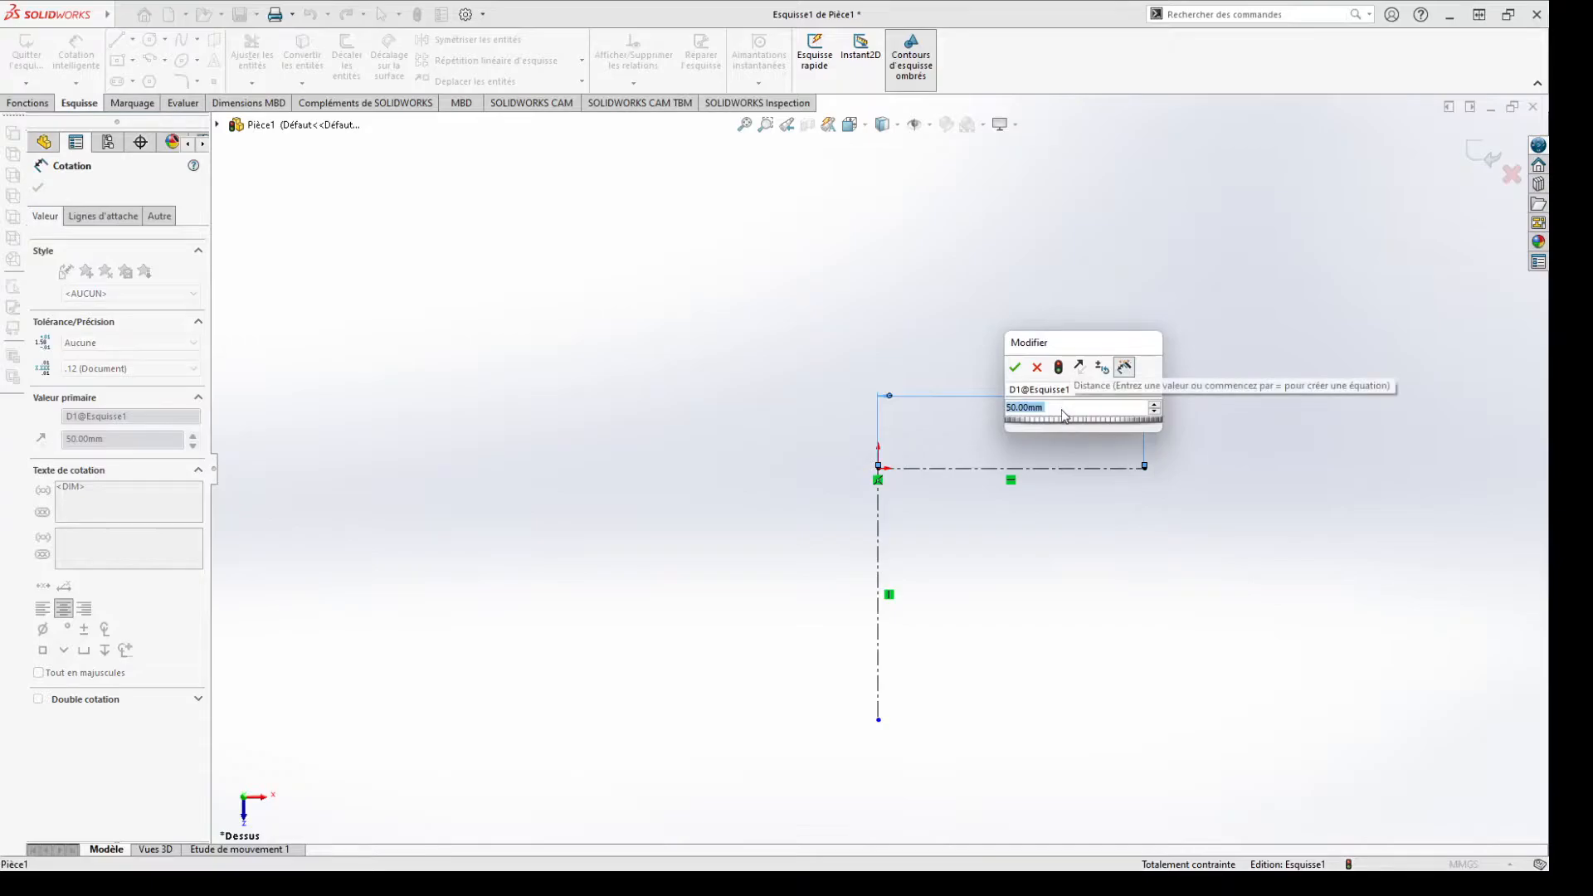
type("65")
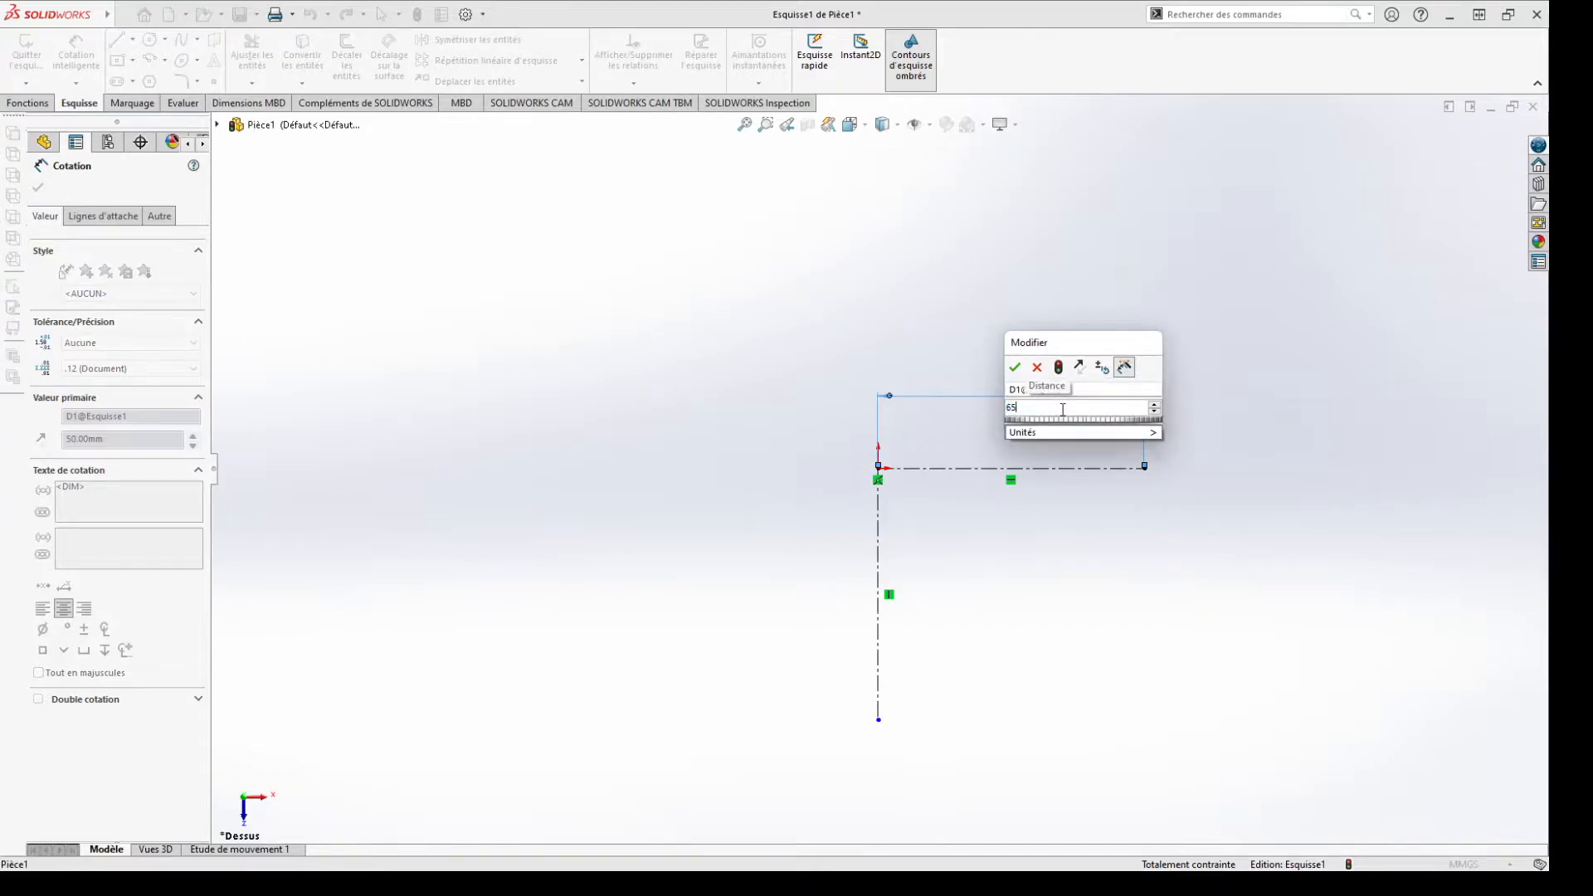
key("Return")
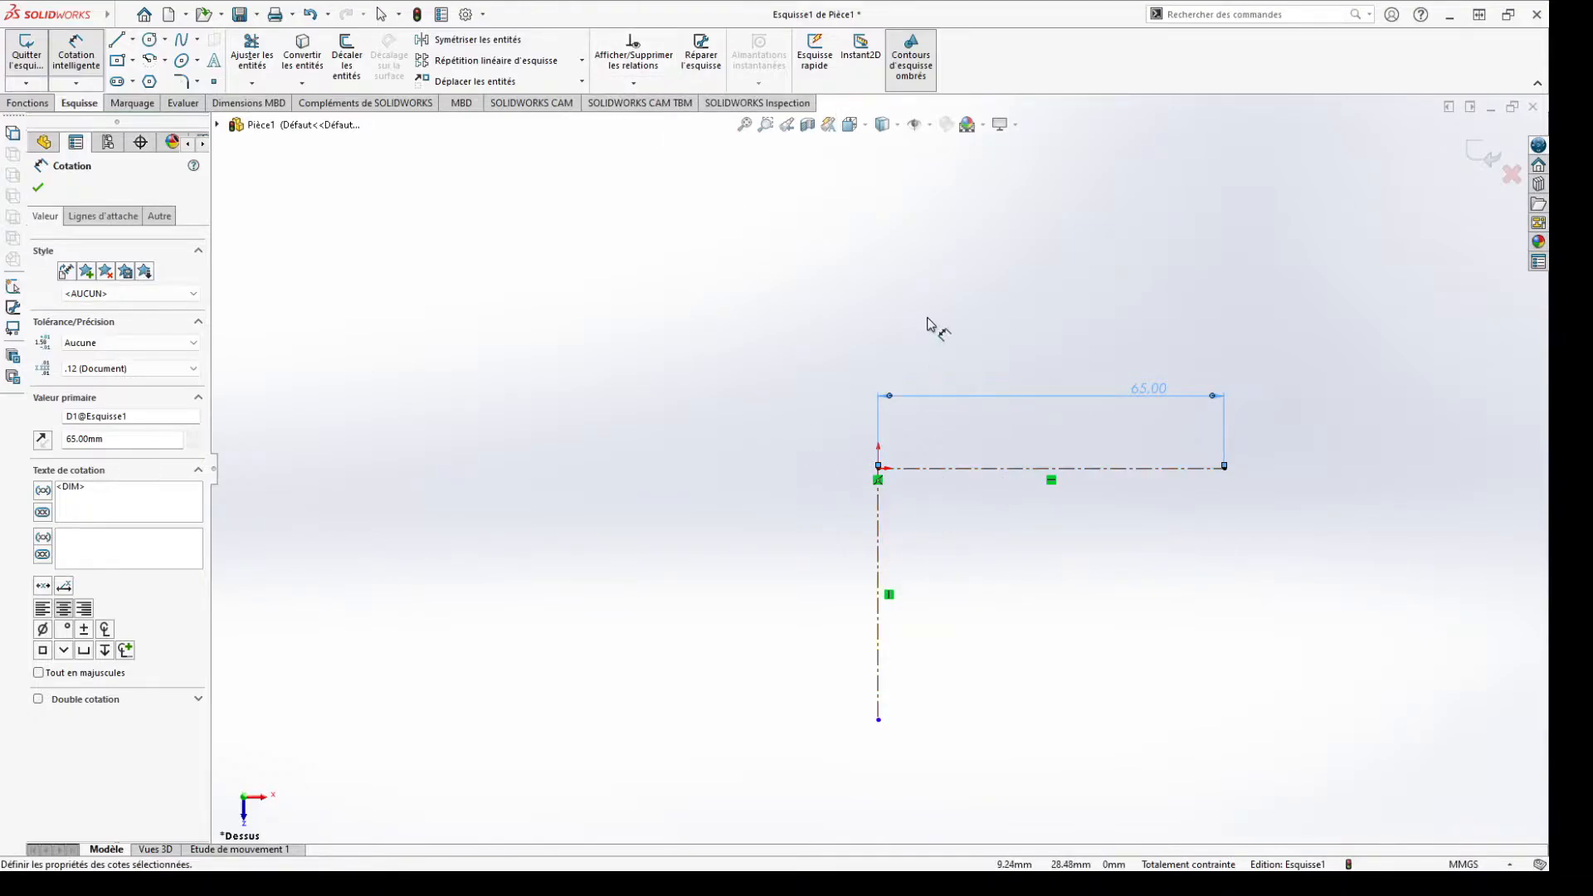
Dimension the vertical construction line to 65 mm, placing the dimension on its outer side, and finish dimensioning
left_click(878, 551)
left_click(810, 552)
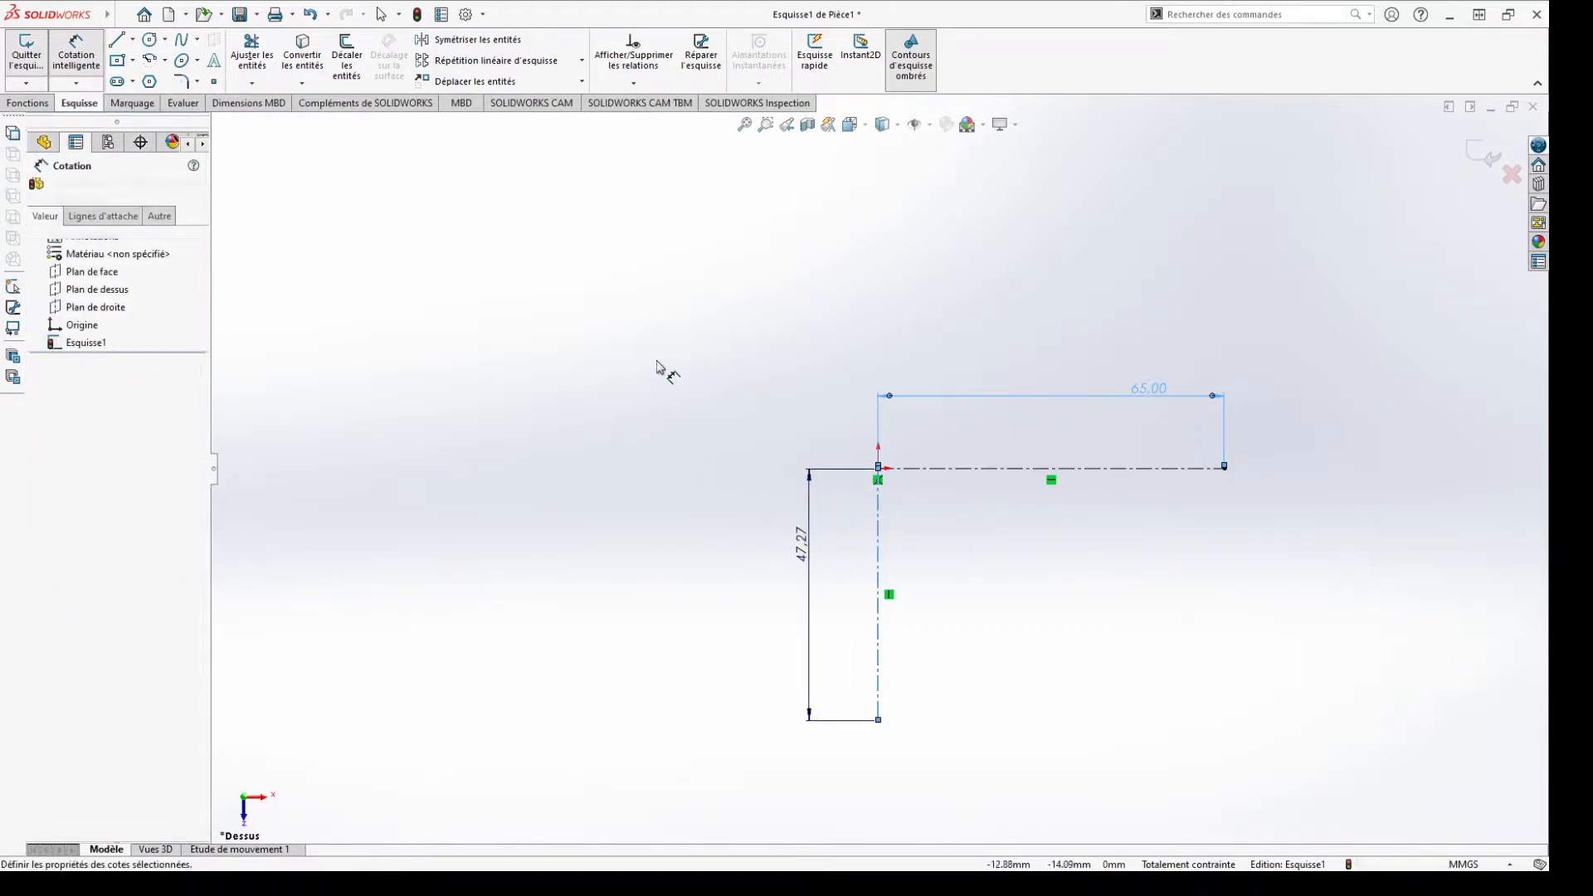
key("Return")
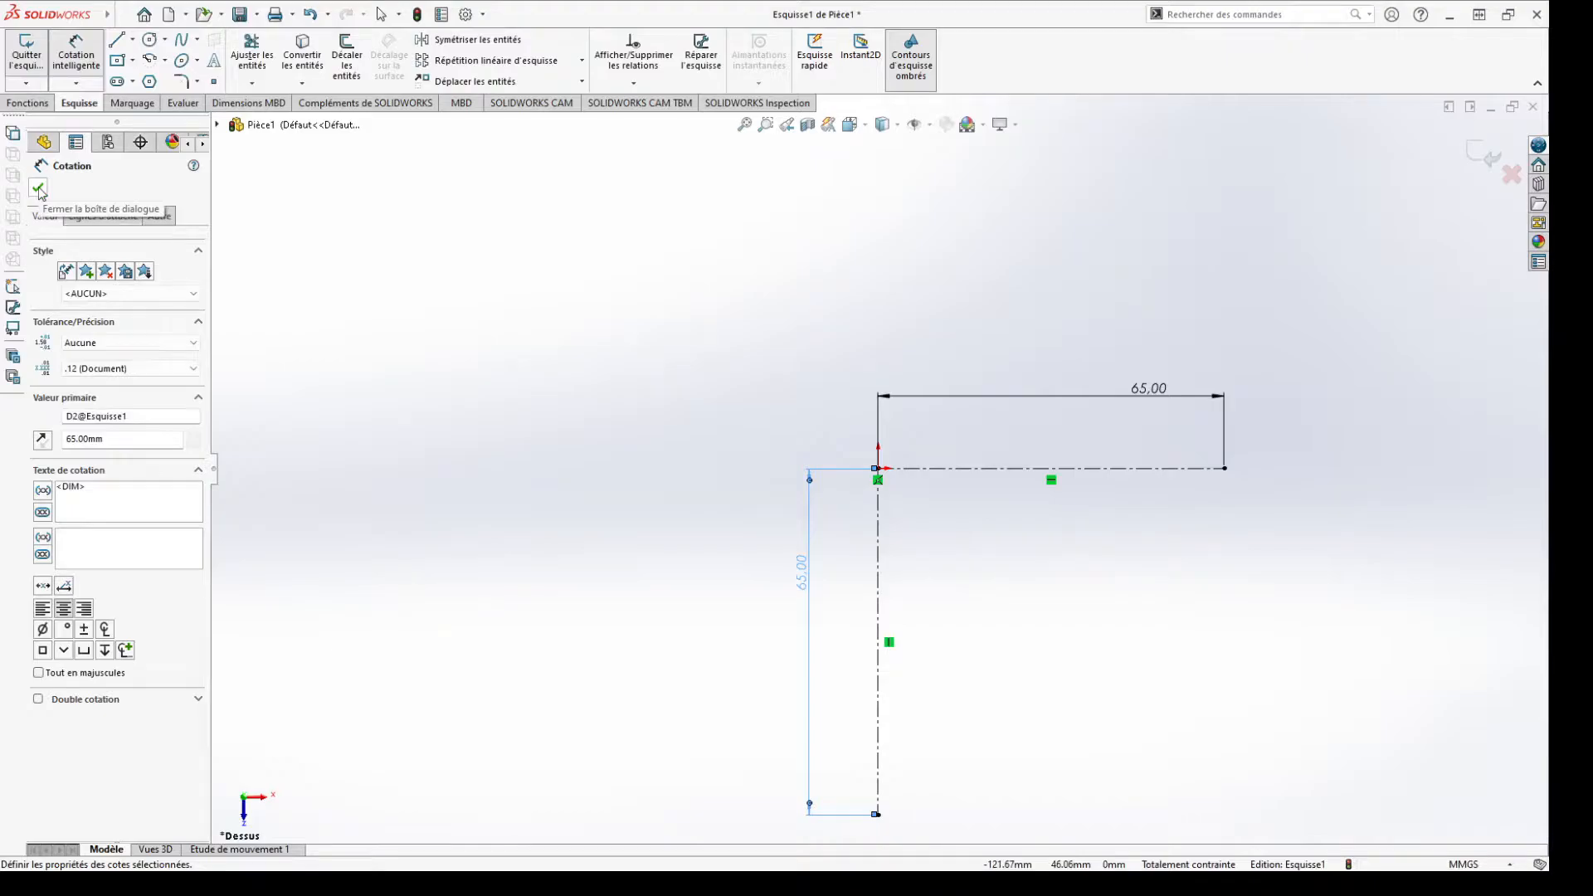
left_click(39, 190)
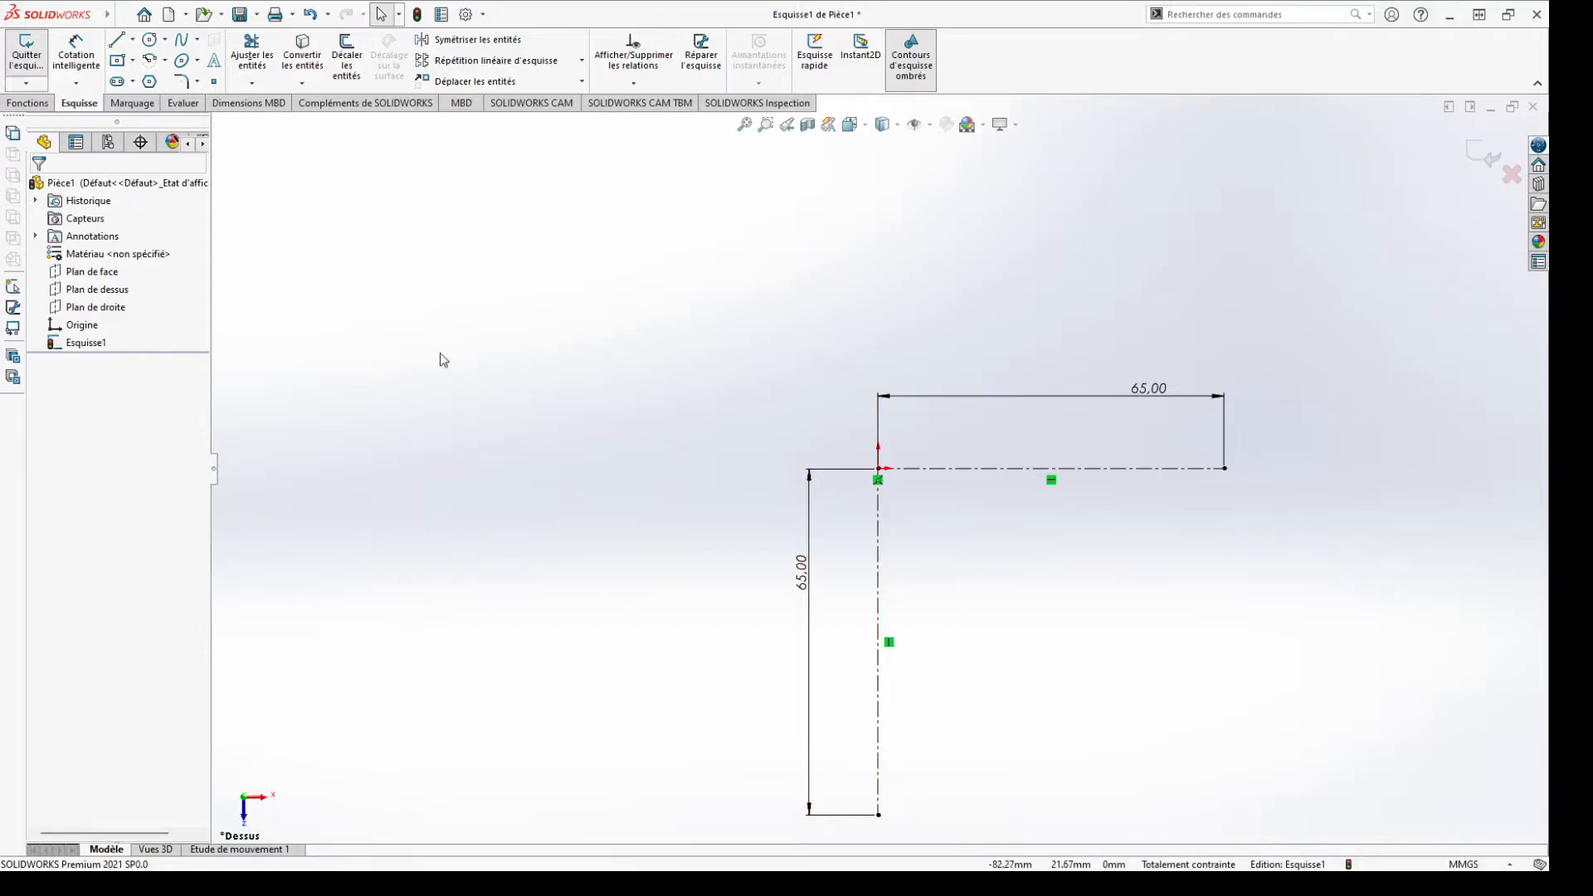
Exit the sketch containing the two perpendicular construction lines
mouse_move(605, 452)
middle_mouse_down()
mouse_move(604, 278)
mouse_move(558, 195)
middle_mouse_up()
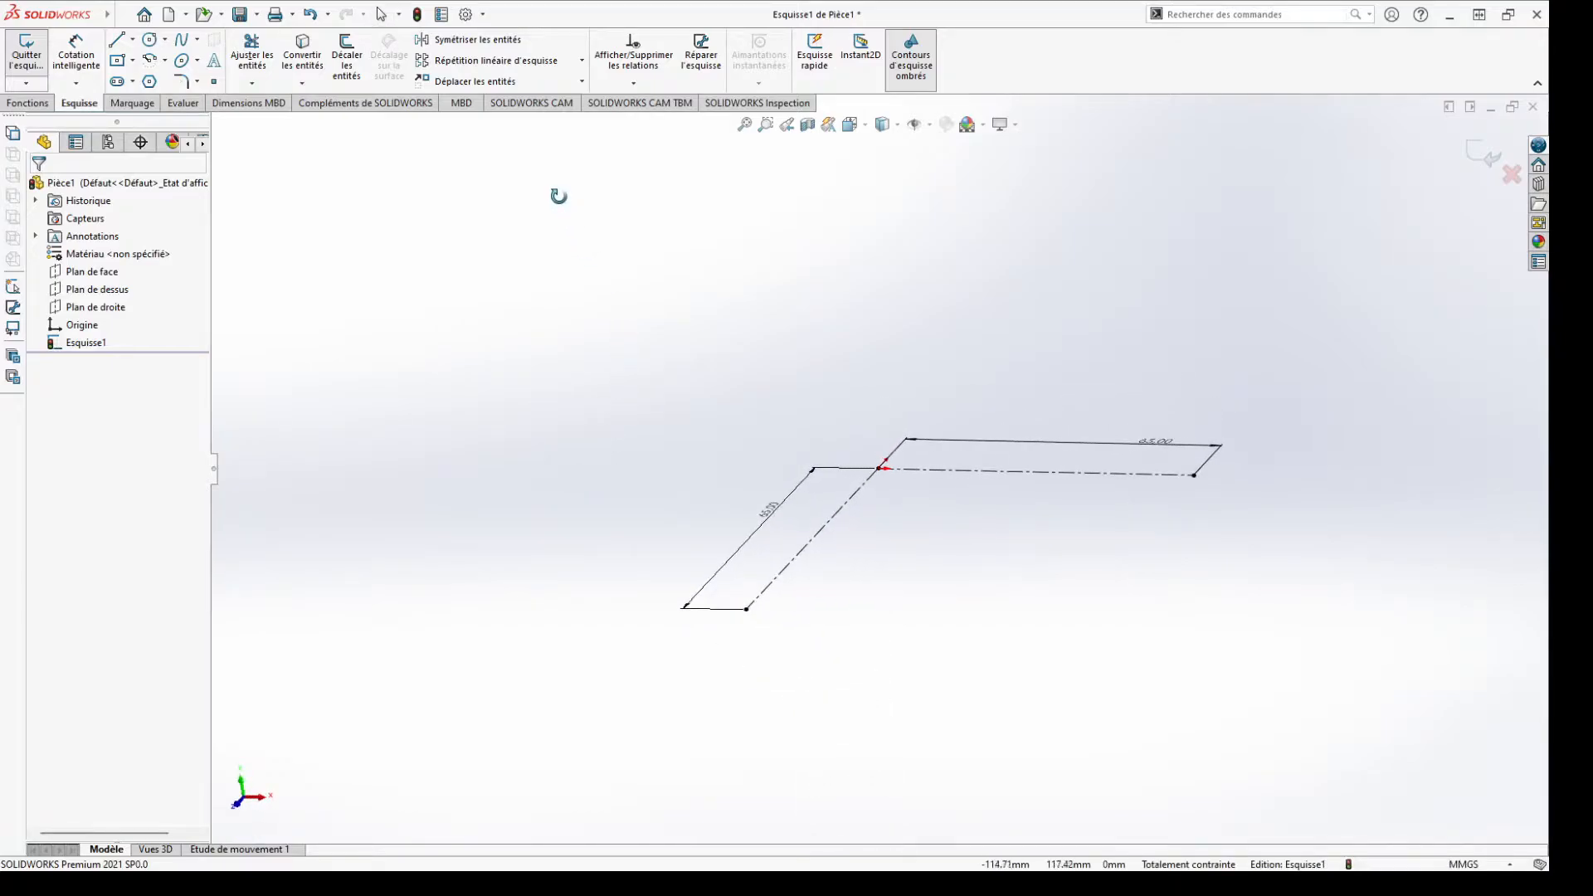
left_click(29, 57)
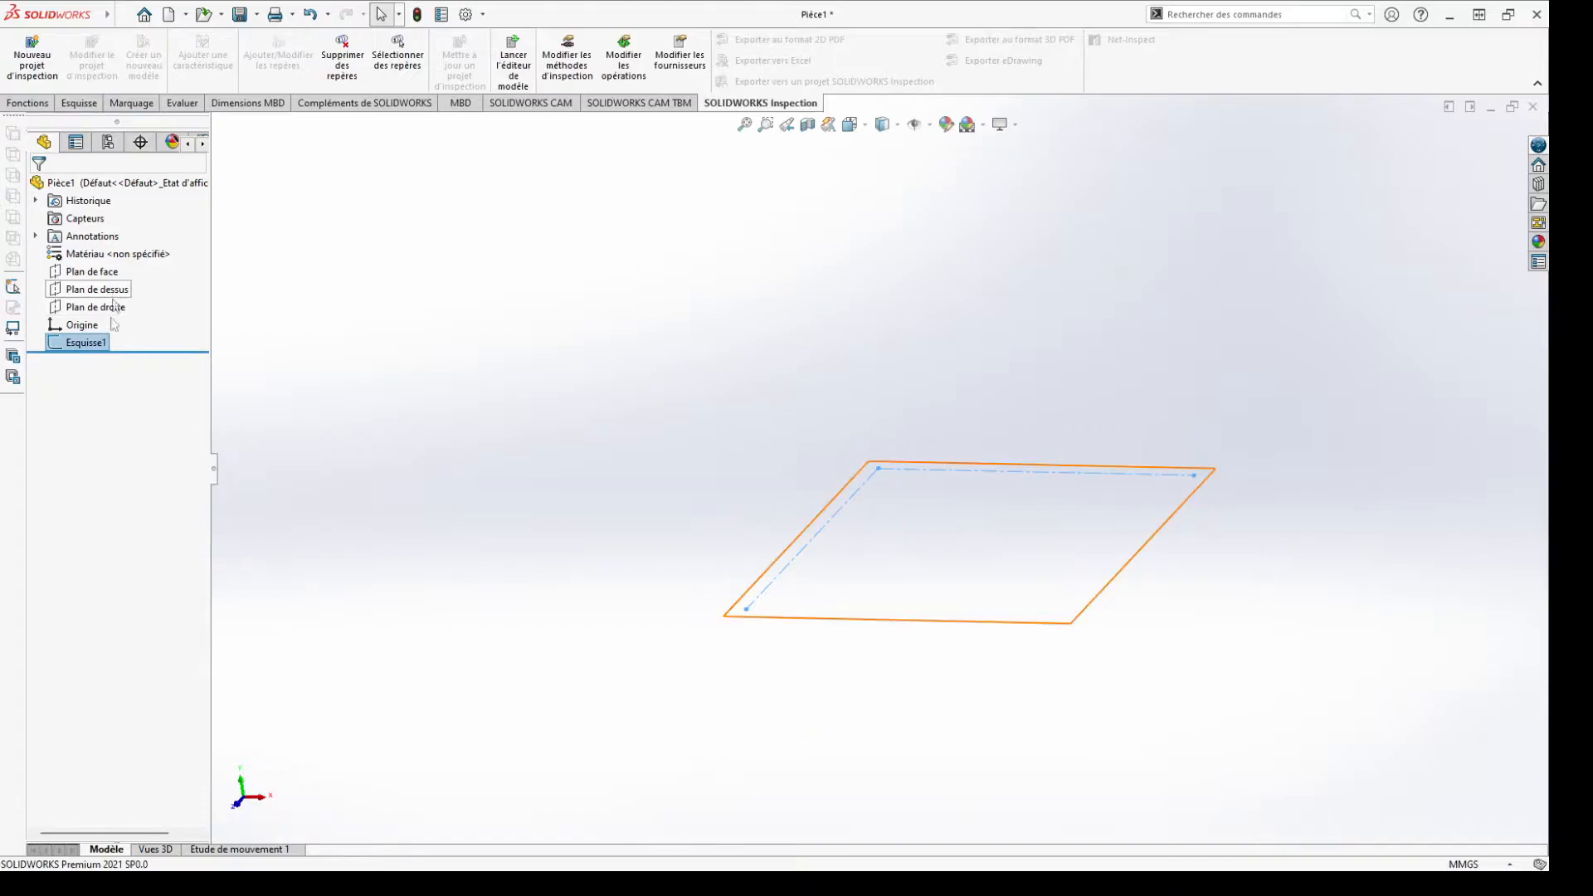
right_click(53, 343)
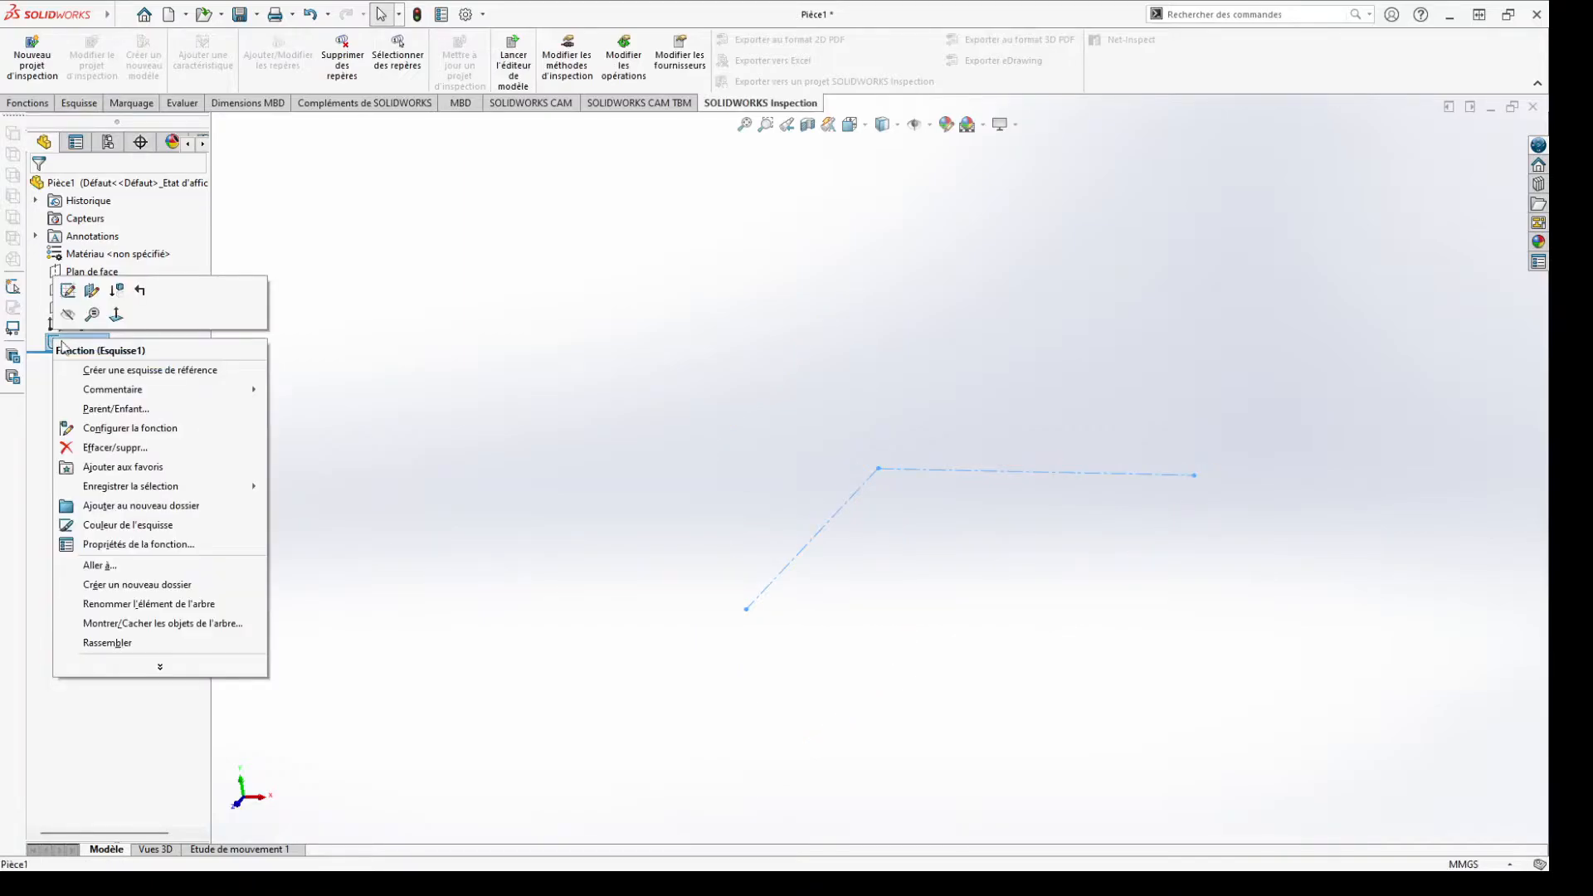
left_click(40, 376)
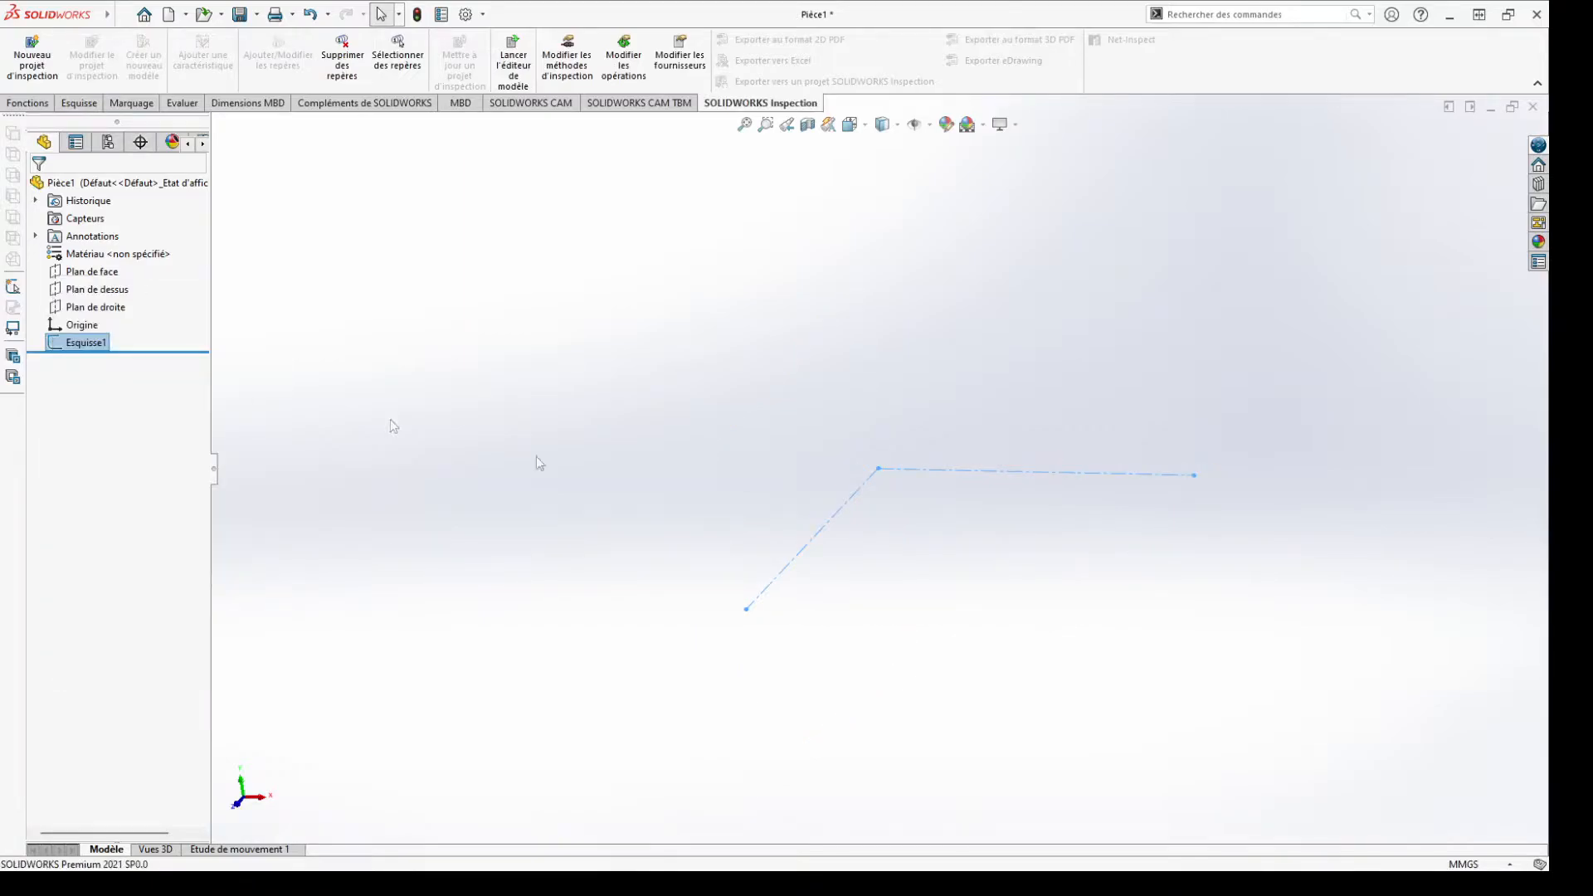
Open a new sketch on the Plan de face (front plane)
left_click(96, 274)
mouse_move(705, 580)
middle_mouse_down()
mouse_move(744, 502)
mouse_move(714, 551)
mouse_move(580, 562)
mouse_move(758, 547)
mouse_move(742, 543)
mouse_move(729, 568)
middle_mouse_up()
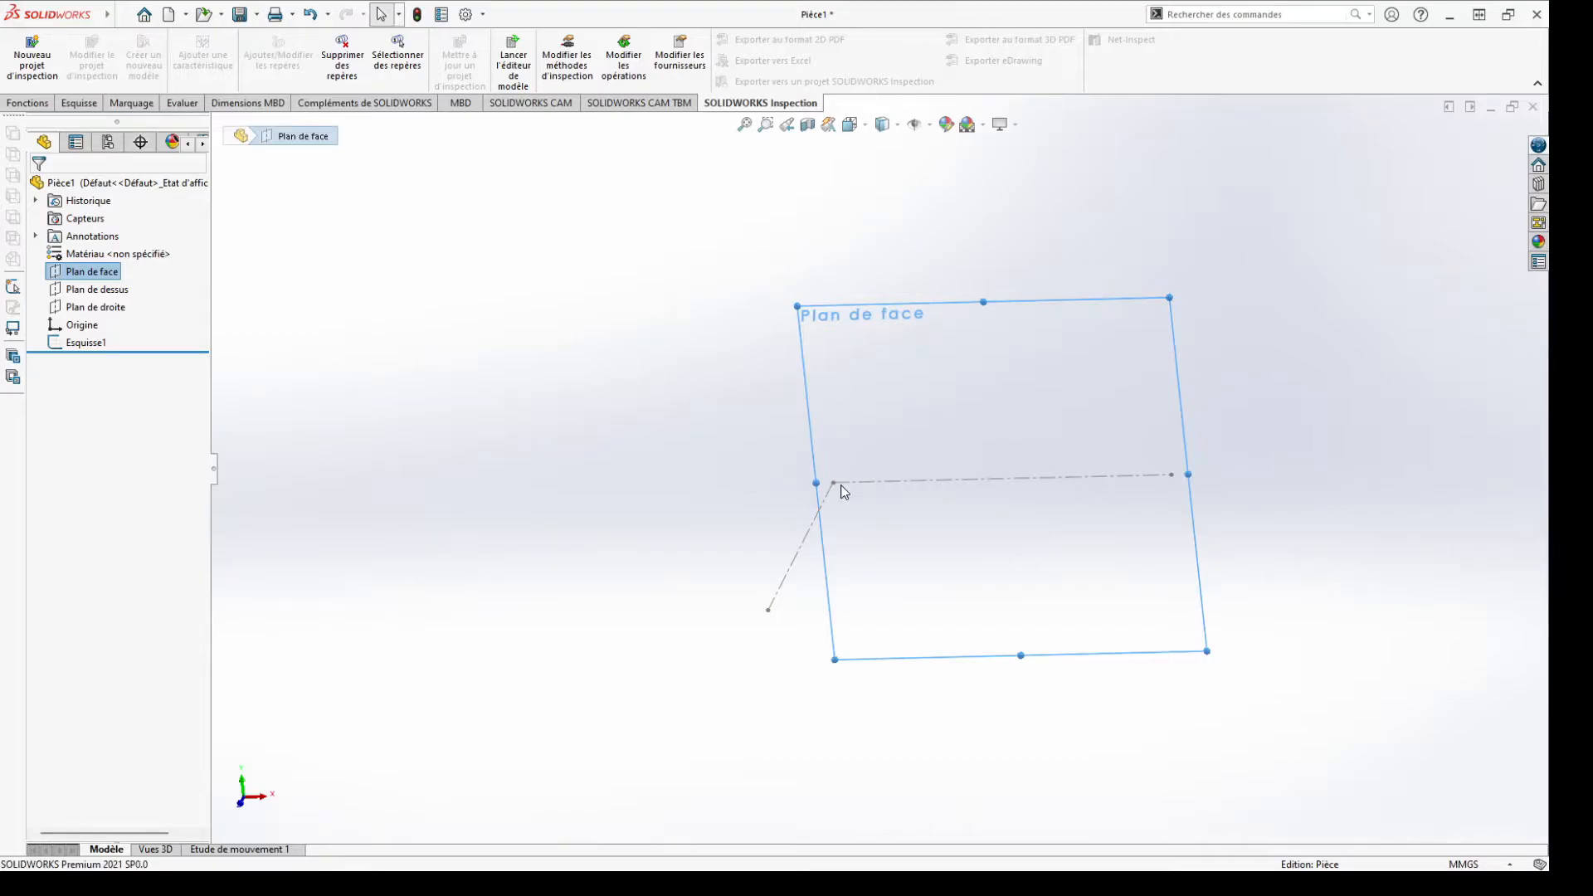
right_click(84, 274)
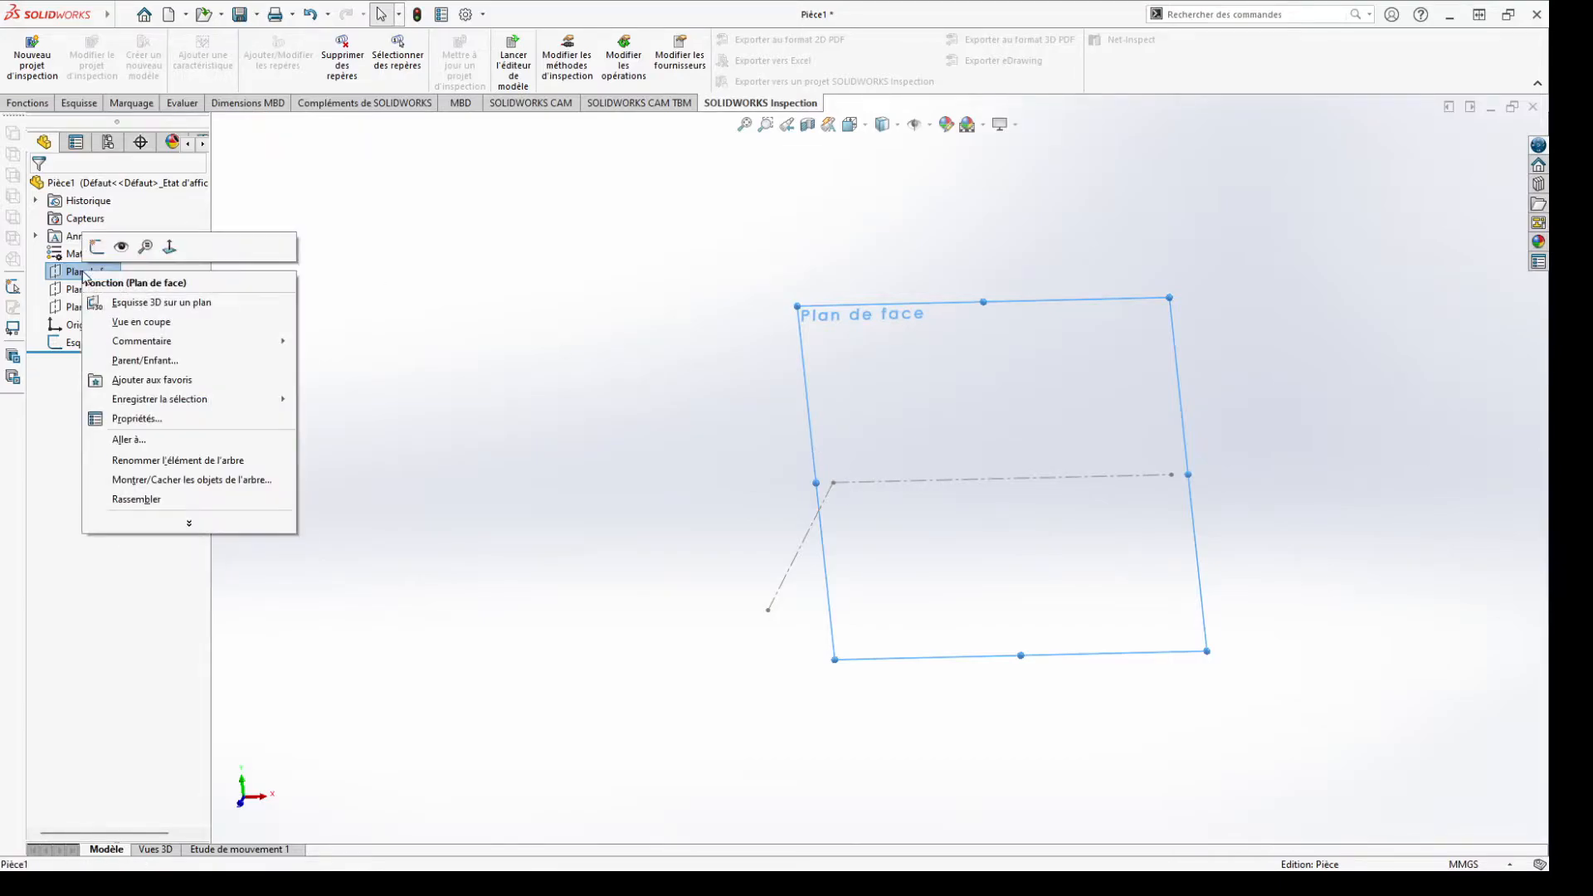
left_click(97, 247)
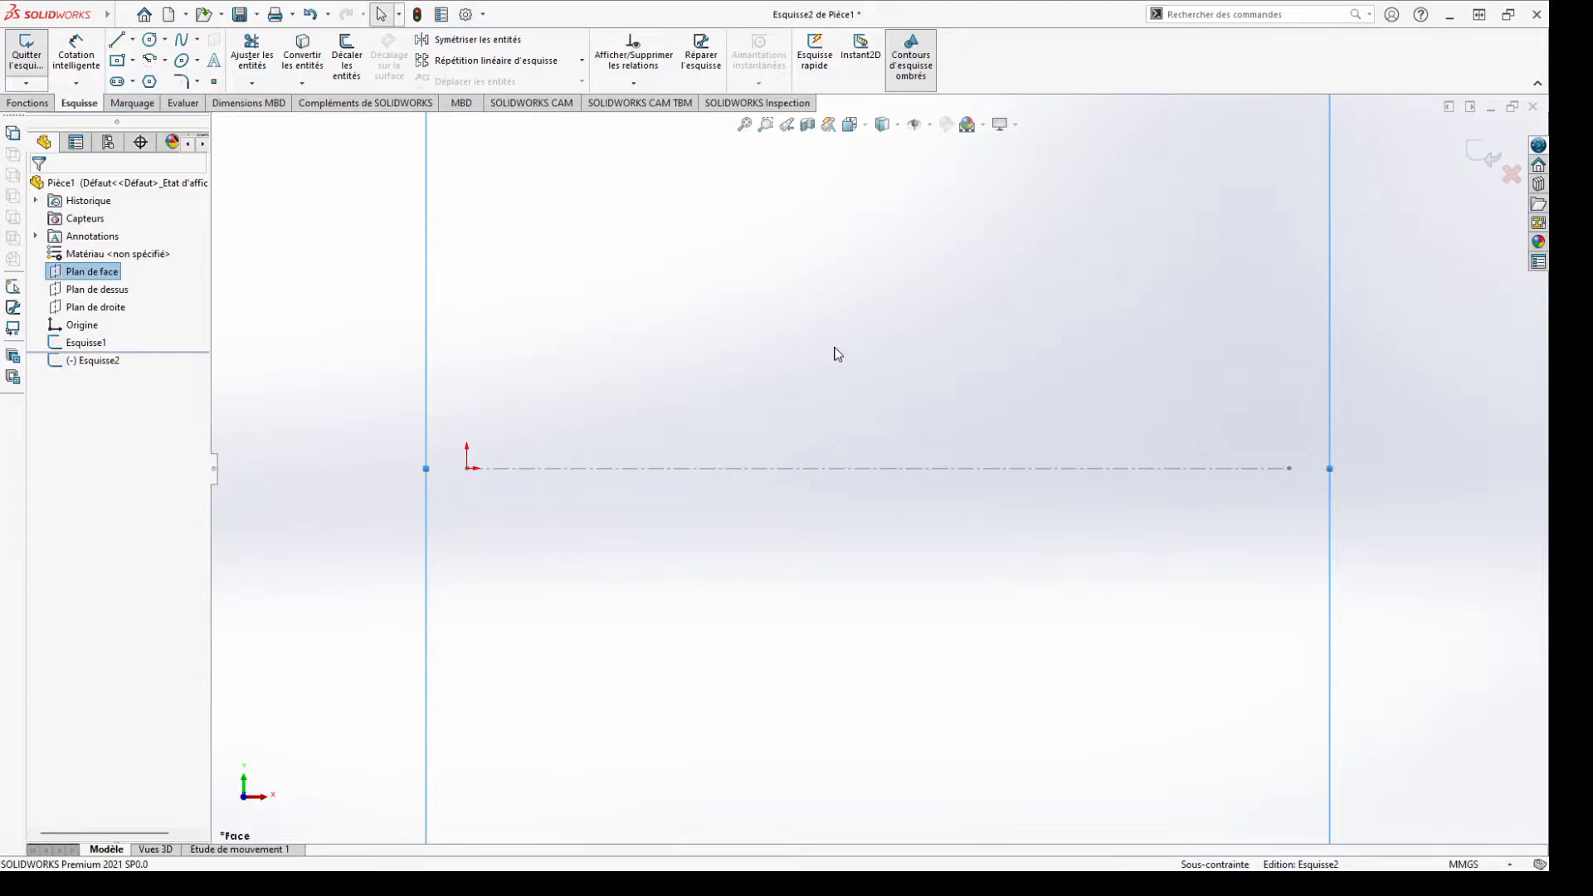
Sketch a closed four-sided profile from the origin, about 23.7 mm tall and 3.5 mm wide, with a slanted lower edge returning to the origin
middle_click_drag(837, 354, 860, 615, "ctrl")
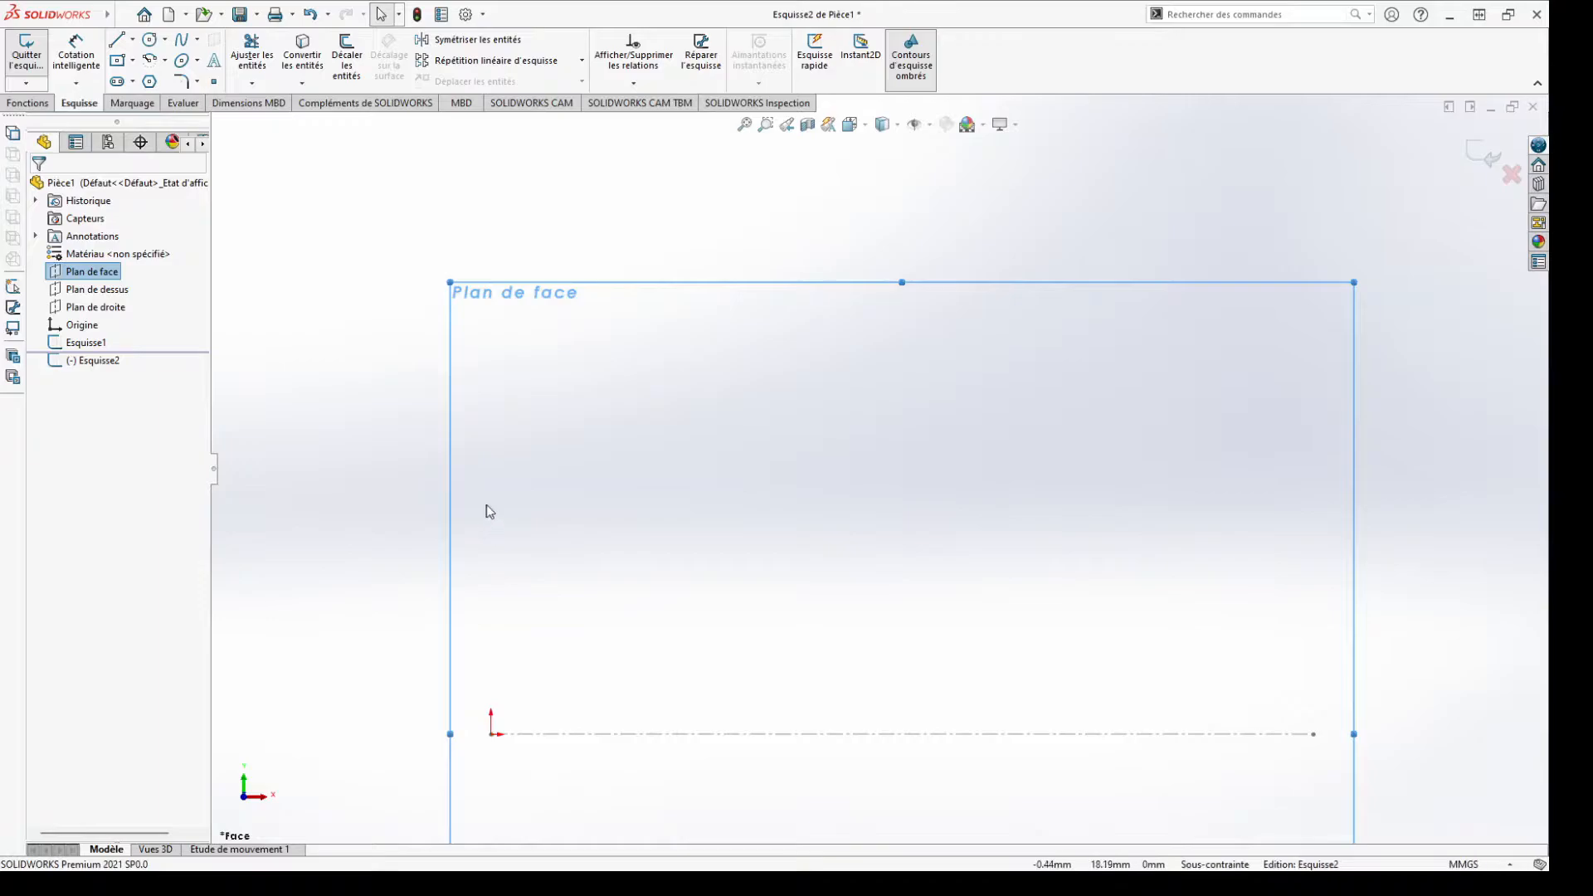
left_click(116, 39)
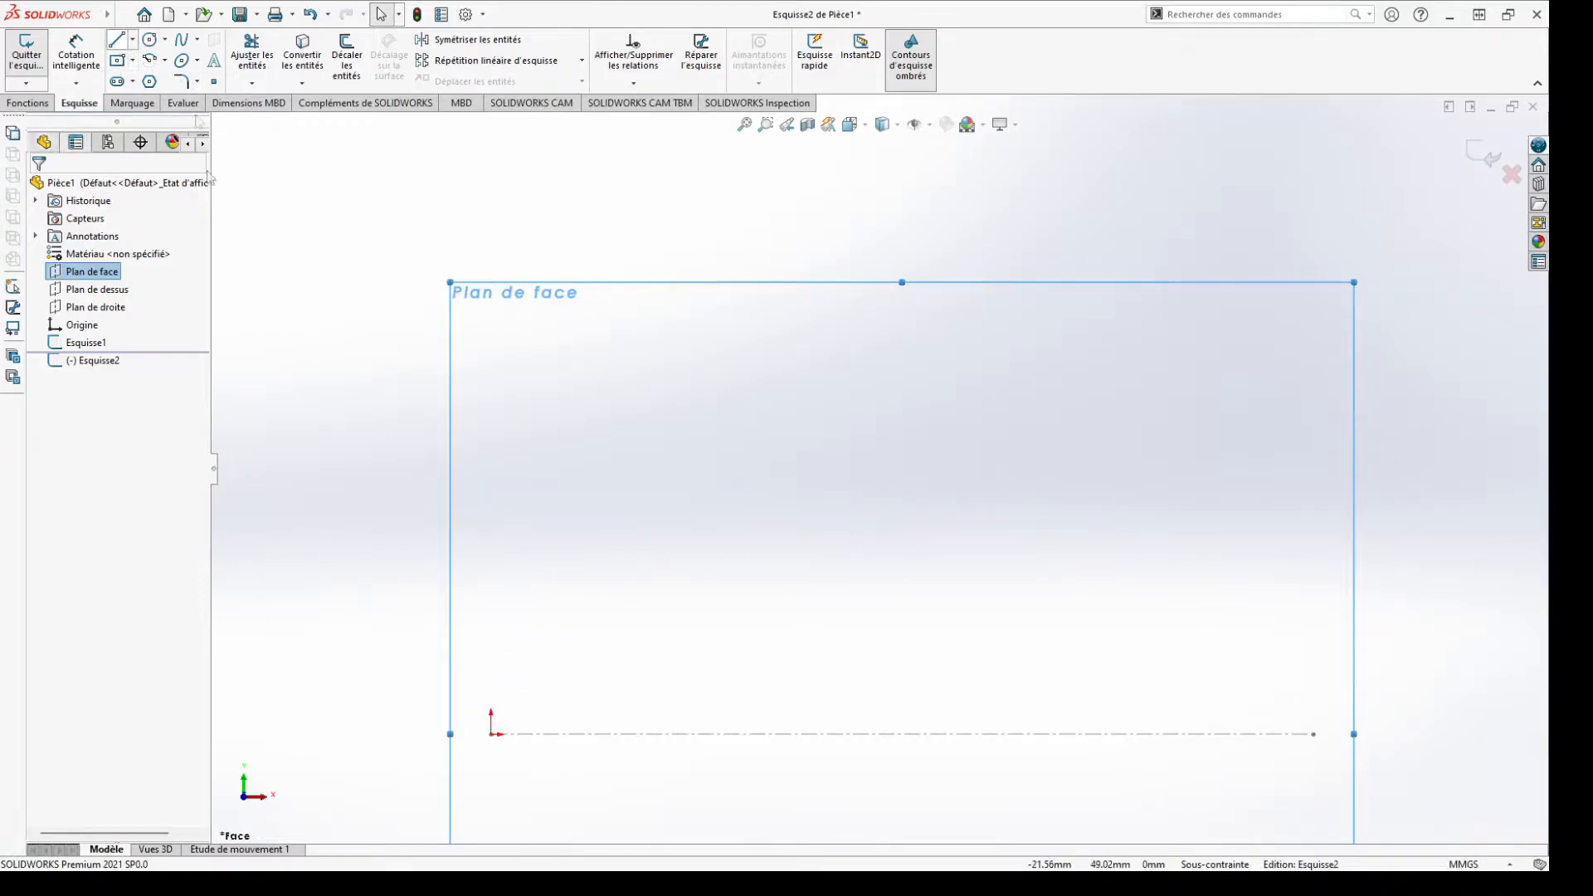
left_click(492, 734)
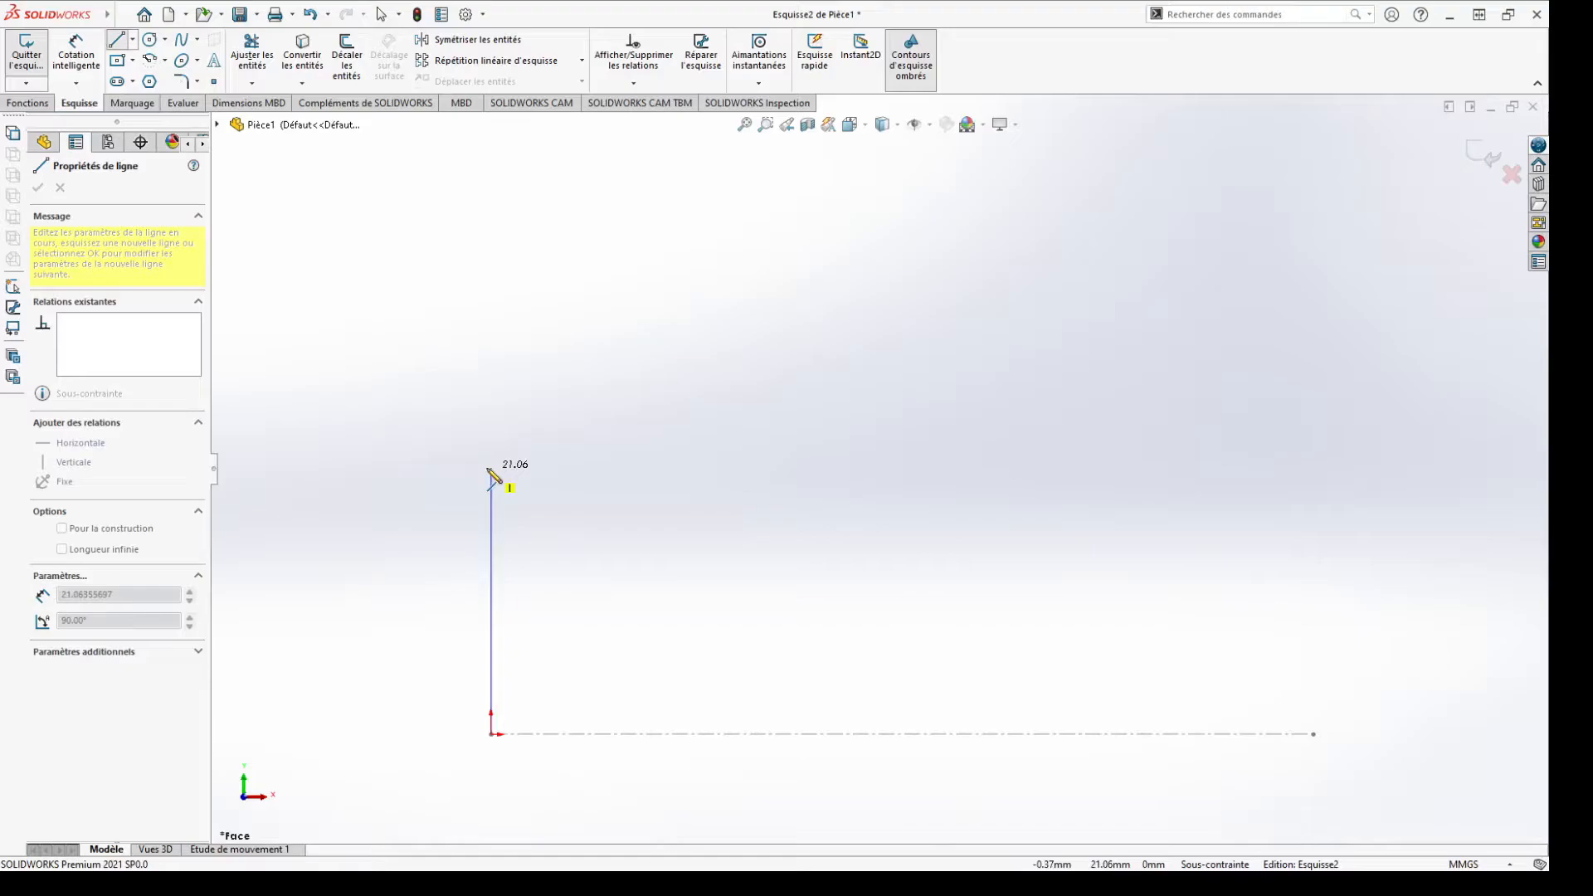
left_click(492, 440)
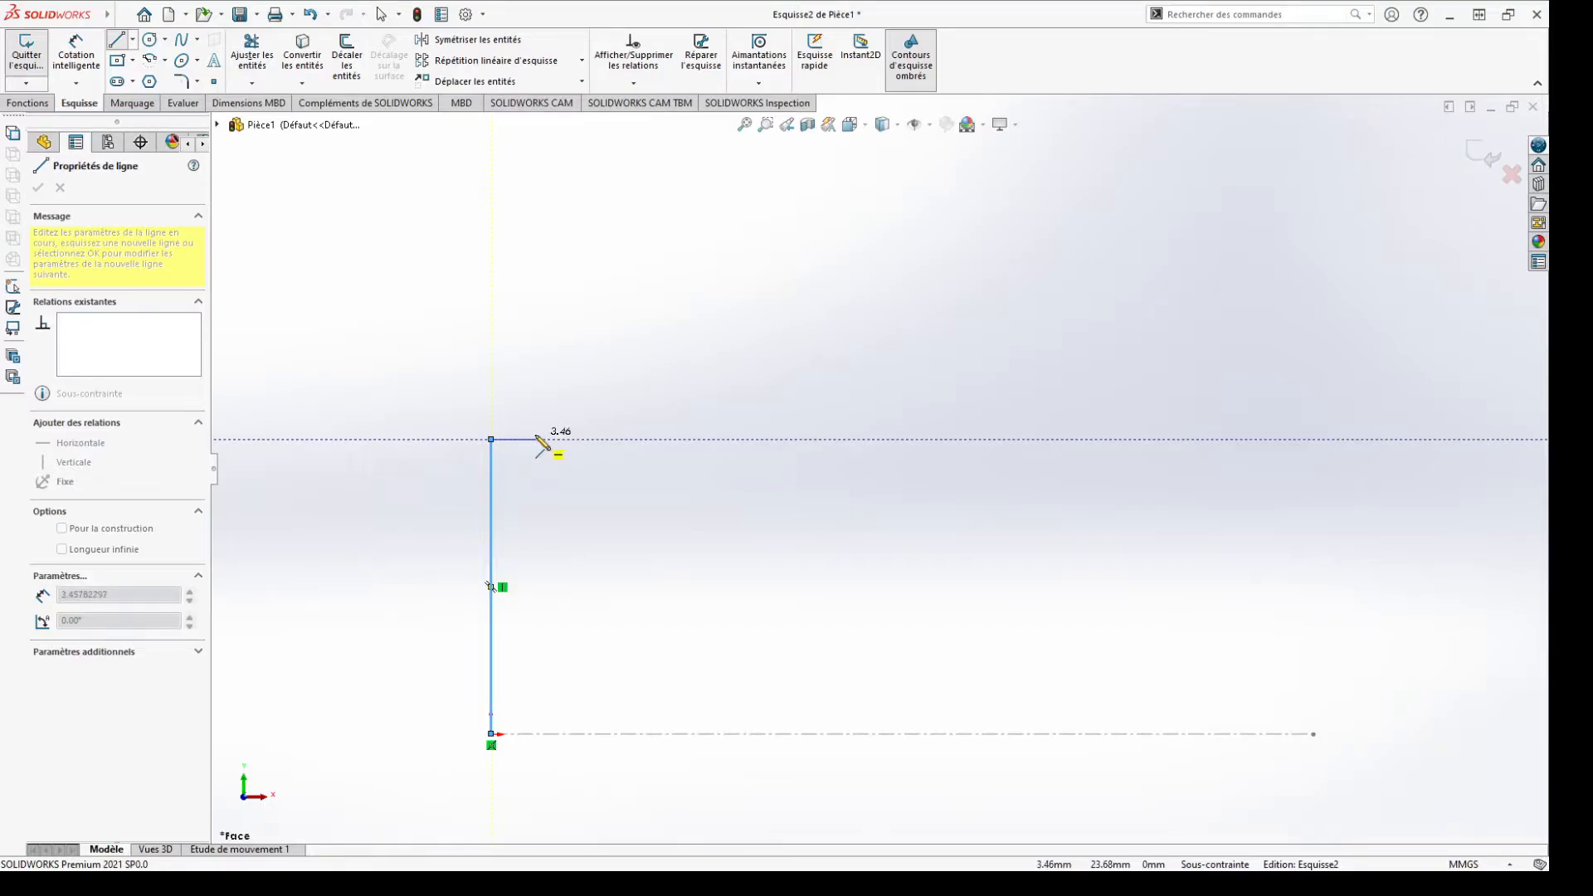
left_click(536, 439)
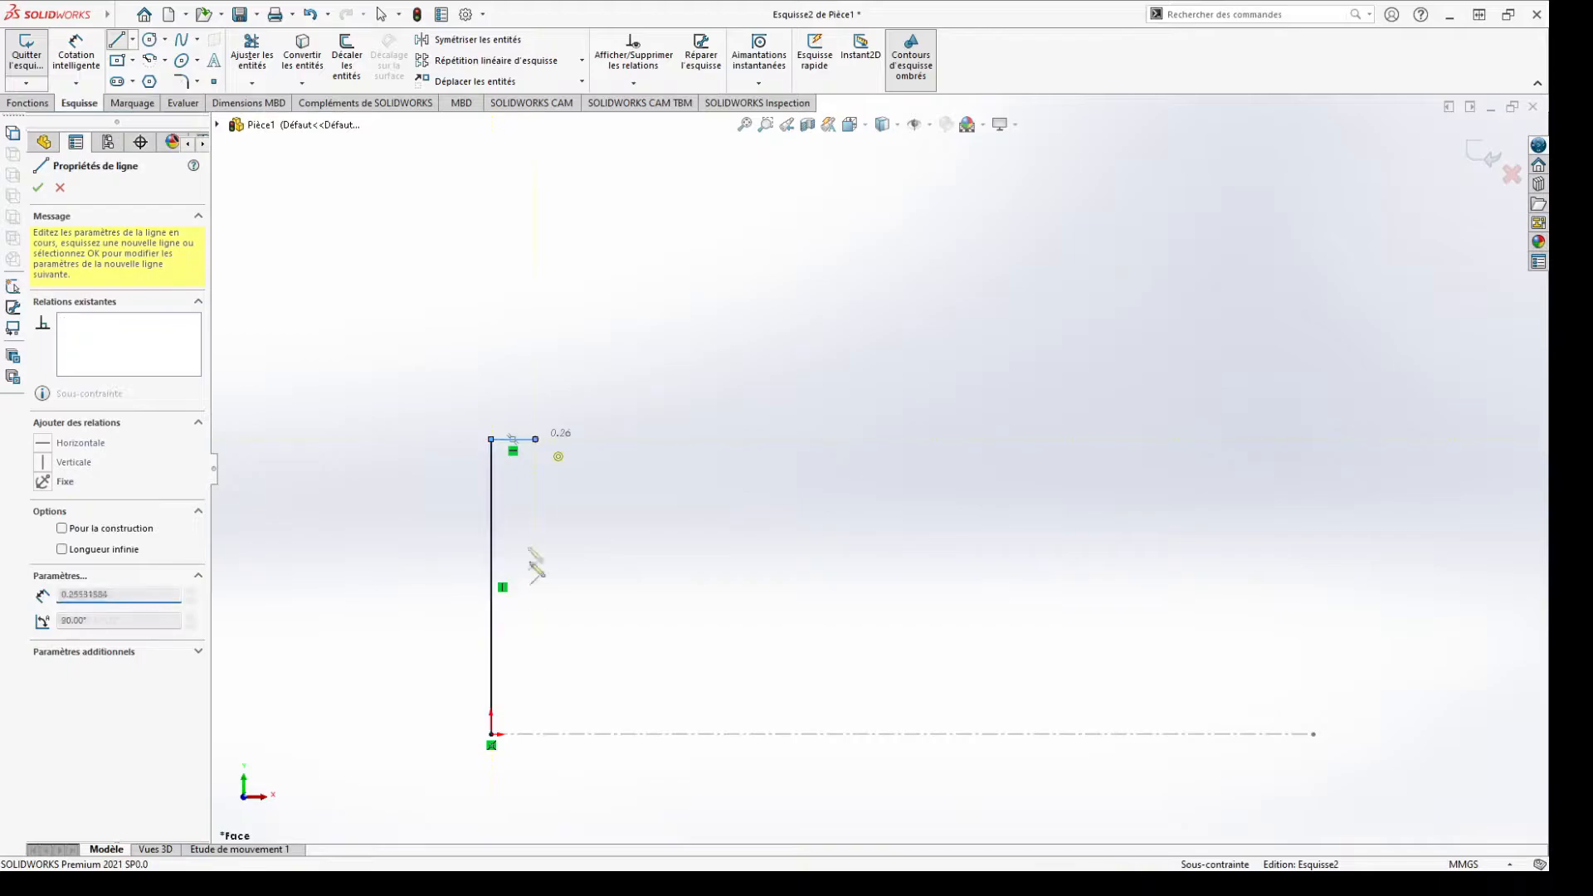
left_click(535, 670)
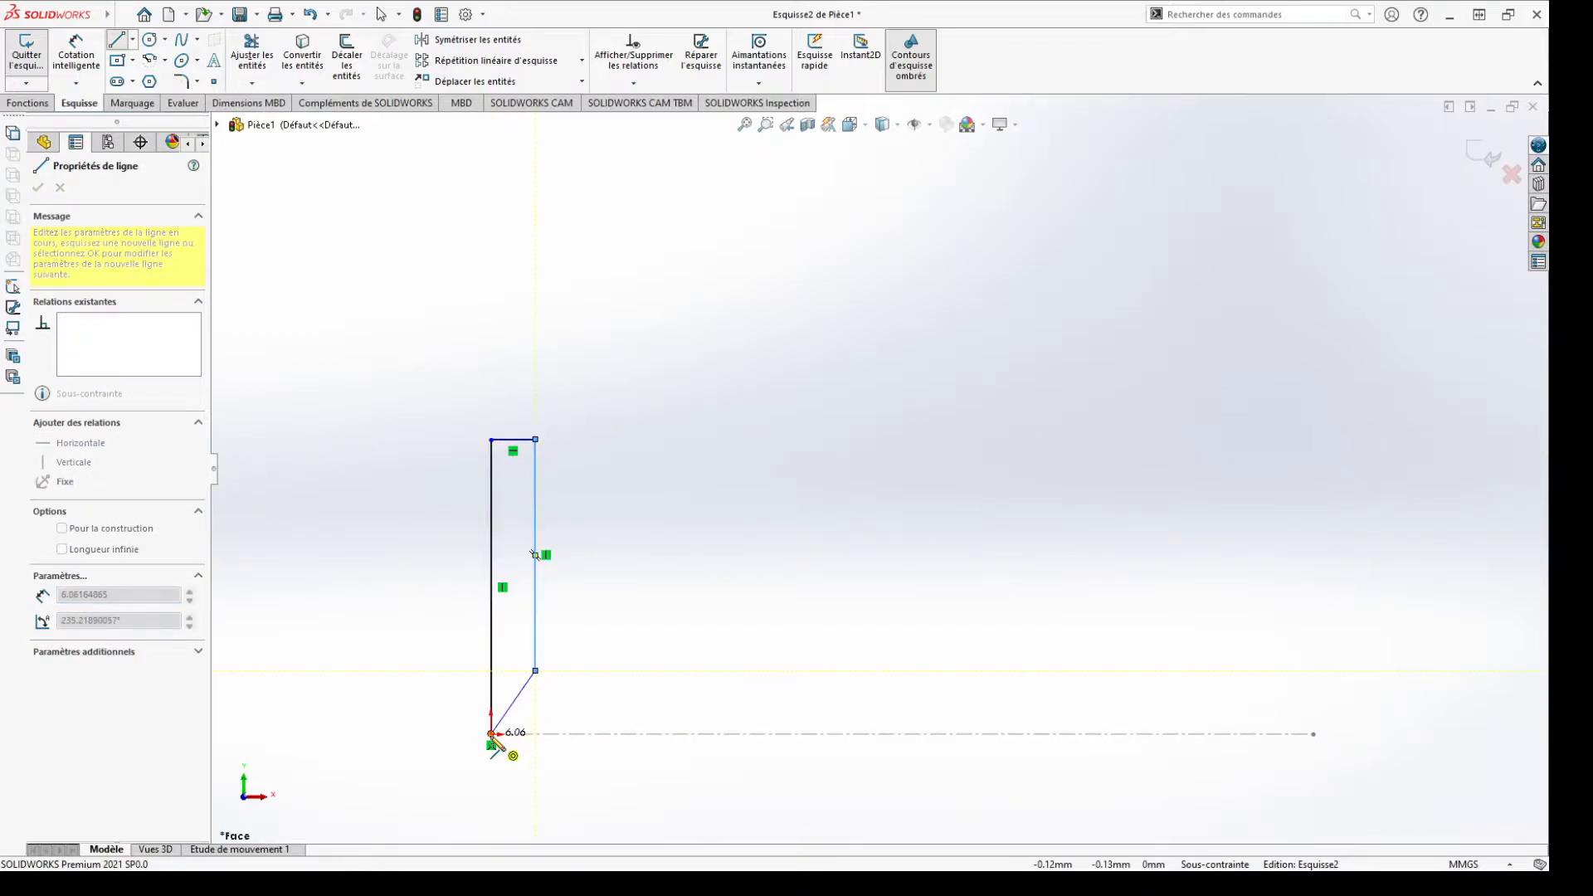
left_click(491, 734)
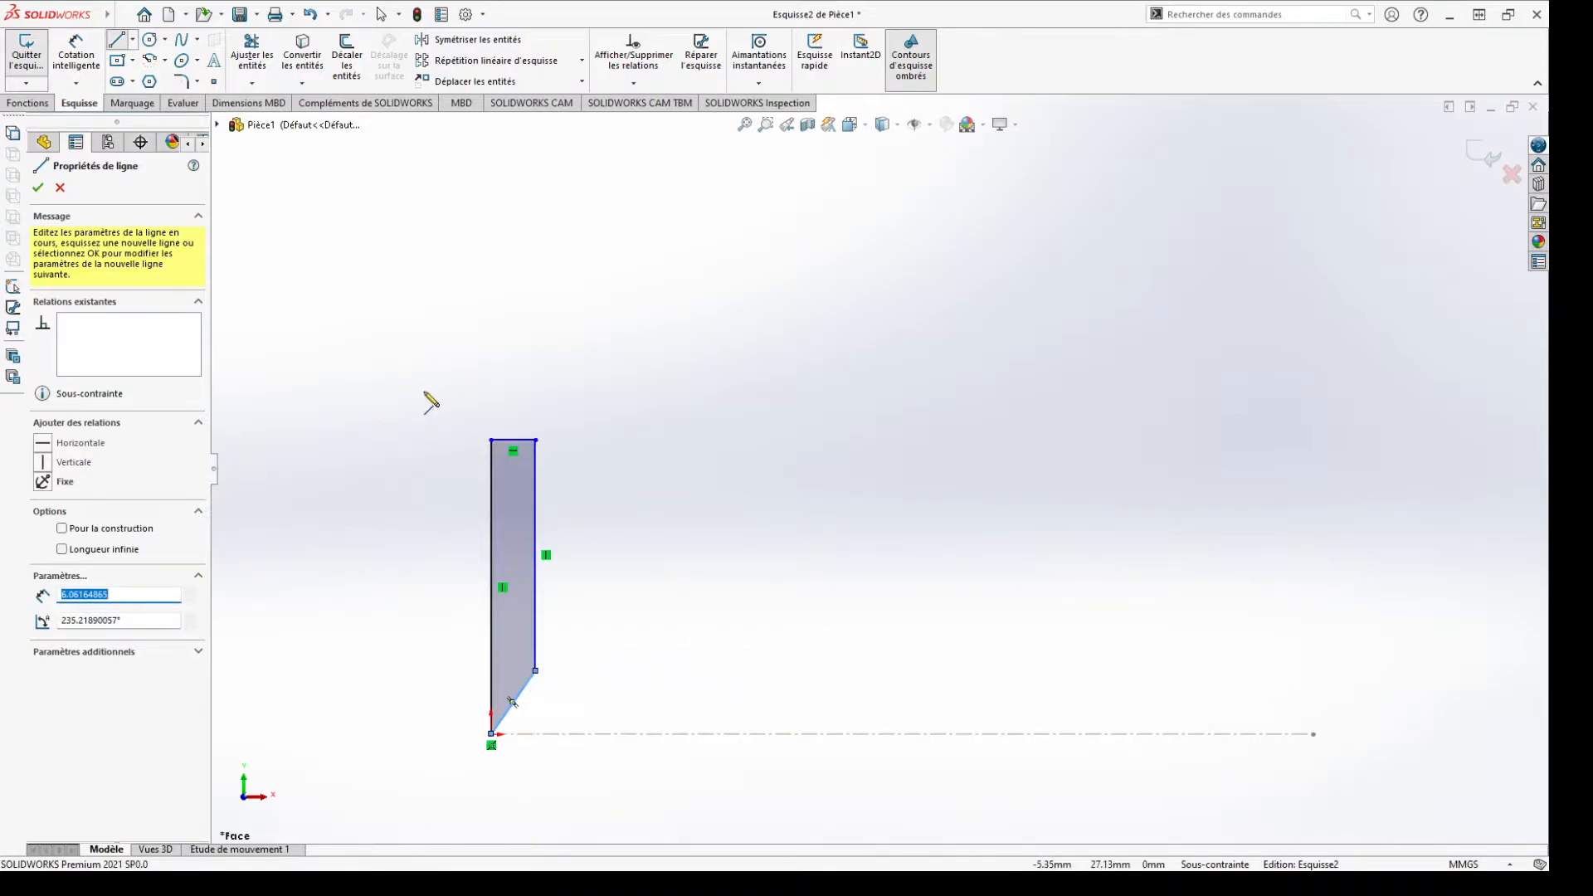
key("Escape")
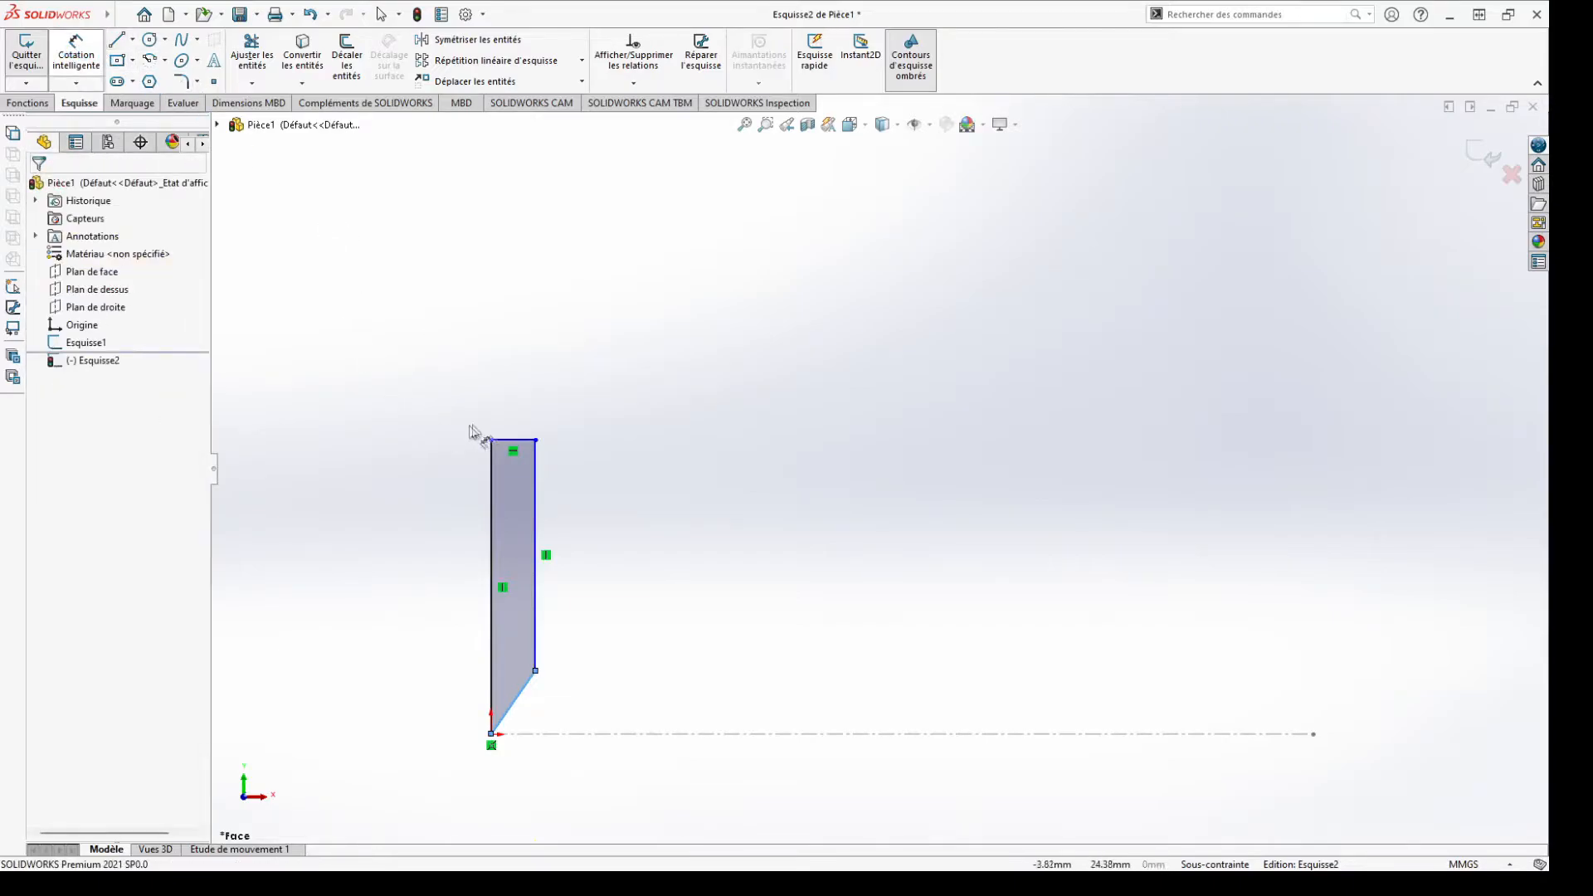
Dimension the profile's short top edge to 3 mm, placing the dimension above it
left_click(527, 440)
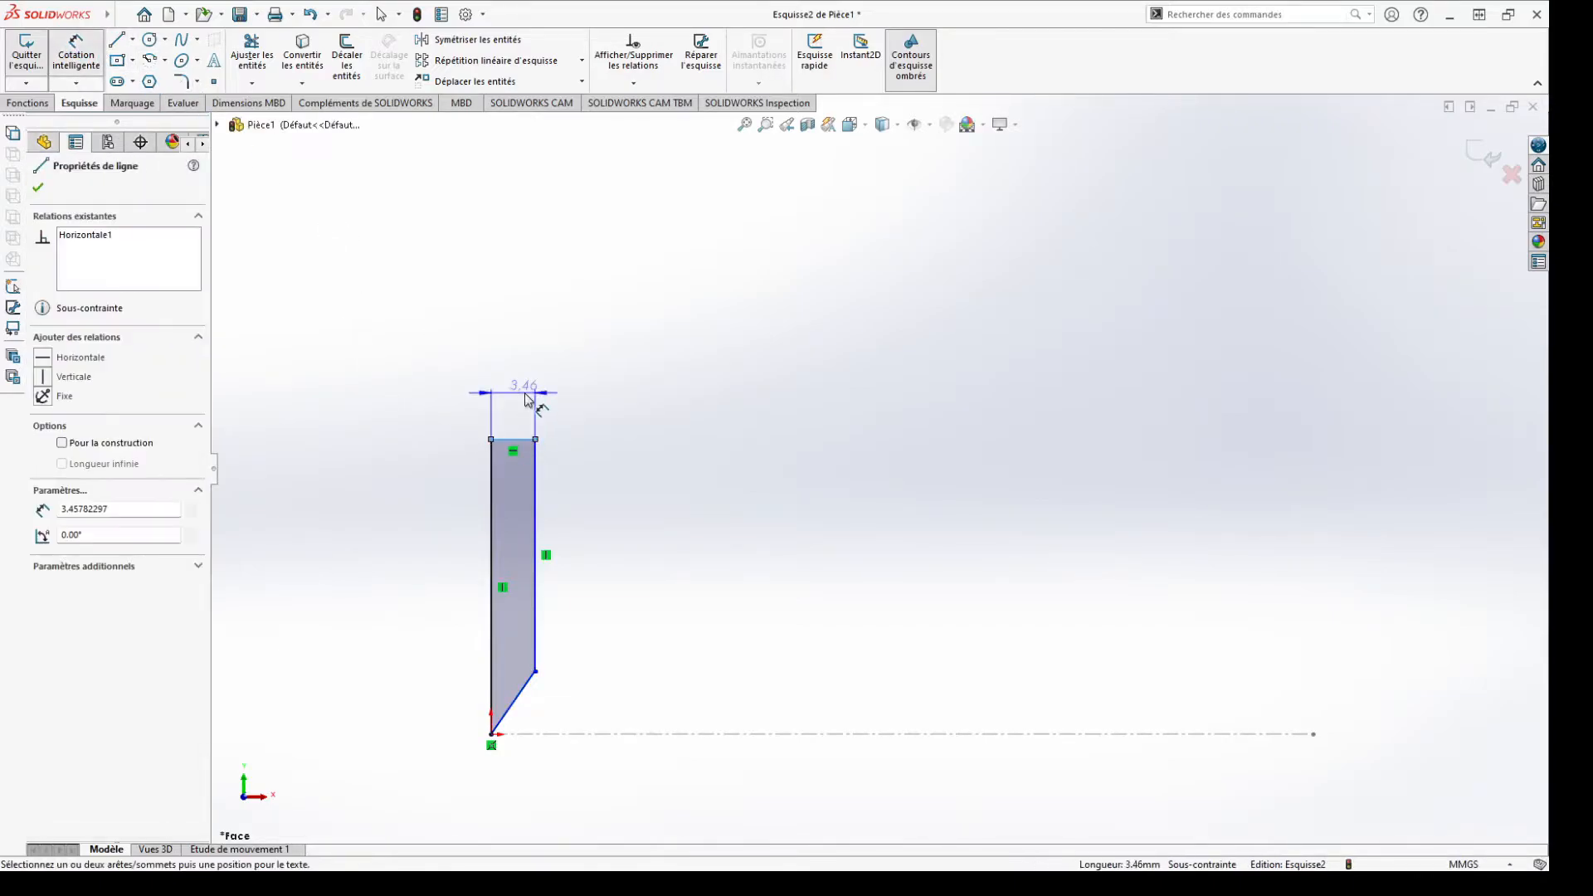
left_click(525, 400)
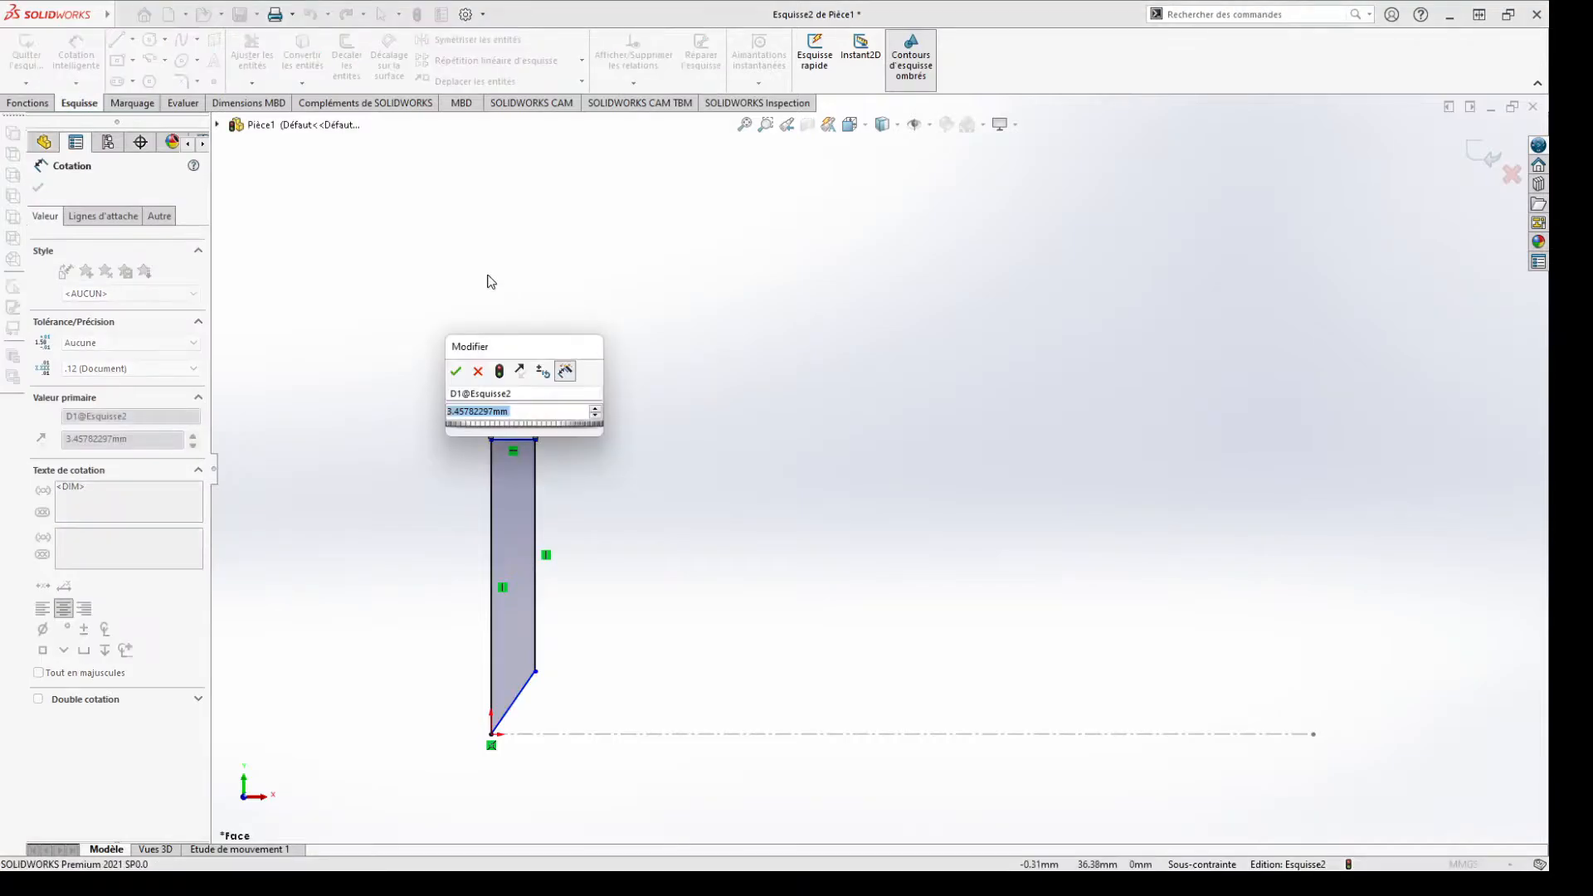
type("3")
key("Return")
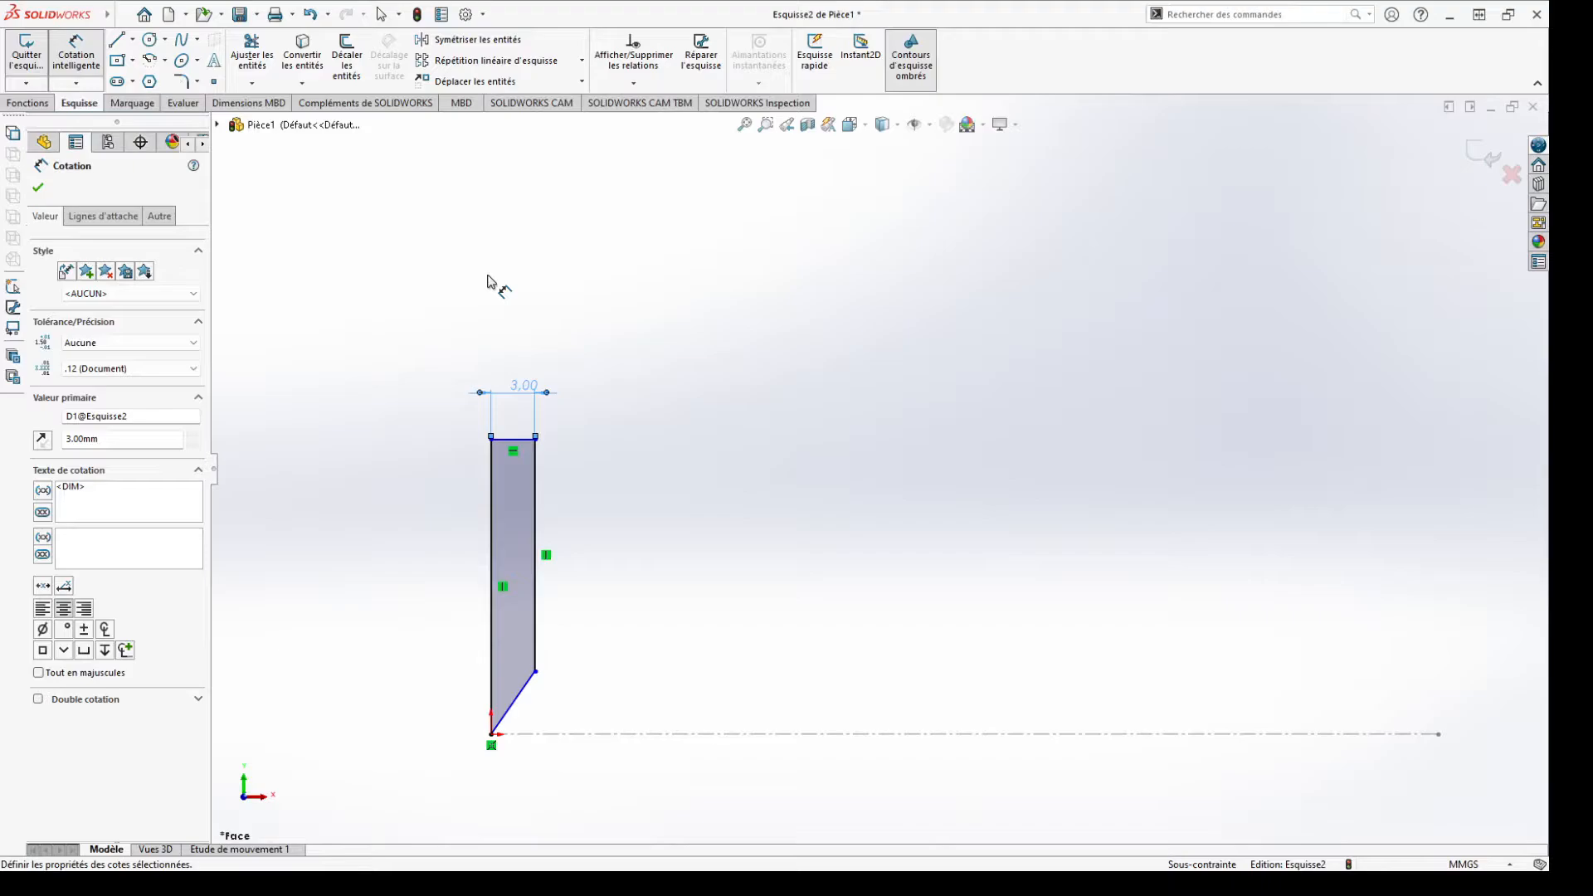
Dimension the profile's long vertical edge at the origin to 40 mm, placing the dimension outside the profile
left_click(493, 537)
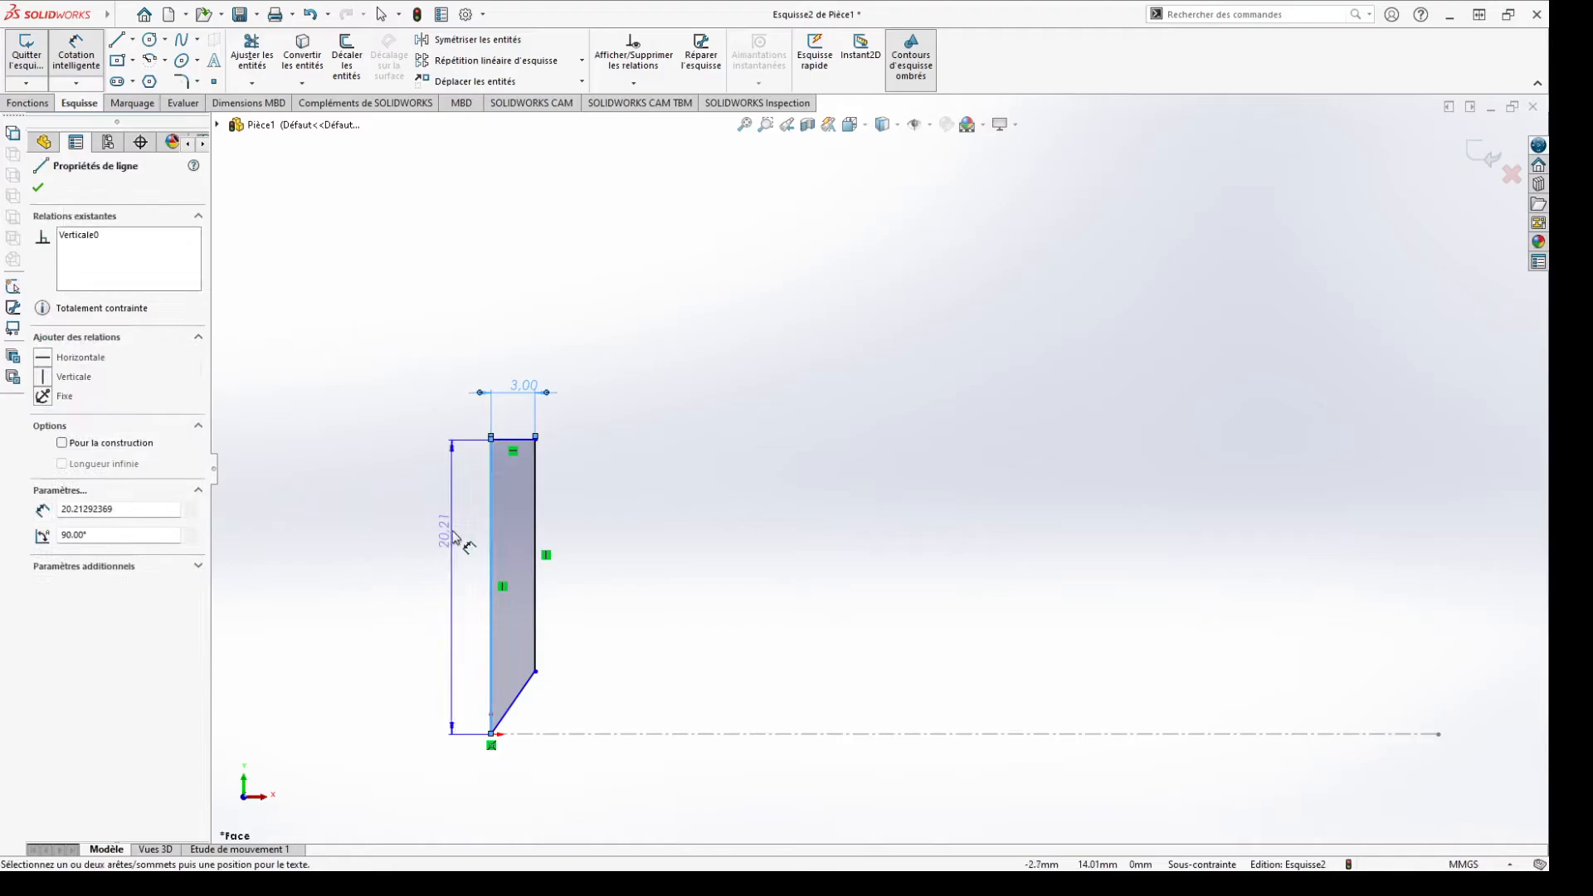
left_click(455, 539)
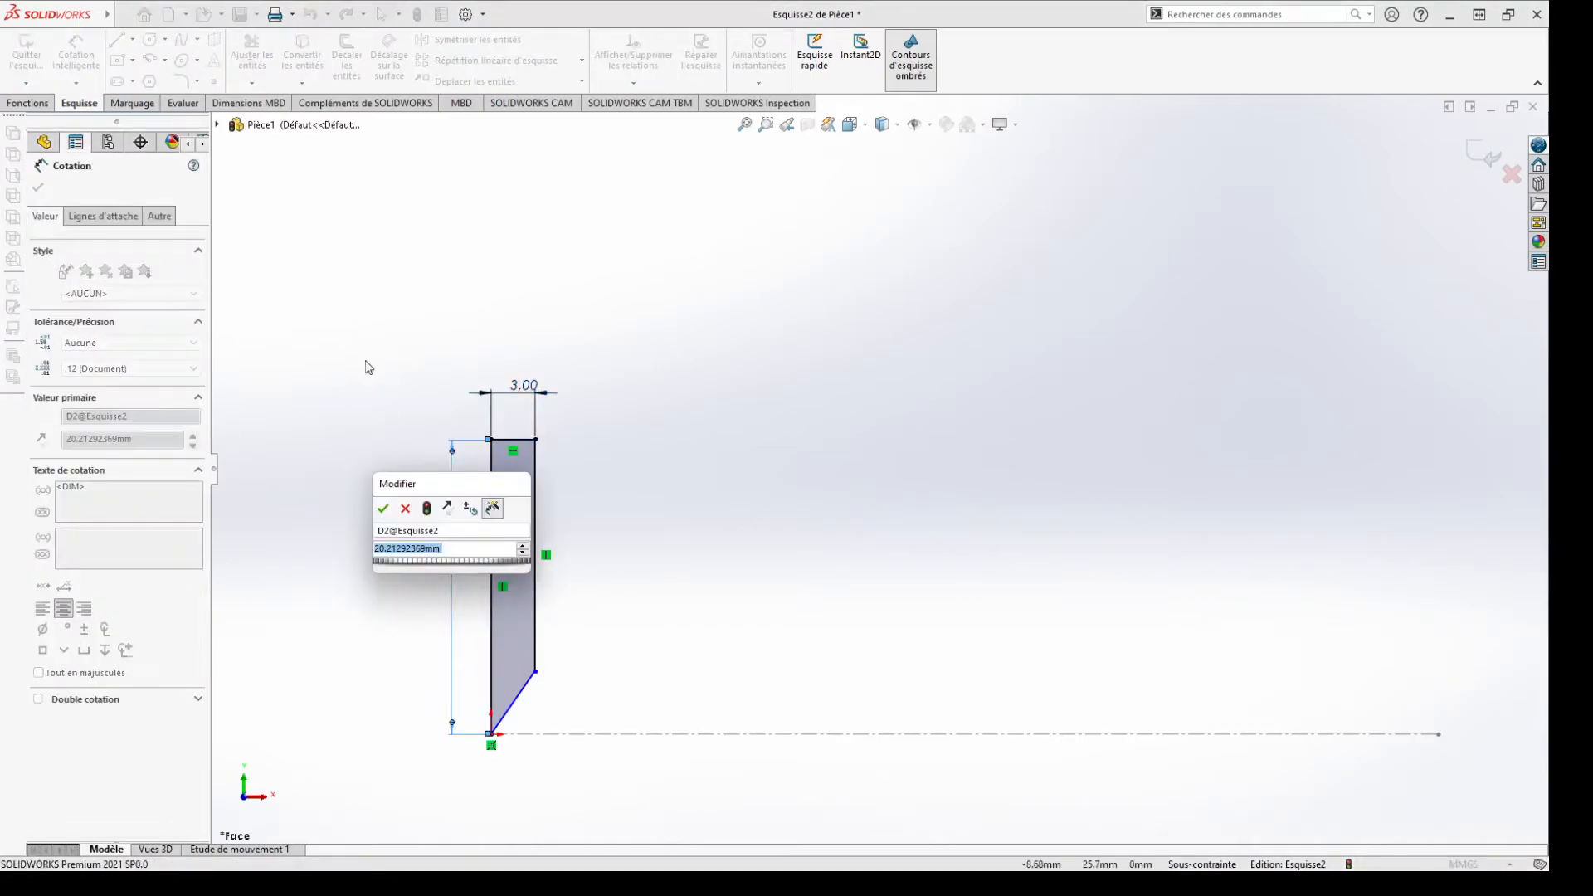
type("40")
key("Return")
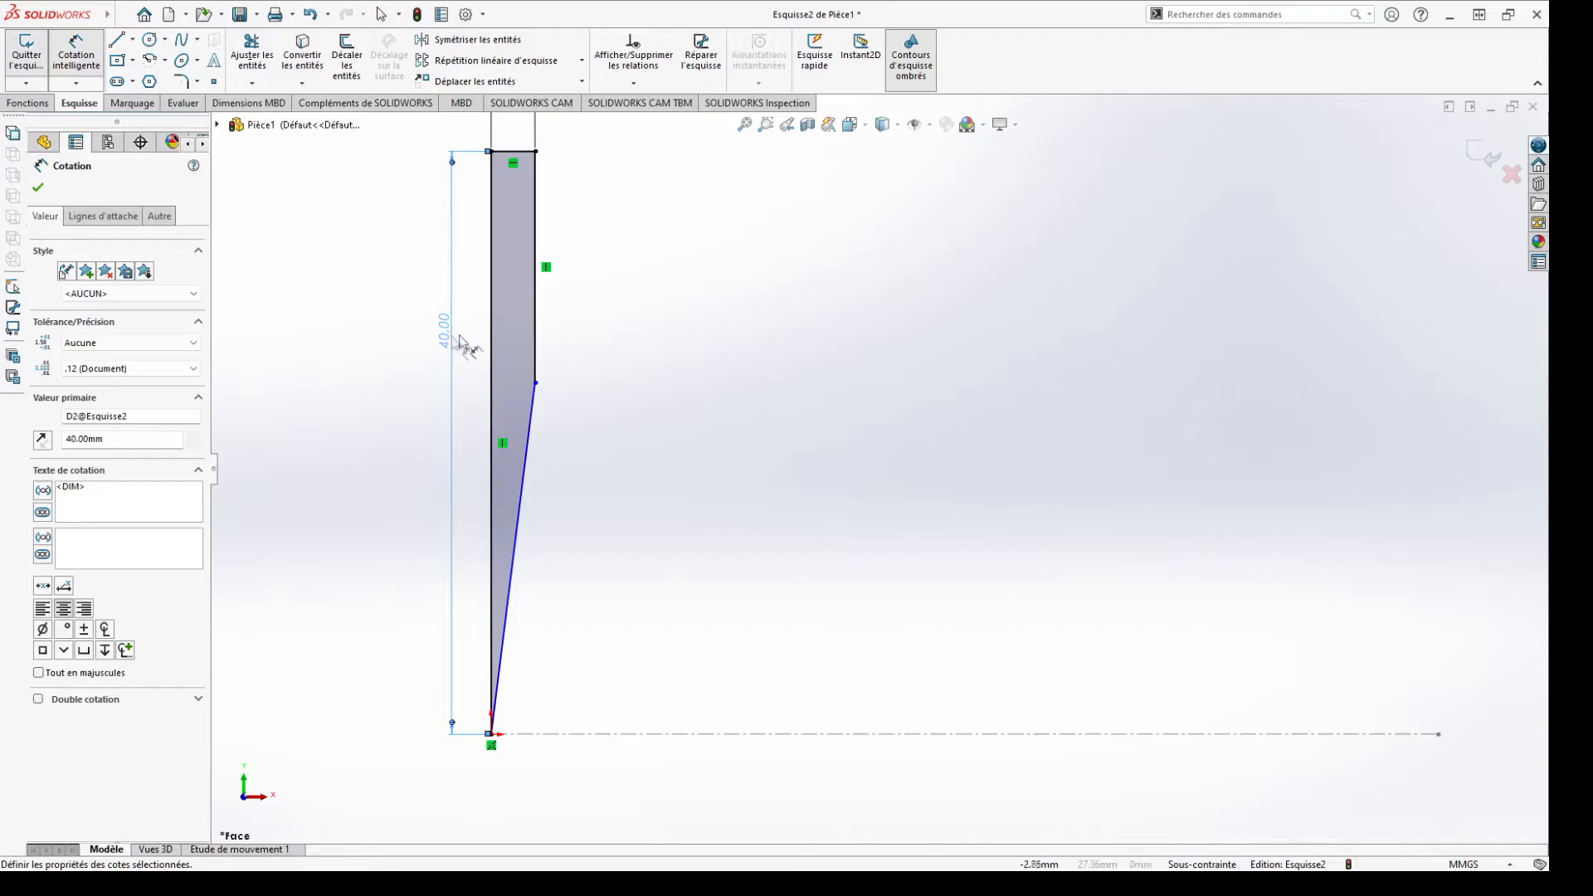
Dimension the shorter vertical edge above the slanted line to 30 mm and finish dimensioning
left_click(537, 314)
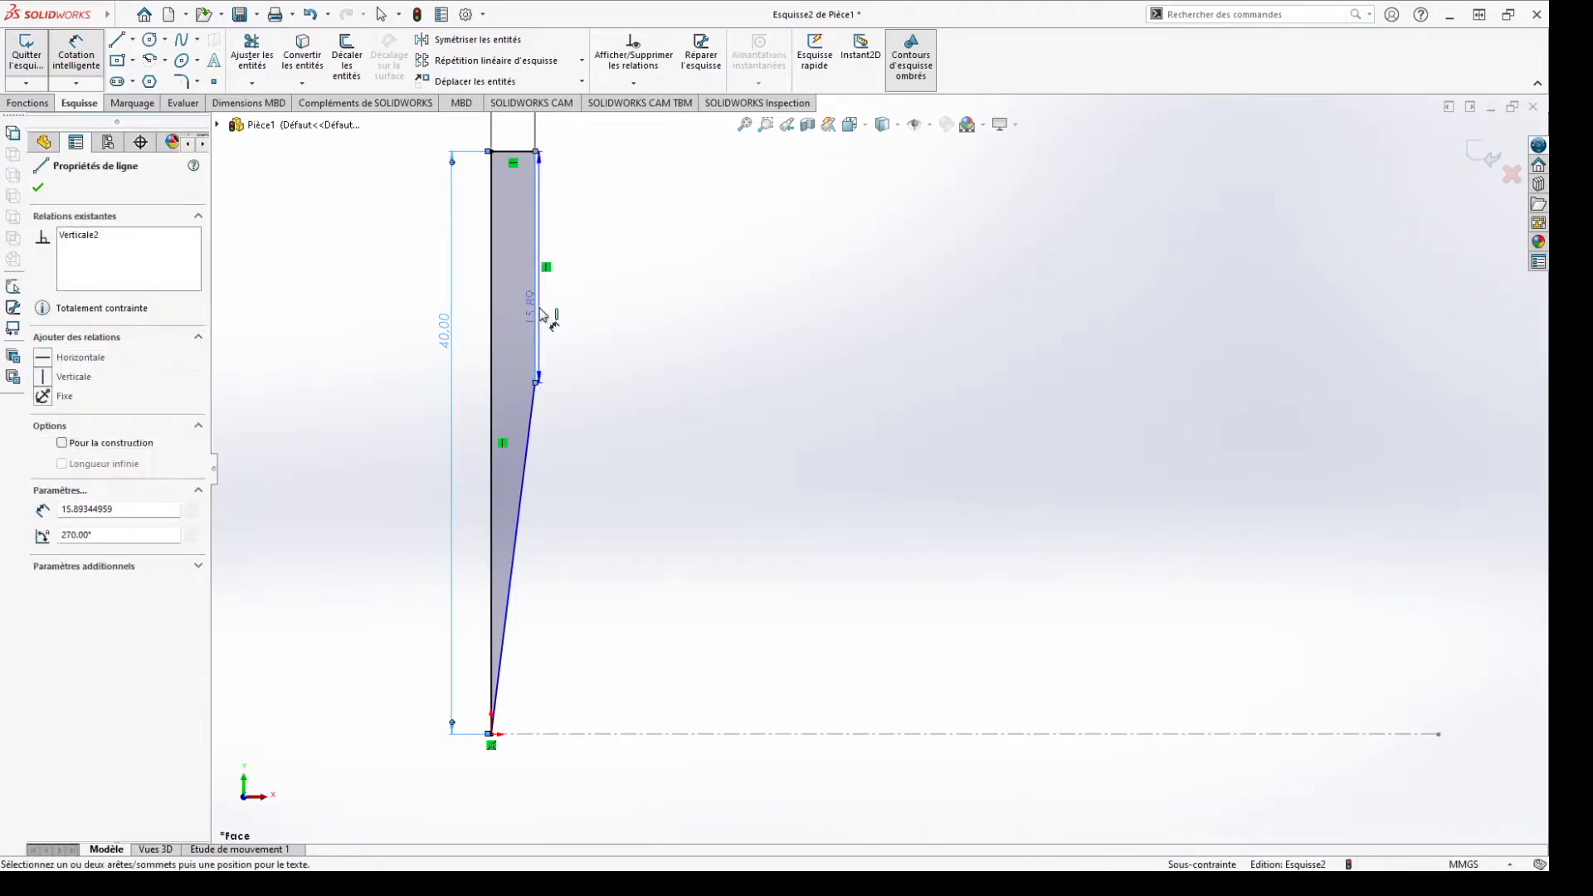
left_click(626, 319)
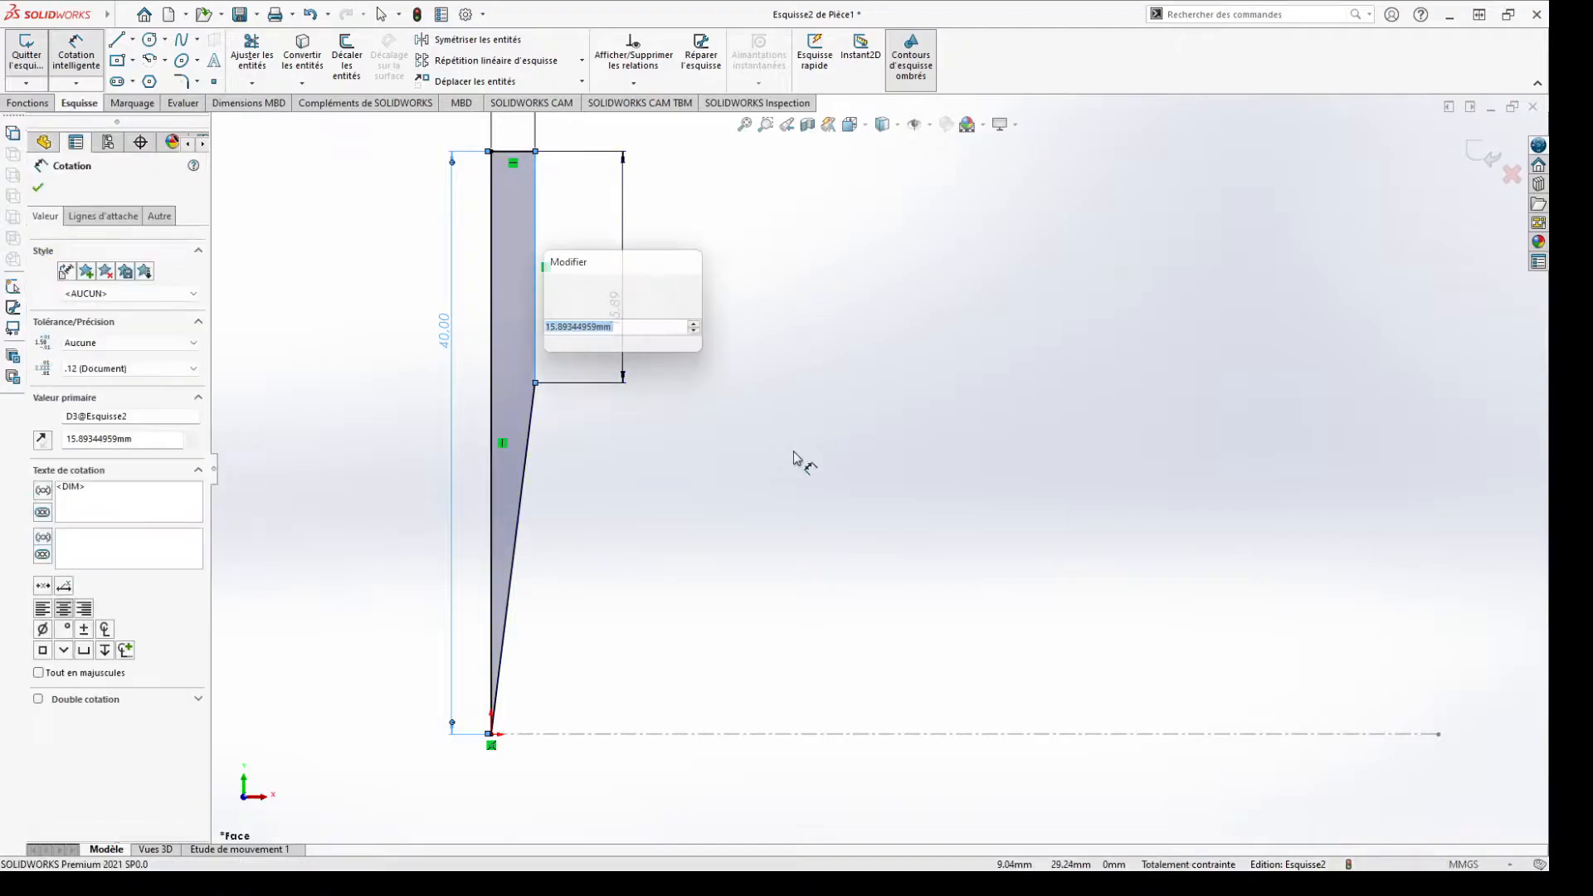
type("30")
key("Return")
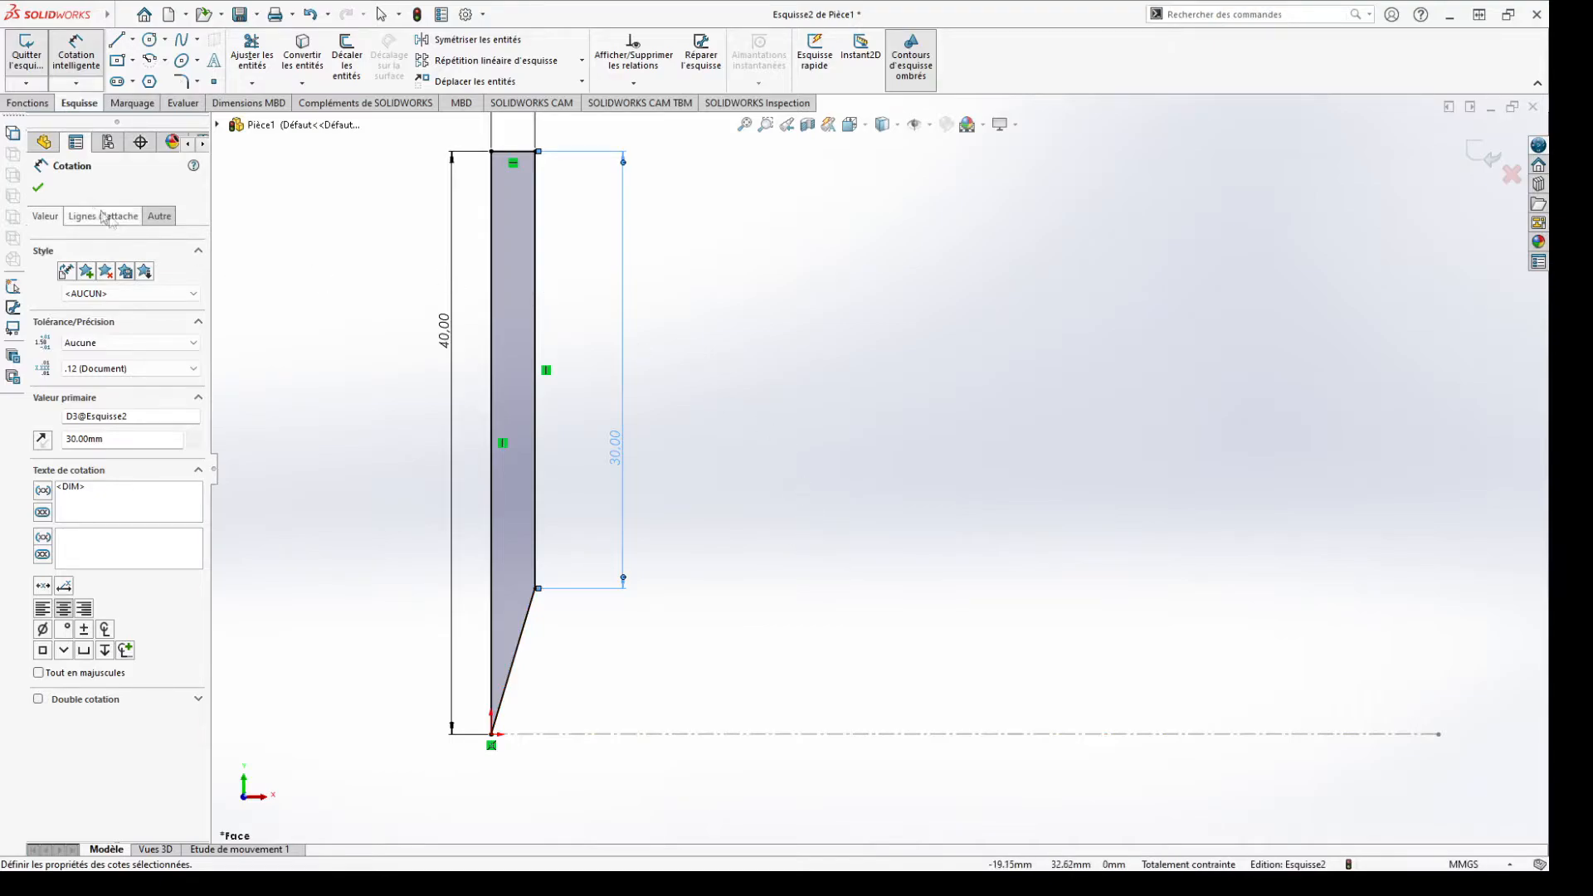
left_click(38, 188)
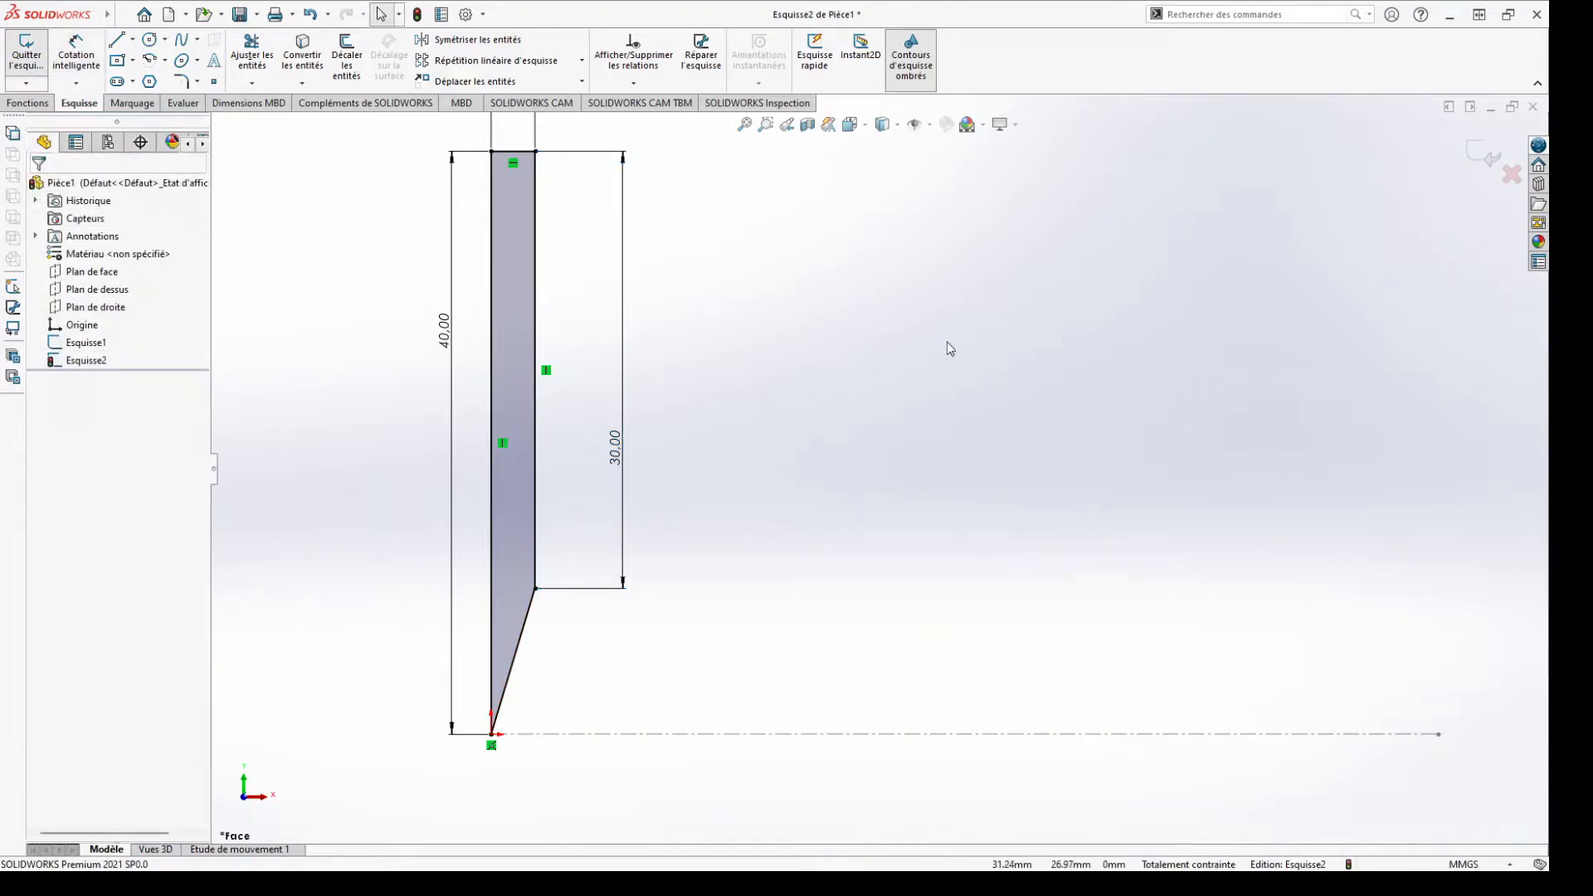
Exit the fully dimensioned profile sketch on the front plane
middle_click_drag(1049, 304, 997, 398)
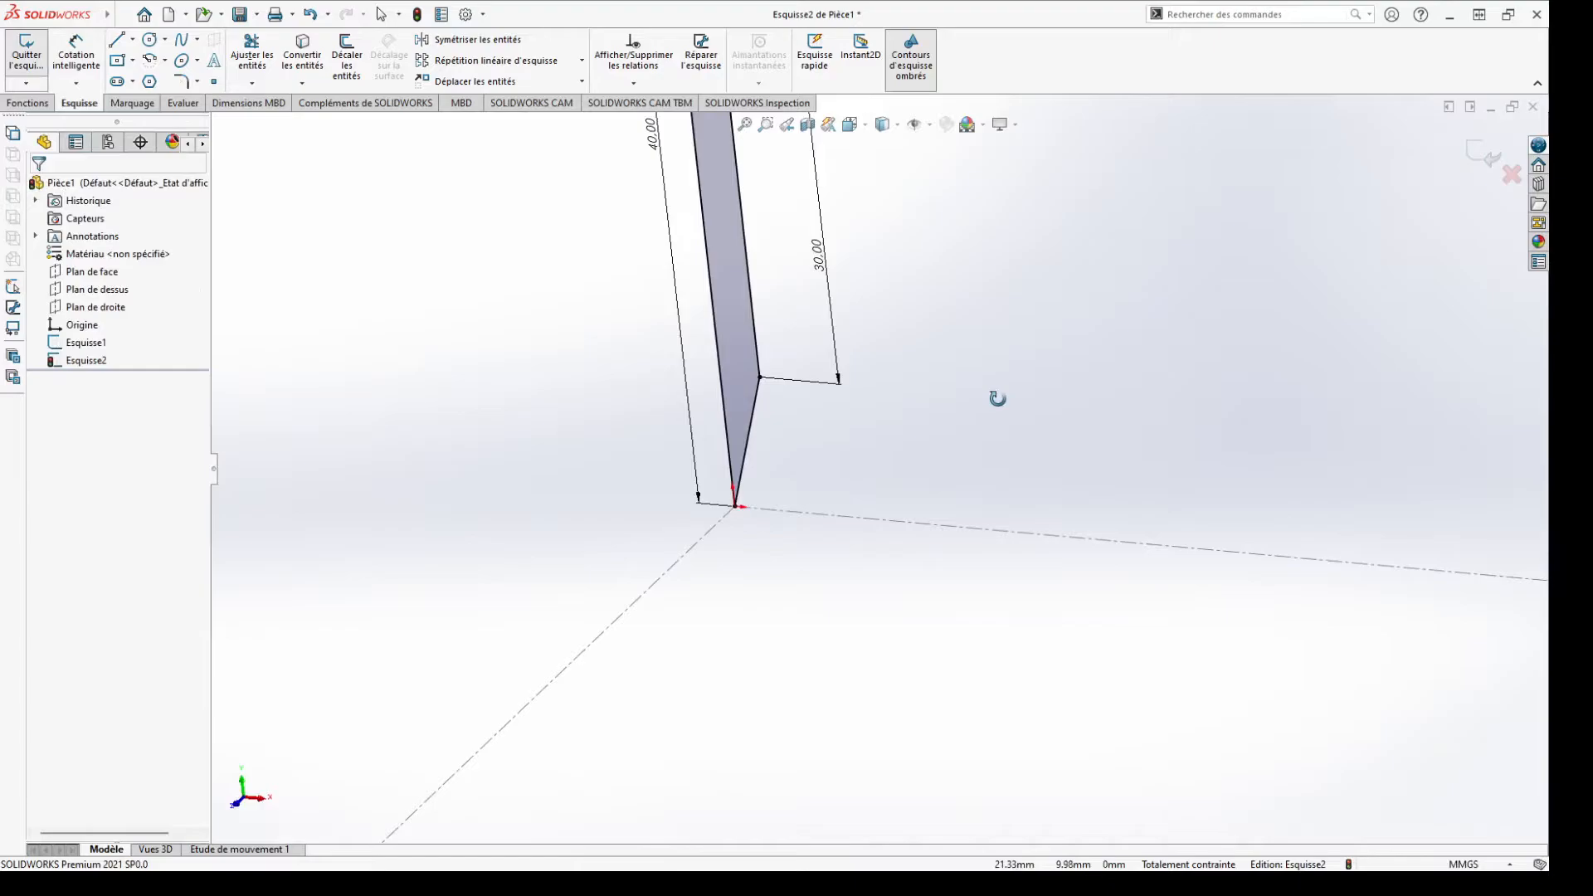
middle_click_drag(998, 398, 999, 400)
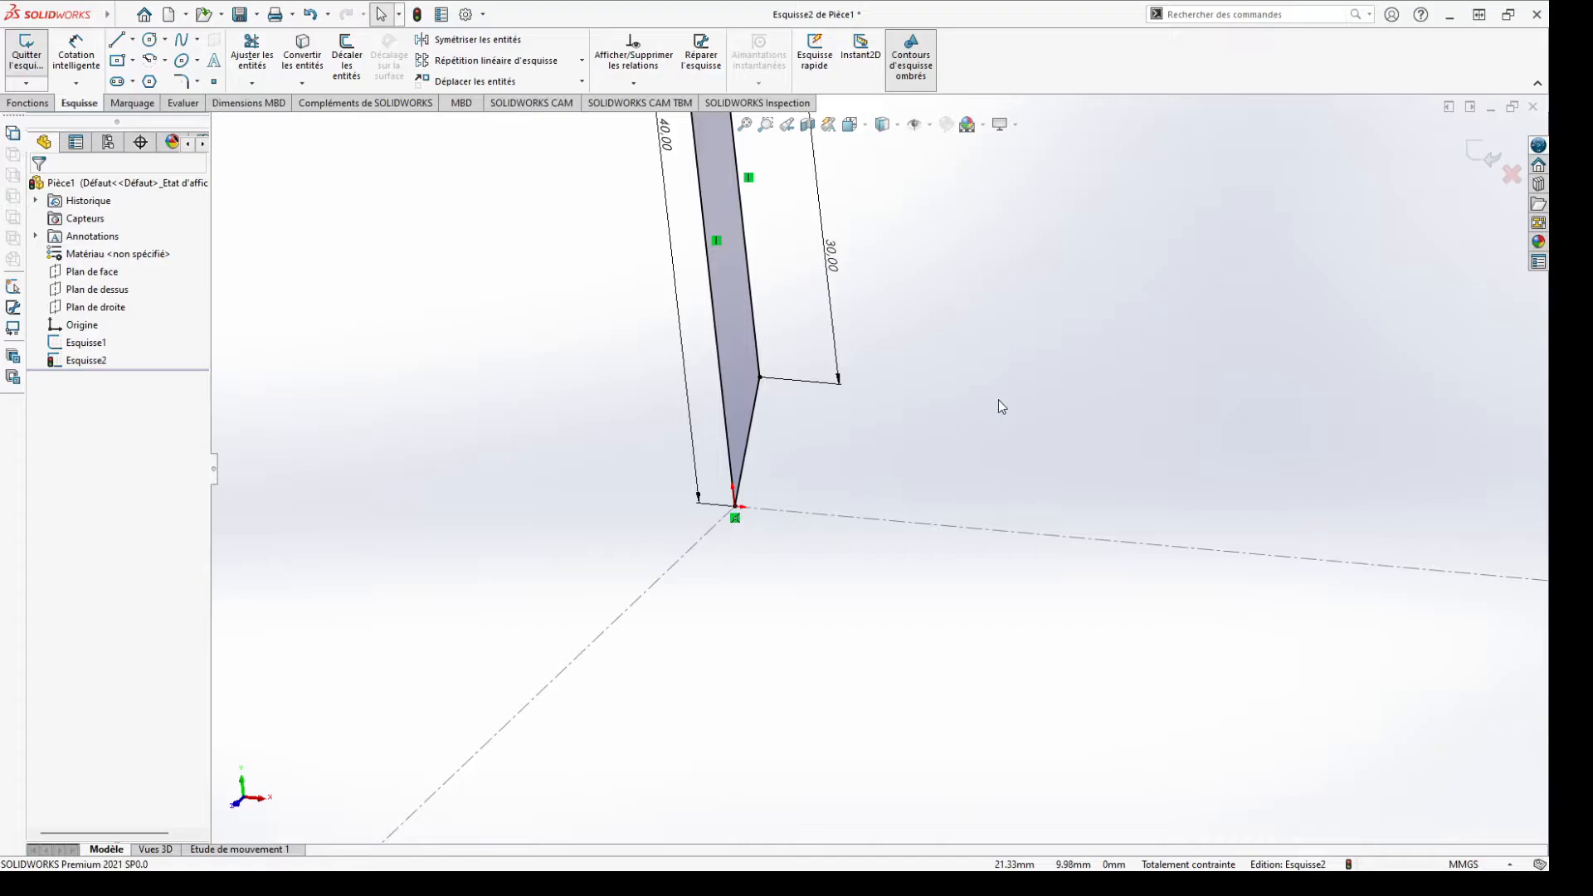
scroll(956, 373, "up", 2)
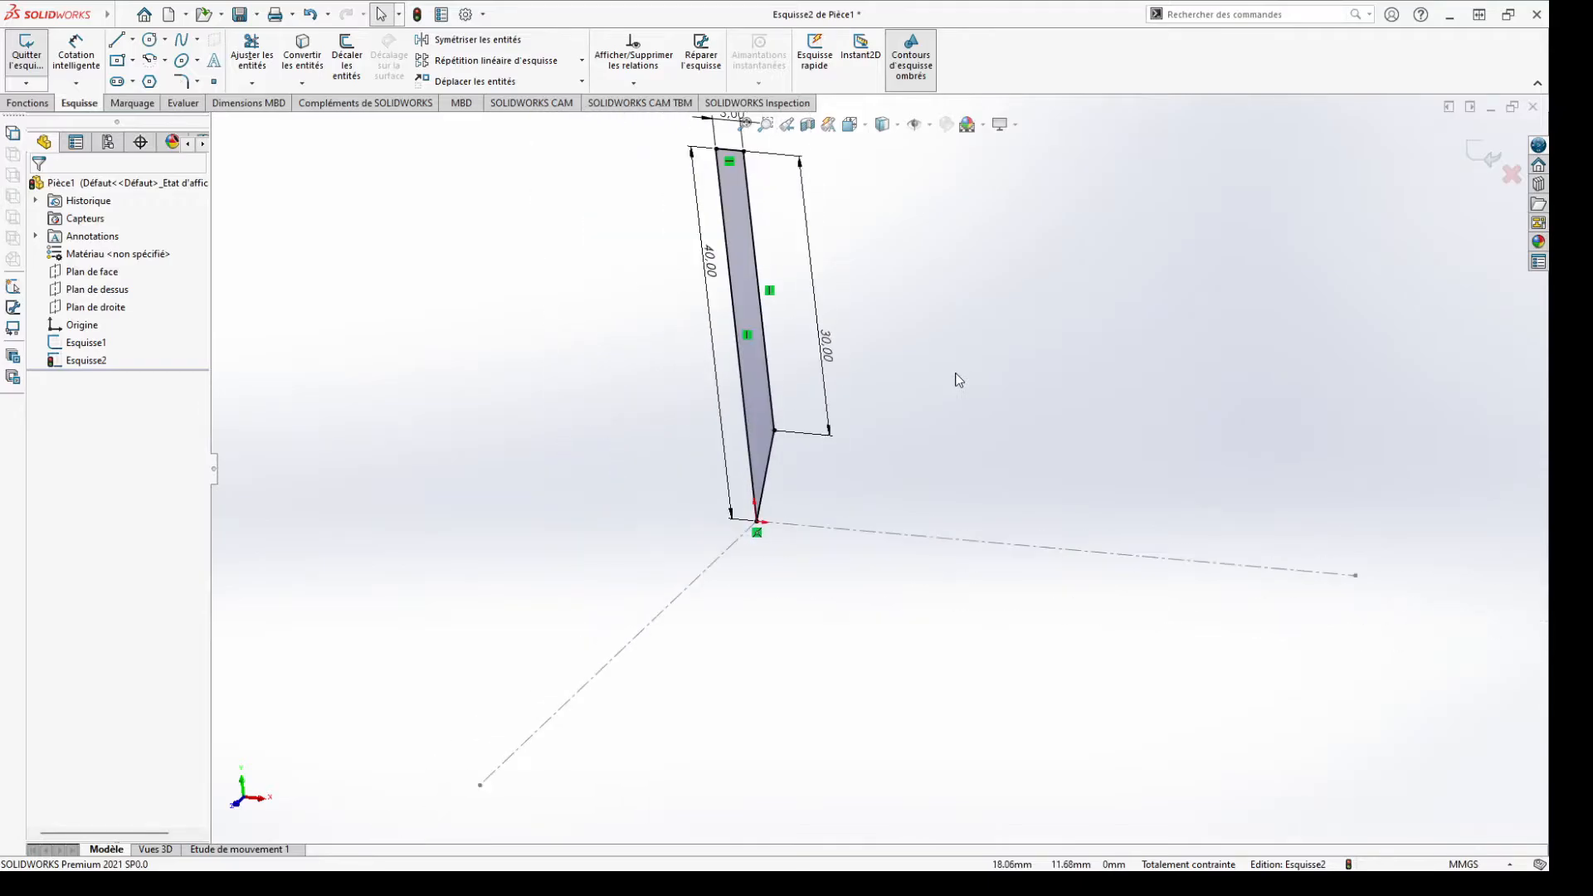
left_click(27, 48)
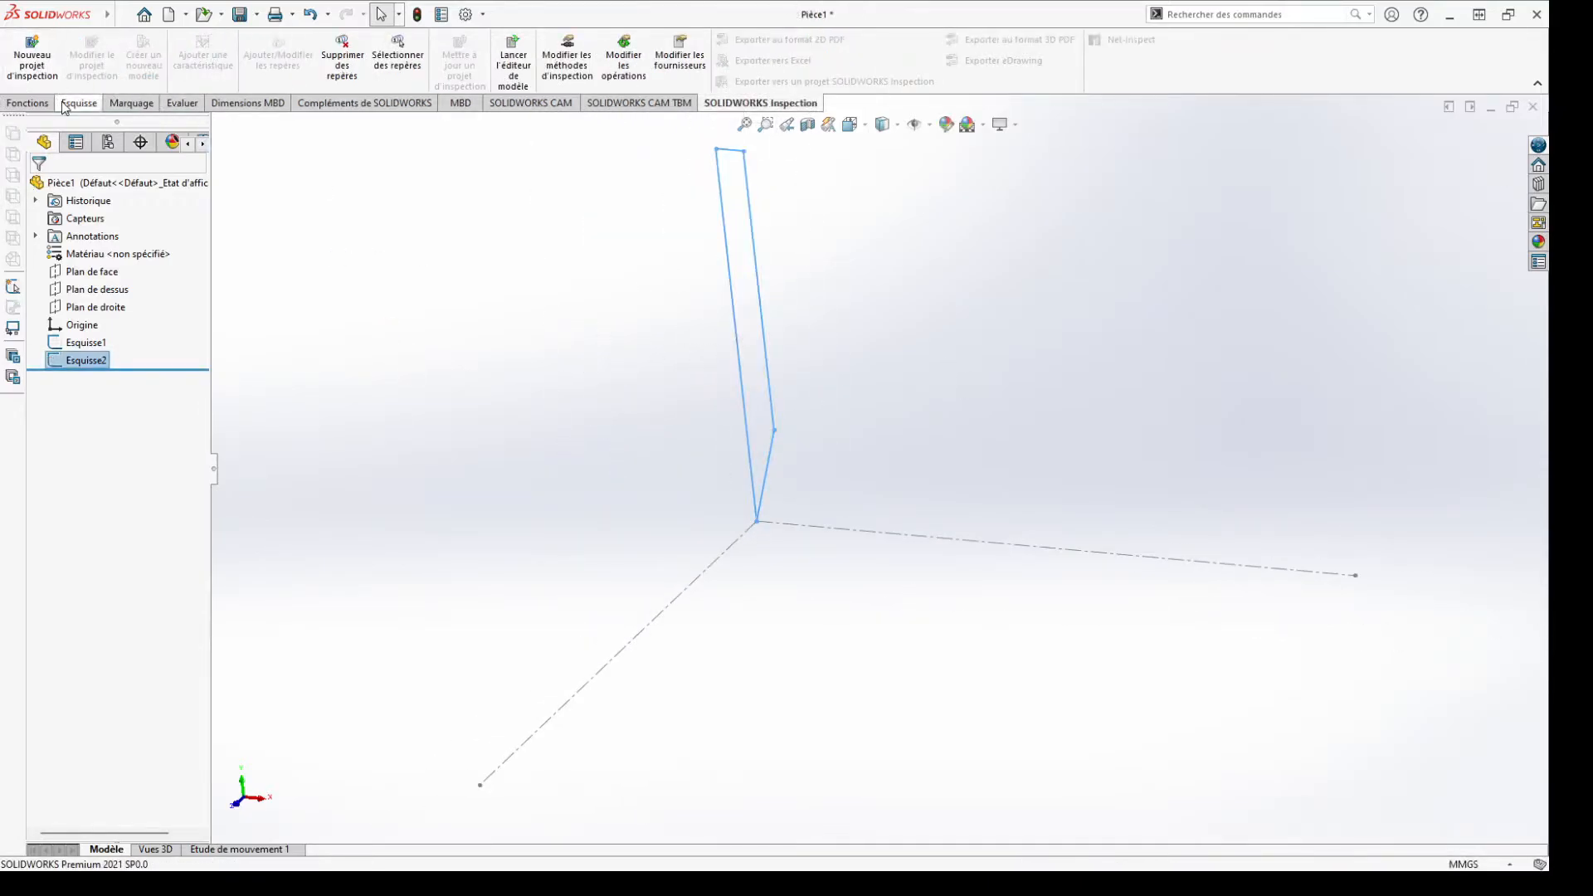
Extrude the profile as a blind boss 65 mm deep along the construction line that runs perpendicular to it
left_click(25, 103)
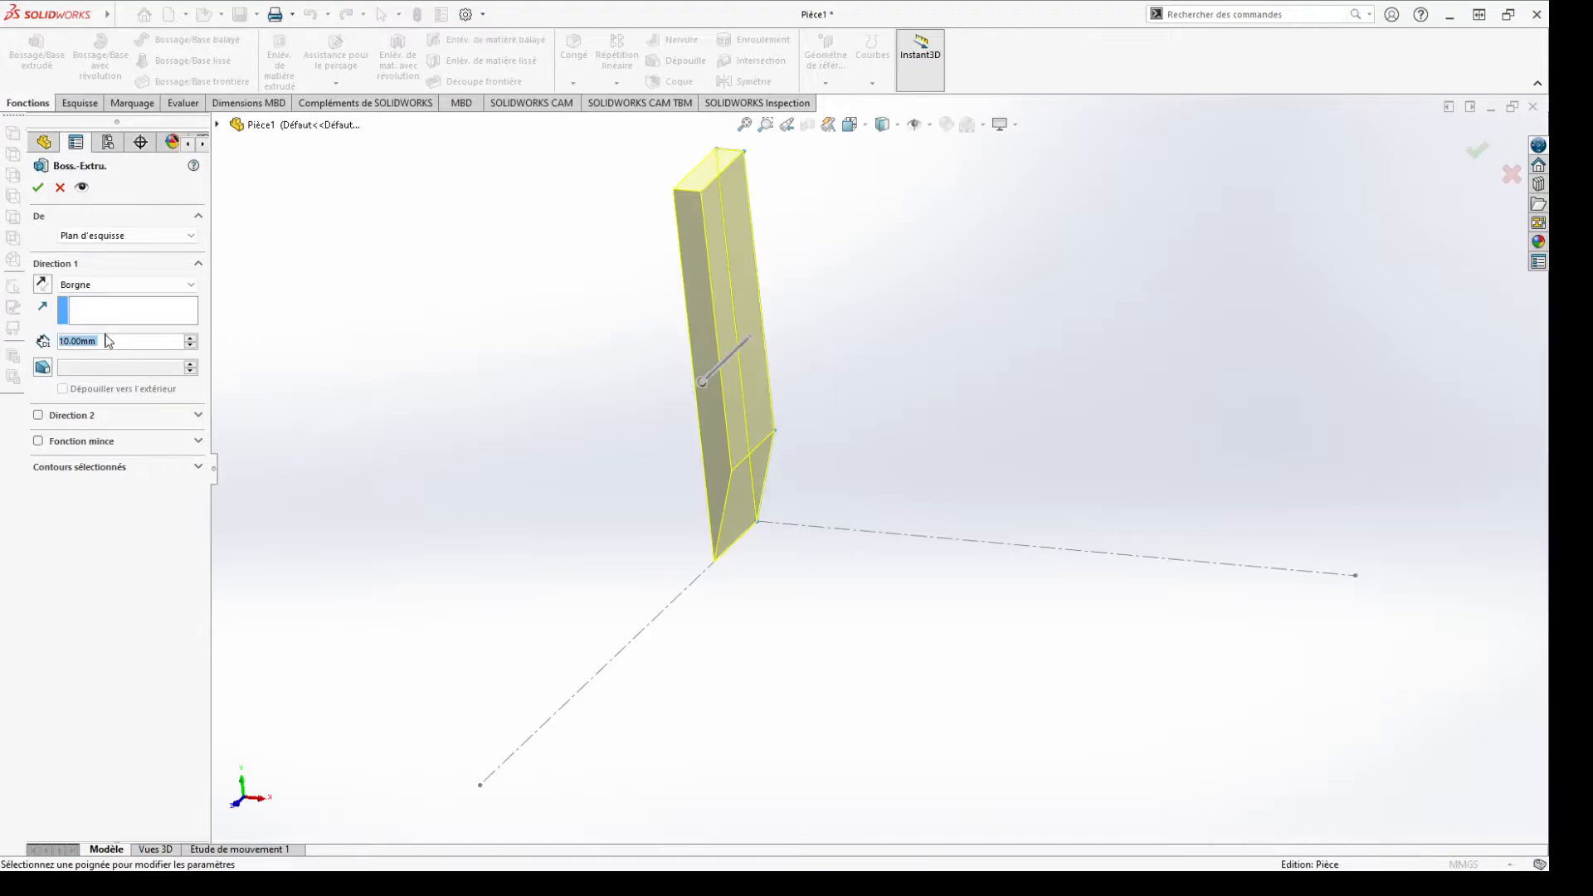
mouse_move(715, 383)
left_mouse_down()
mouse_move(481, 613)
mouse_move(500, 624)
mouse_move(508, 779)
mouse_move(432, 682)
mouse_move(438, 607)
left_mouse_up()
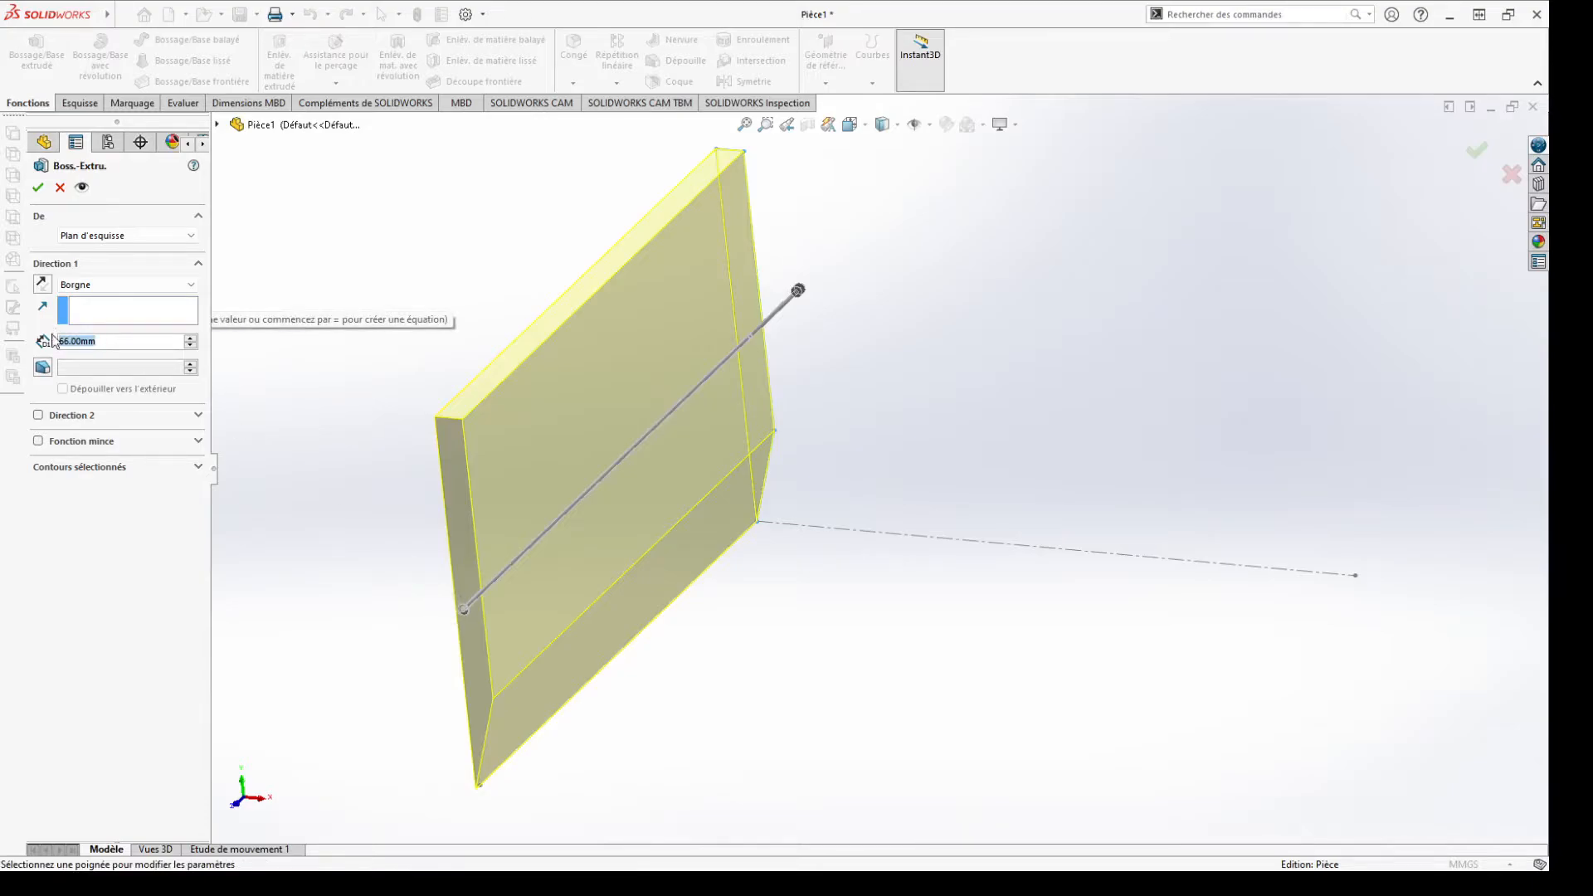
type("65")
key("Return")
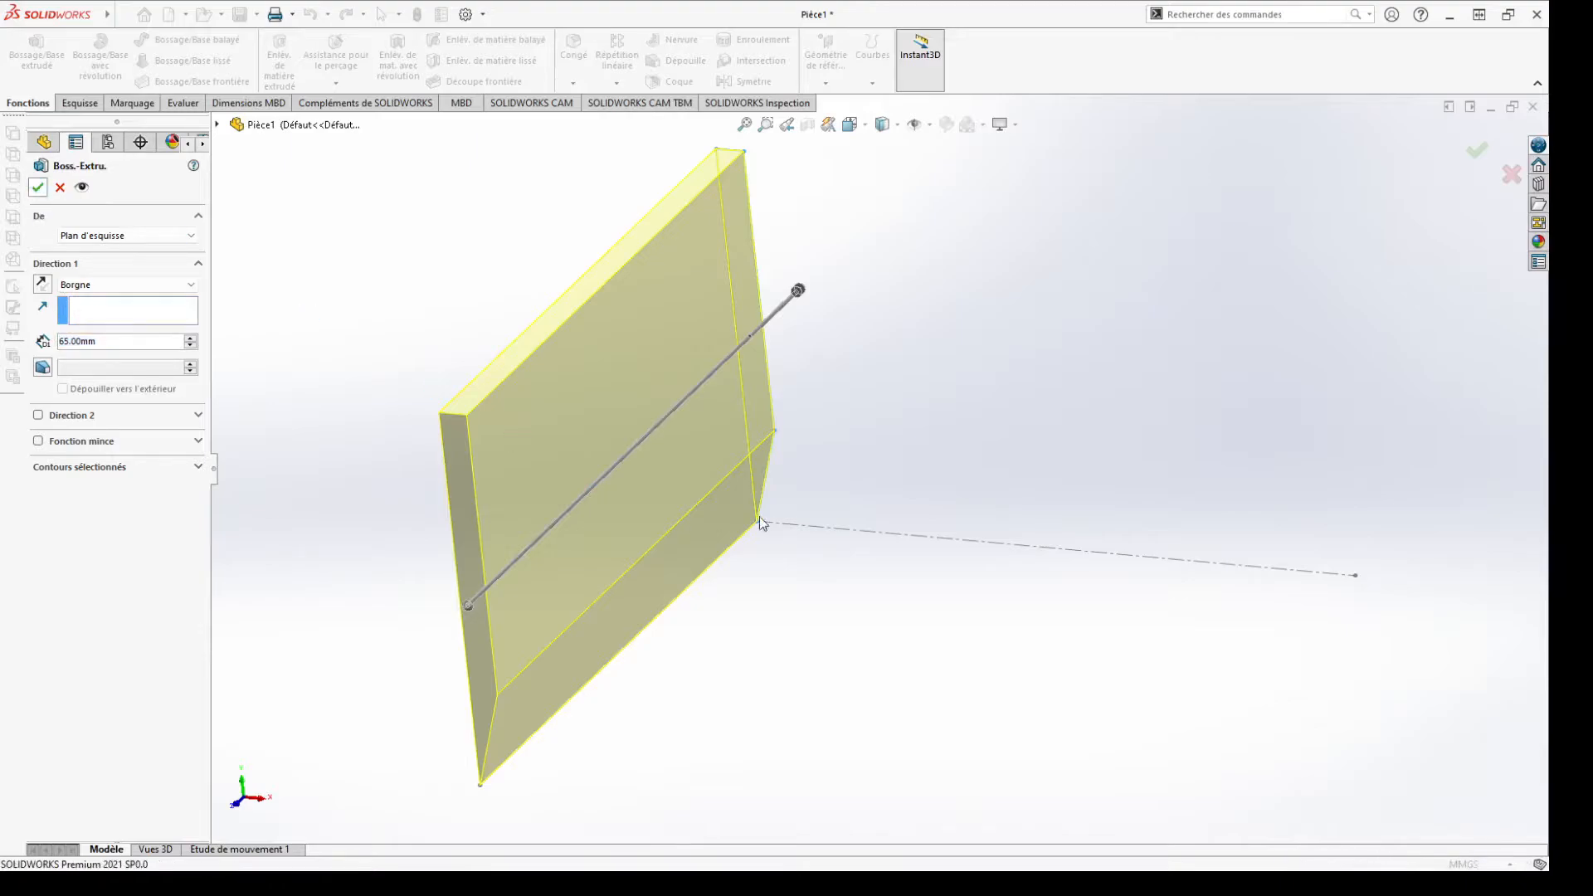
key("Return")
Open a new sketch on the Plan de droite (right plane)
middle_click_drag(761, 576, 724, 599)
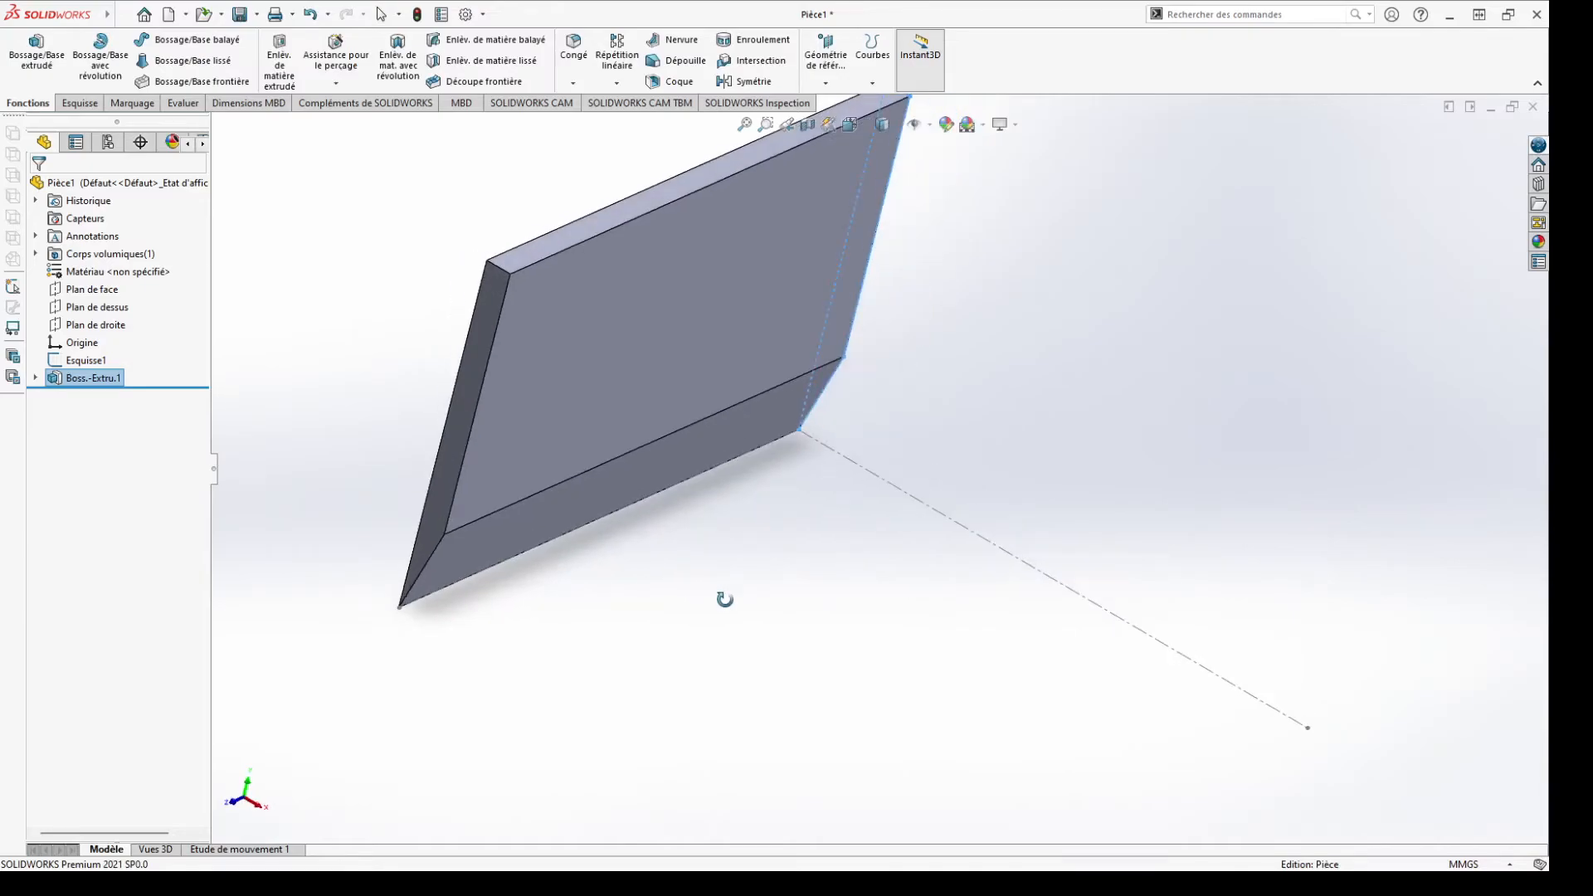
mouse_move(725, 600)
middle_mouse_down()
mouse_move(668, 559)
mouse_move(698, 561)
middle_mouse_up()
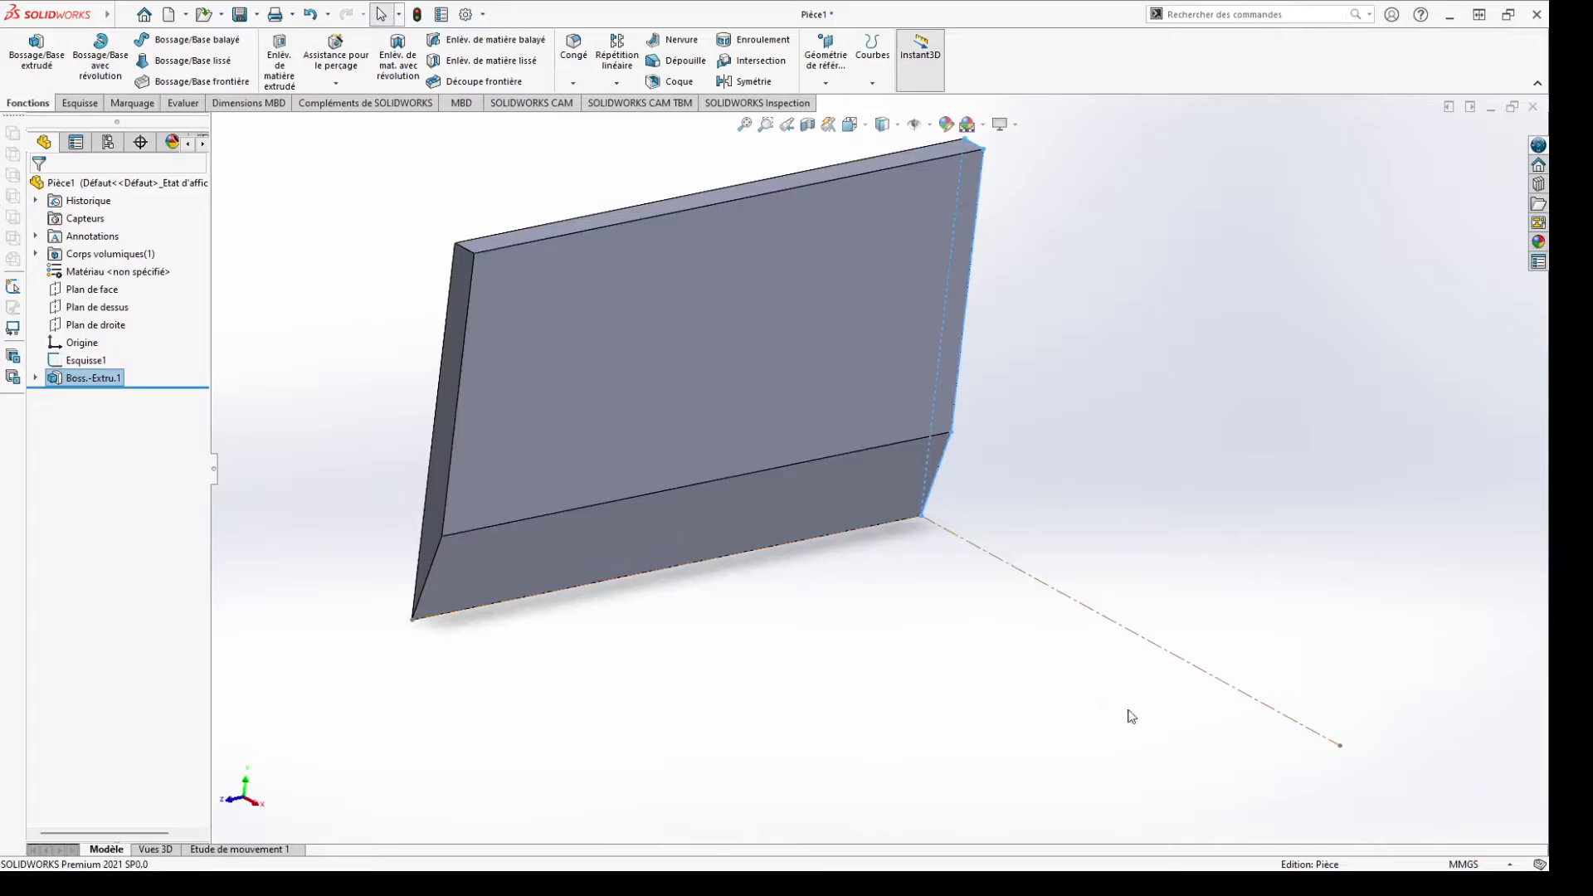
middle_click_drag(1042, 636, 962, 614)
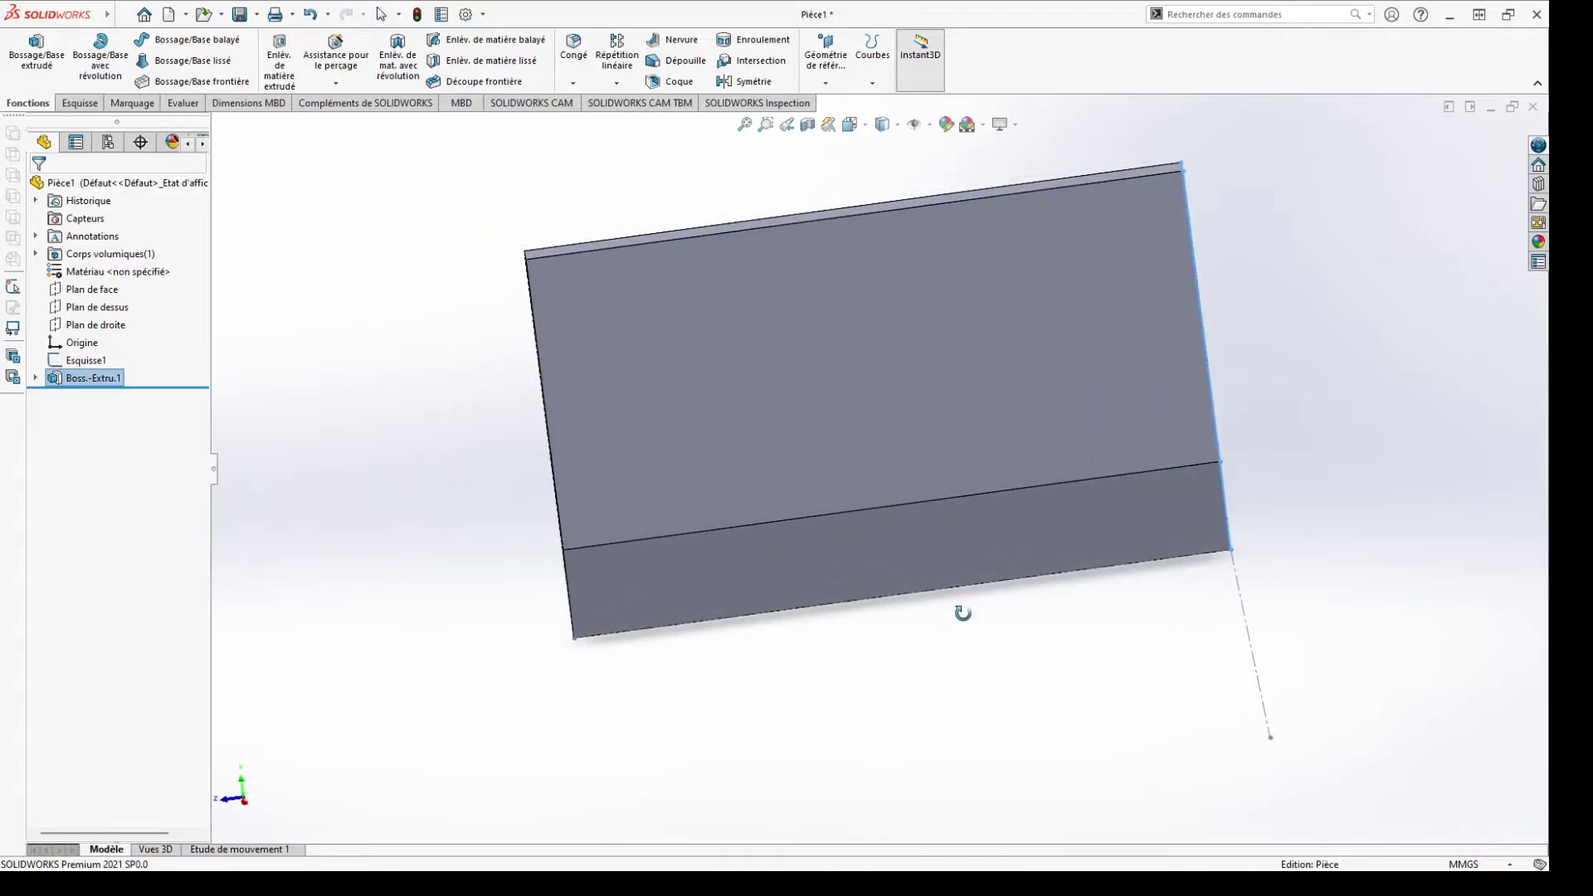
scroll(1104, 507, "up", 2)
scroll(1262, 451, "down", 2)
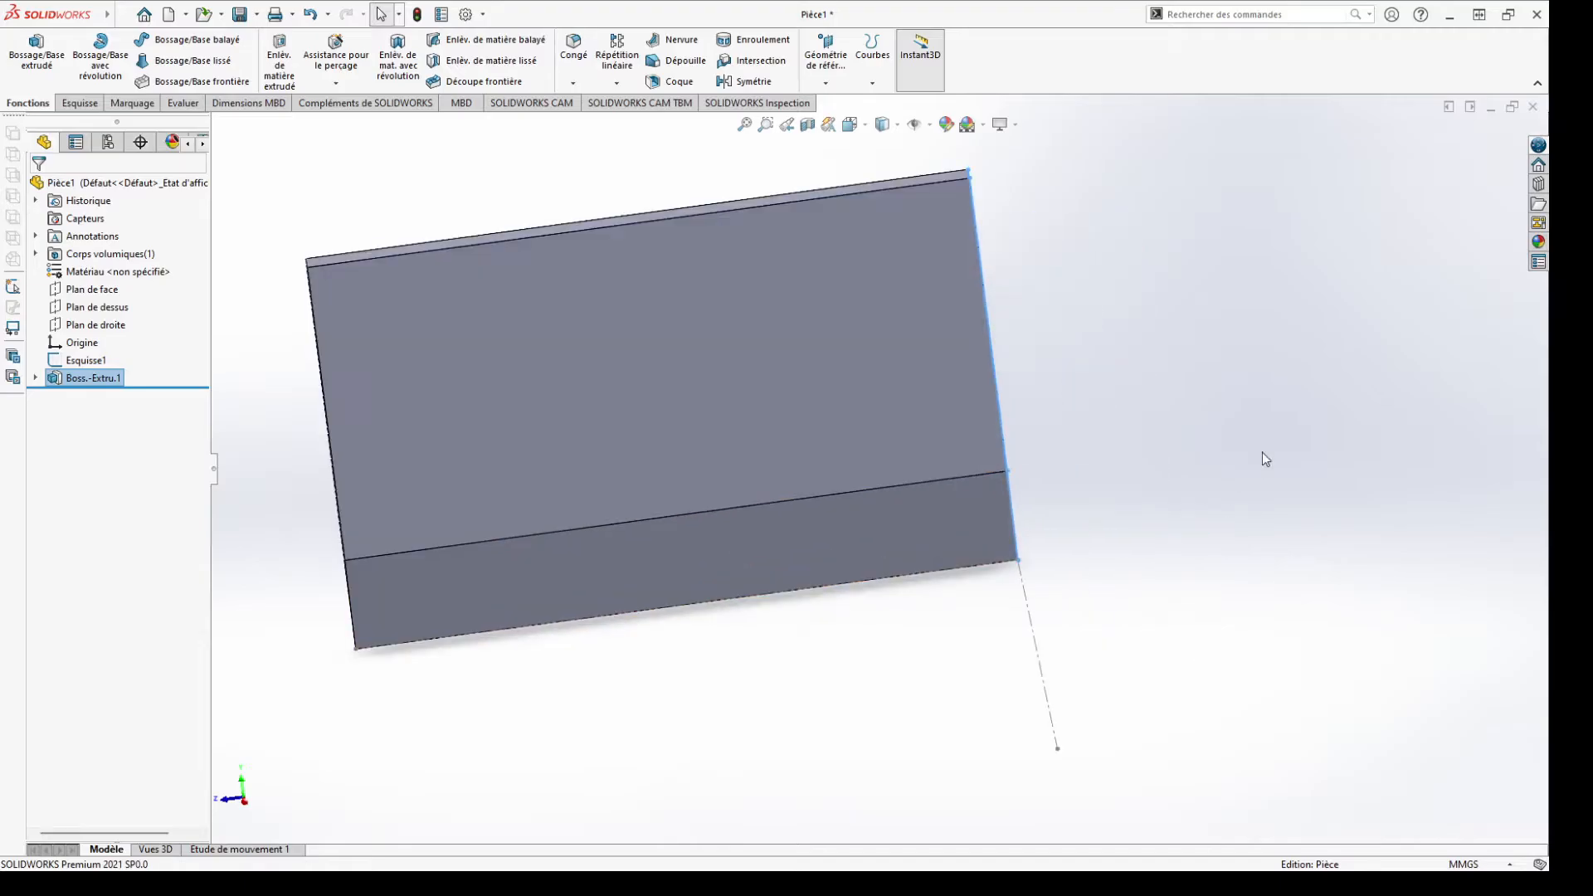
middle_click_drag(1156, 409, 1161, 440)
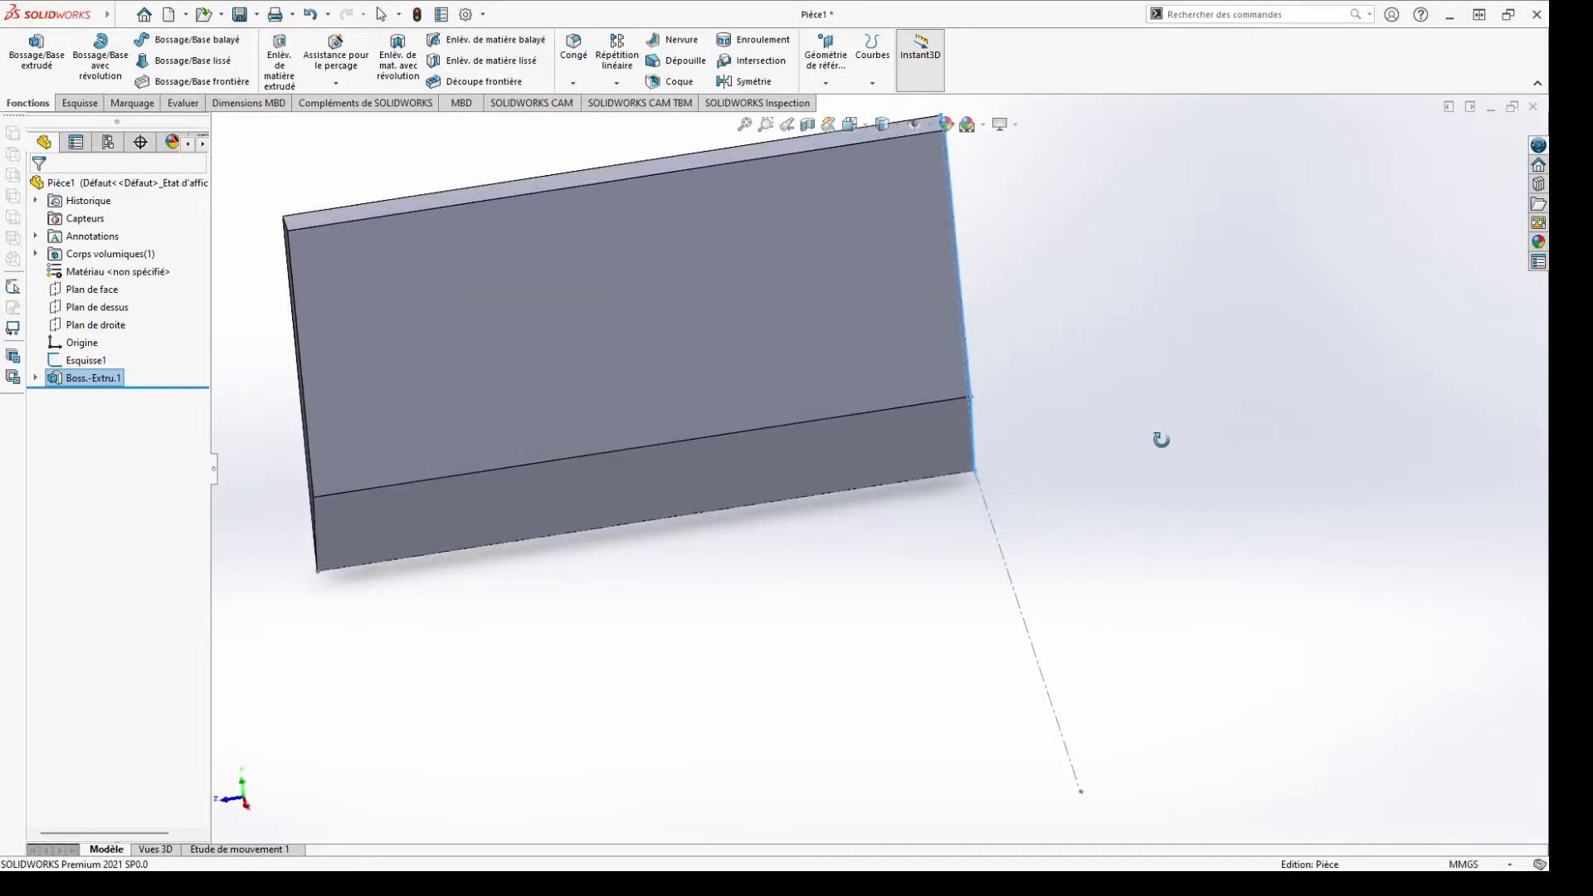
left_click(90, 329)
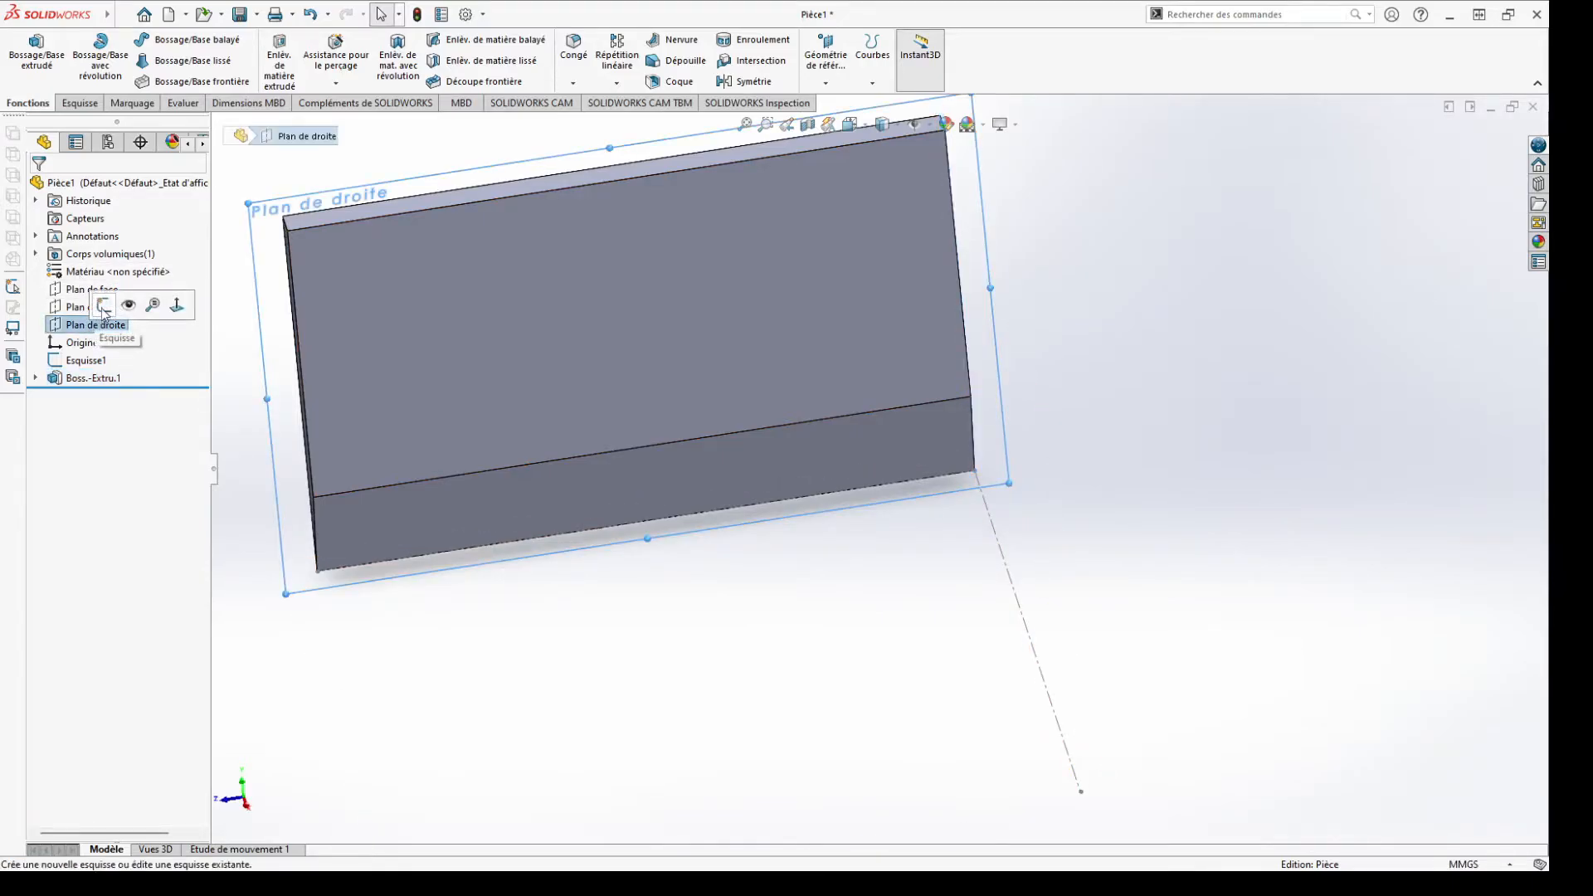
left_click(103, 307)
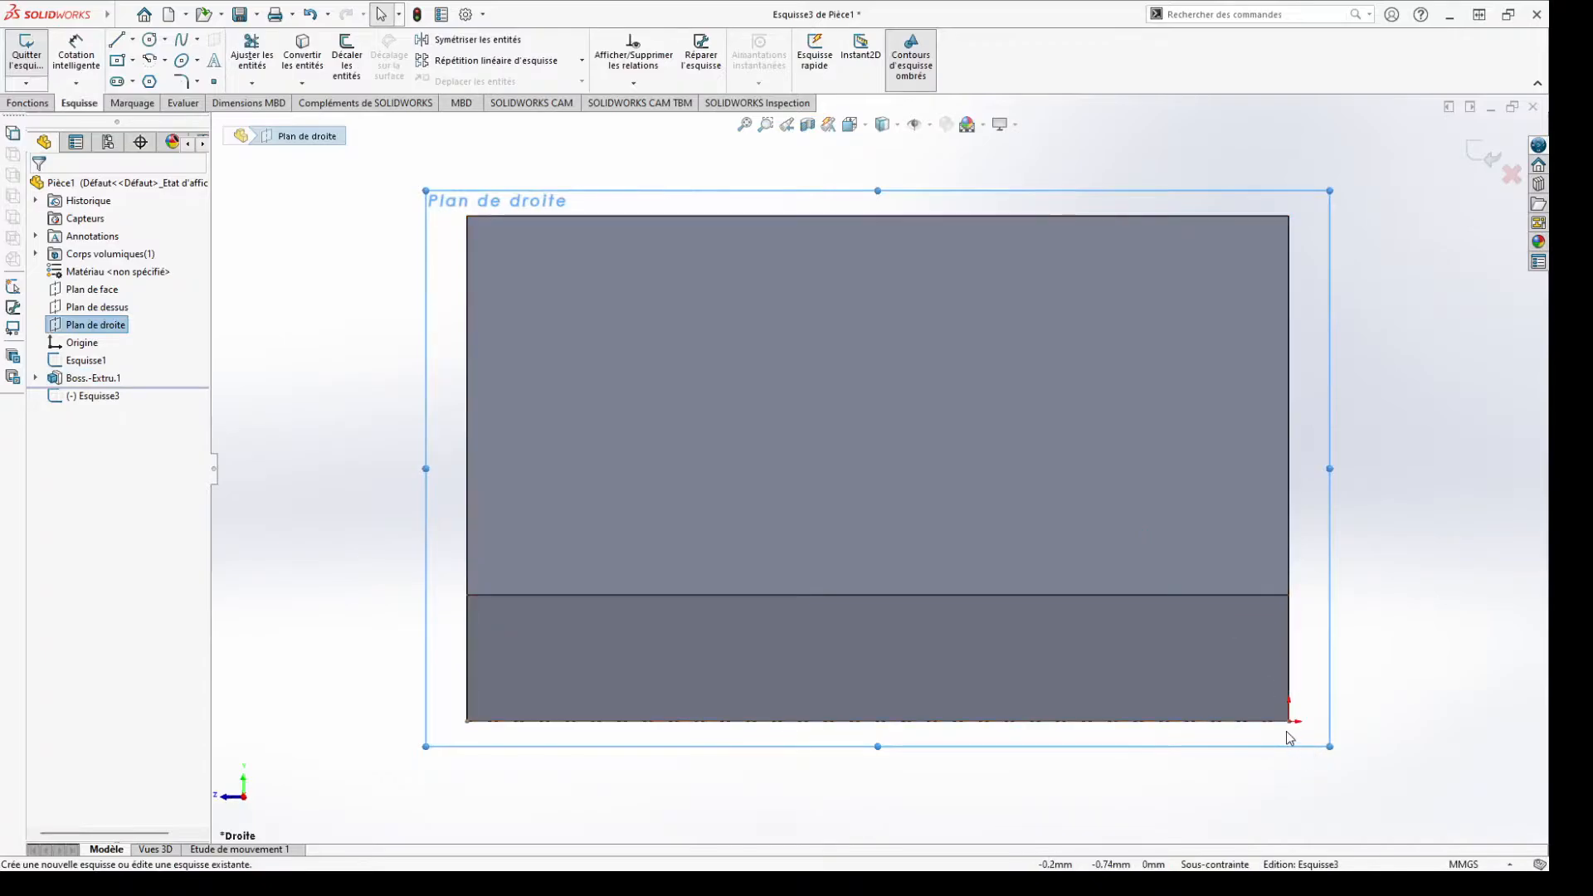
Sketch a closed line profile from the origin up the plate's vertical edge, along its top edge, down to the bevel edge and slanting back to the origin
left_click(116, 42)
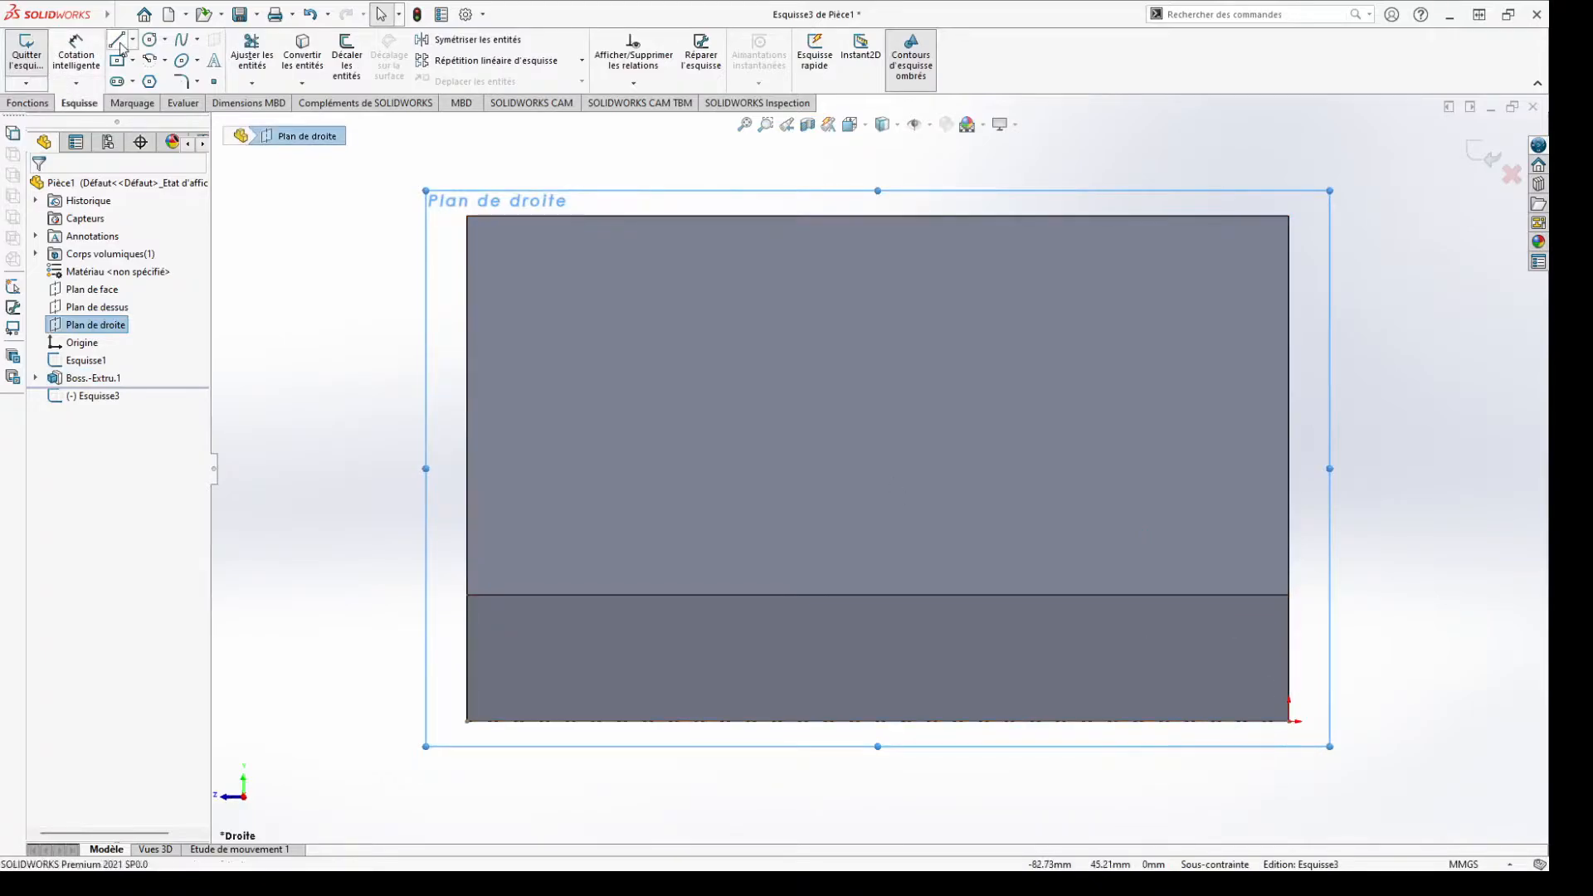
left_click(1289, 721)
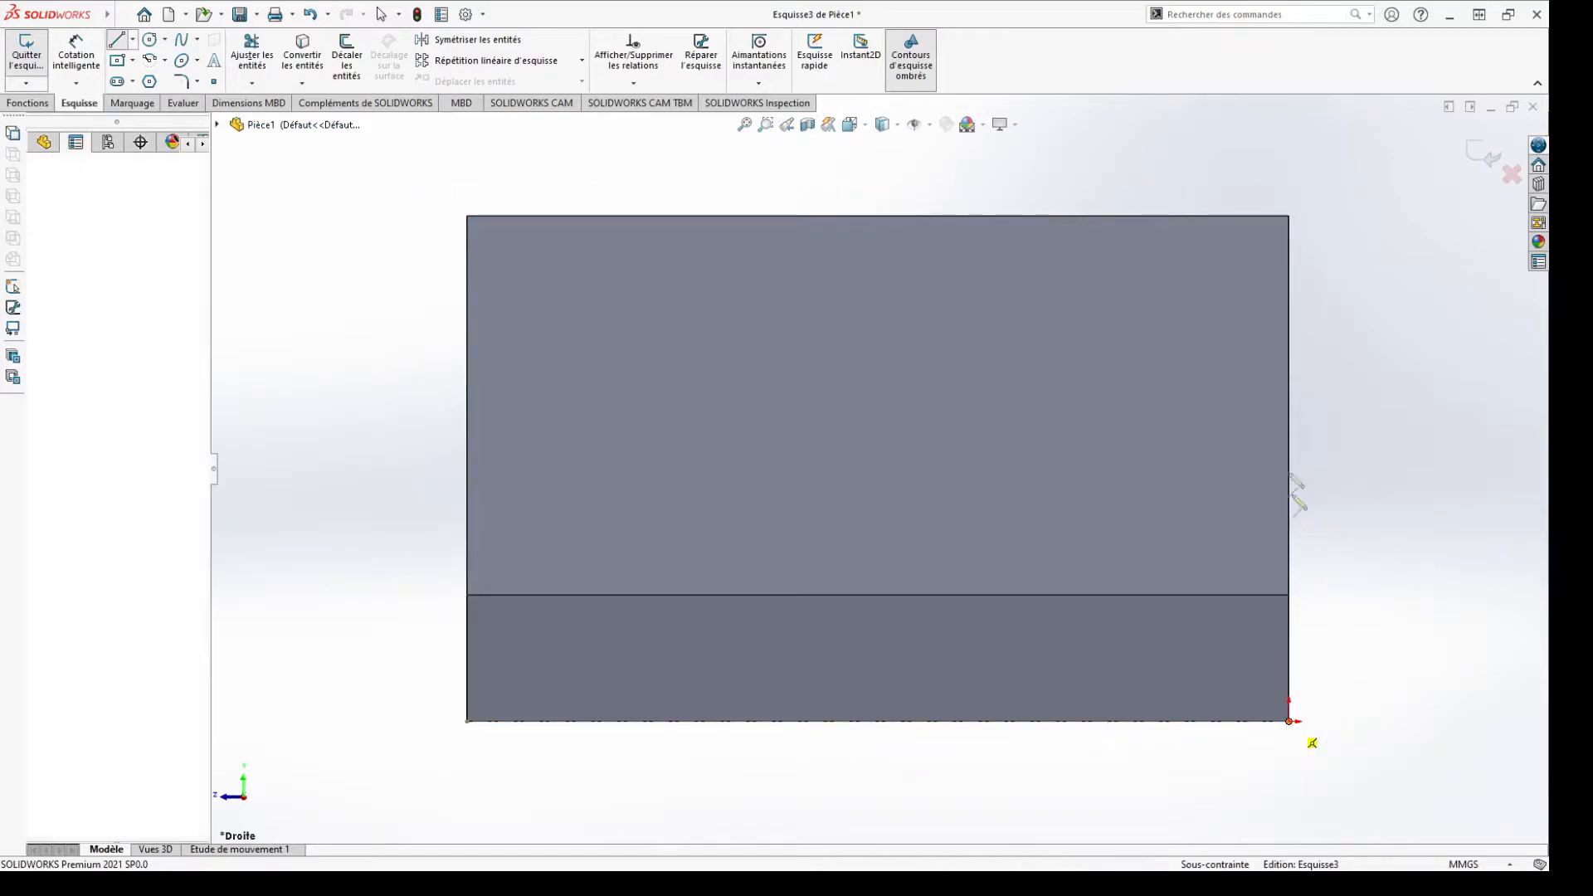
left_click(1289, 215)
left_click(1205, 216)
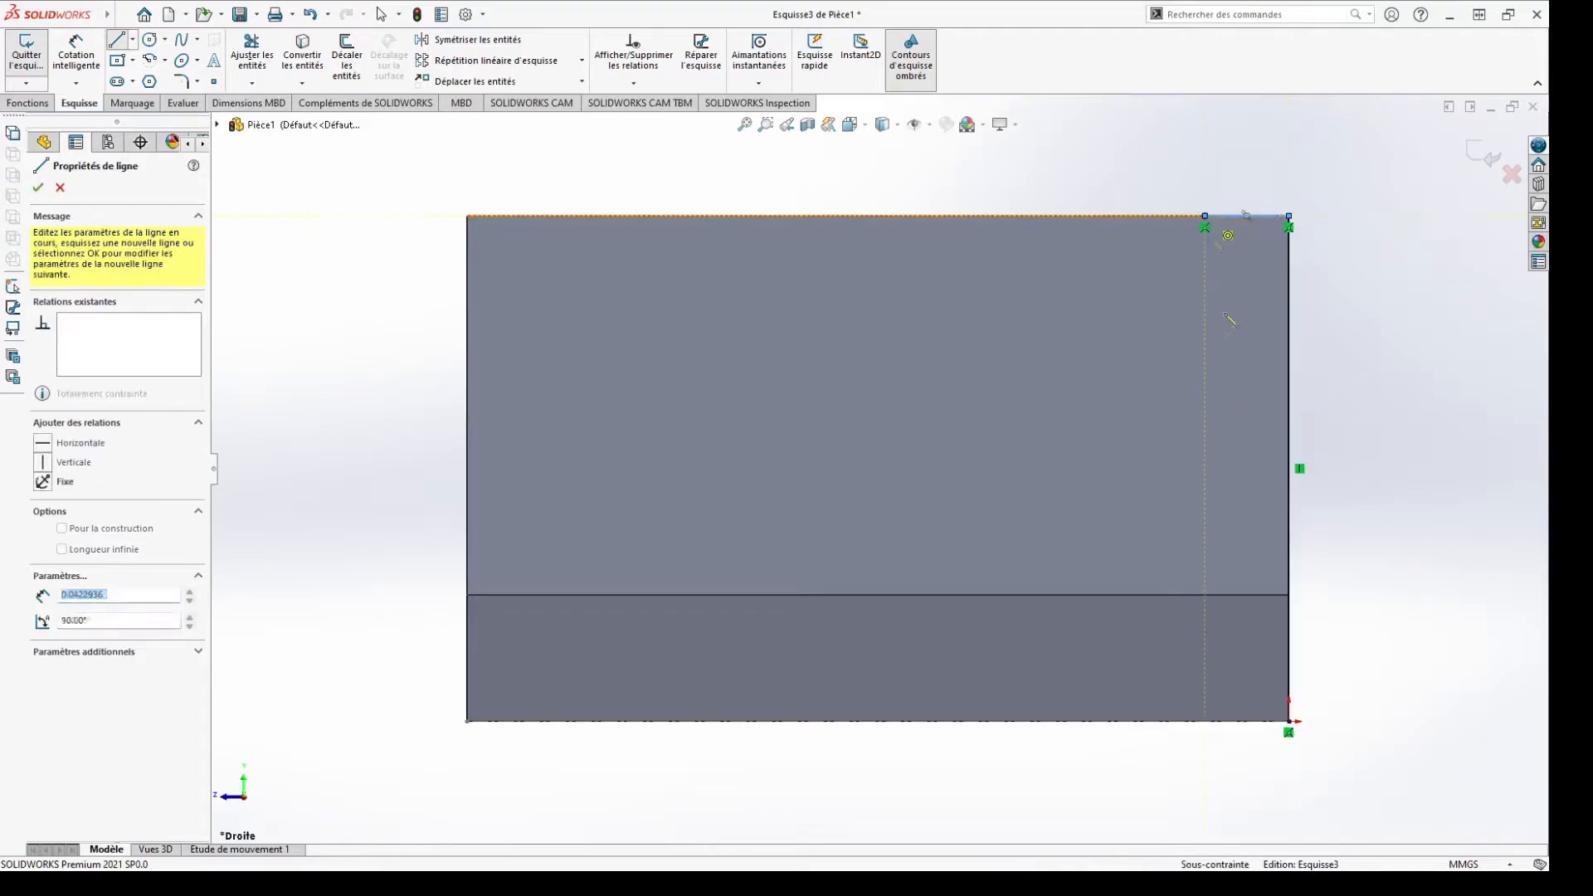
left_click(1205, 595)
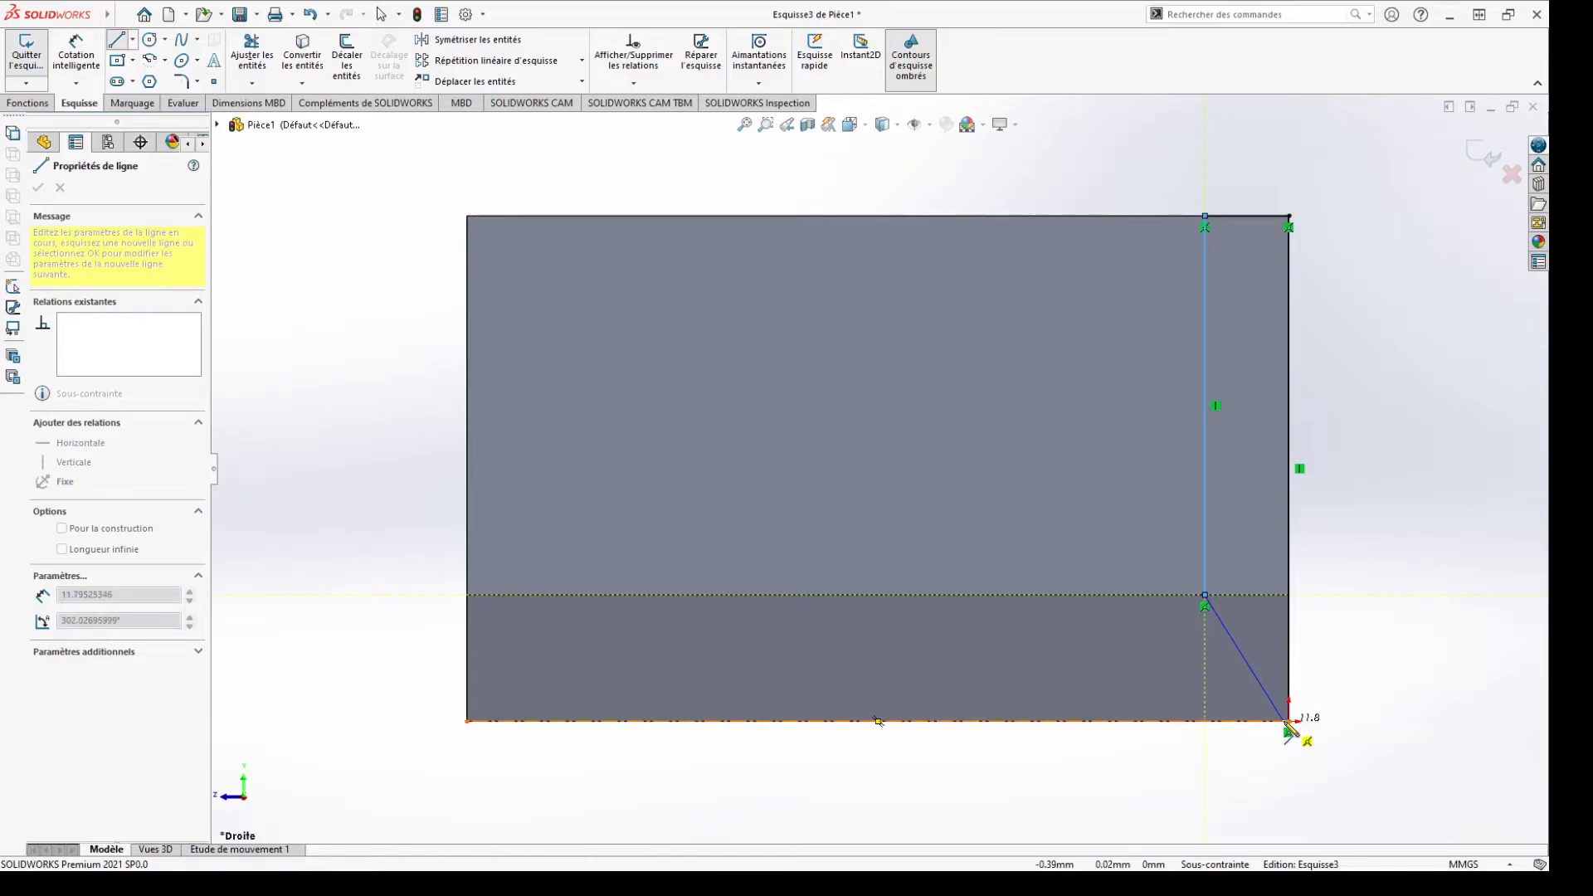
left_click(1287, 721)
left_click(1288, 722)
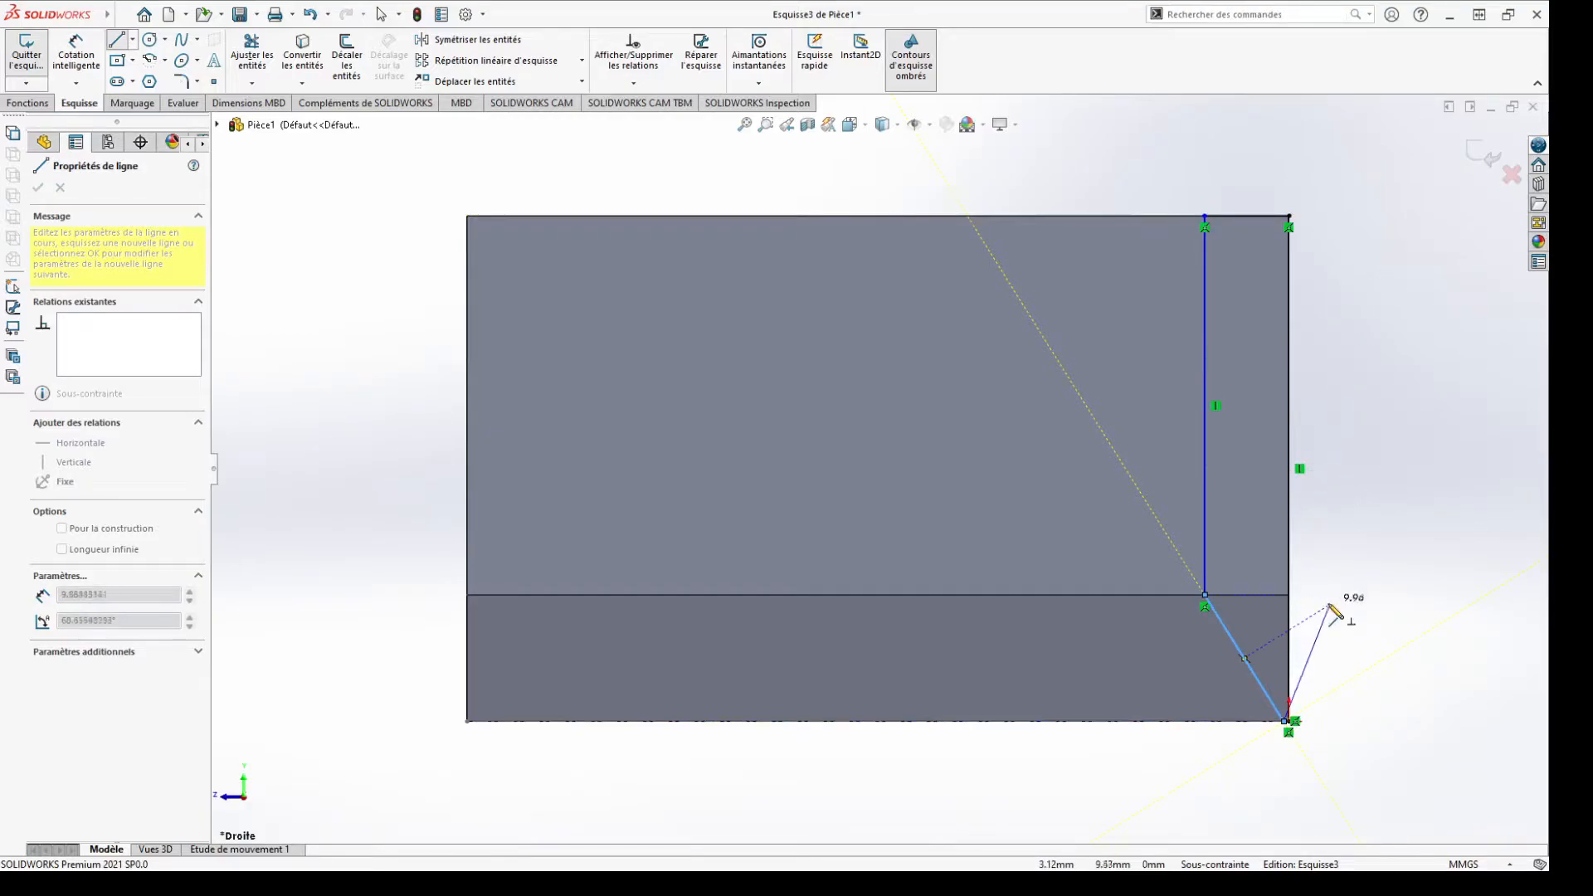
right_click(1328, 676)
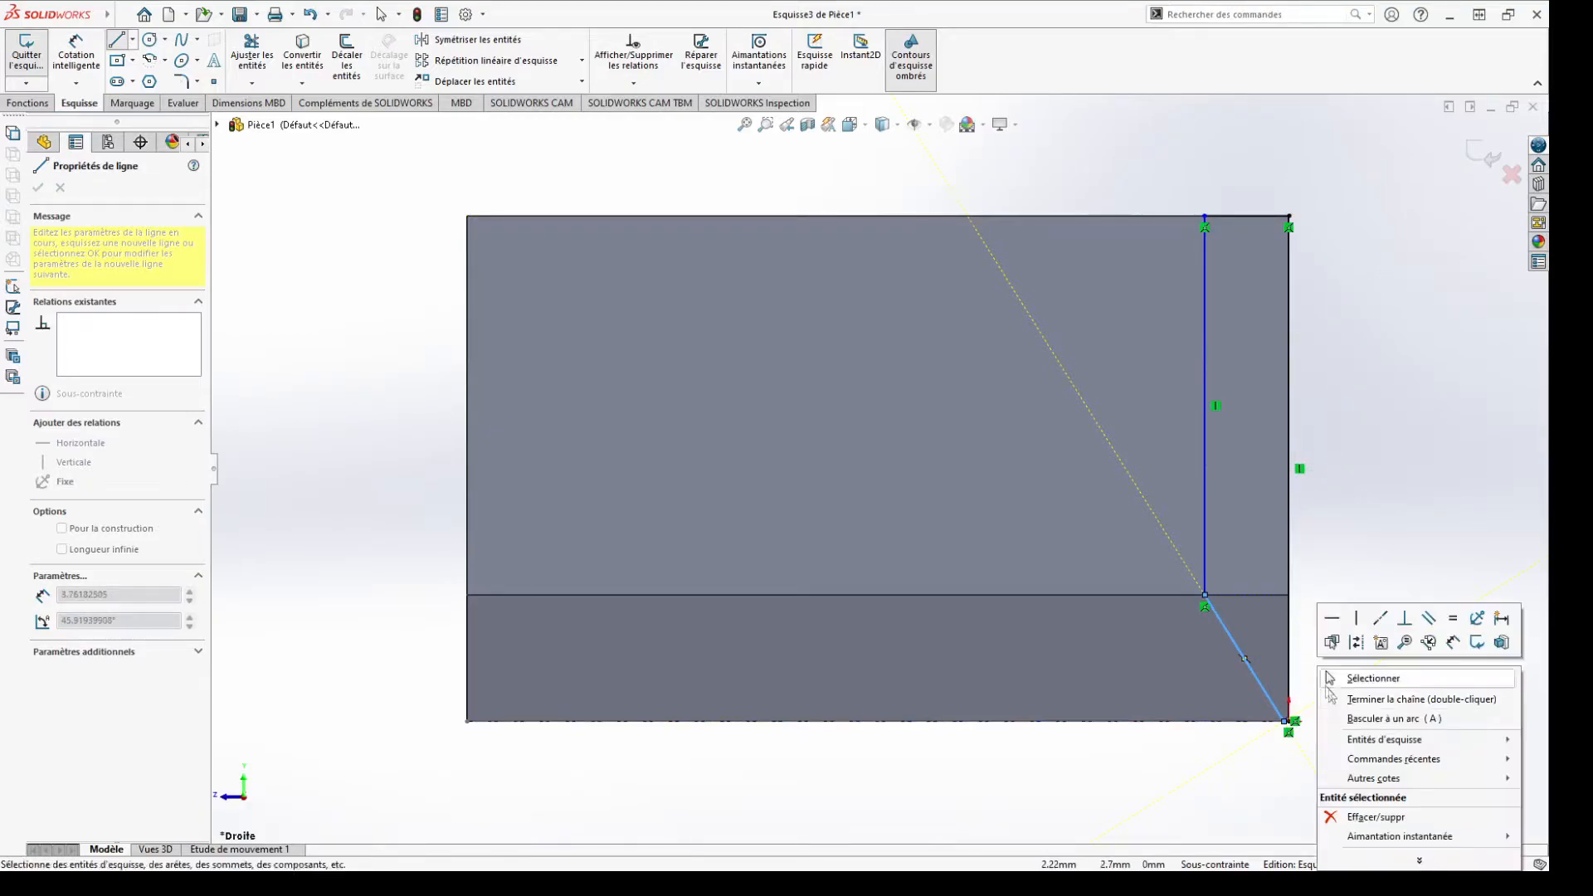
left_click(1354, 698)
Dimension the profile's short line along the plate's top edge to 3 mm
mouse_move(1074, 459)
middle_mouse_down()
mouse_move(1115, 472)
mouse_move(1085, 455)
middle_mouse_up()
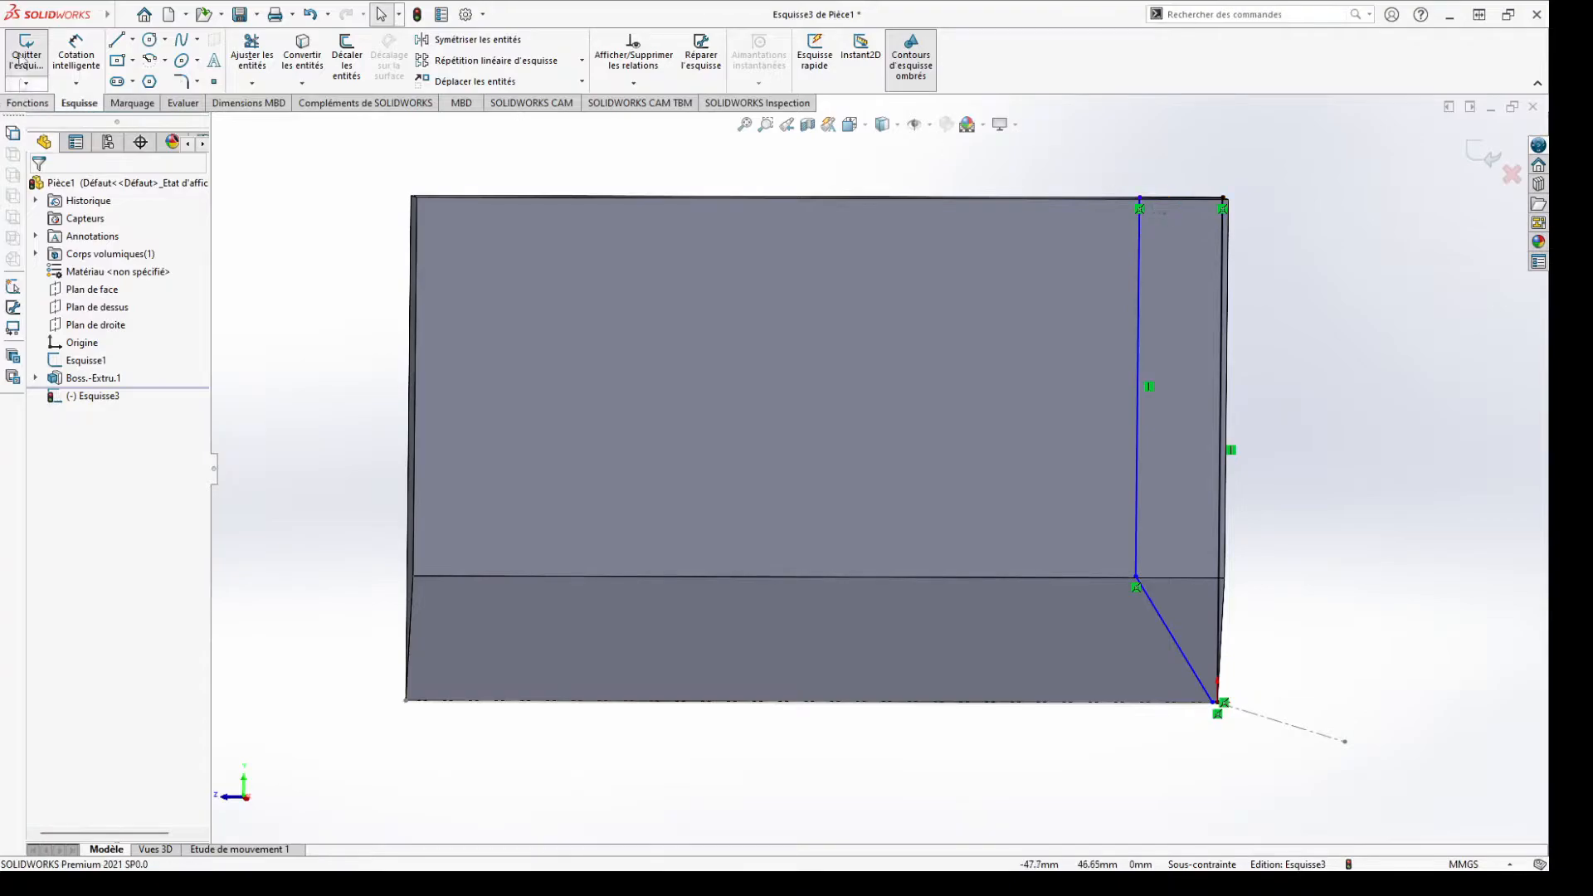
left_click(75, 54)
left_click(1205, 198)
left_click(1195, 170)
type("3")
key("Return")
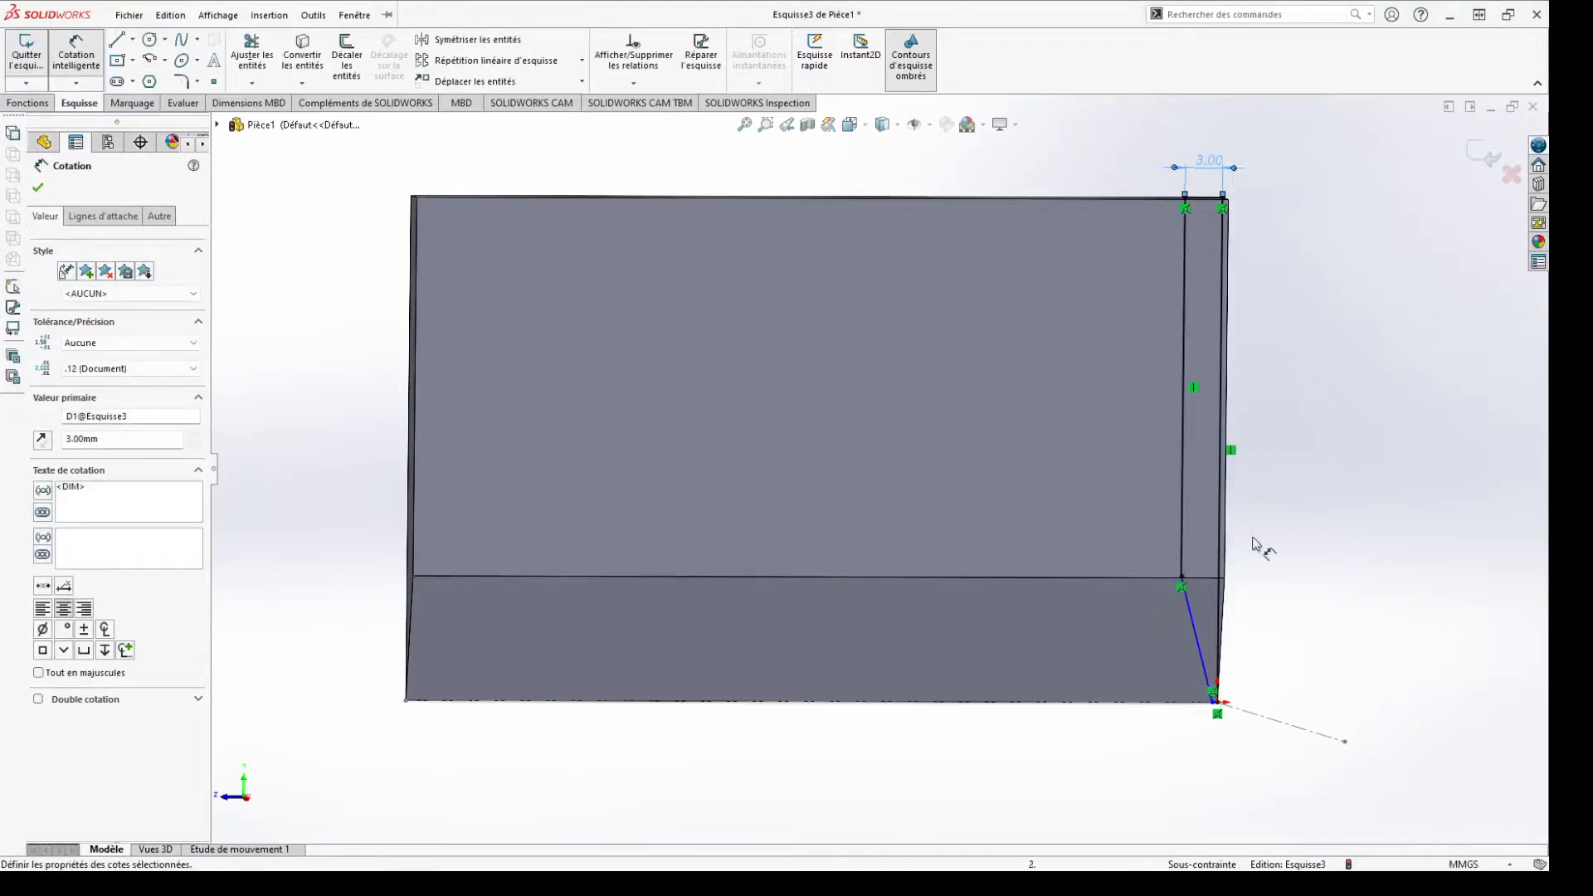
Inspect where the inner vertical line meets the bevel edge and delete the slanted line below it
scroll(1193, 639, "down", 5)
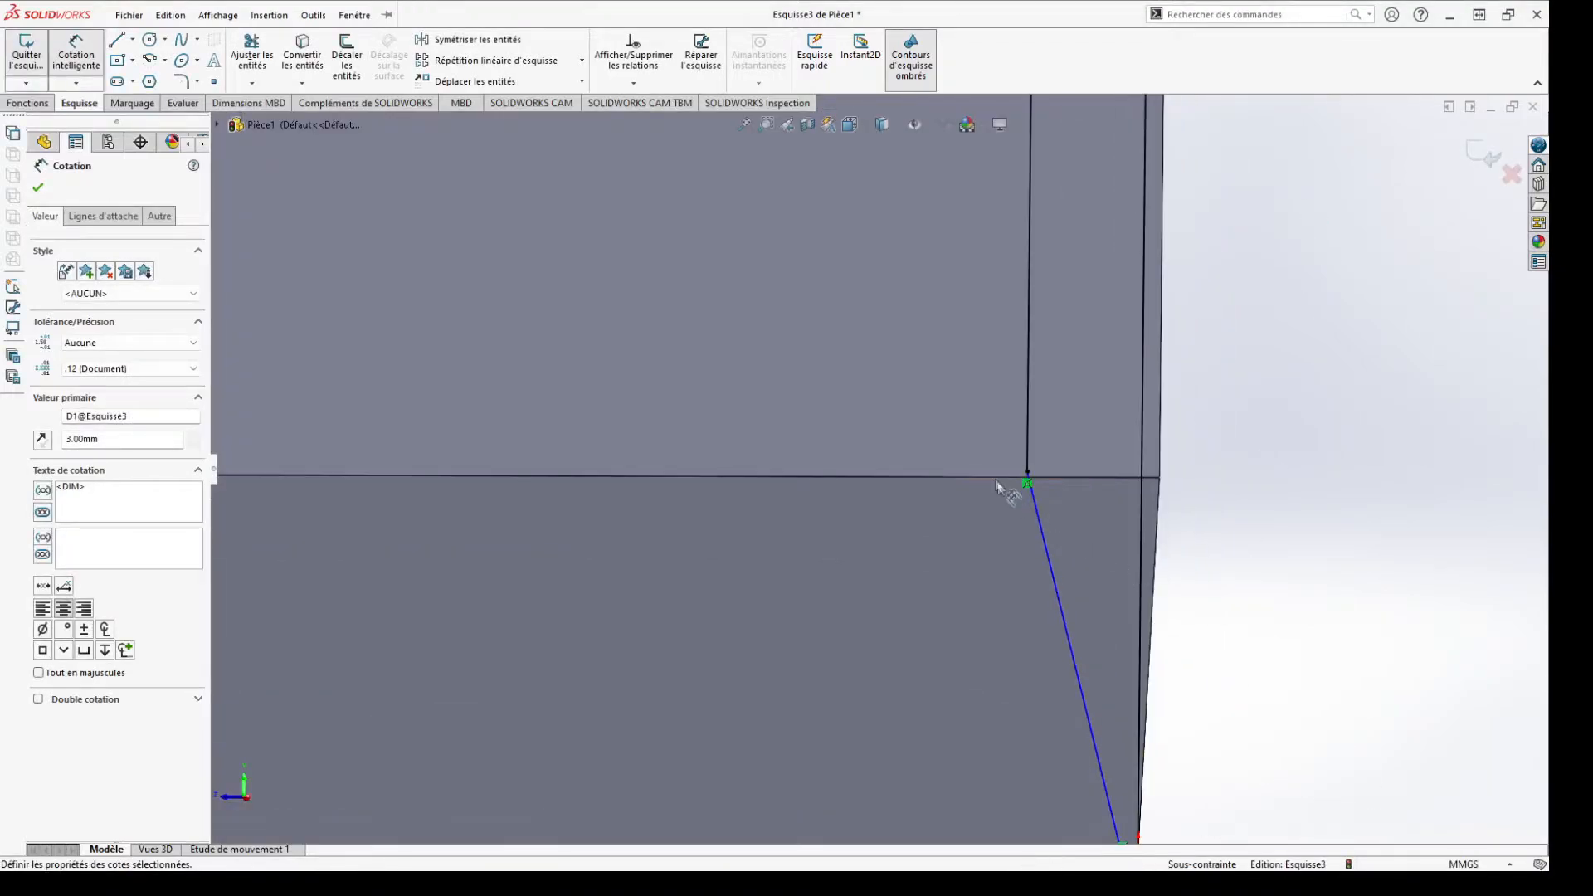
scroll(1028, 473, "down", 3)
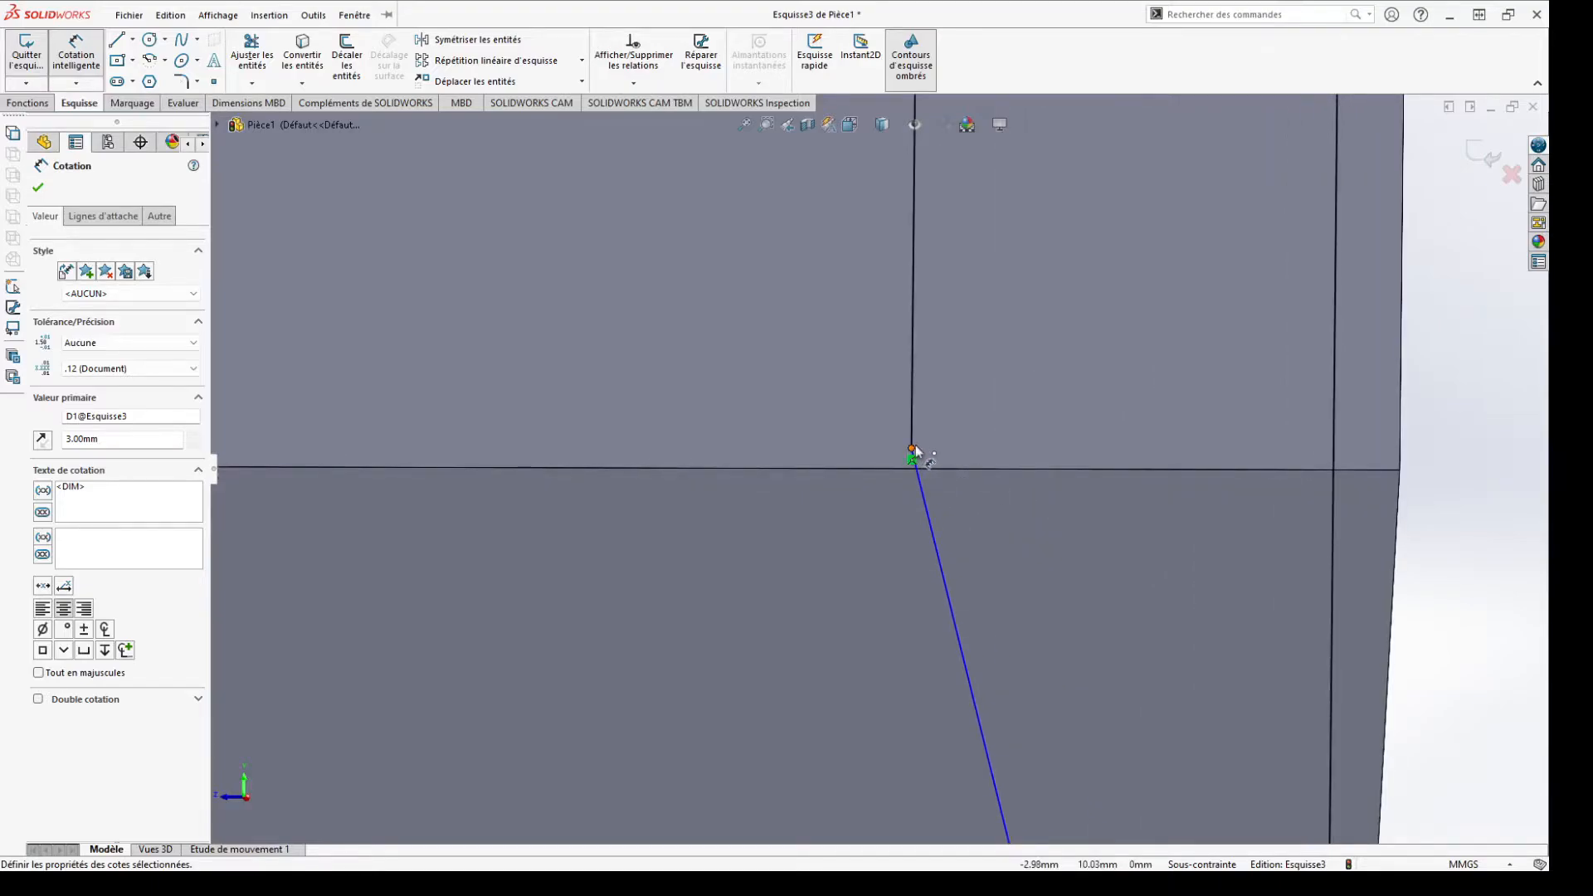
left_click(37, 186)
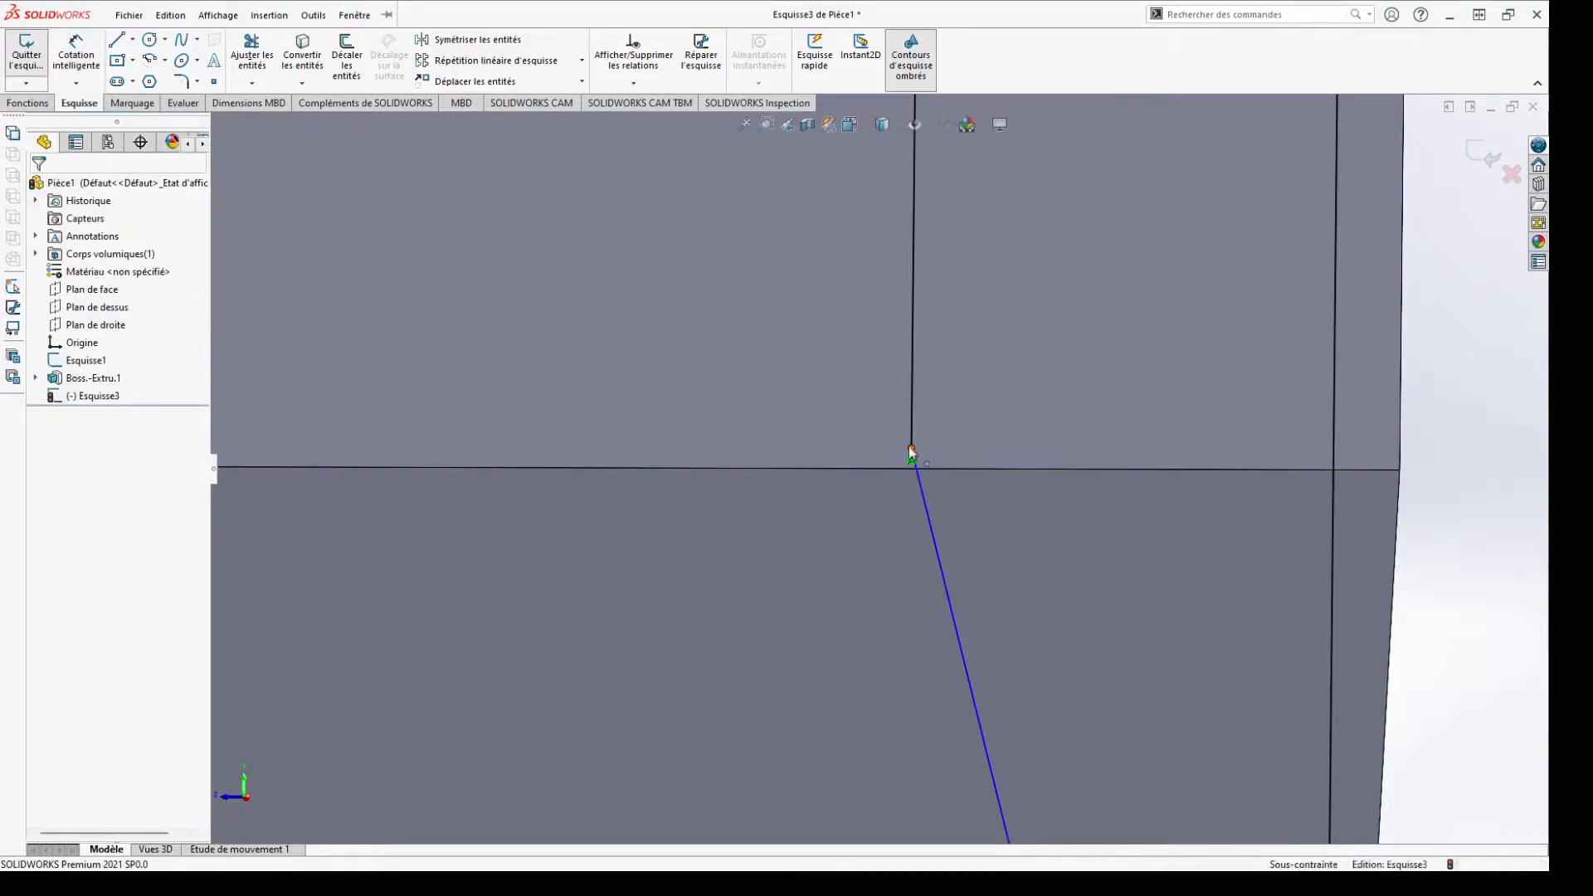
left_click(912, 449)
left_click(912, 449)
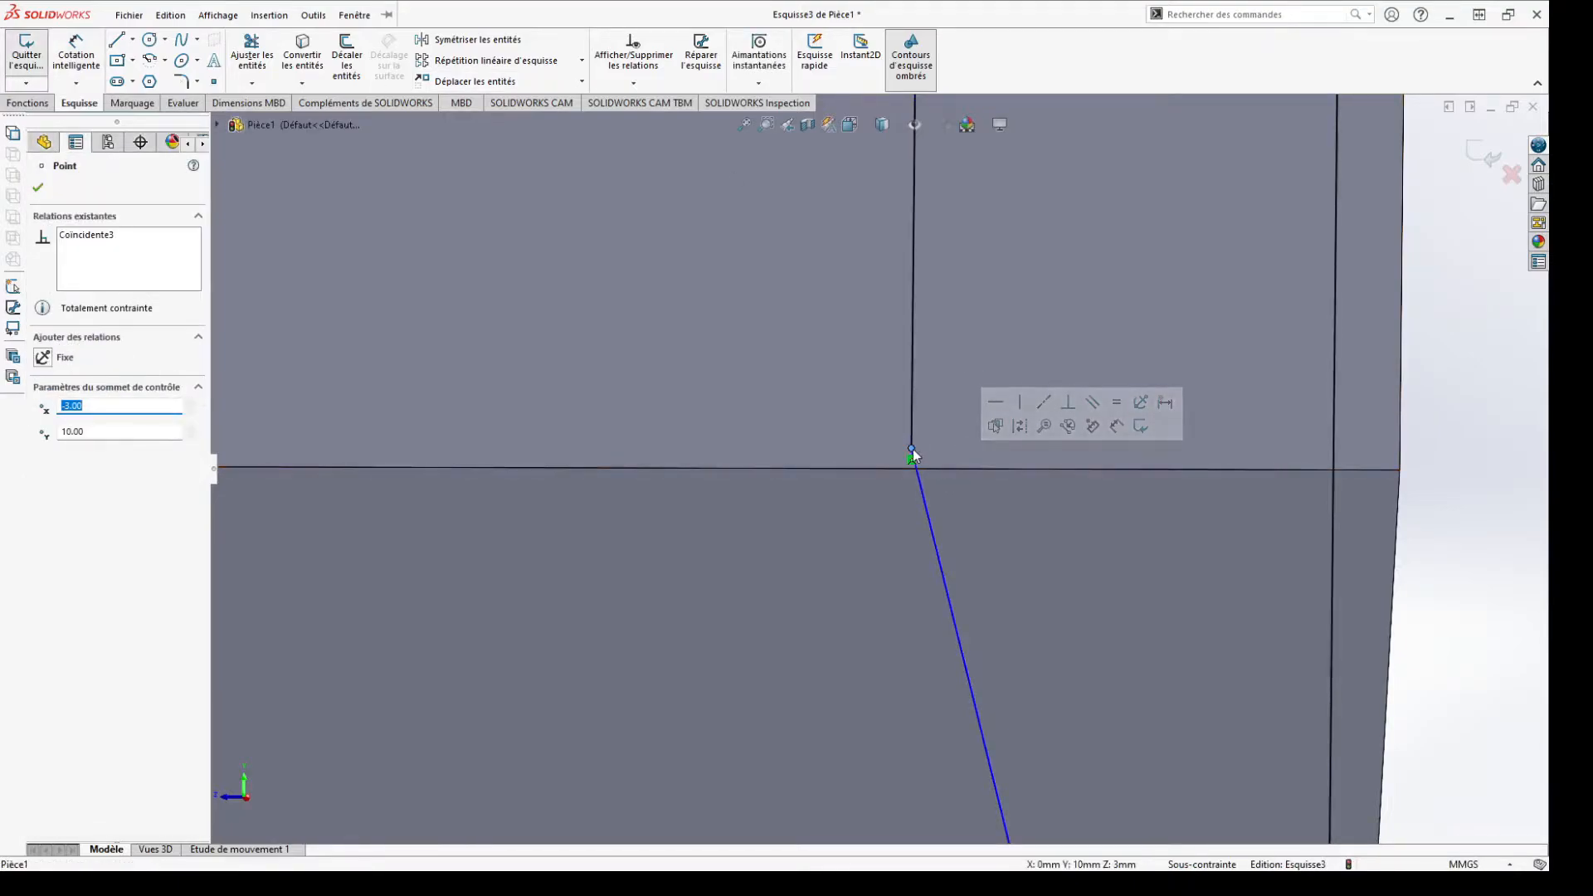
left_click(912, 435)
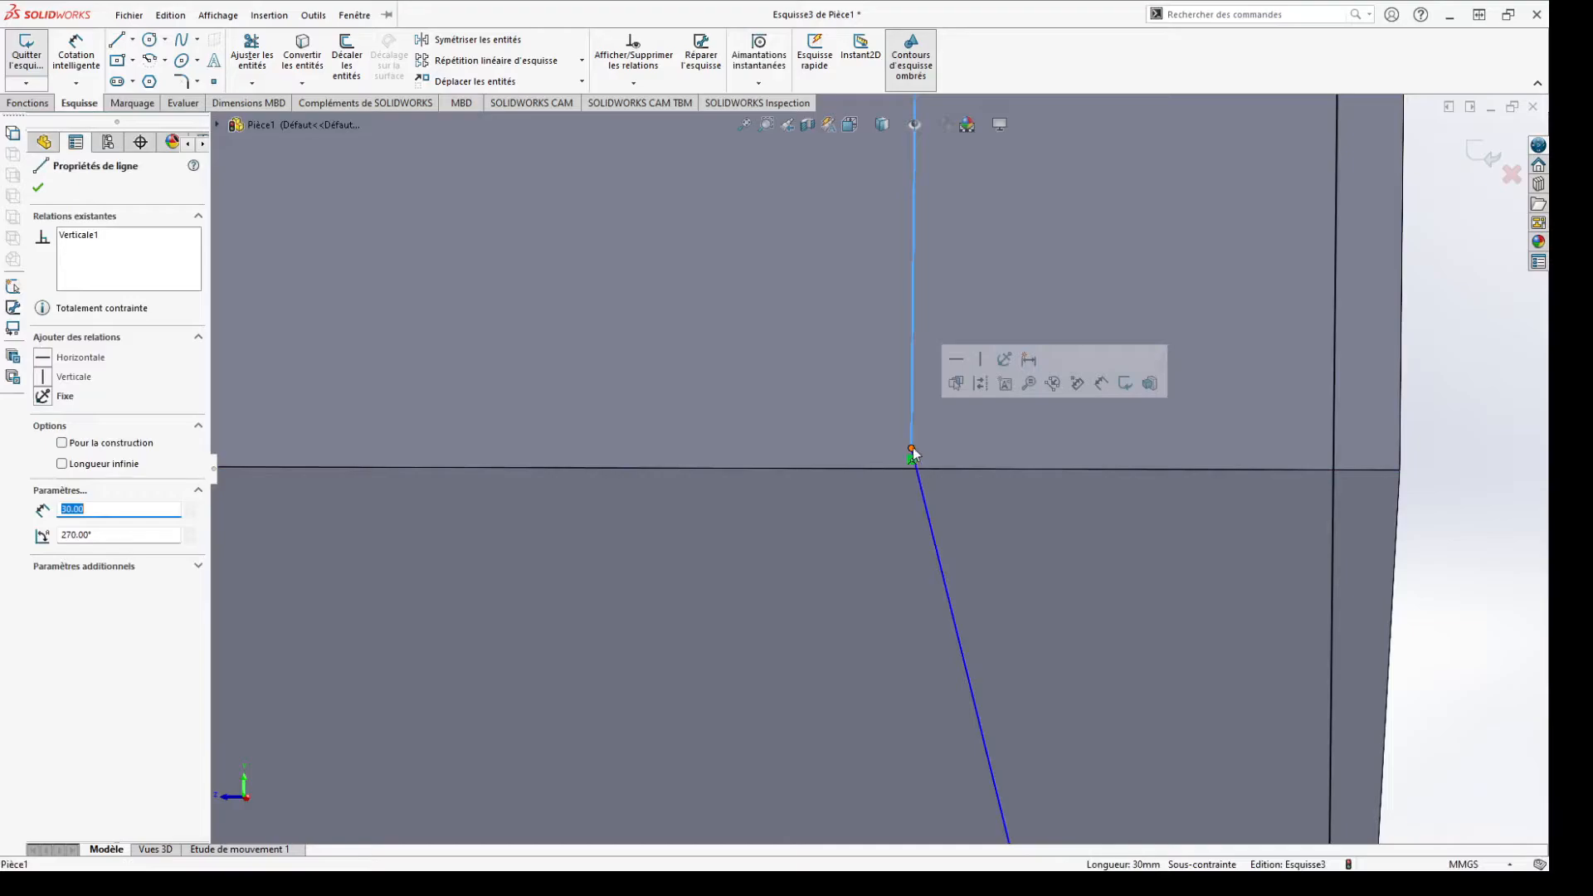
left_click(927, 508)
key("Delete")
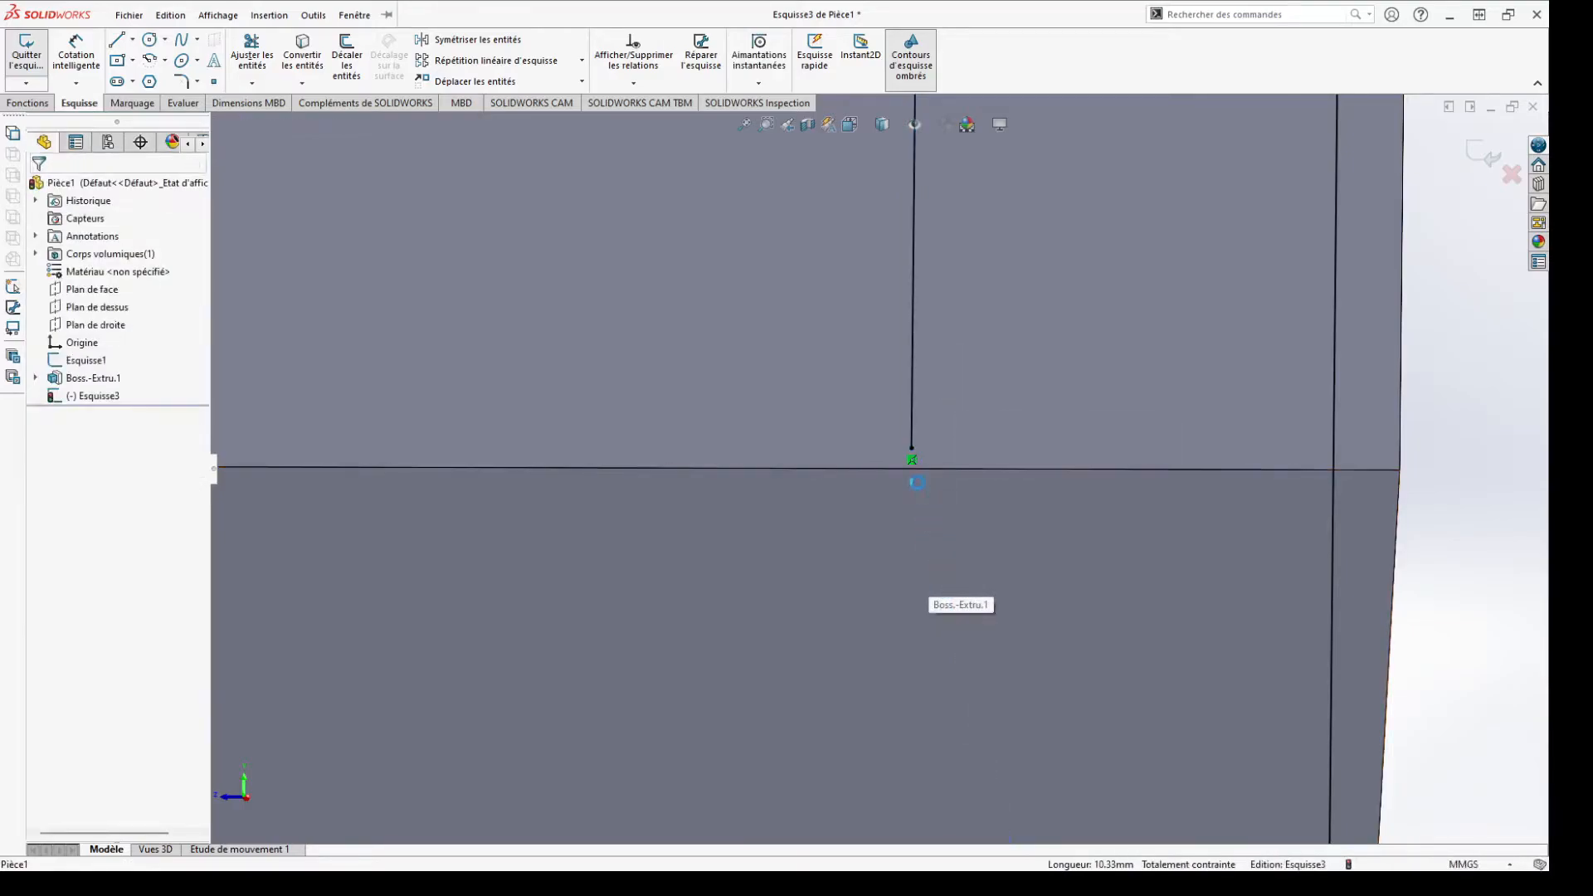
Try to move the inner vertical line's lower endpoint onto the bevel edge
left_click(912, 449)
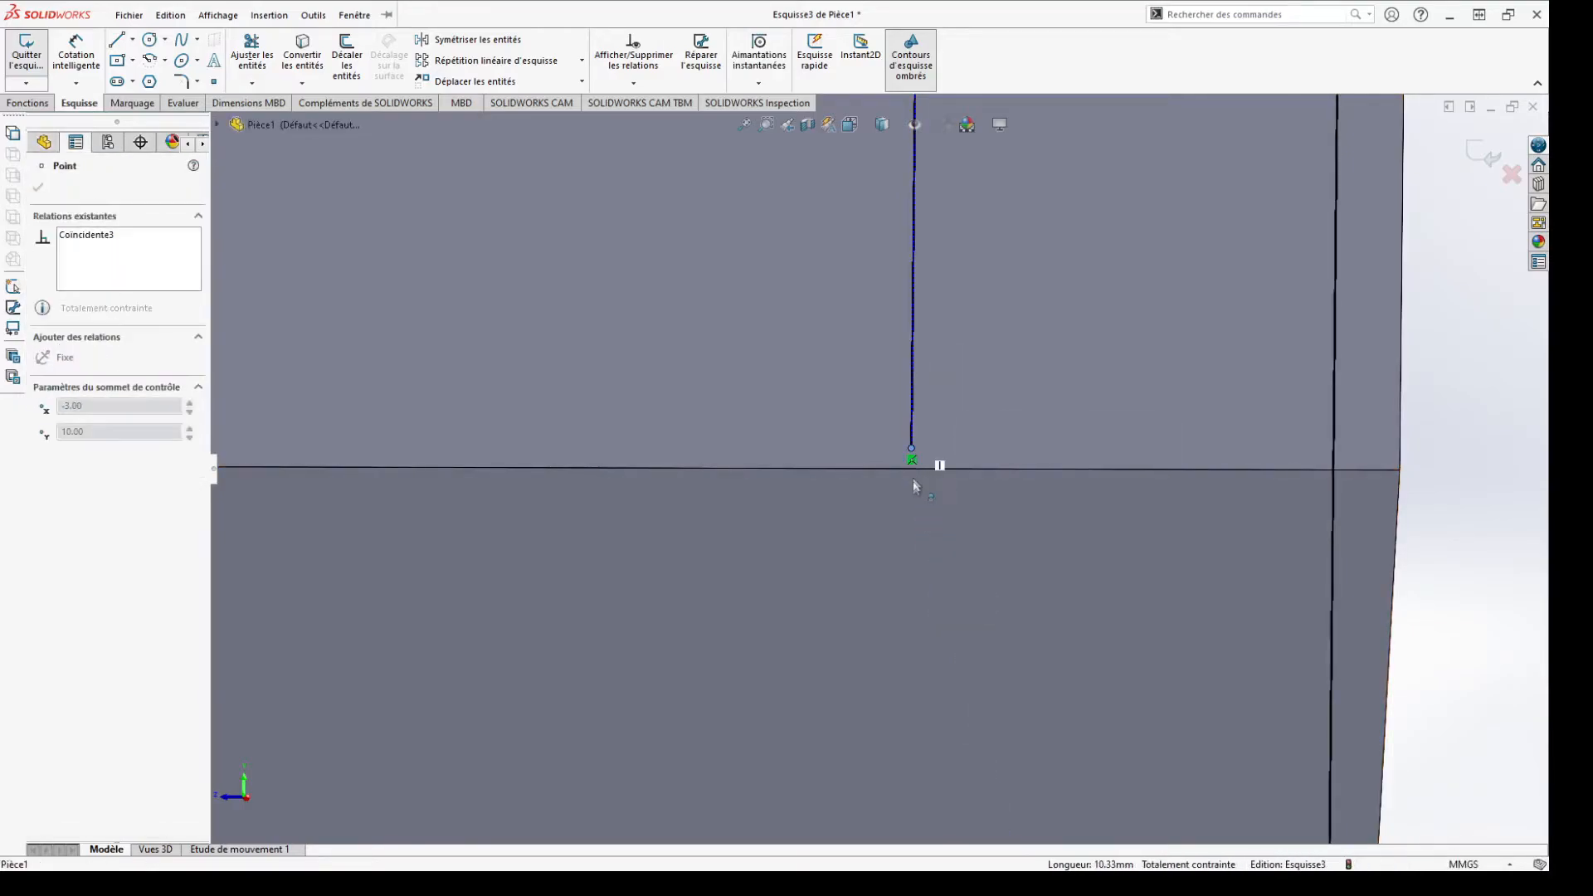
mouse_move(914, 450)
left_mouse_down()
mouse_move(914, 493)
mouse_move(915, 458)
left_mouse_up()
left_click(913, 440)
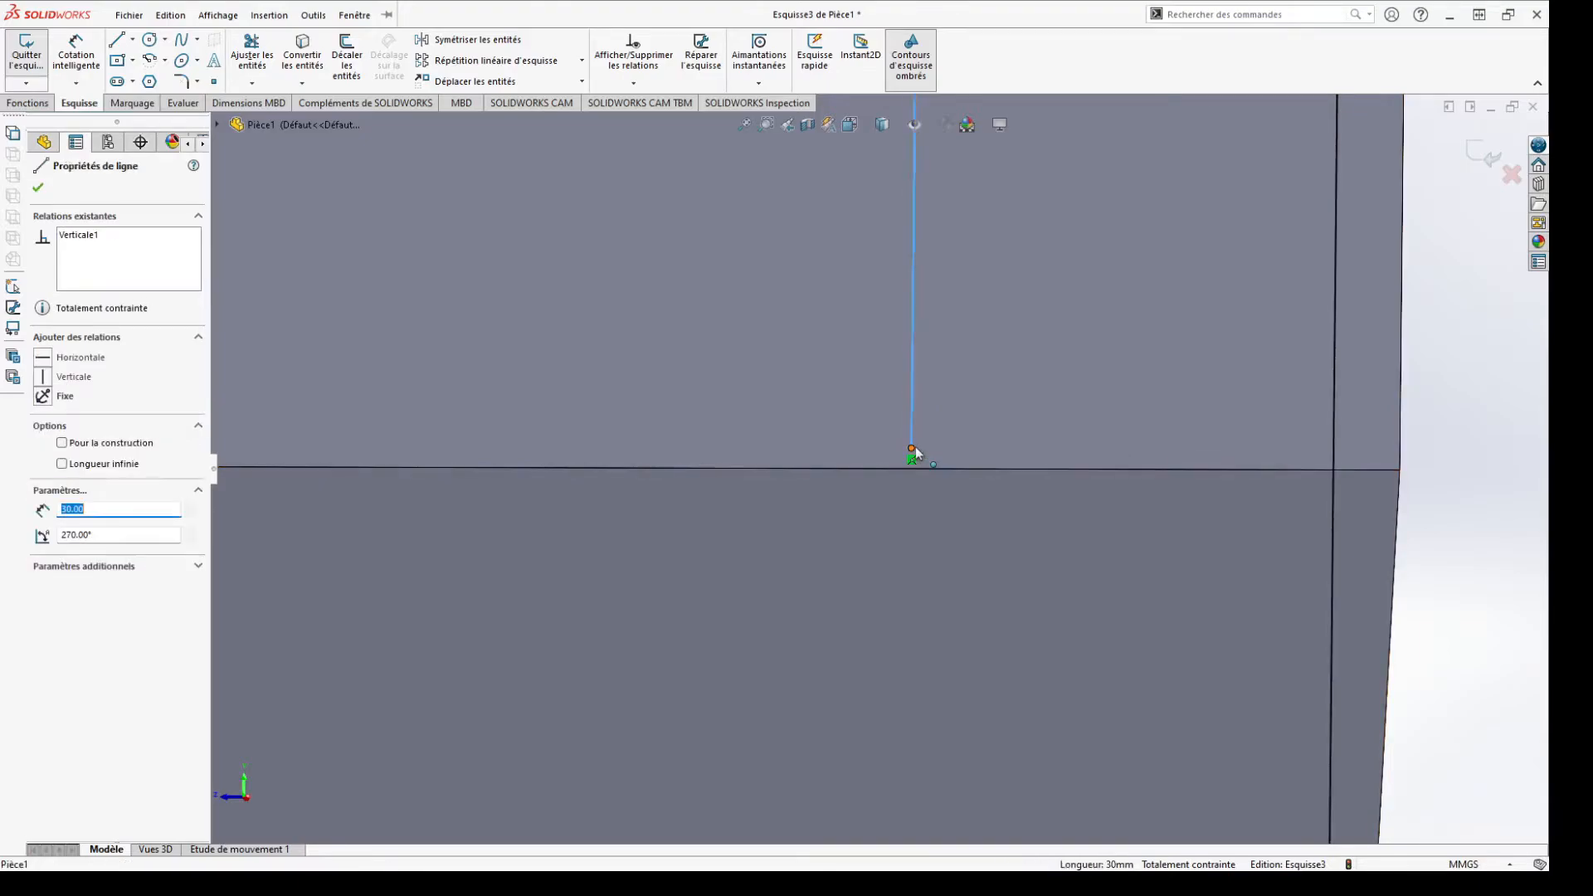
left_click(913, 451)
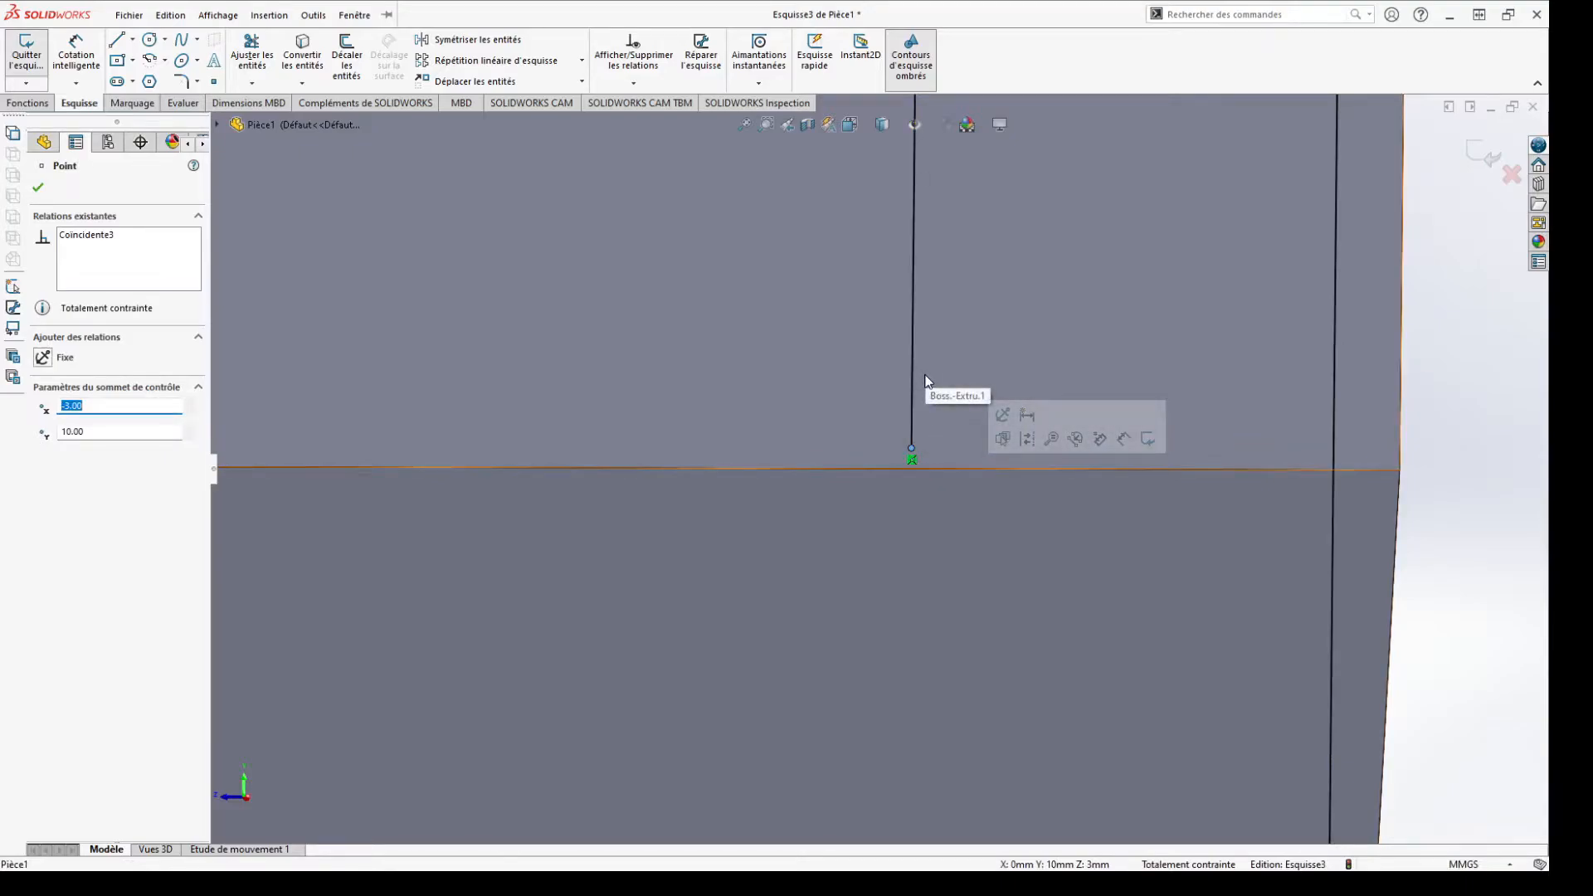
Delete the profile's inner vertical line, keeping the dimensioned line along the plate's top edge
scroll(913, 390, "up", 5)
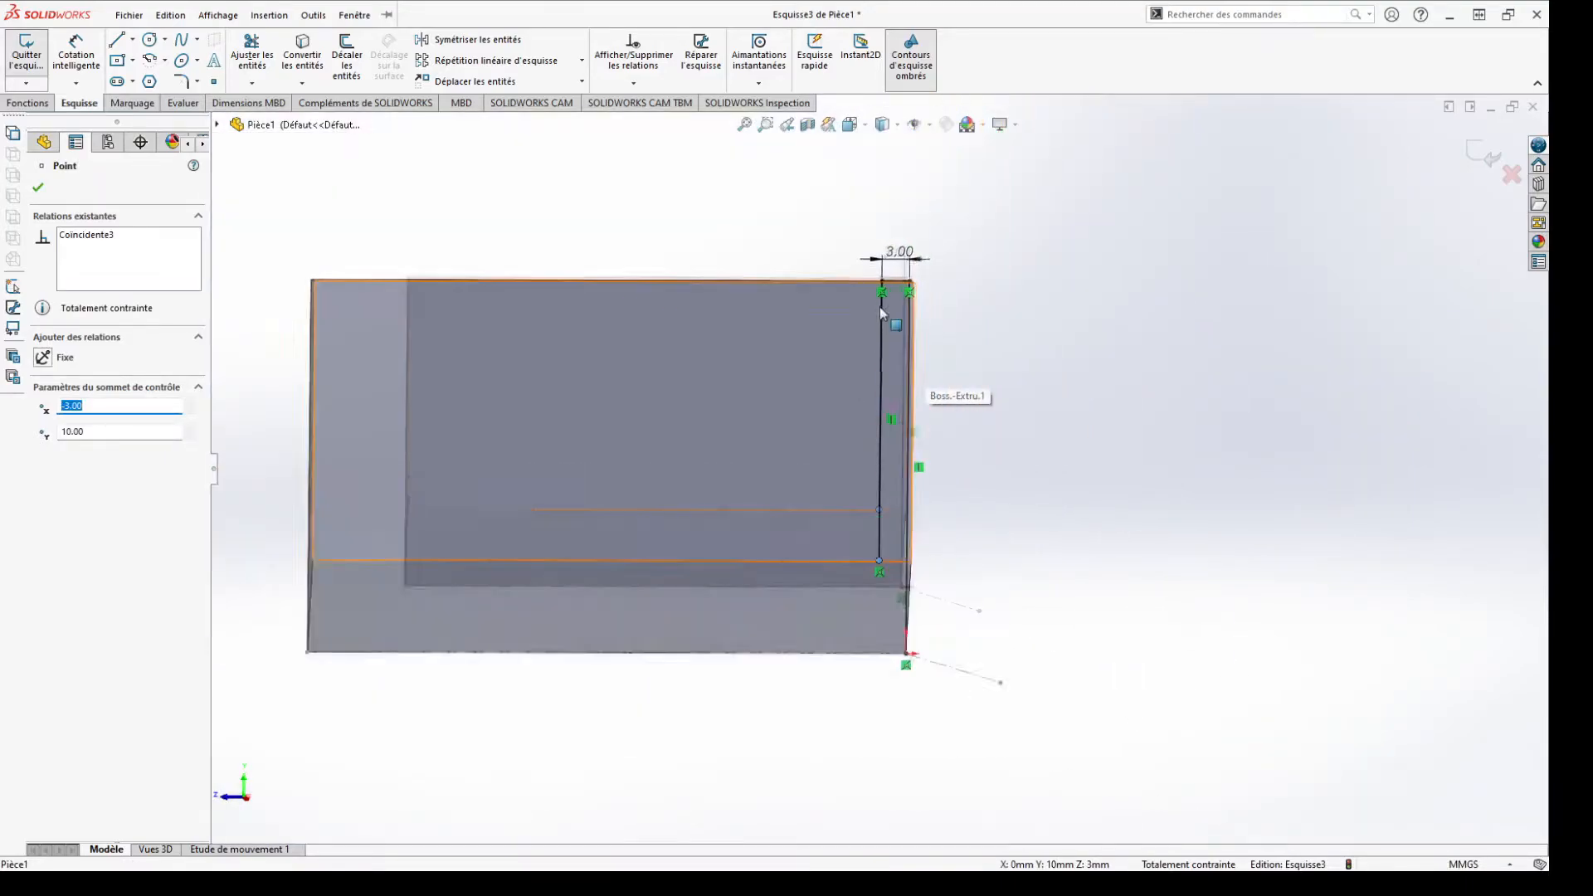
scroll(882, 313, "down", 3)
left_click(883, 414)
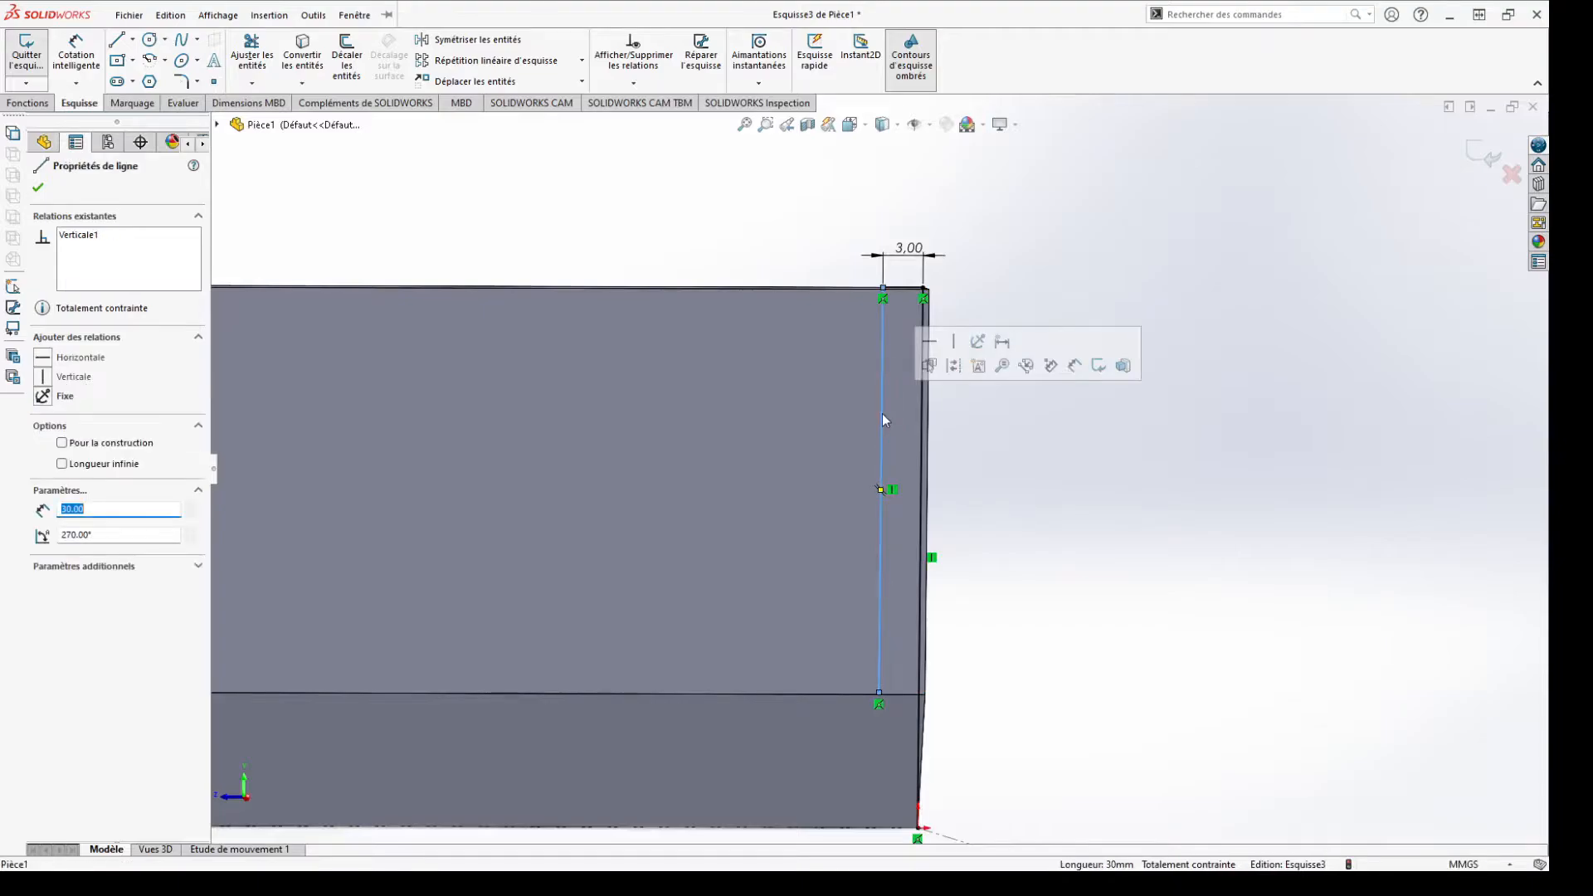
key("Delete")
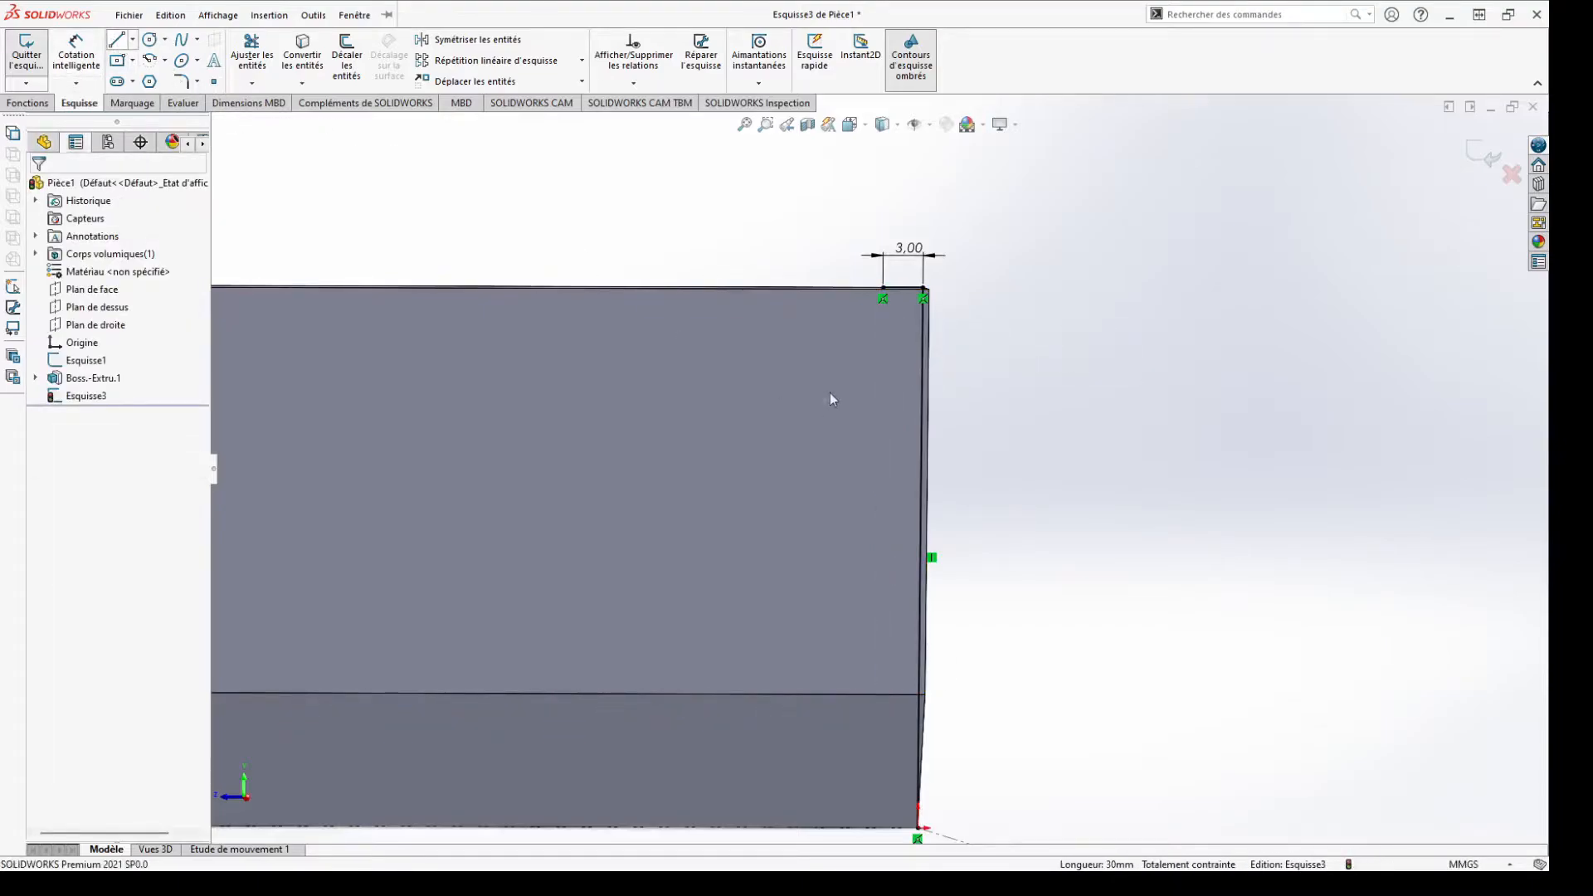
key("l")
left_click(883, 290)
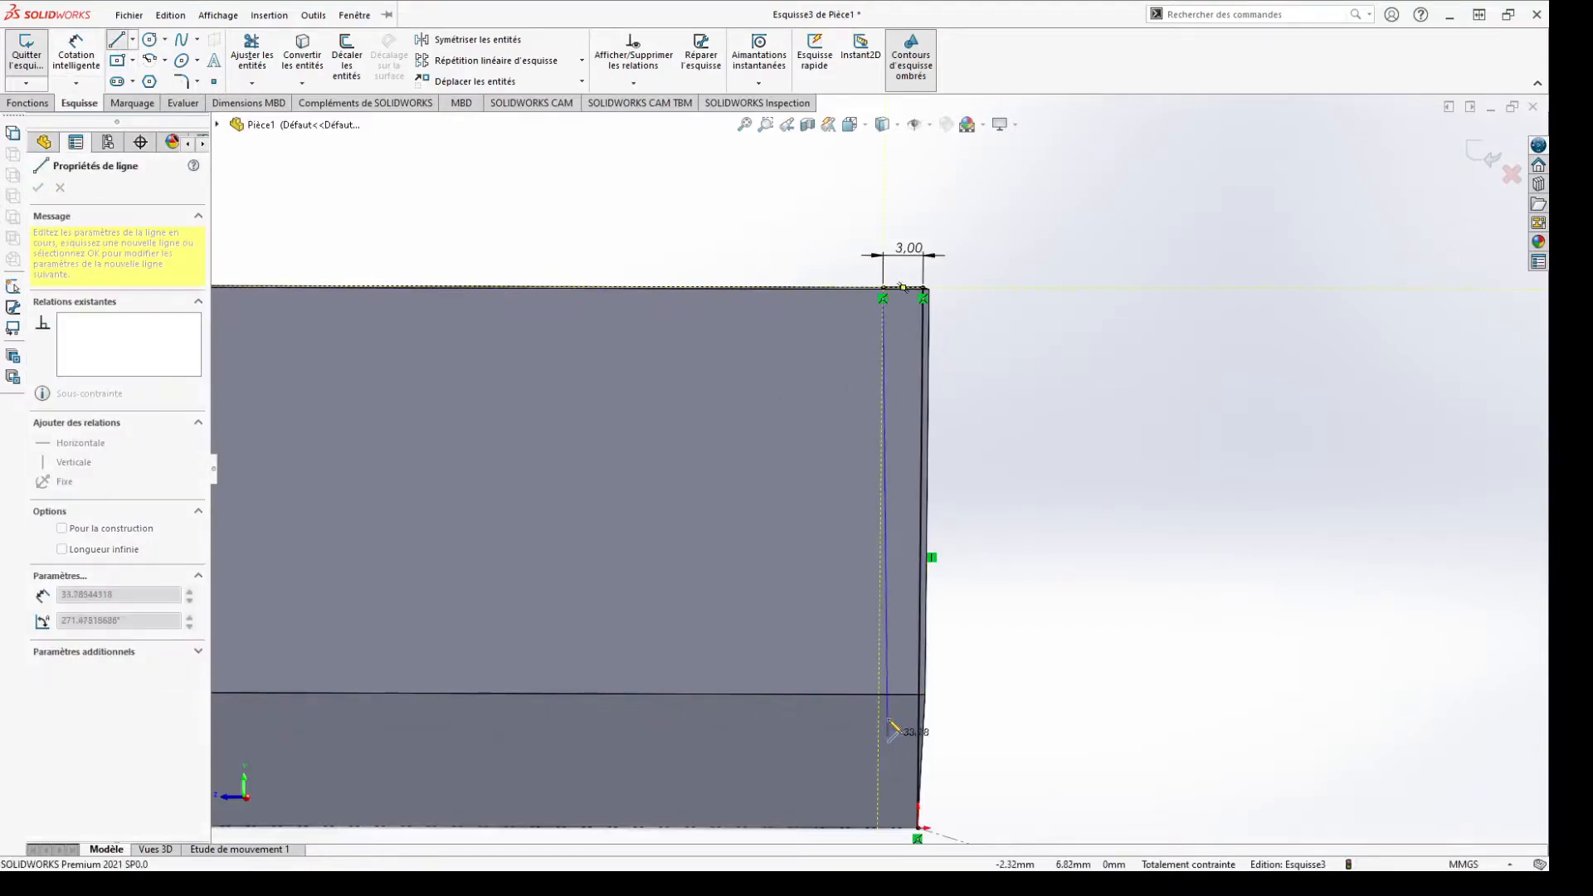
scroll(890, 710, "down", 3)
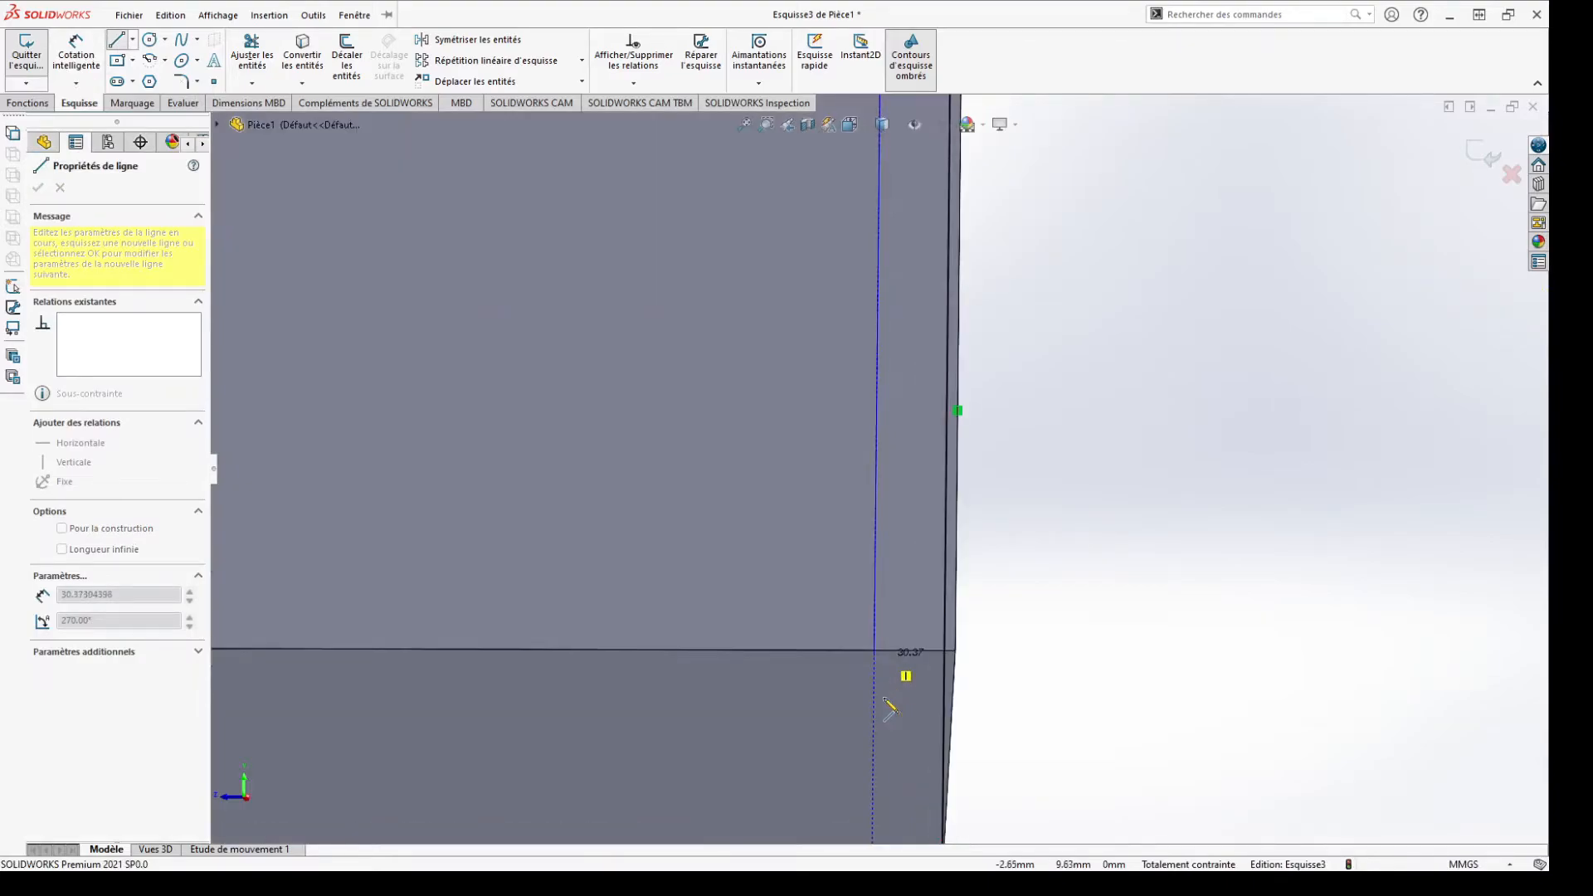
scroll(890, 711, "down", 3)
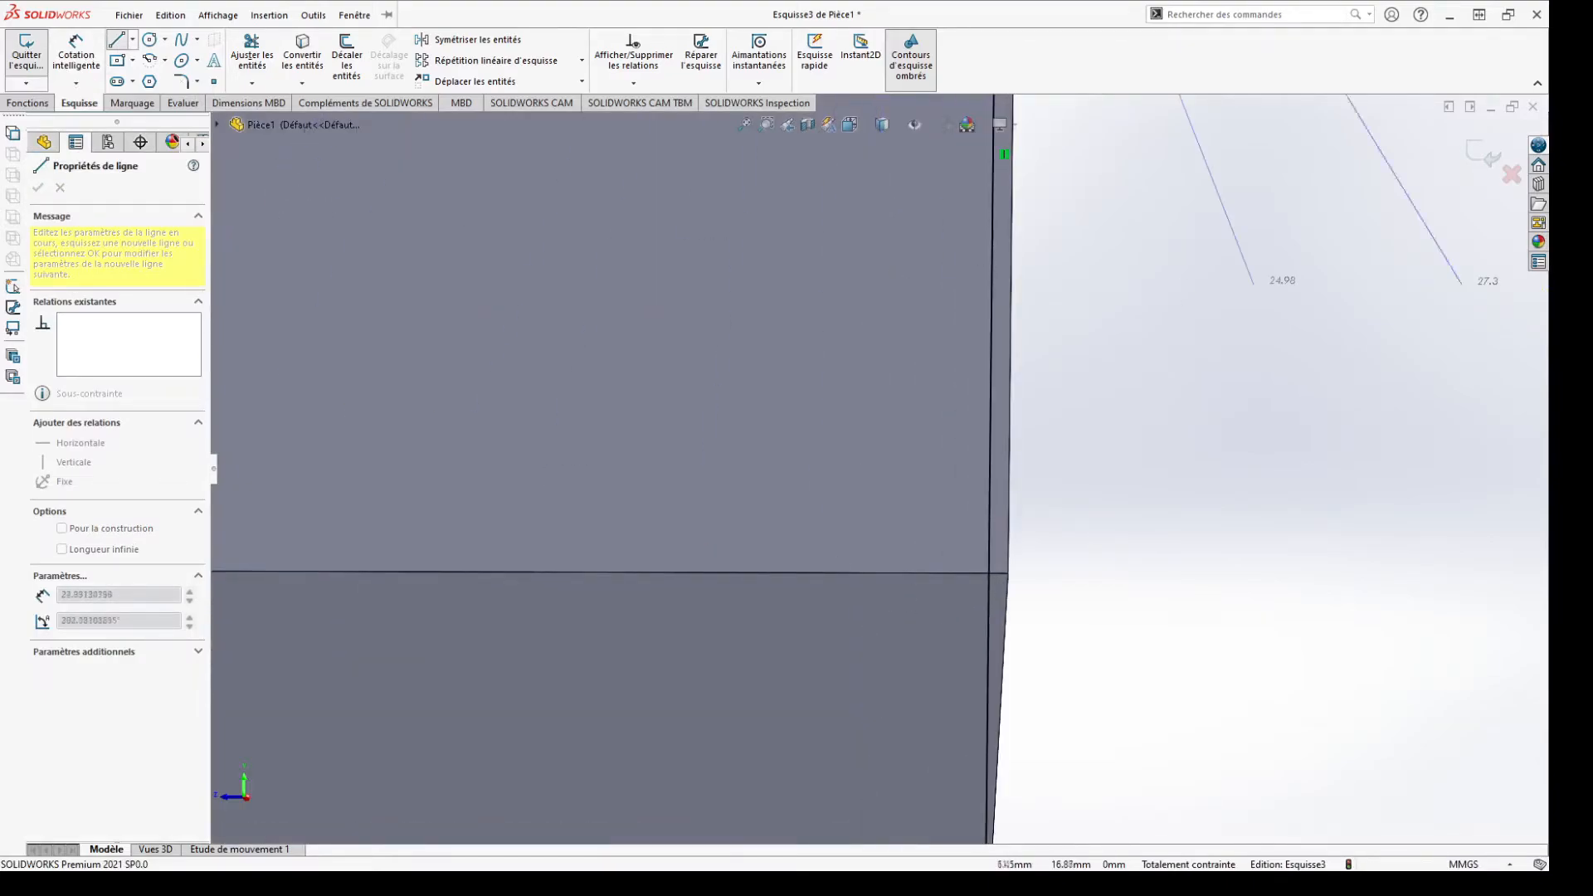
key("Escape")
key("Escape")
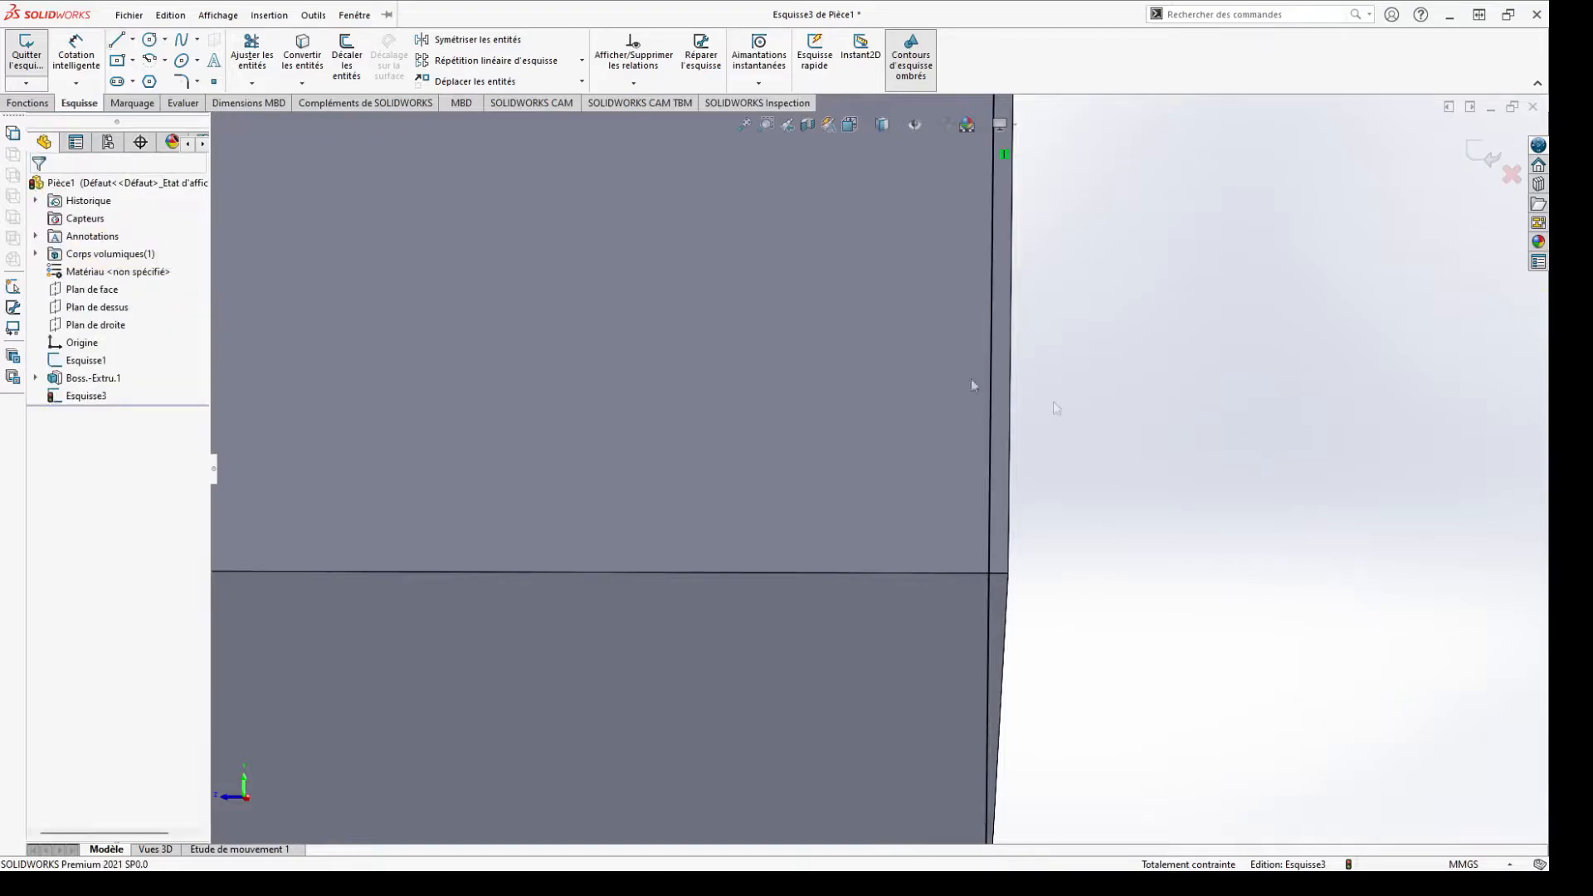
Orient the view normal to the plane of Esquisse3
scroll(864, 540, "up", 3)
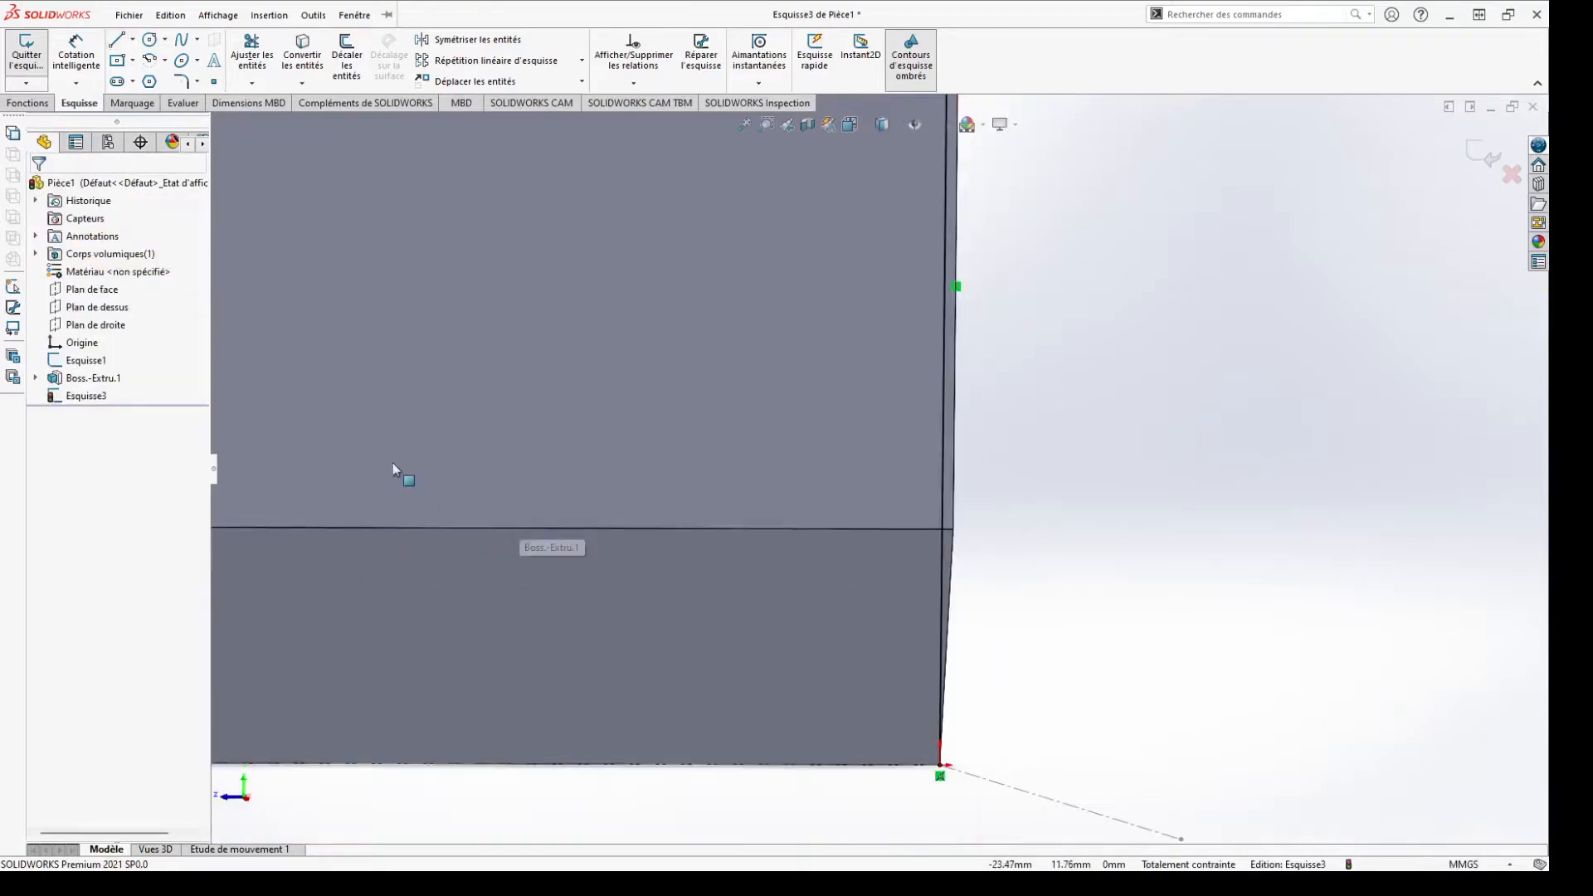
left_click(91, 396)
left_click(121, 373)
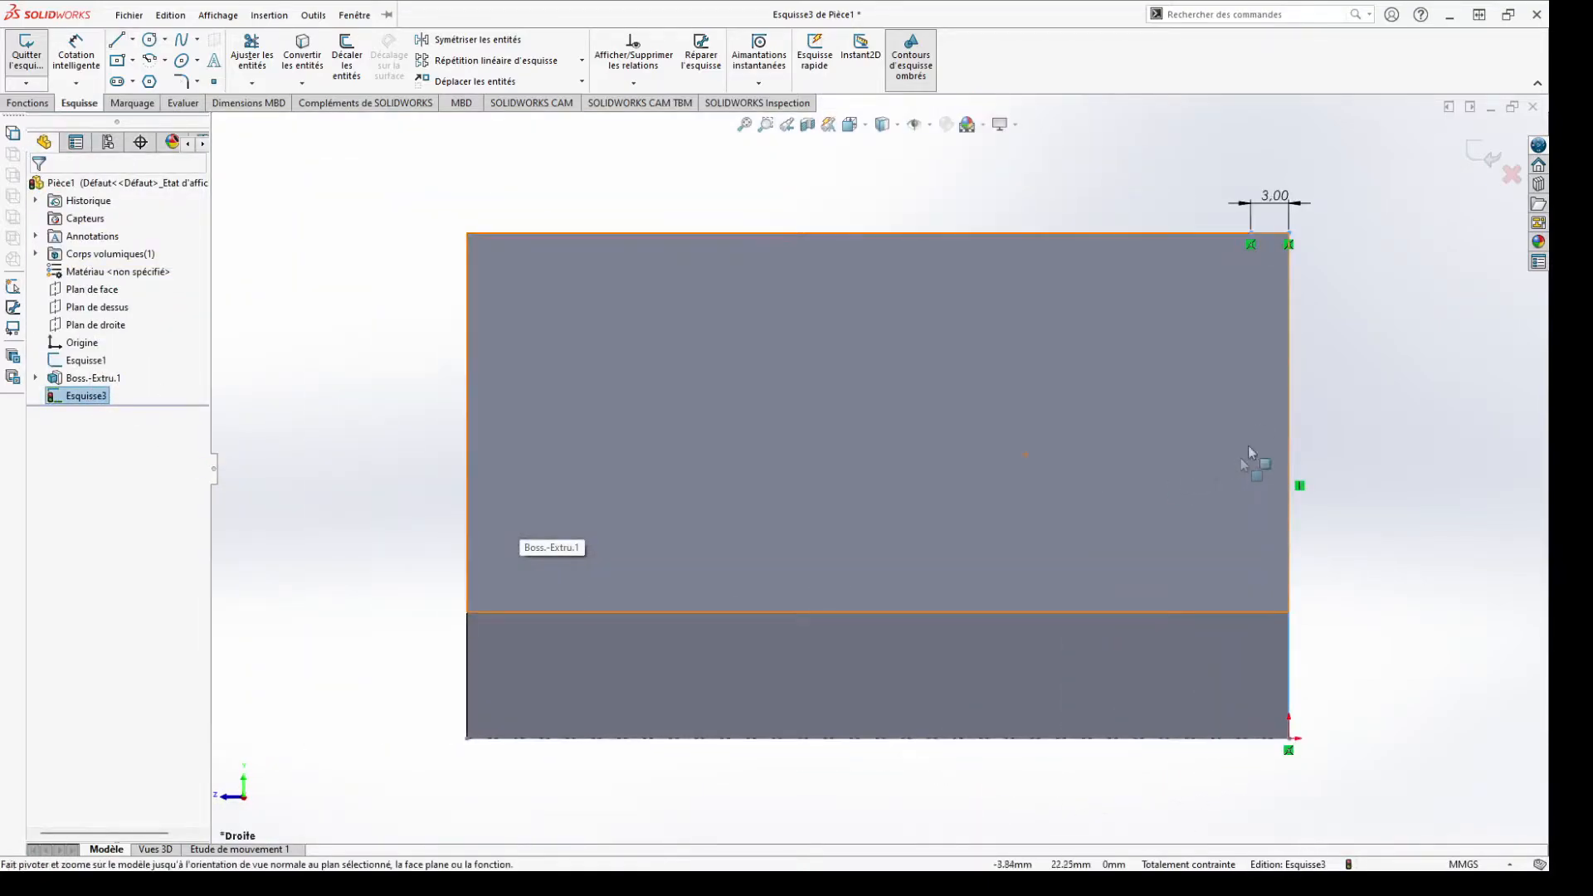
scroll(1283, 422, "down", 1)
left_click(125, 15)
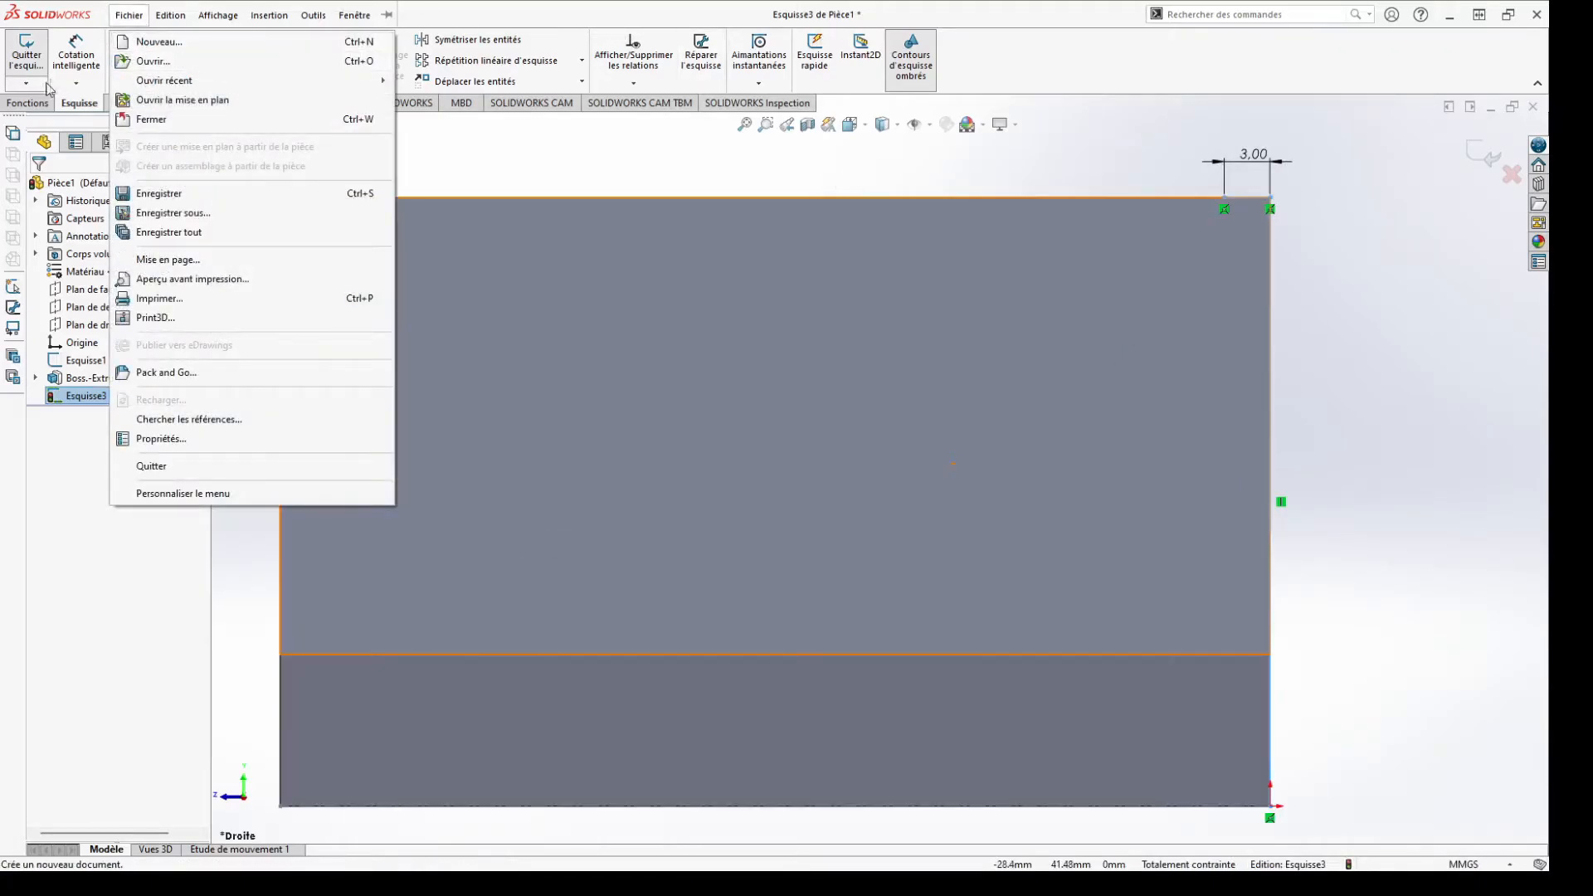
left_click(465, 12)
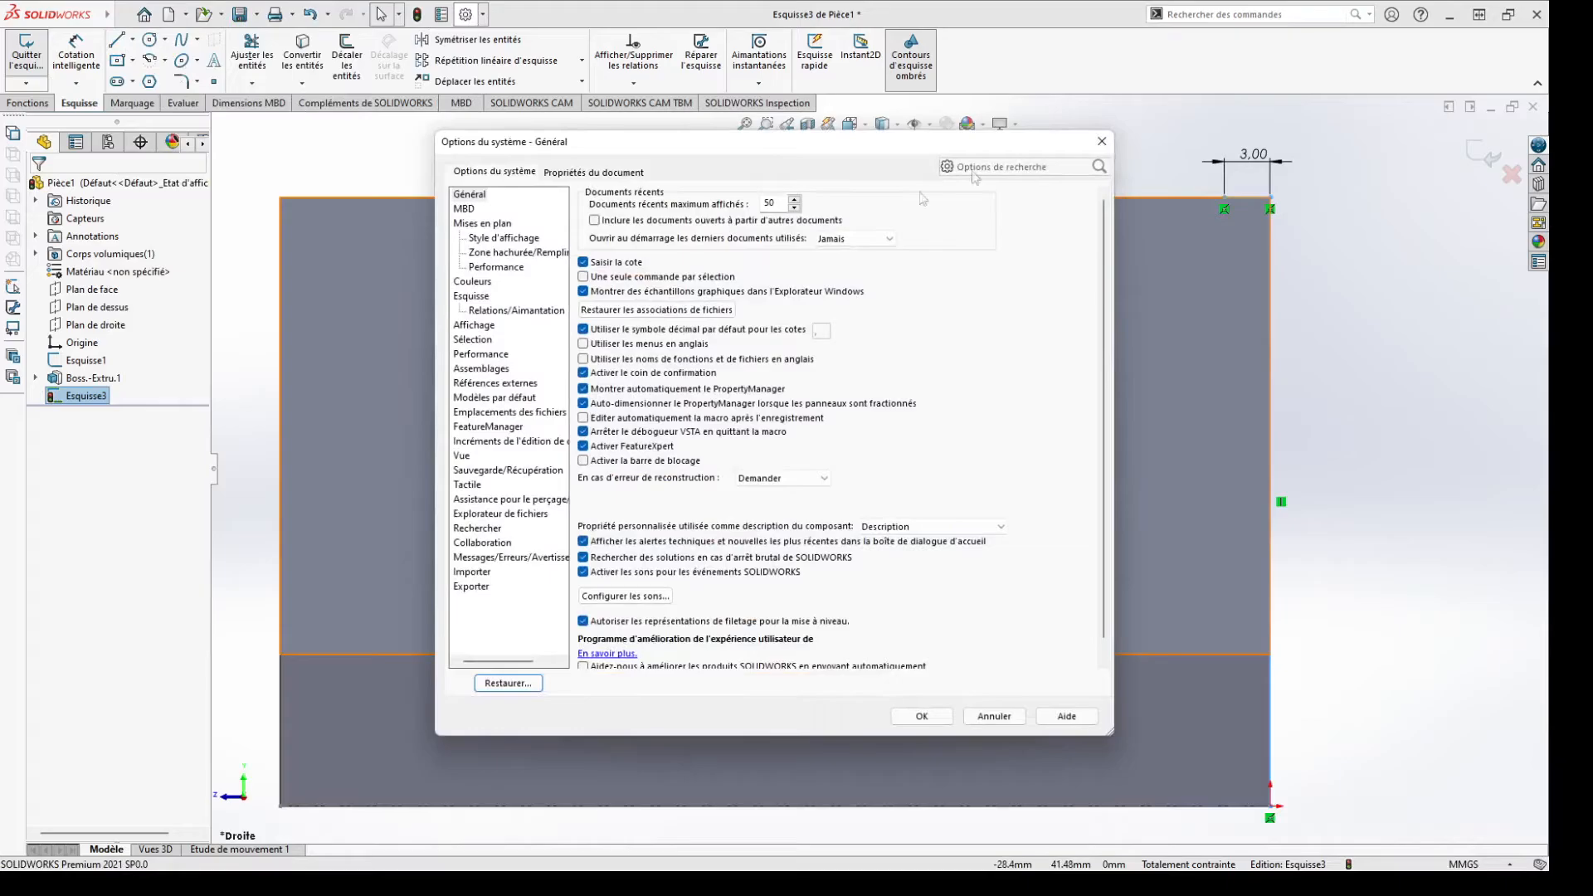
left_click(1102, 141)
Redraw the inner vertical line from the 3 mm line's free endpoint down to the bevel edge and close the profile with a slanted line to the origin
left_click(132, 39)
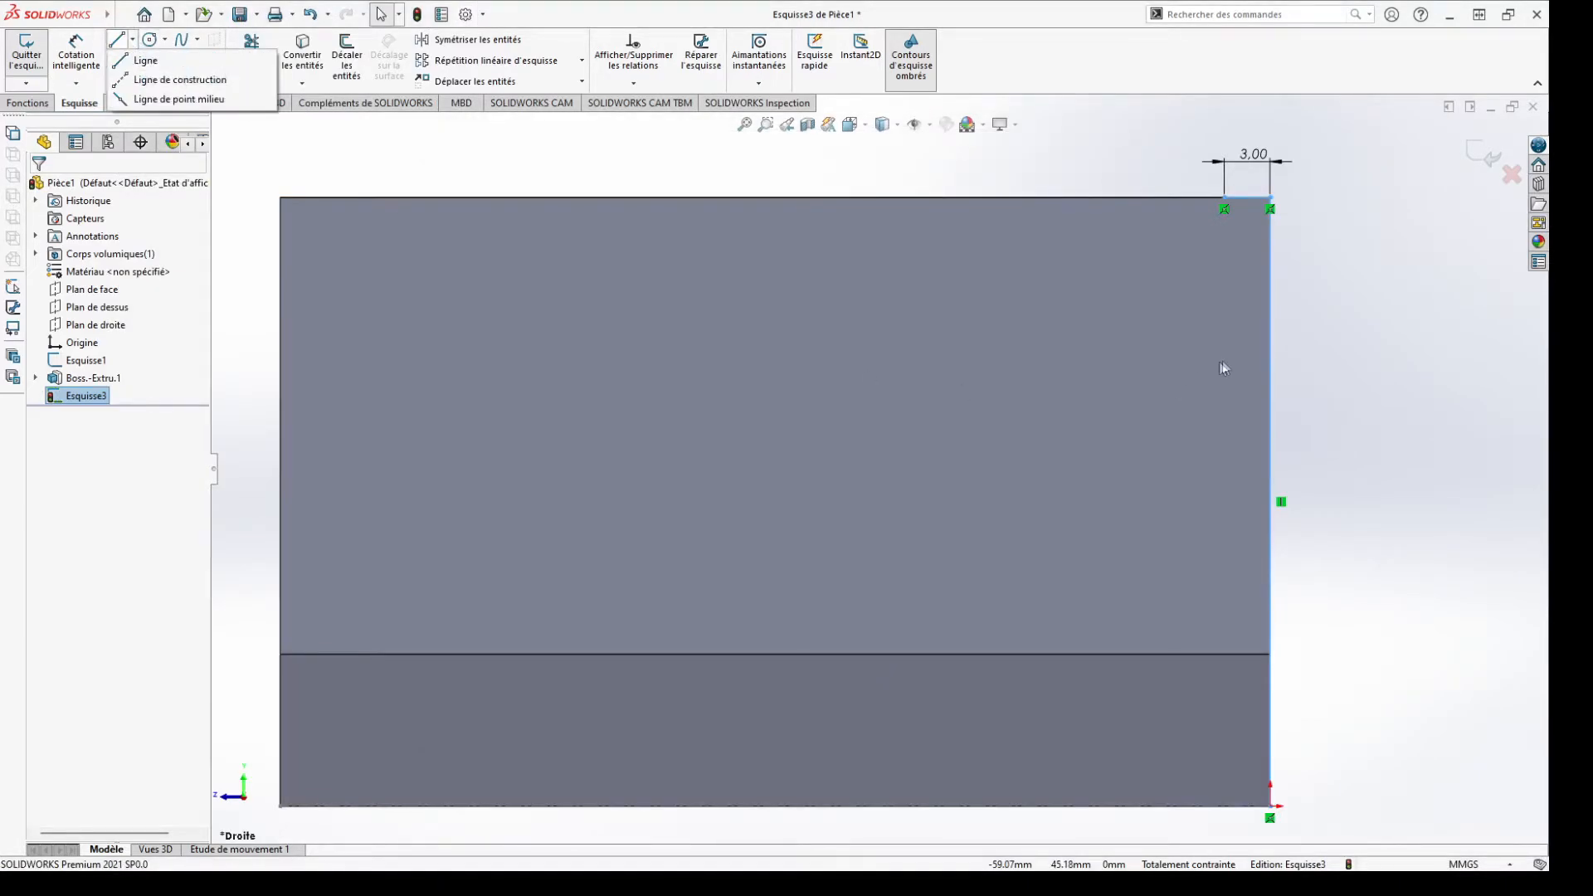
left_click(146, 60)
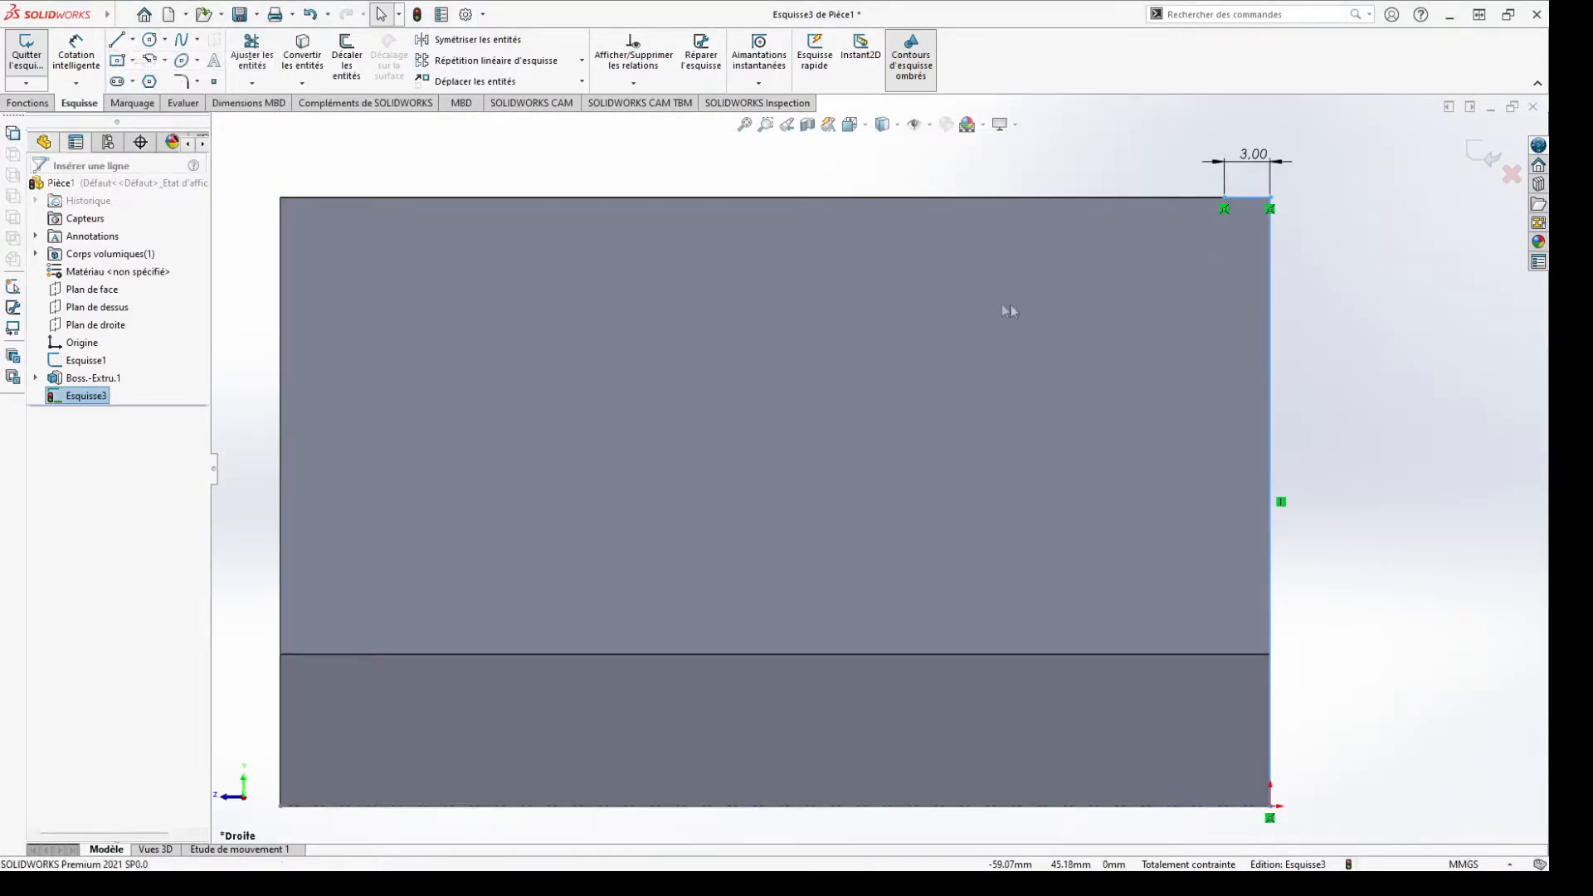
left_click(1225, 197)
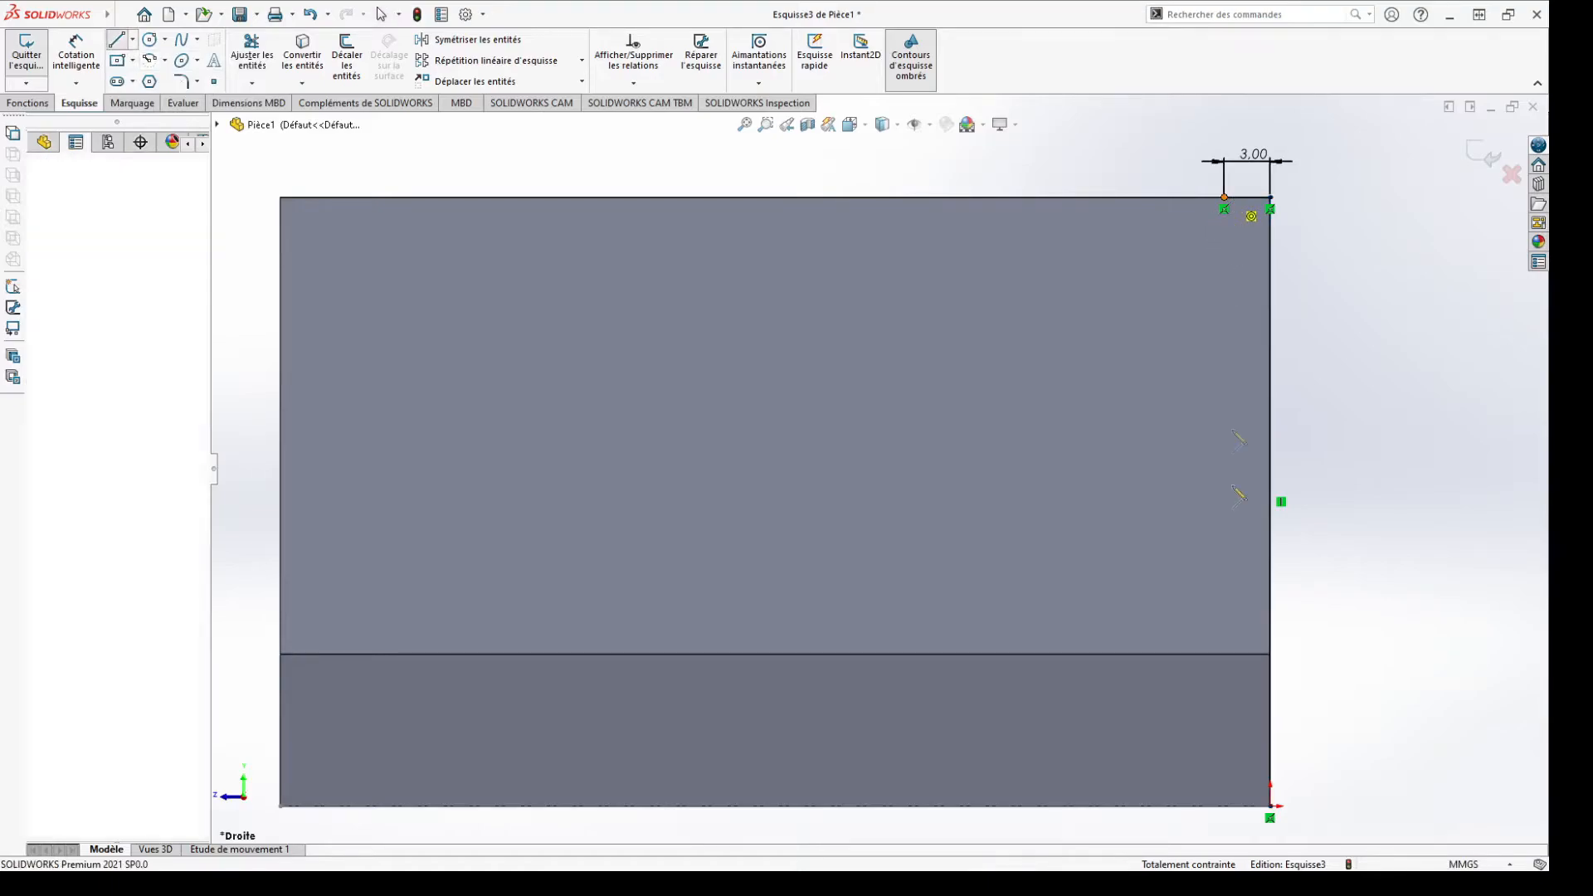
left_click(1225, 655)
left_click(1270, 806)
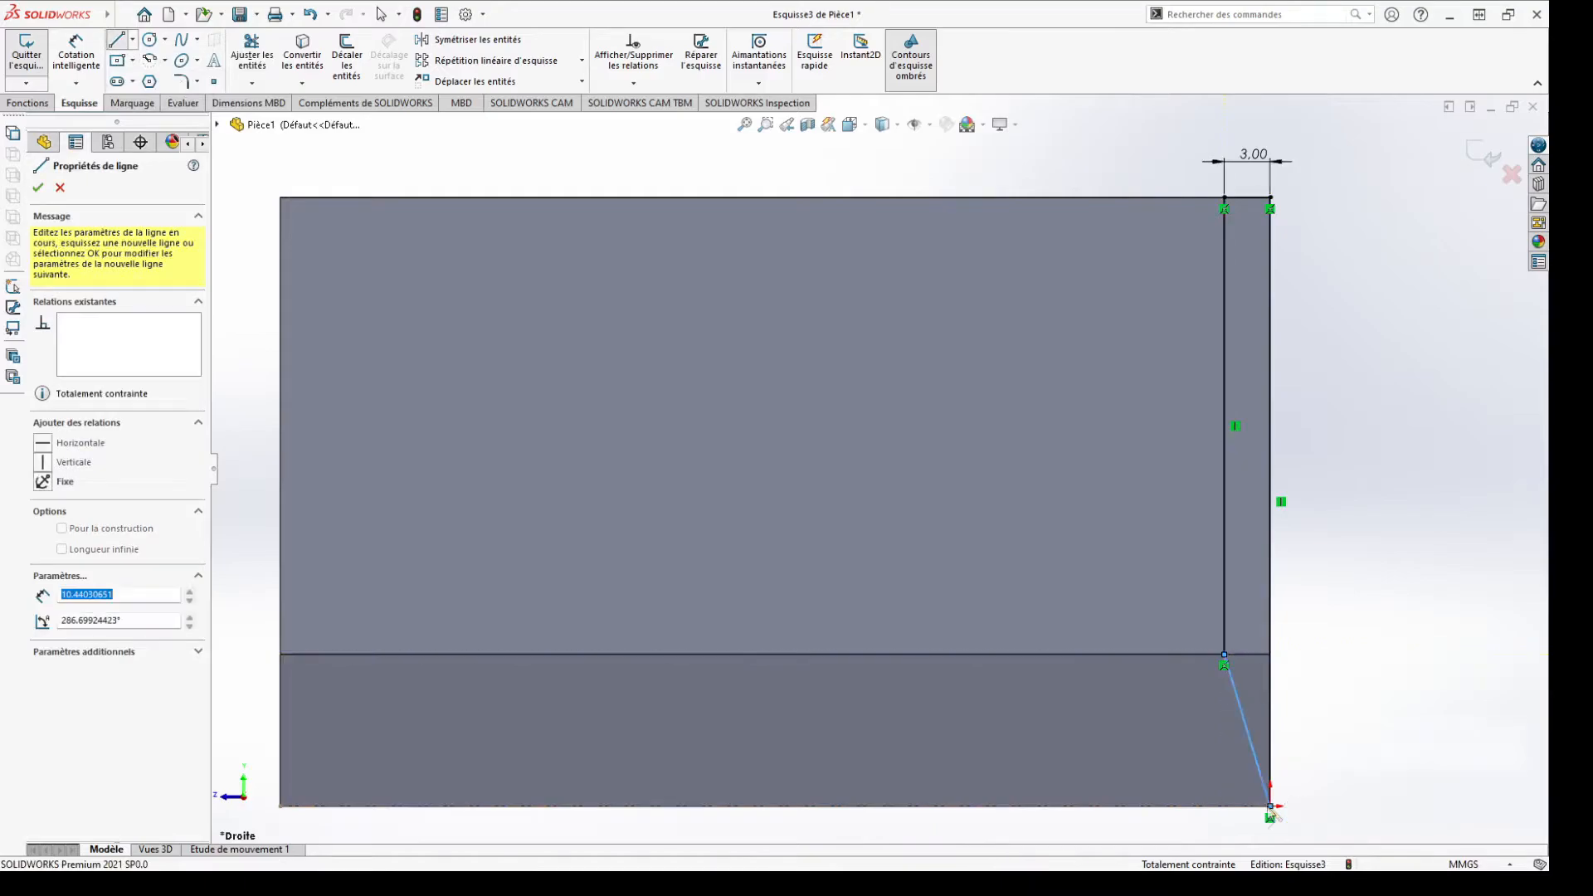
right_click(1270, 809)
right_click(1270, 813)
left_click(1329, 723)
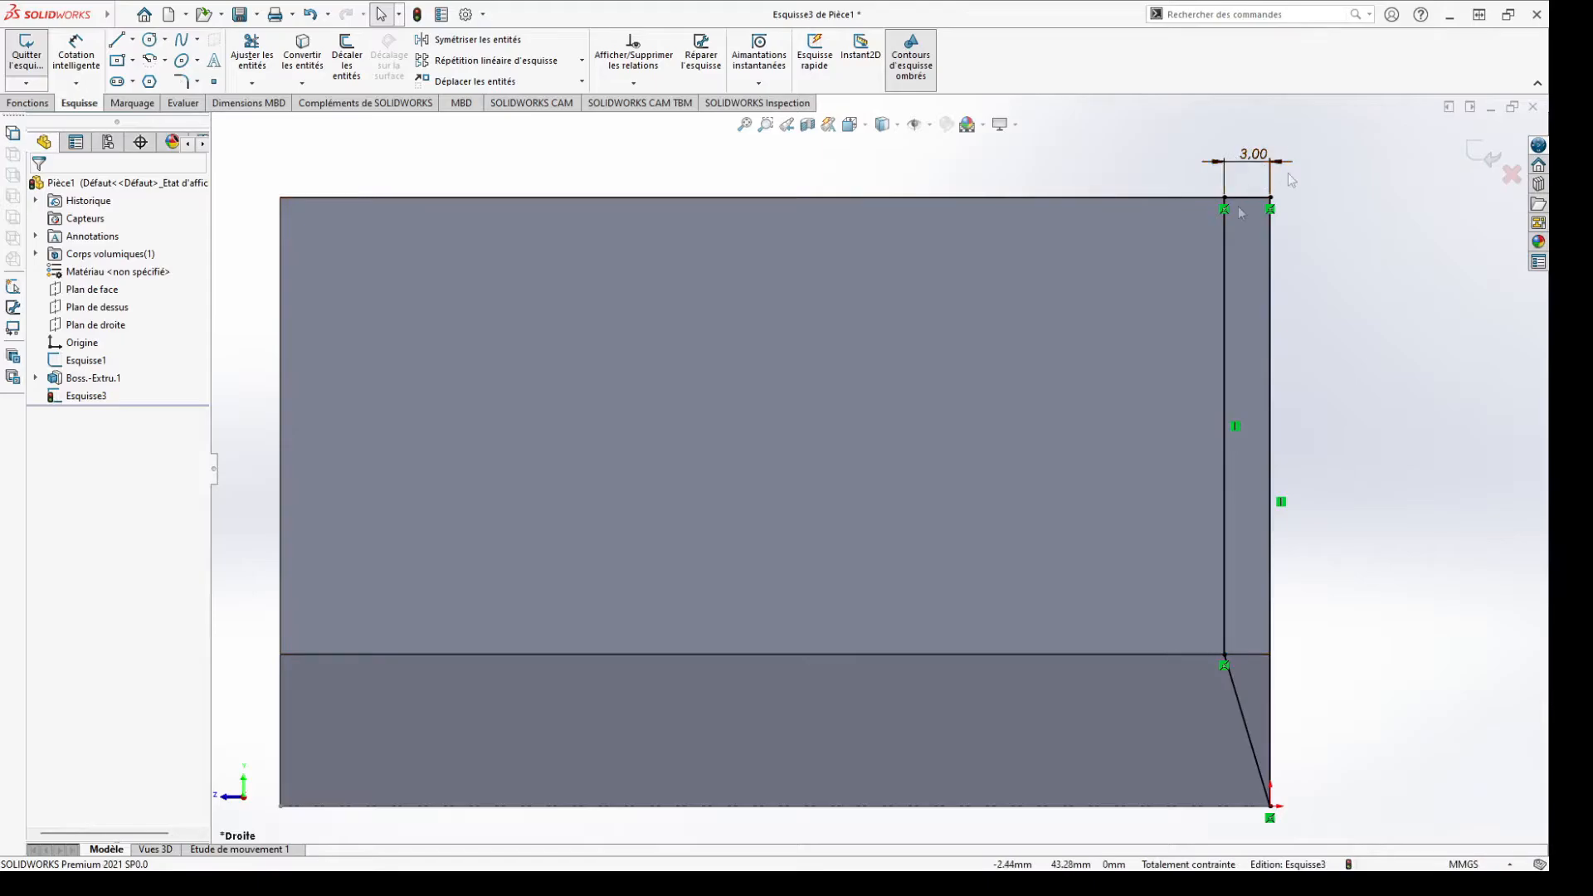
Exit the closed profile sketch on the right plane and view the plate with it in 3D
left_click(1482, 155)
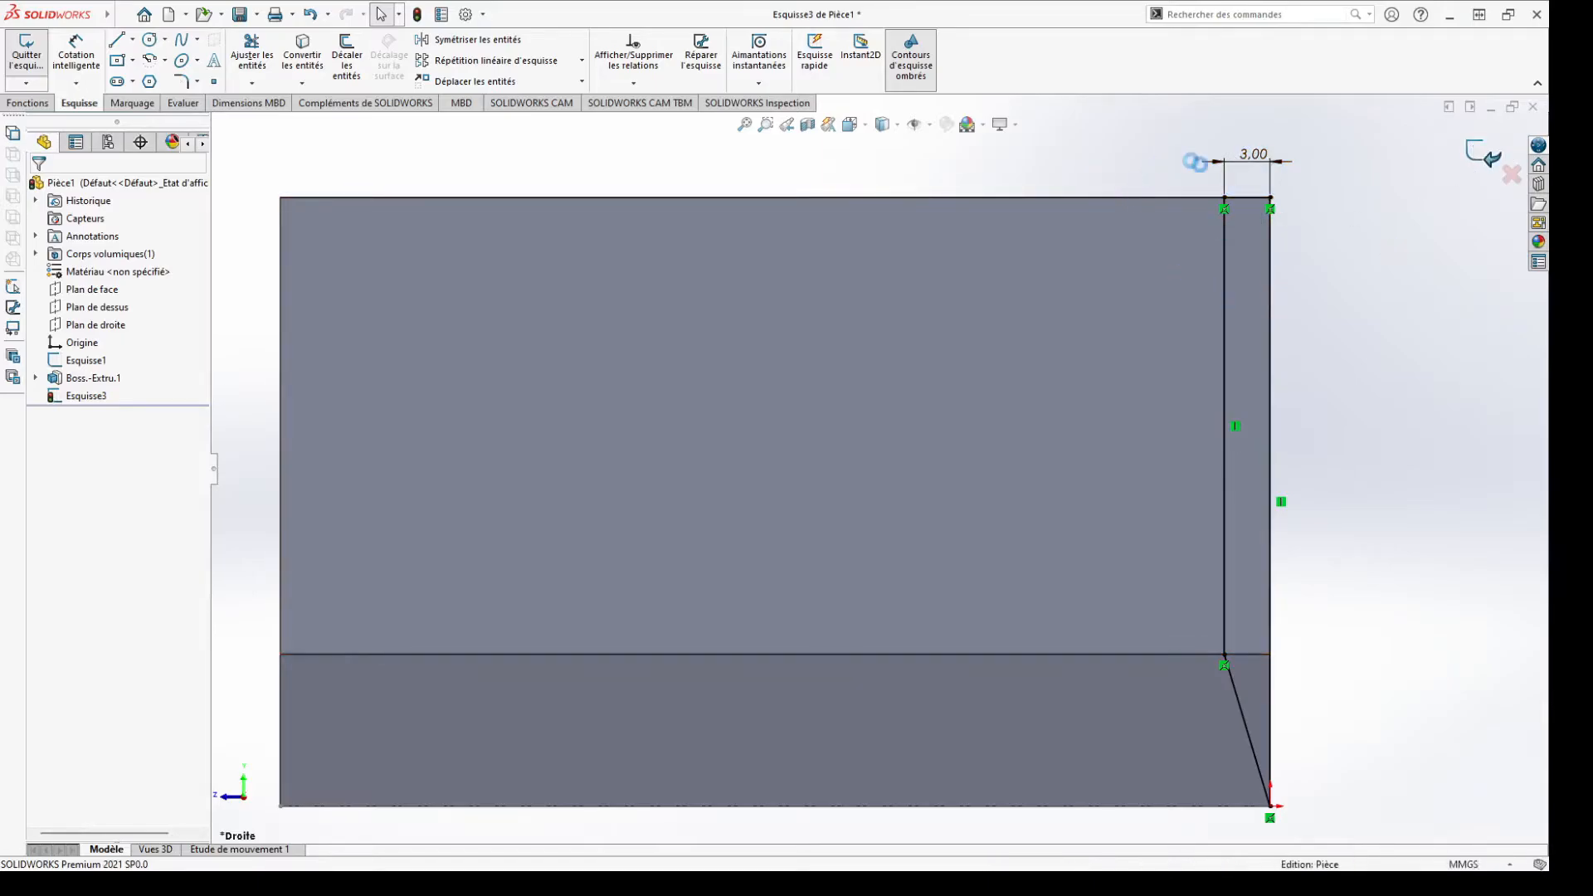
key("f")
middle_click_drag(1156, 512, 1079, 550)
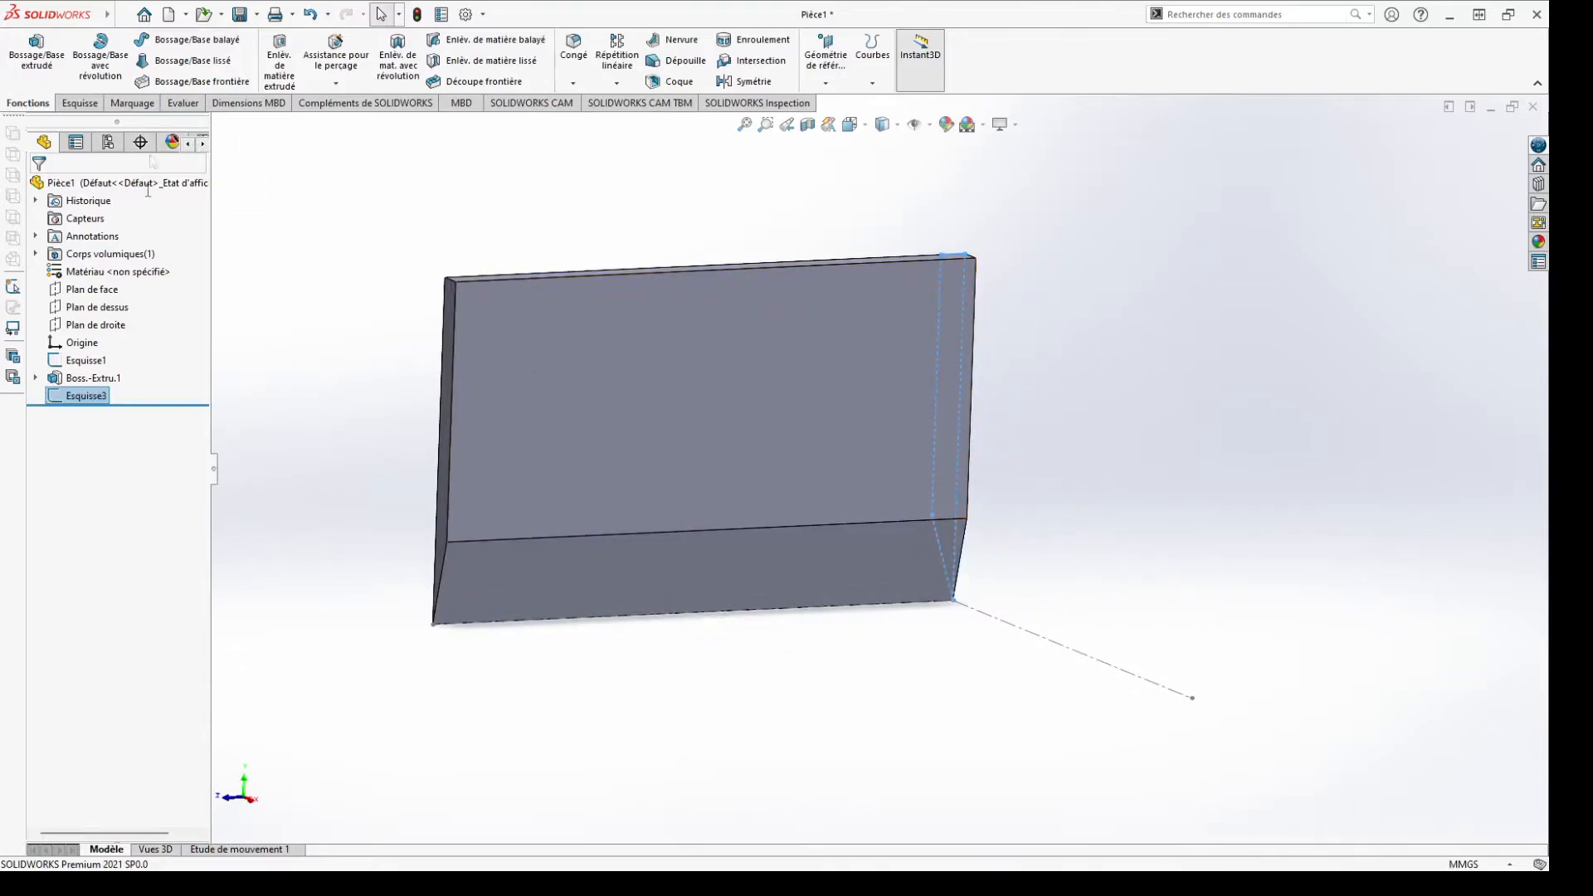
Extrude the closed right-plane profile 65 mm, merged with the existing plate, to form the second bevelled plate
left_click(37, 51)
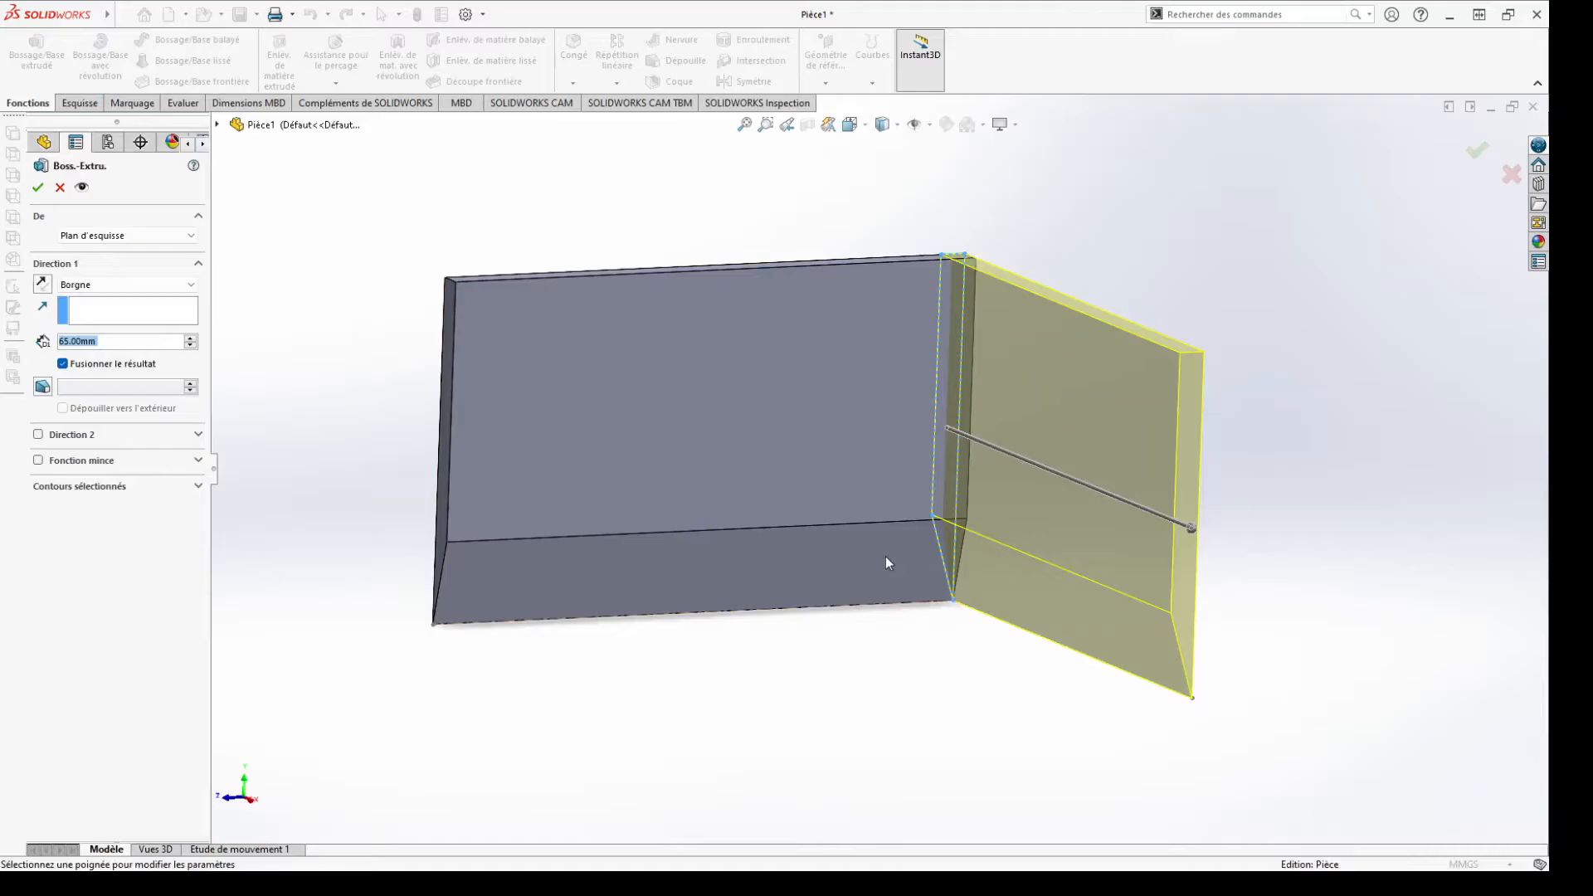
left_click(37, 187)
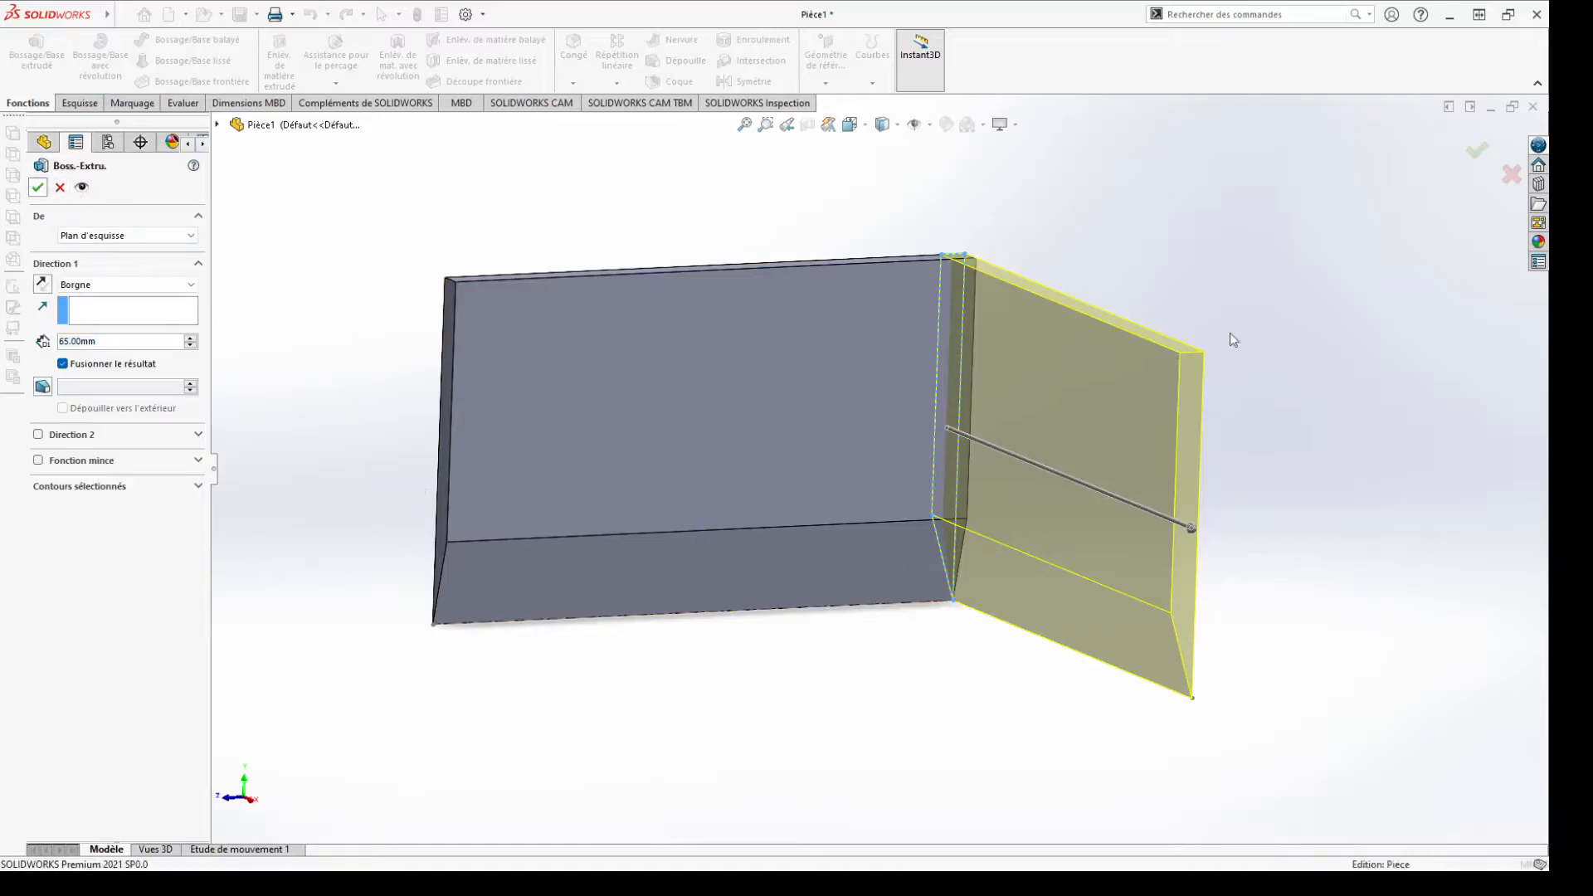
middle_click_drag(935, 697, 911, 629)
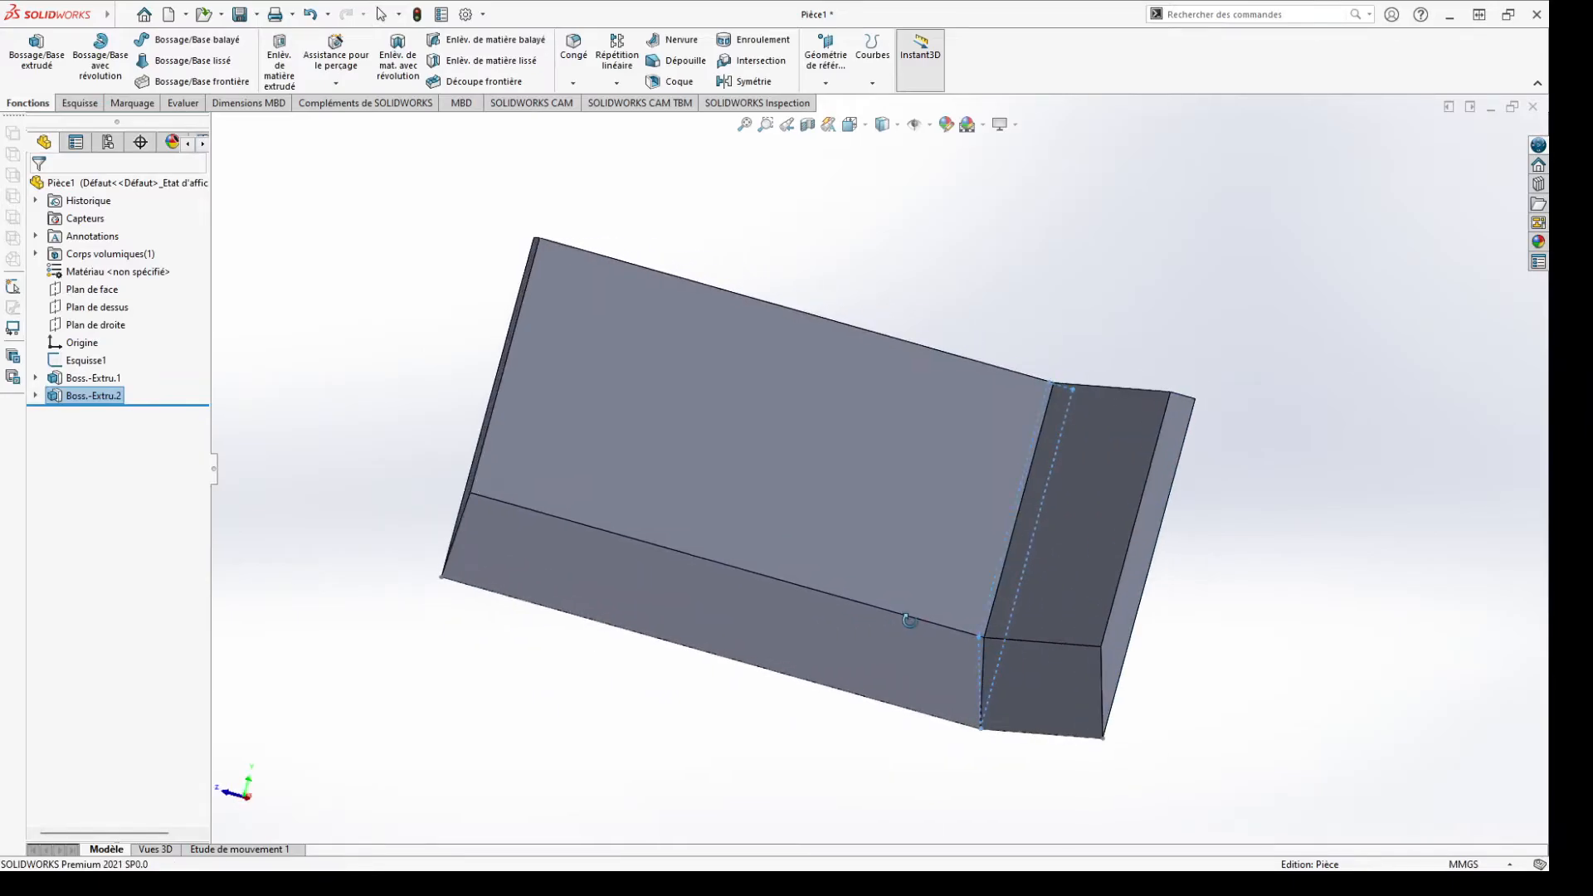
scroll(930, 674, "down", 5)
middle_click_drag(814, 499, 912, 663)
key("f")
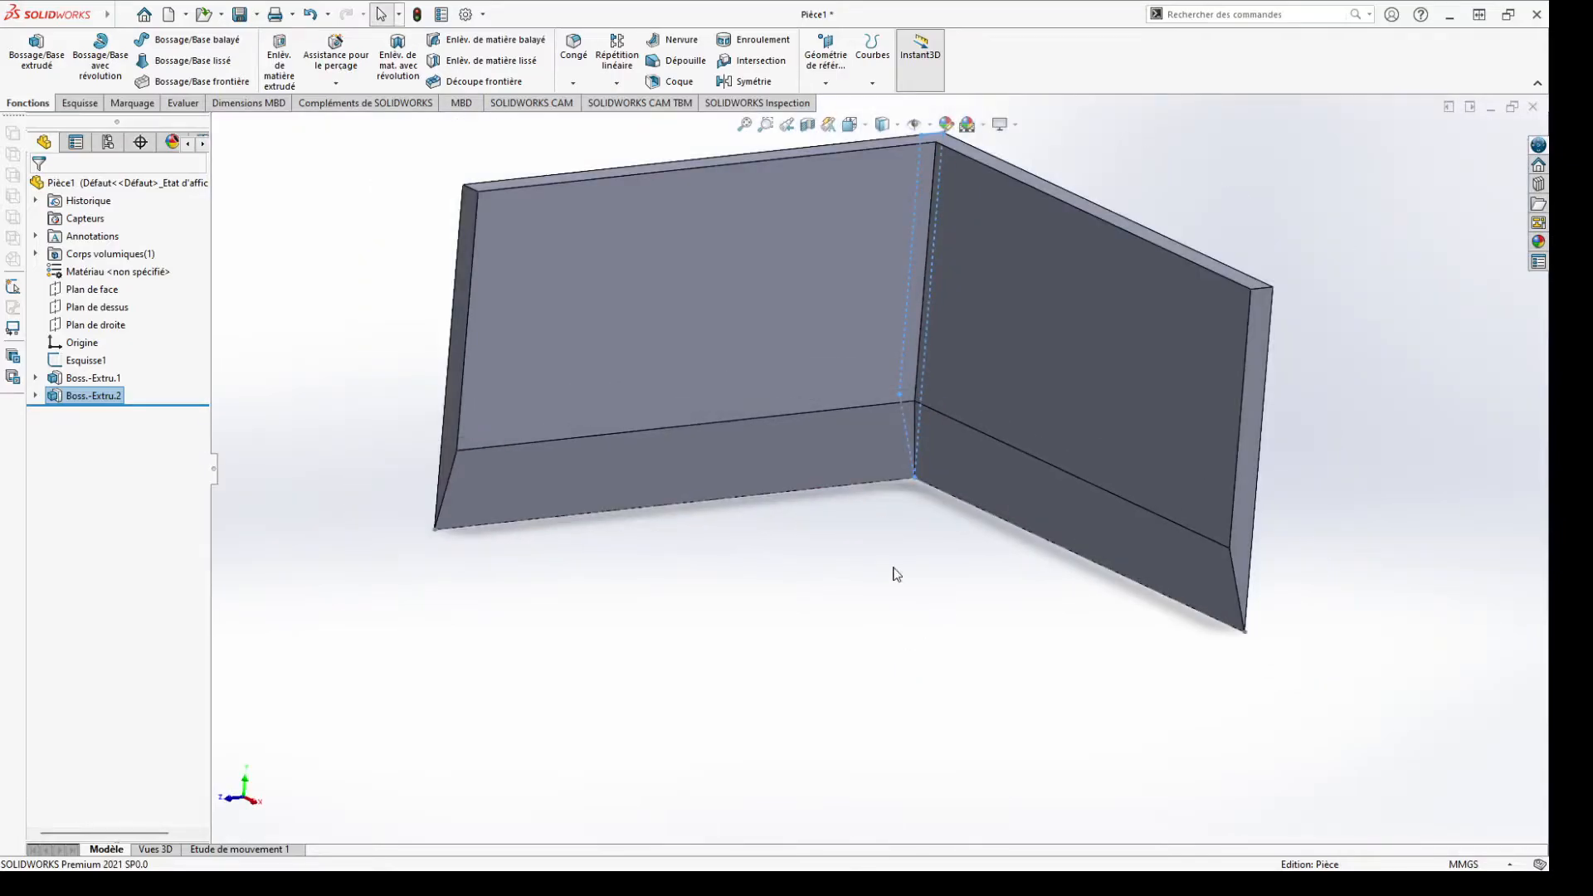
middle_click_drag(894, 568, 904, 590)
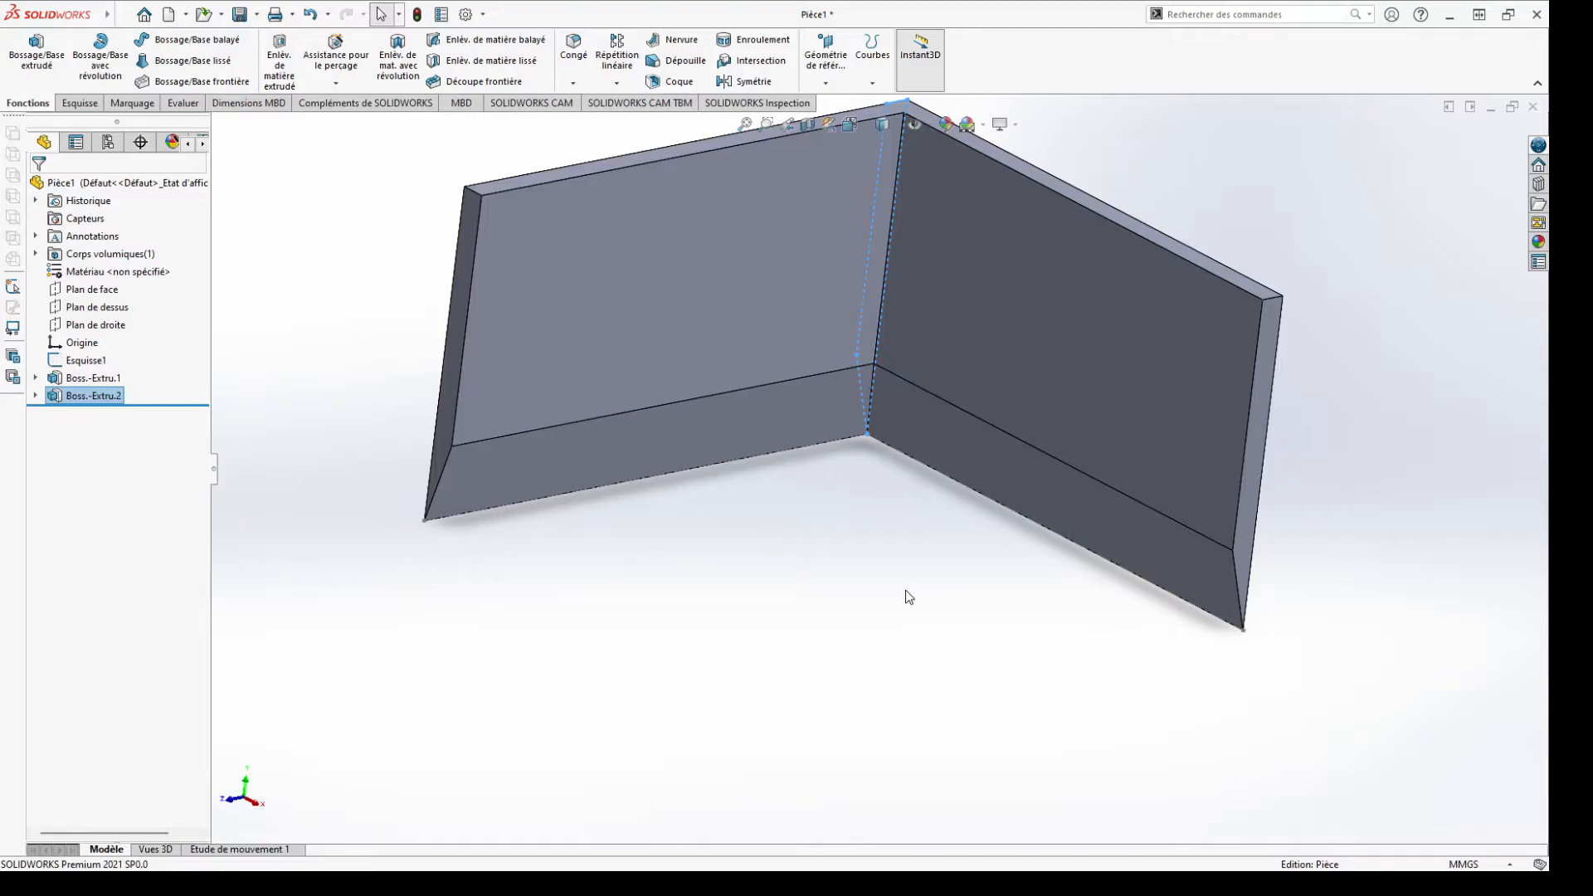
middle_click_drag(905, 557, 899, 649)
scroll(891, 555, "up", 3)
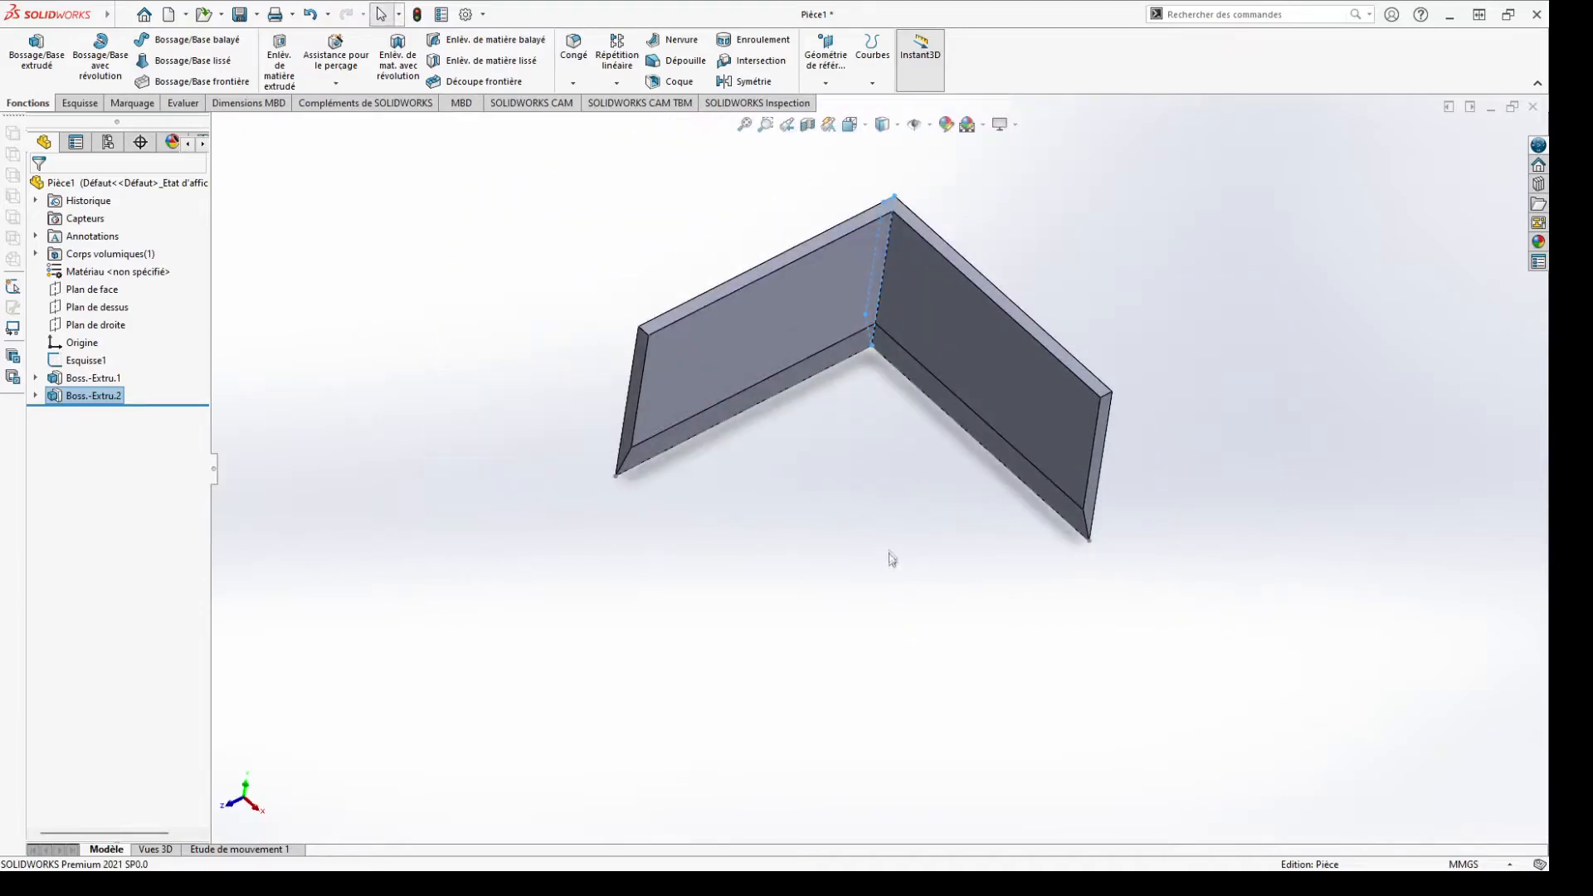
Create a reference plane parallel to Plan de dessus, offset upward to about the level of the plates' top edges
left_click(98, 311)
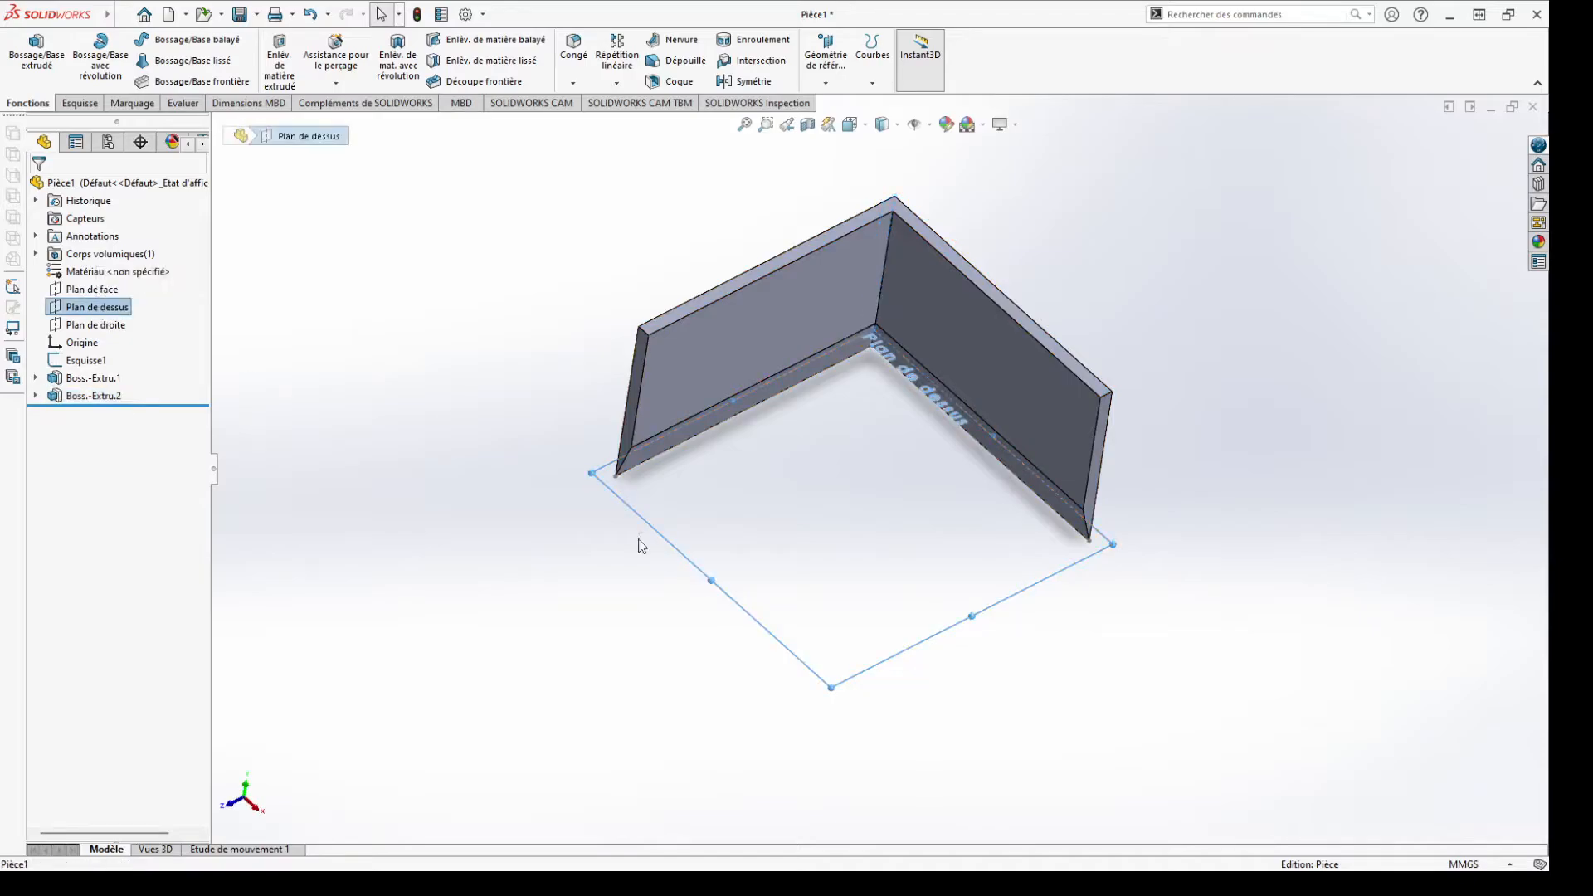
middle_click_drag(535, 556, 580, 502)
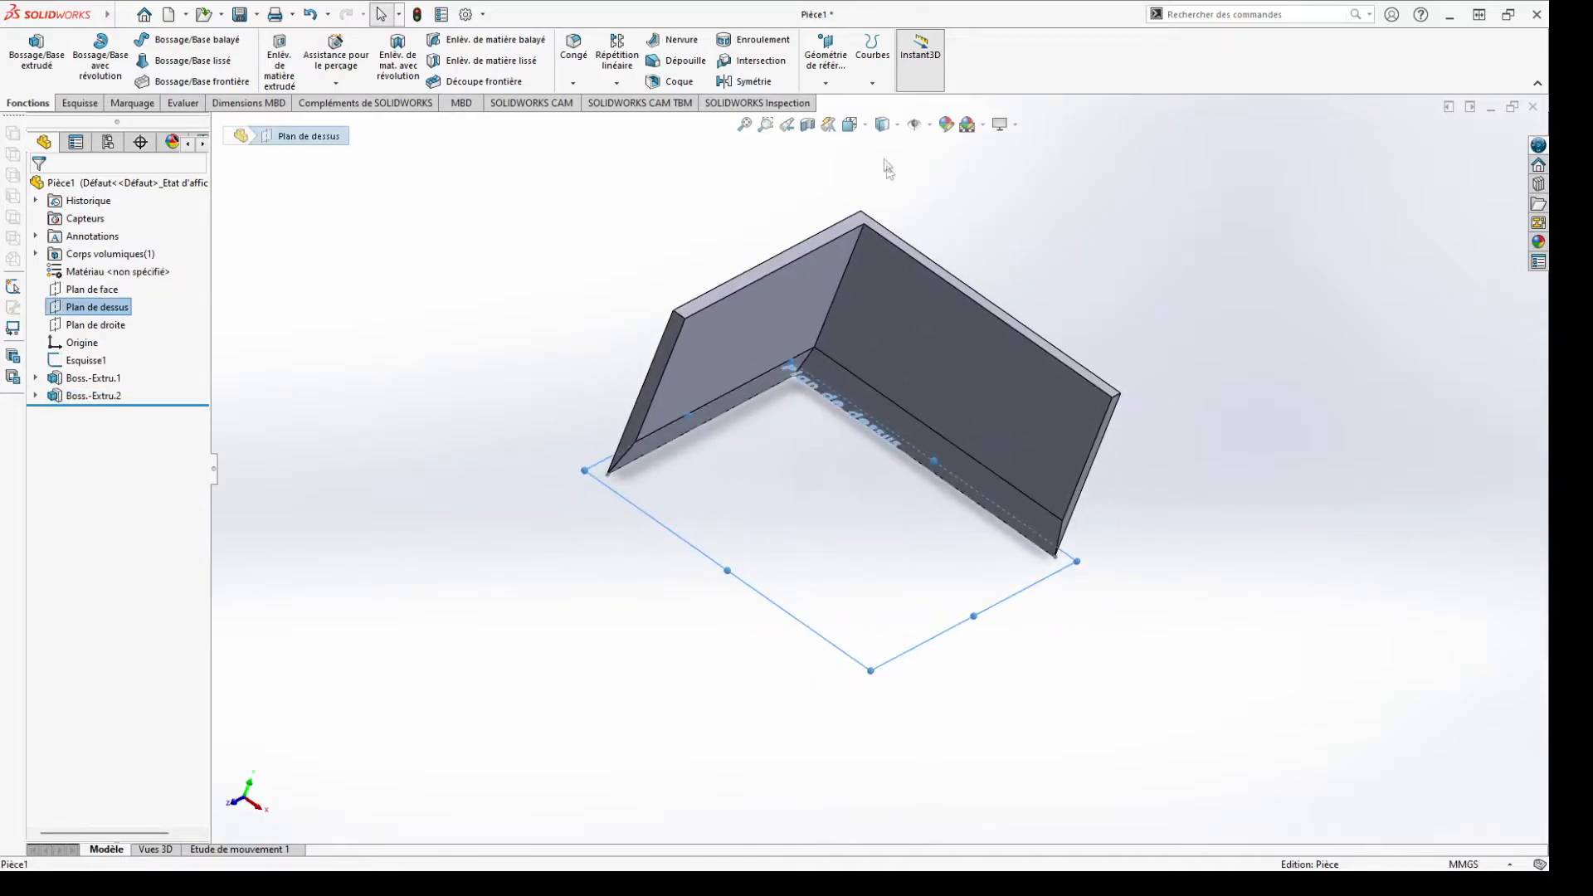
left_click(826, 58)
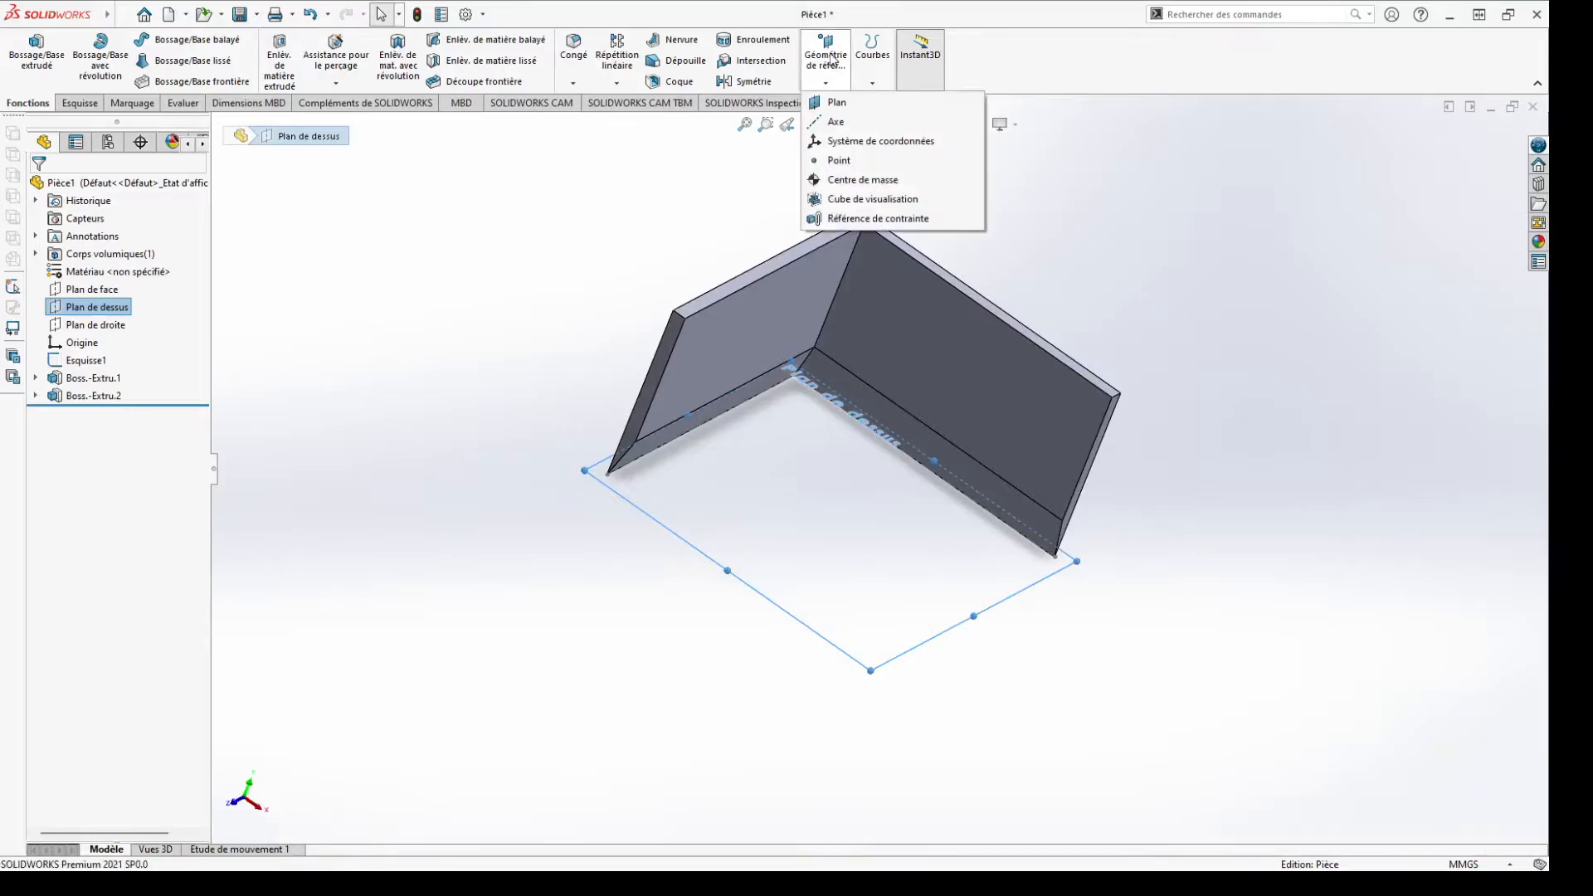
left_click(853, 109)
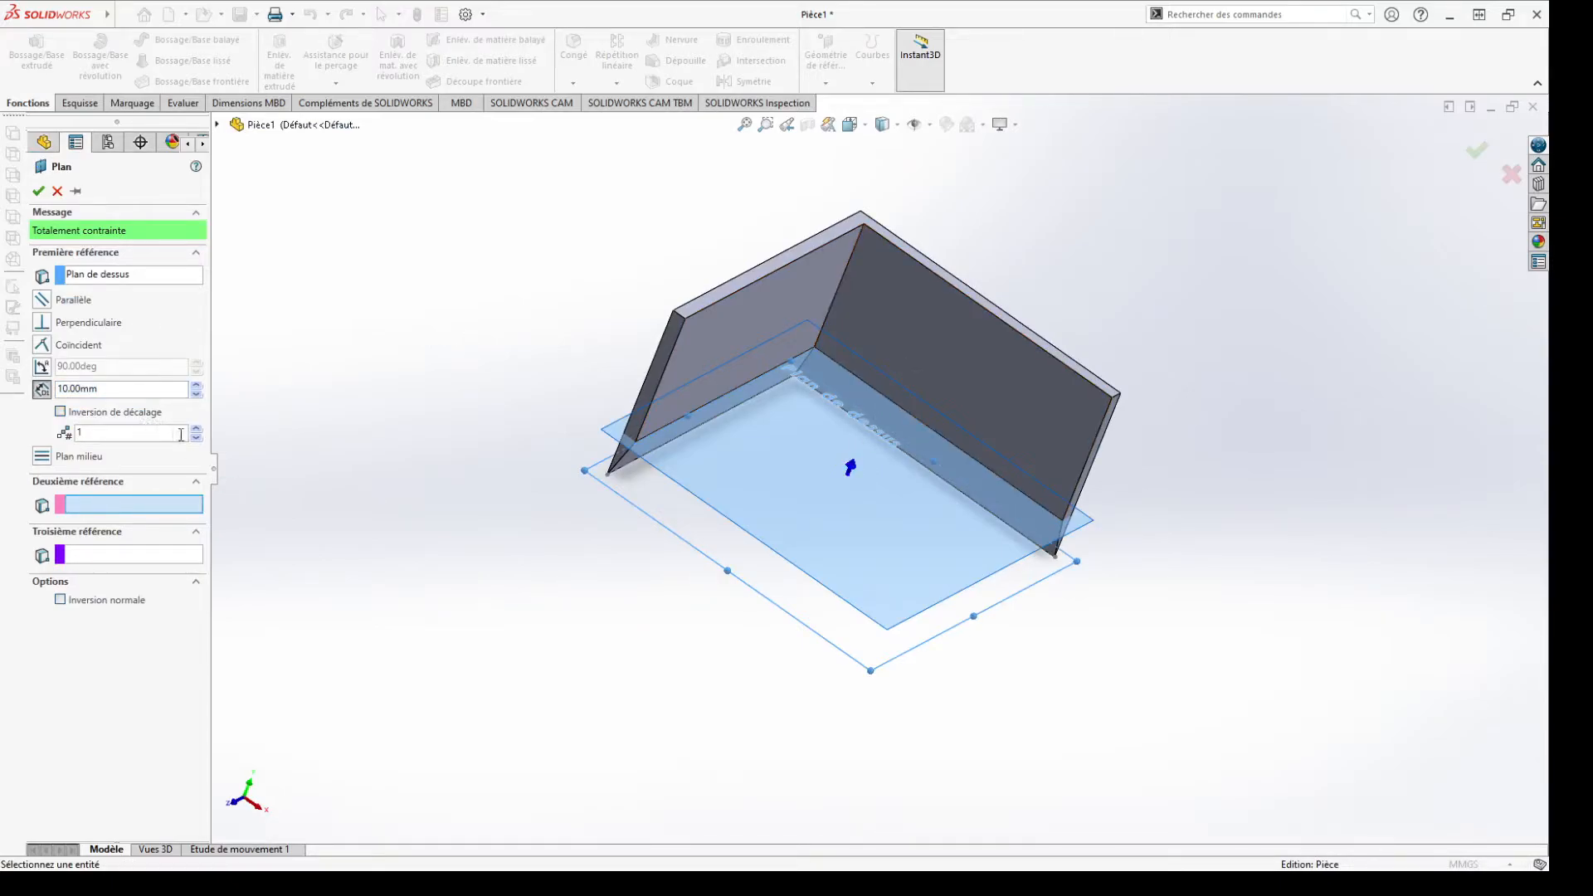
left_click(199, 387)
left_click(199, 386)
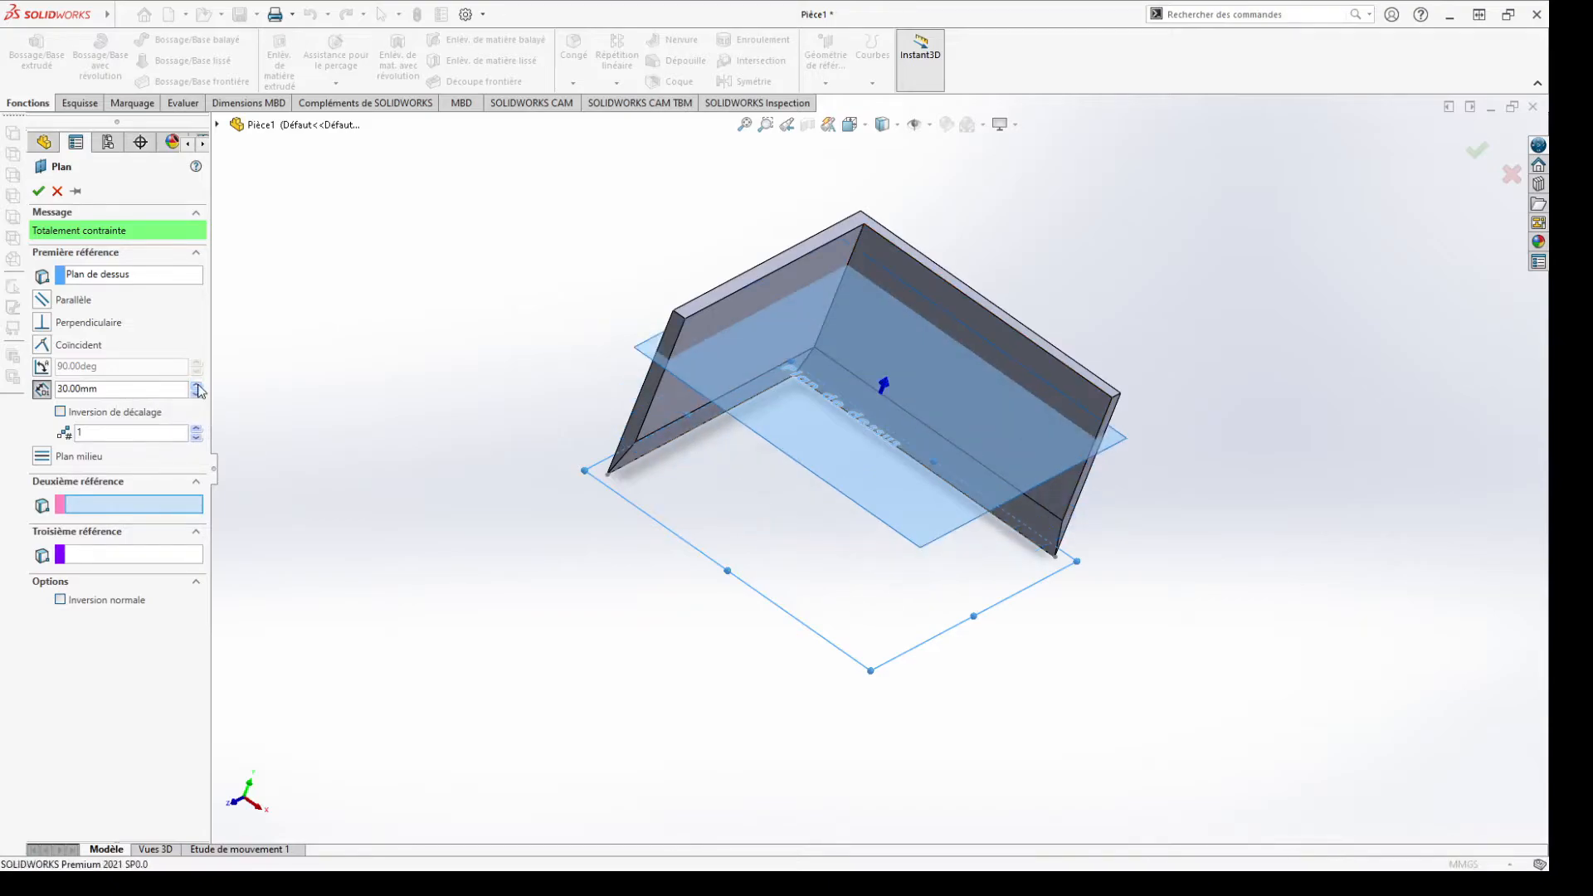
left_click(199, 387)
middle_click_drag(507, 477, 509, 559)
left_click(38, 191)
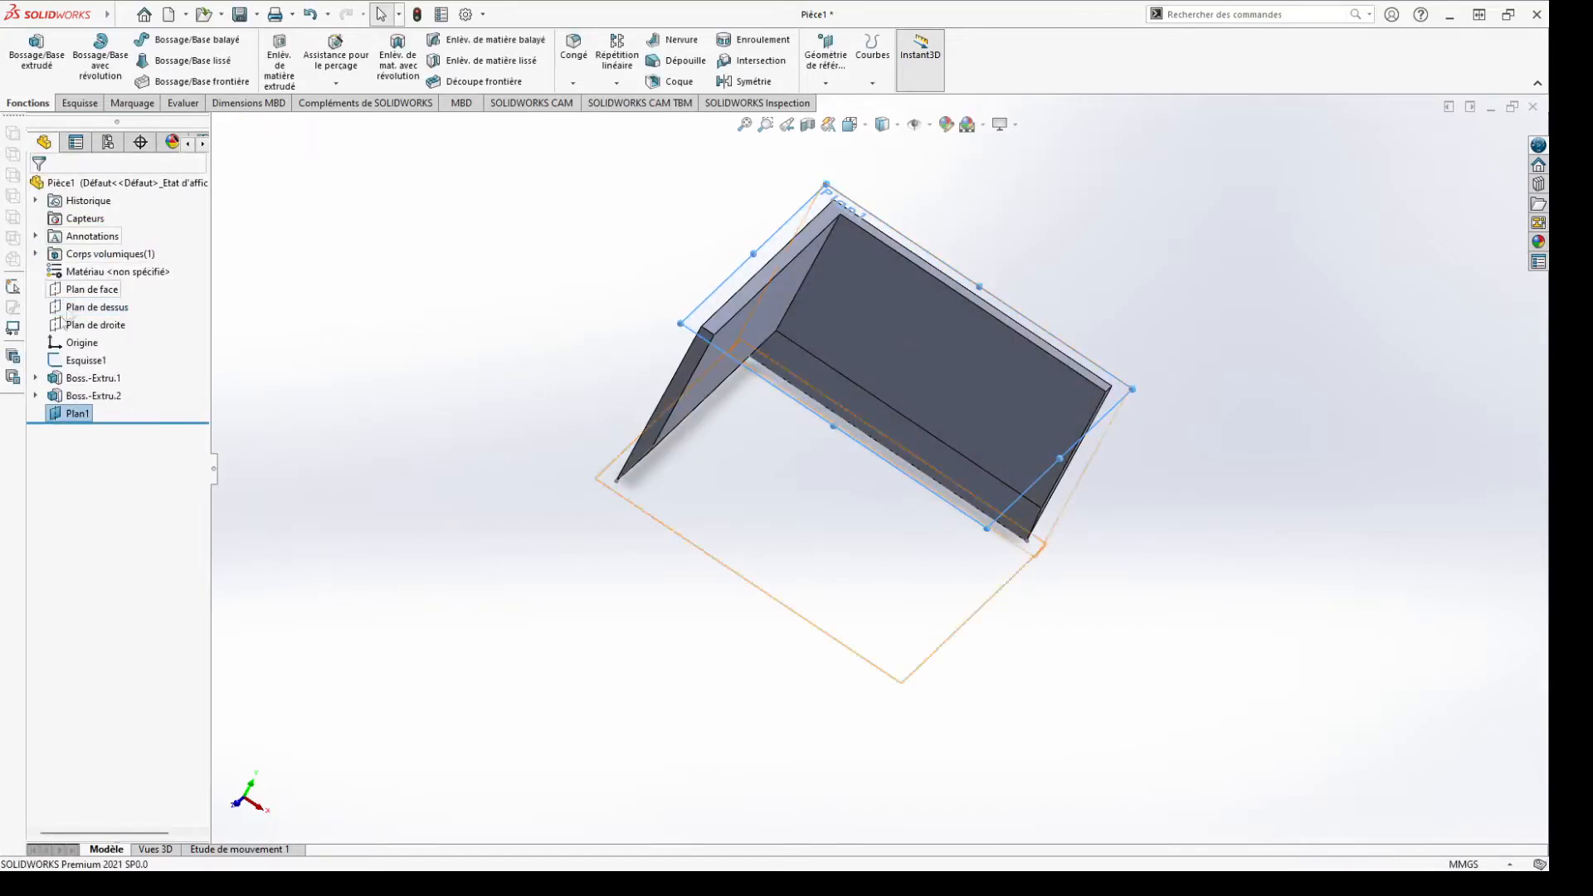
Start a sketch on Plan1 and draw a corner rectangle of about 16.8 × 14.9 mm from the origin over the plates' corner
right_click(72, 415)
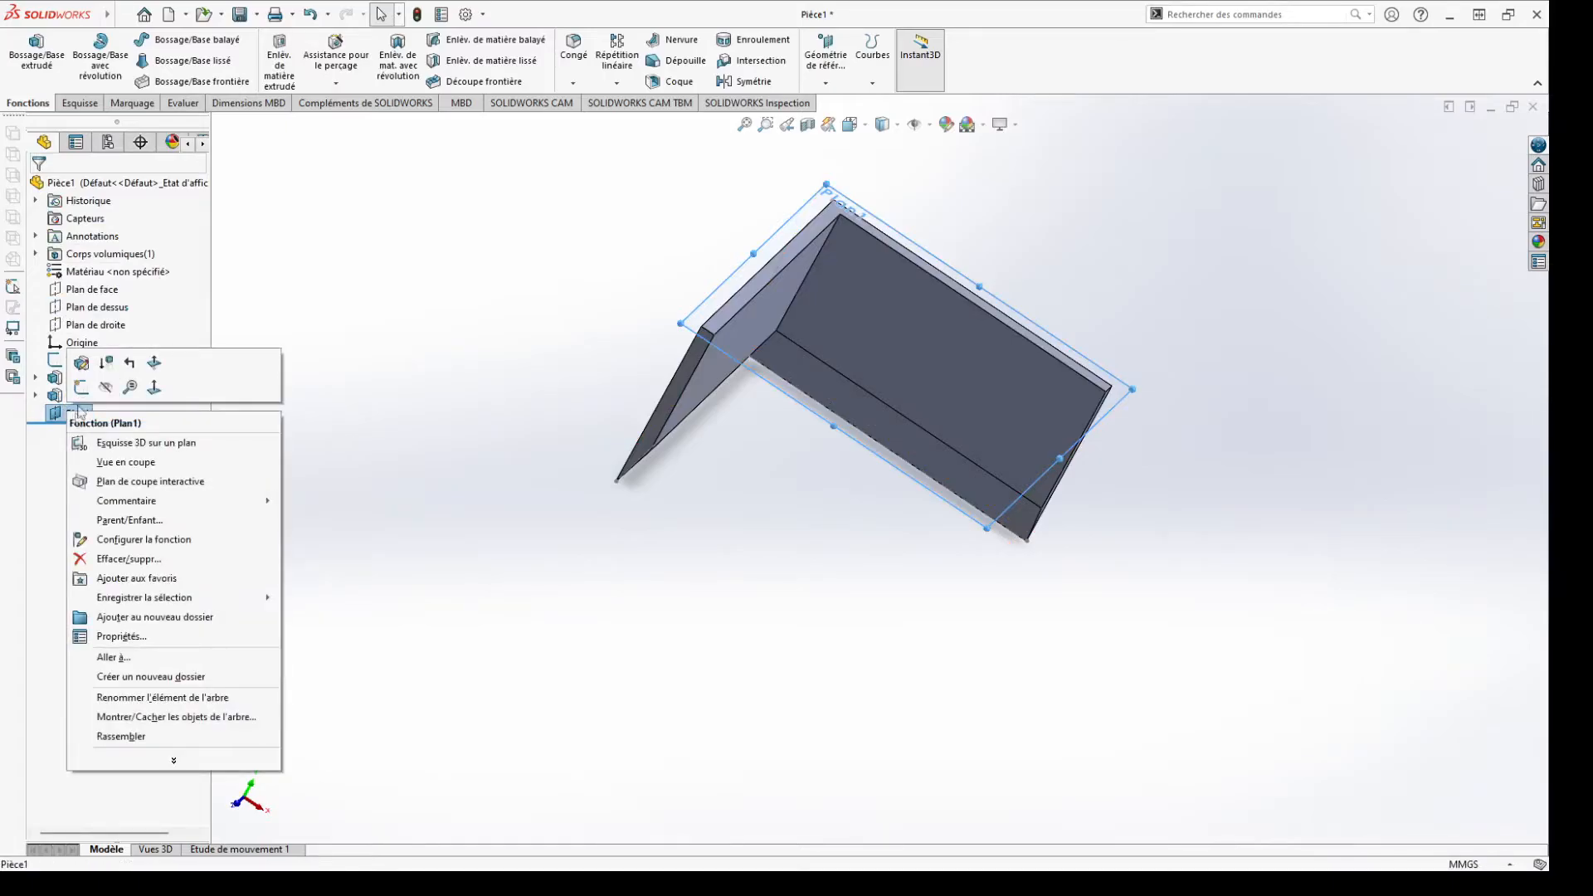
left_click(82, 394)
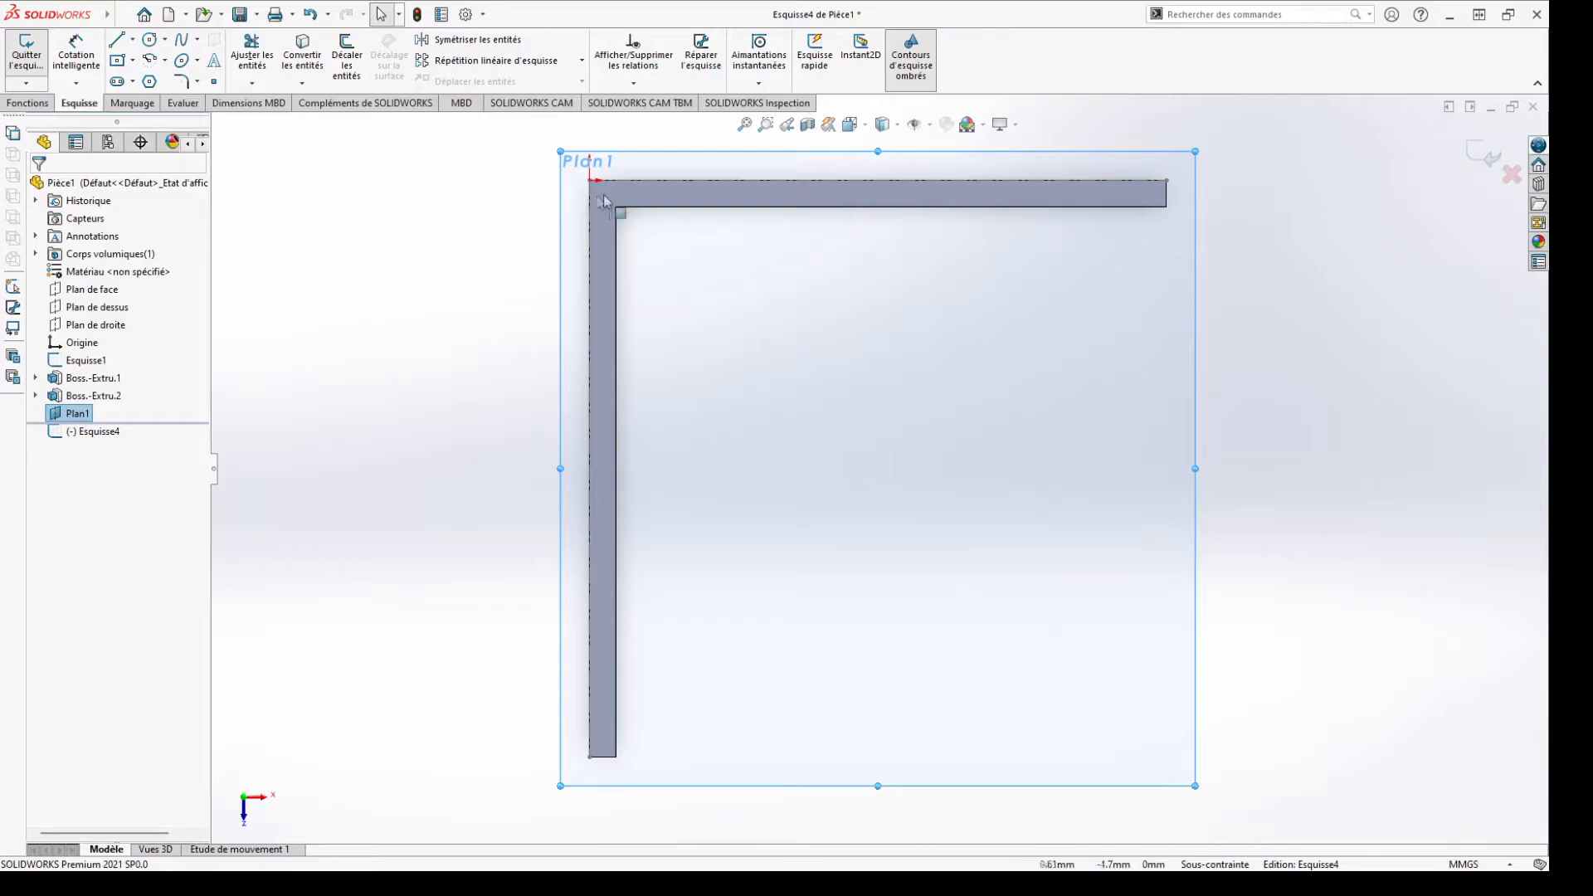
left_click(114, 65)
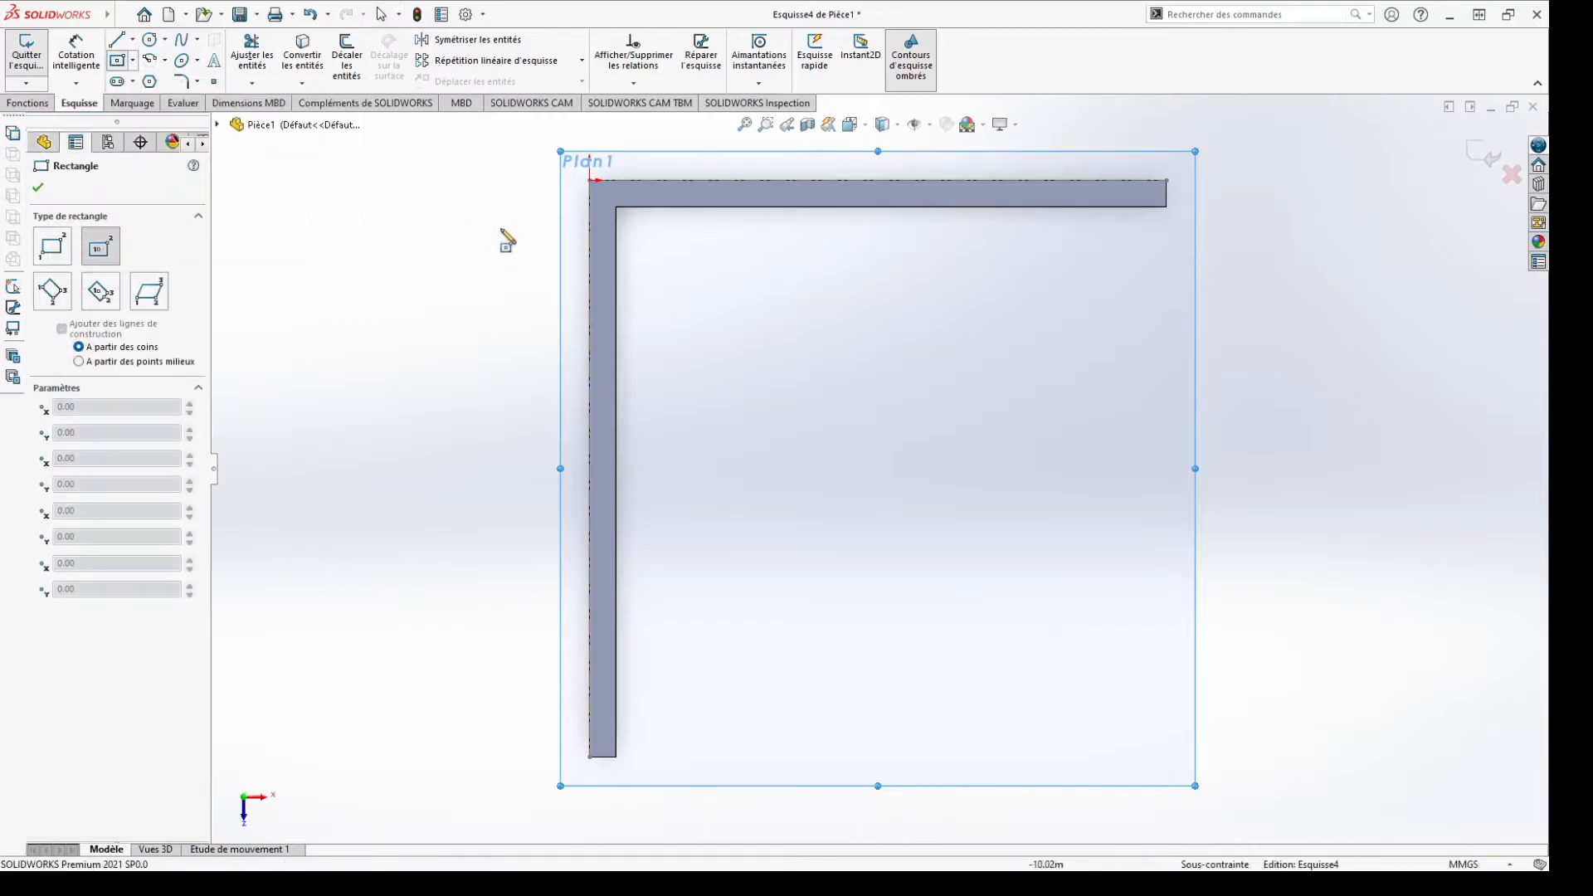
left_click(51, 246)
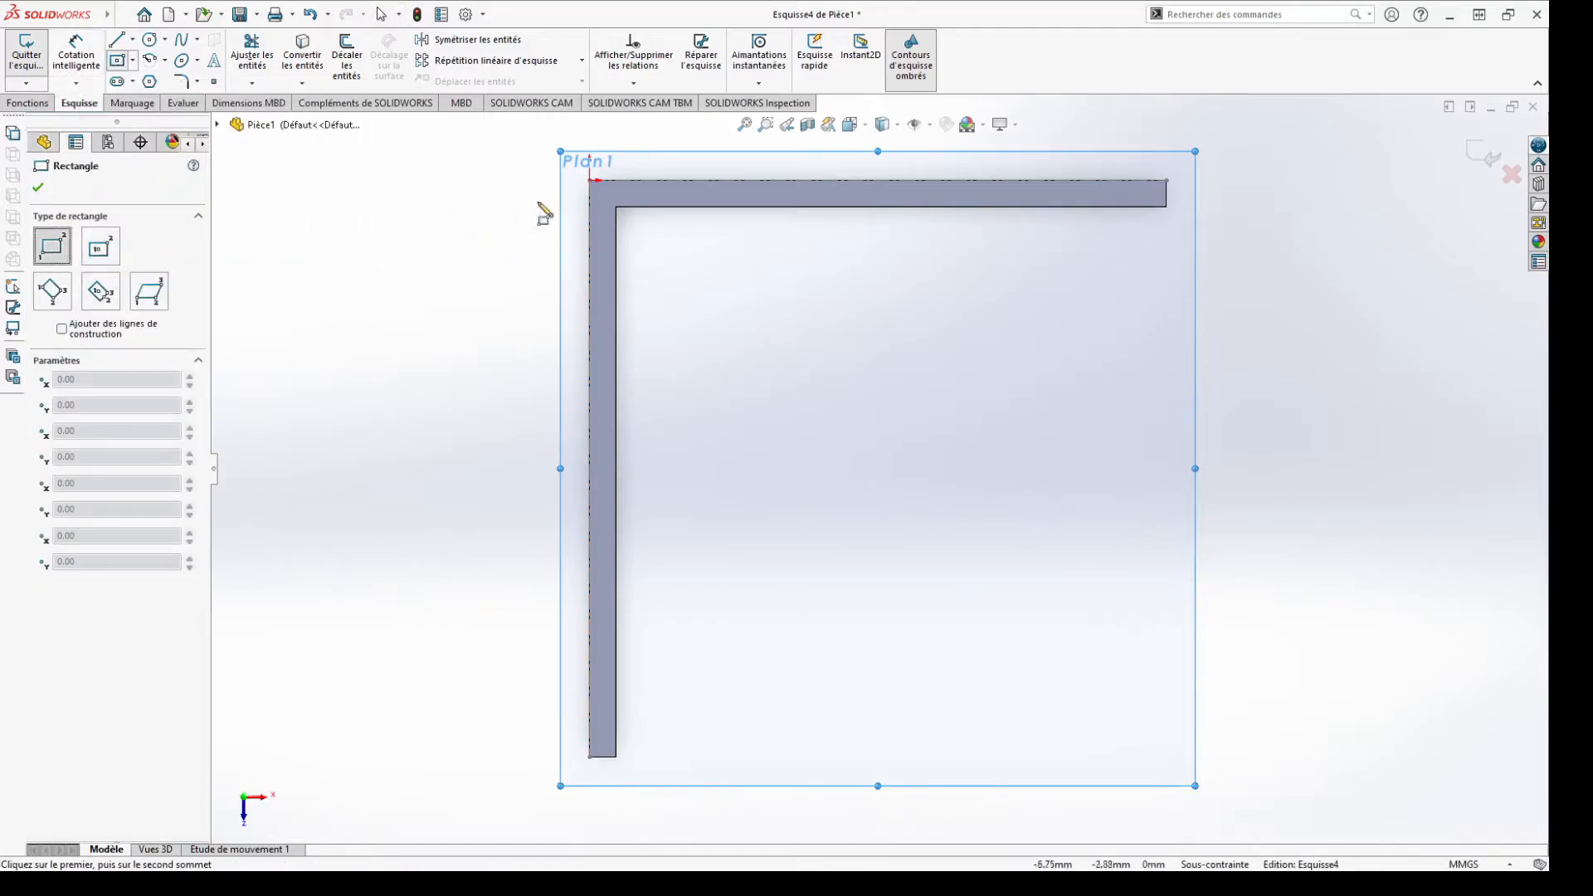
left_click(589, 180)
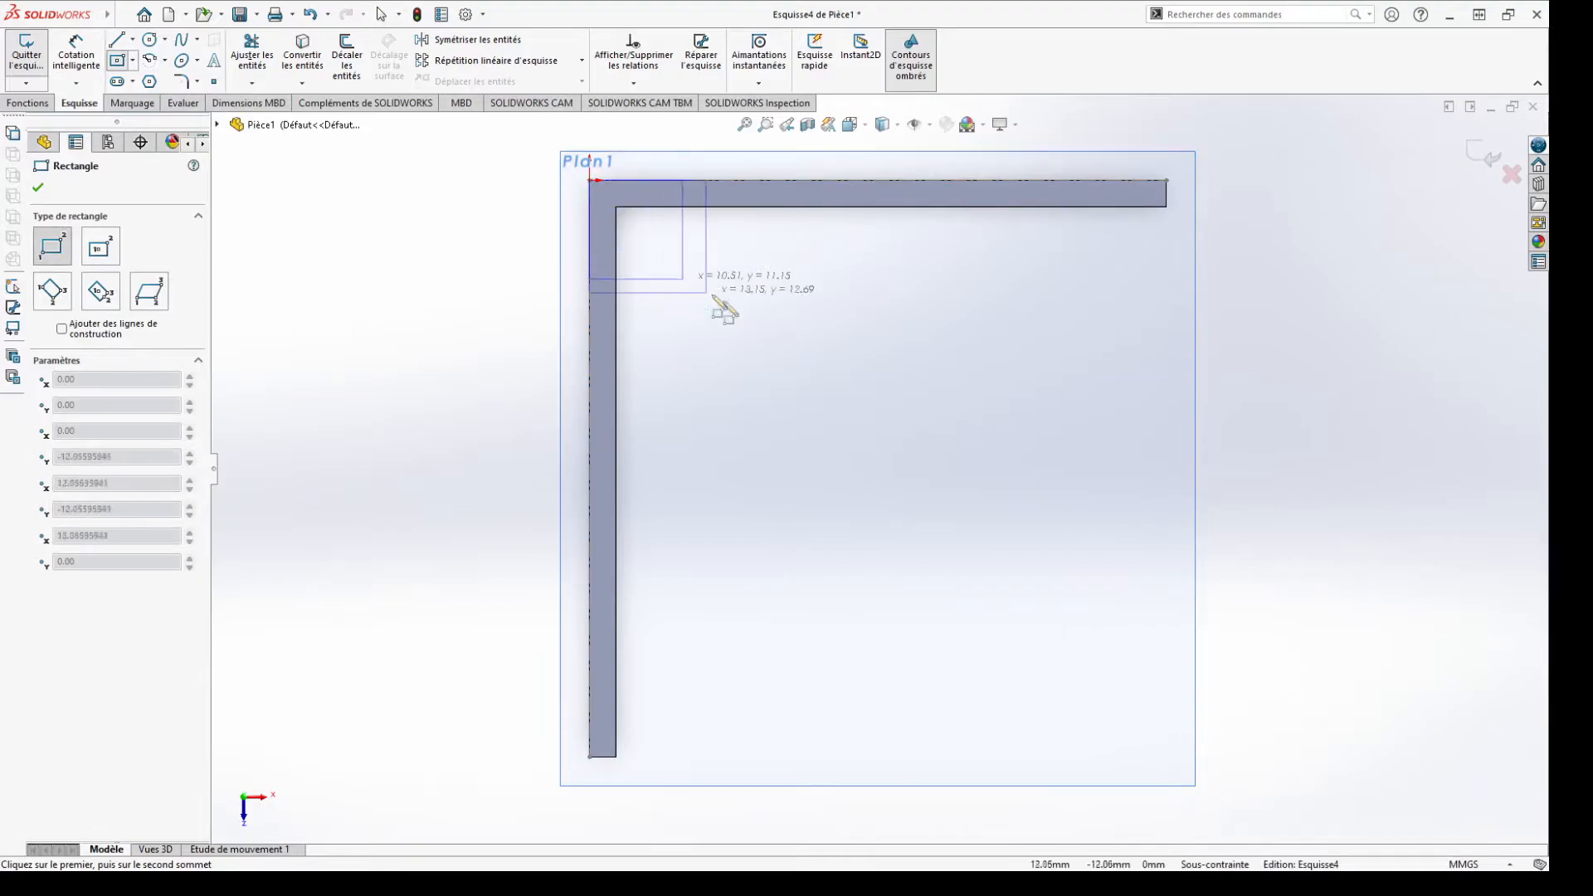
left_click(739, 312)
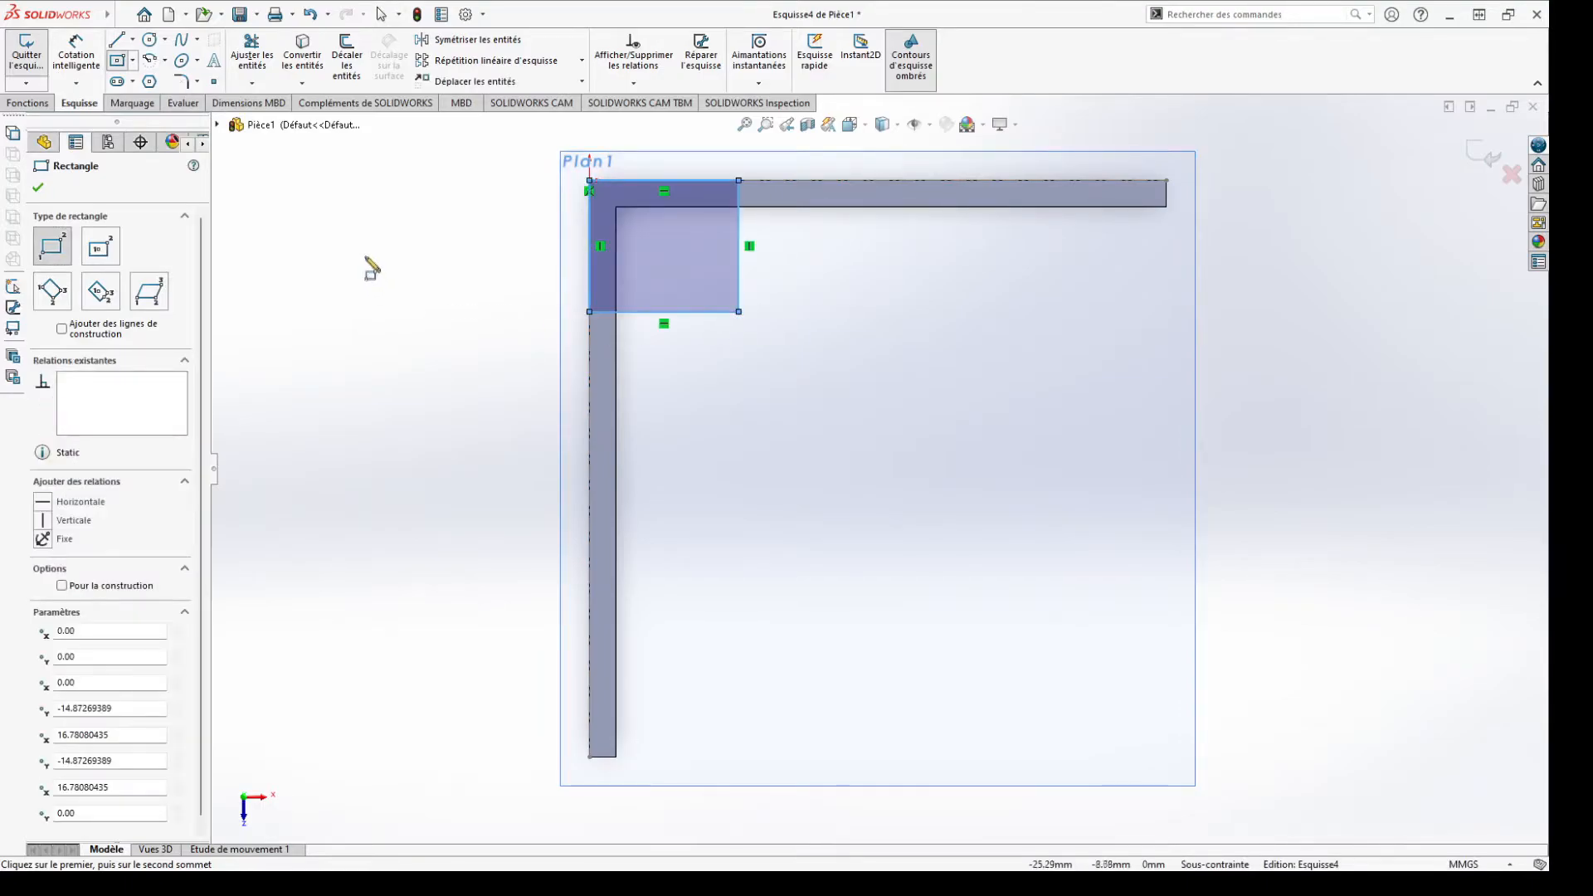
Dimension the corner rectangle to 20 mm wide and 20 mm high
left_click(60, 55)
left_click(707, 313)
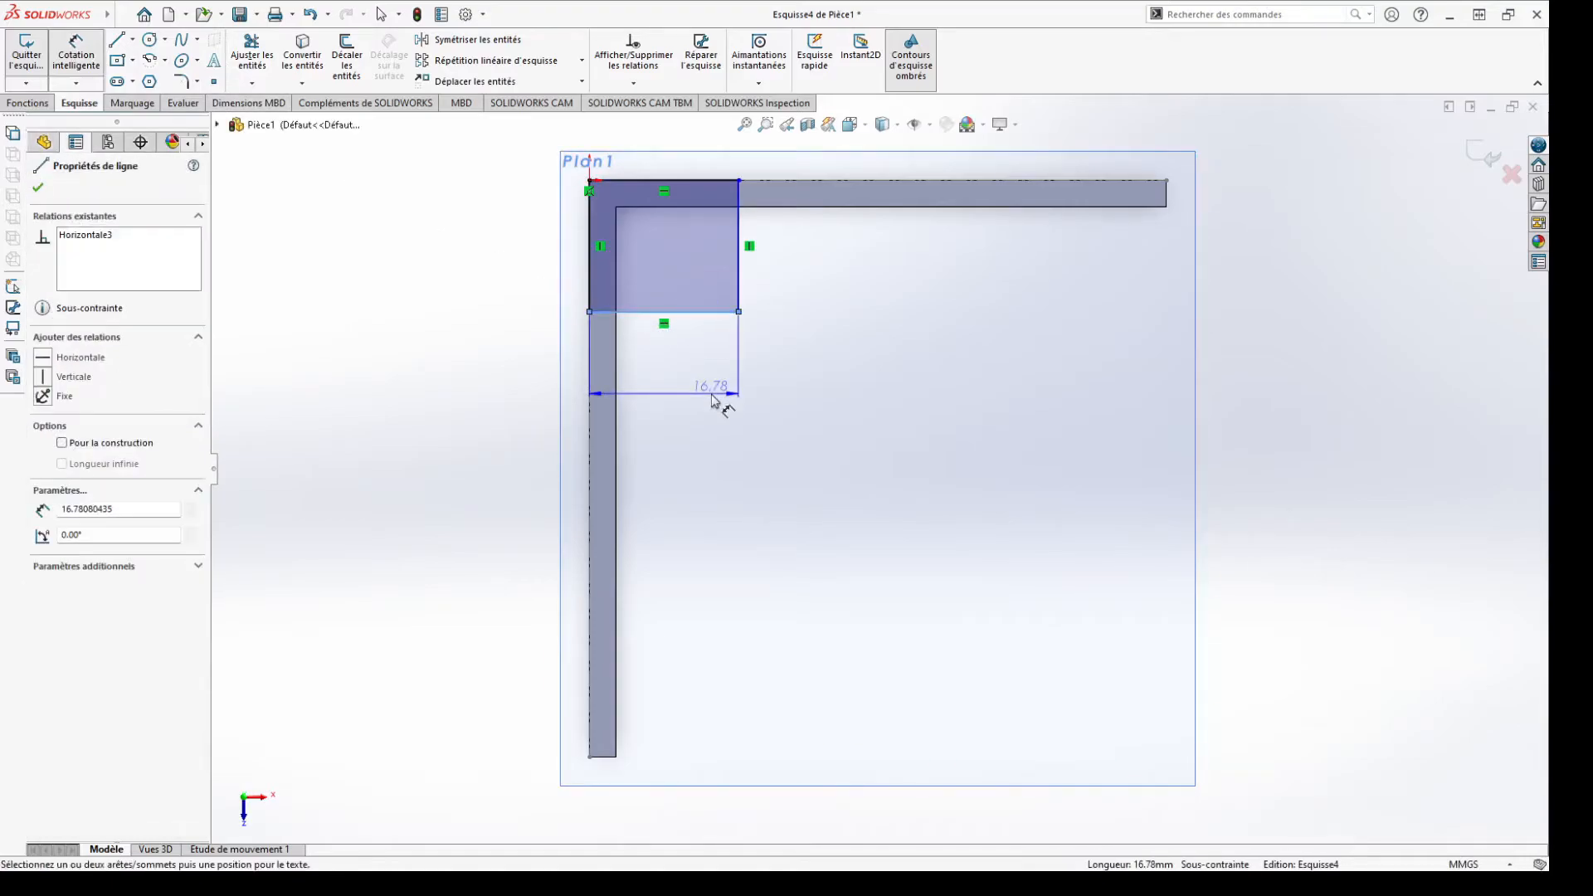
left_click(719, 408)
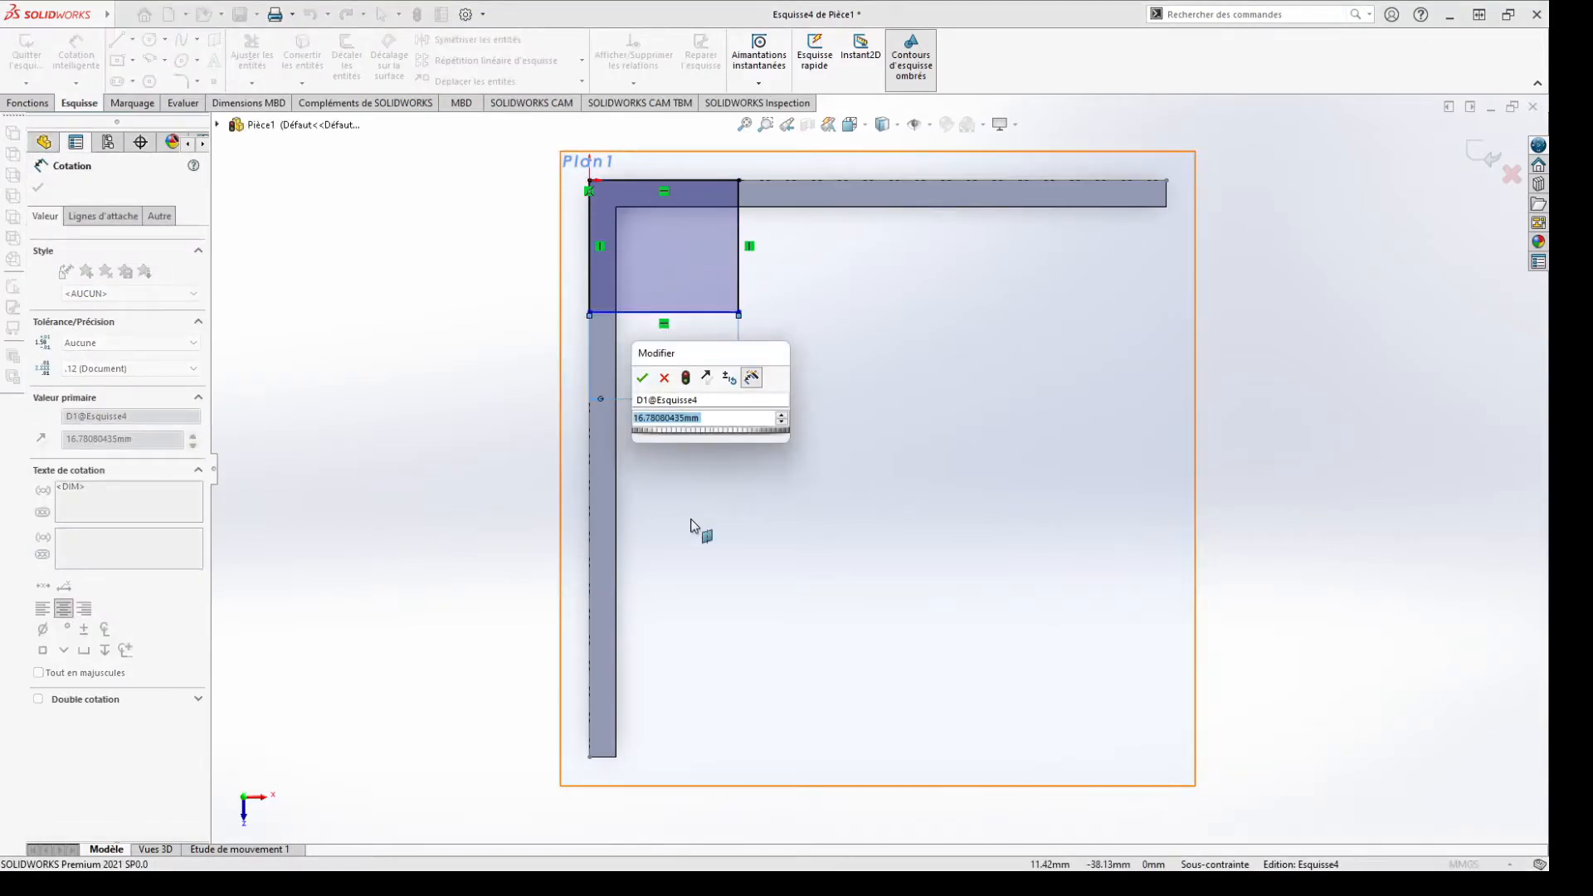
type("20")
key("Return")
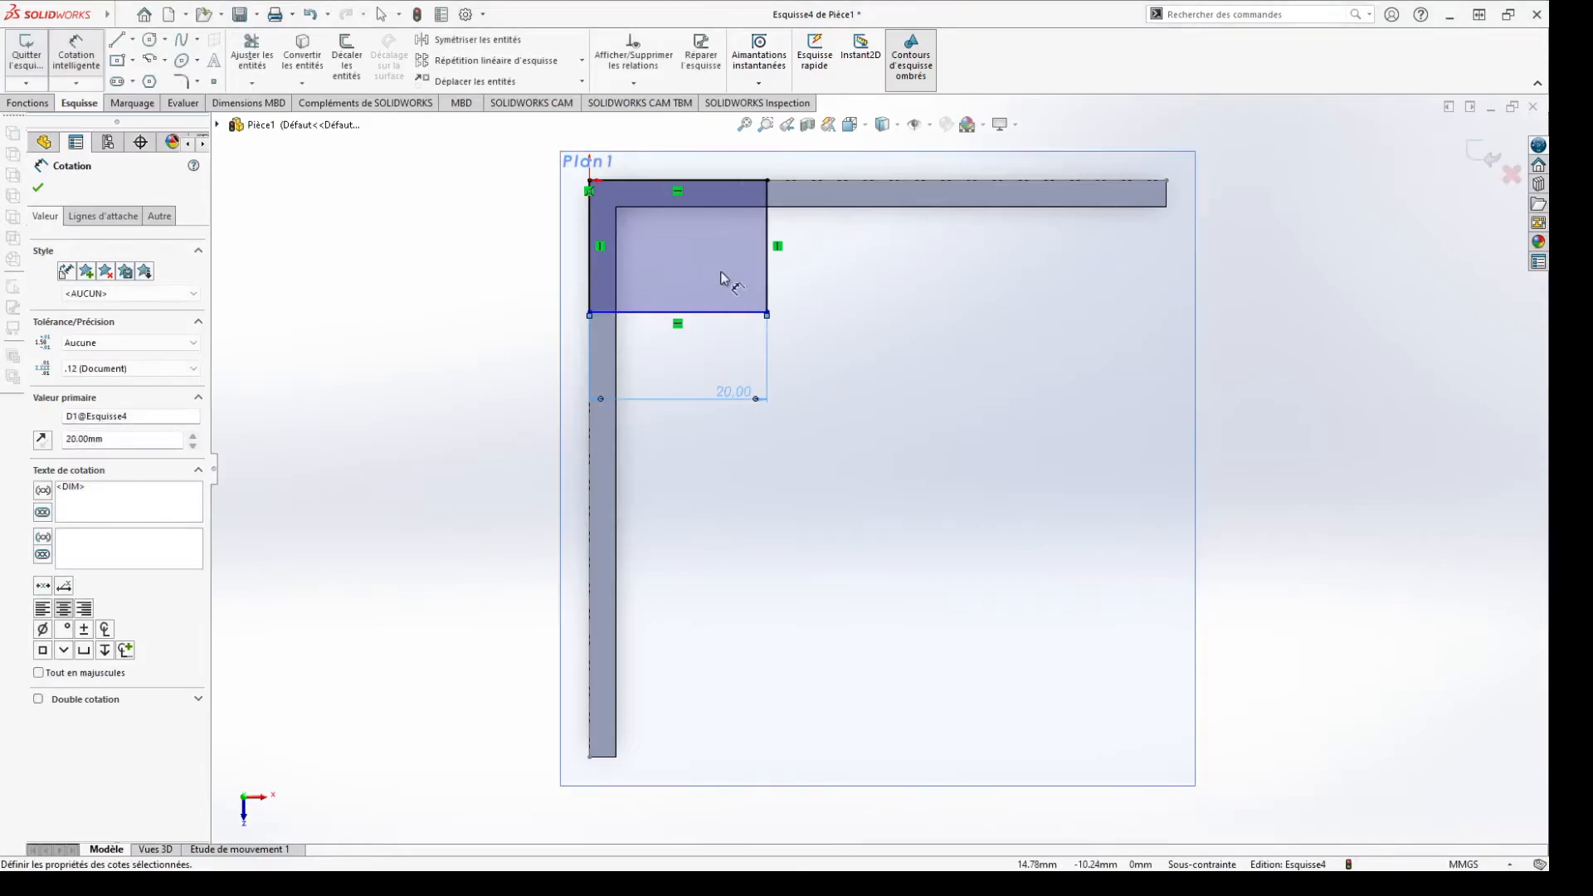
left_click(765, 294)
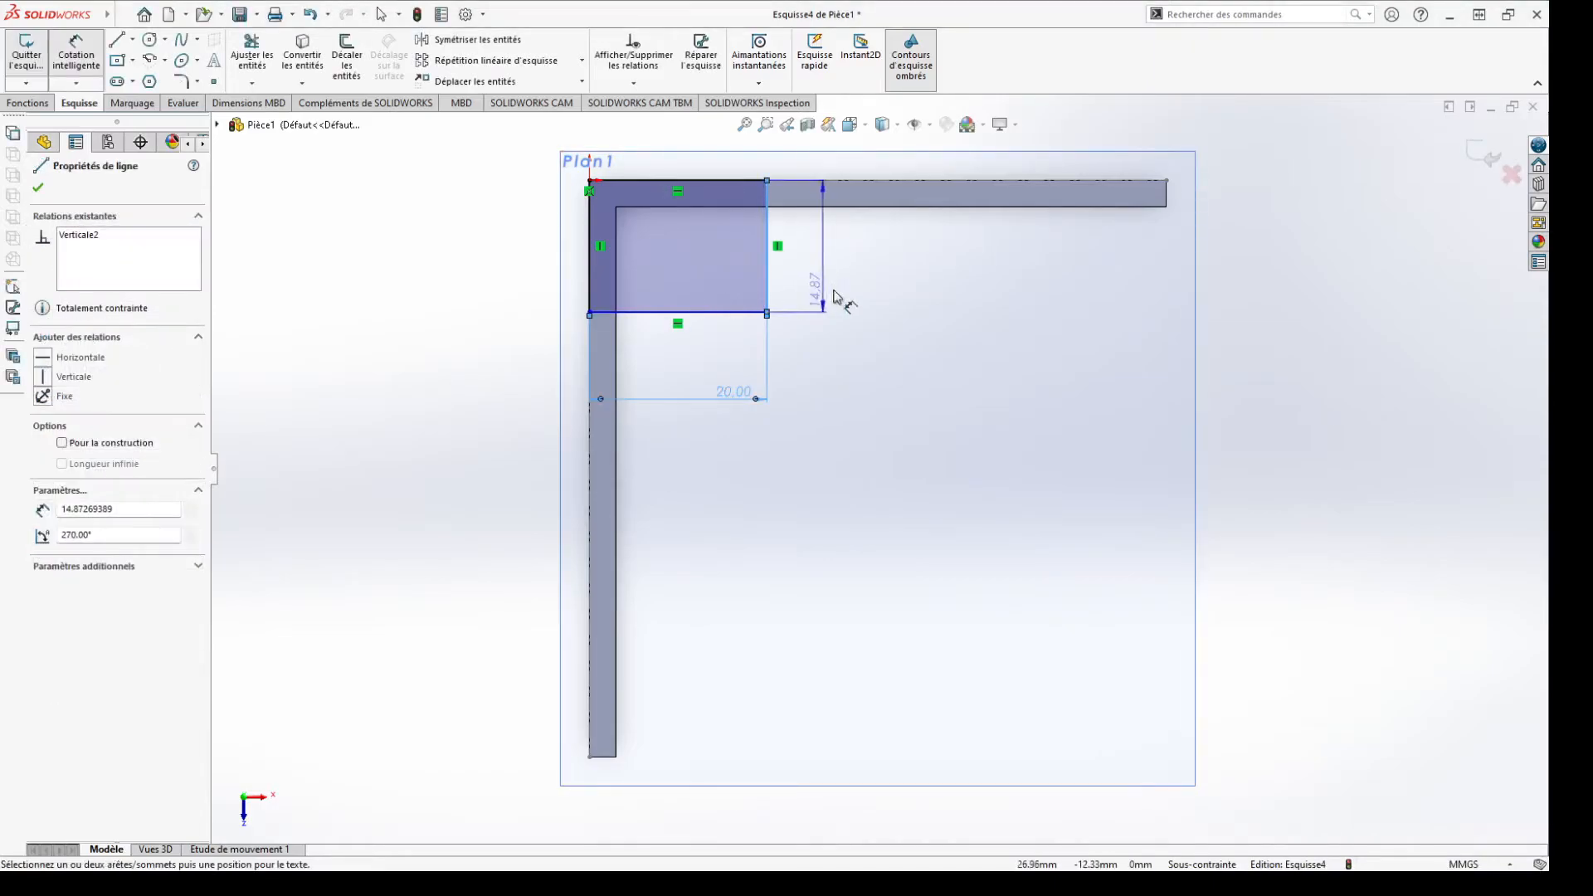
left_click(834, 303)
type("20")
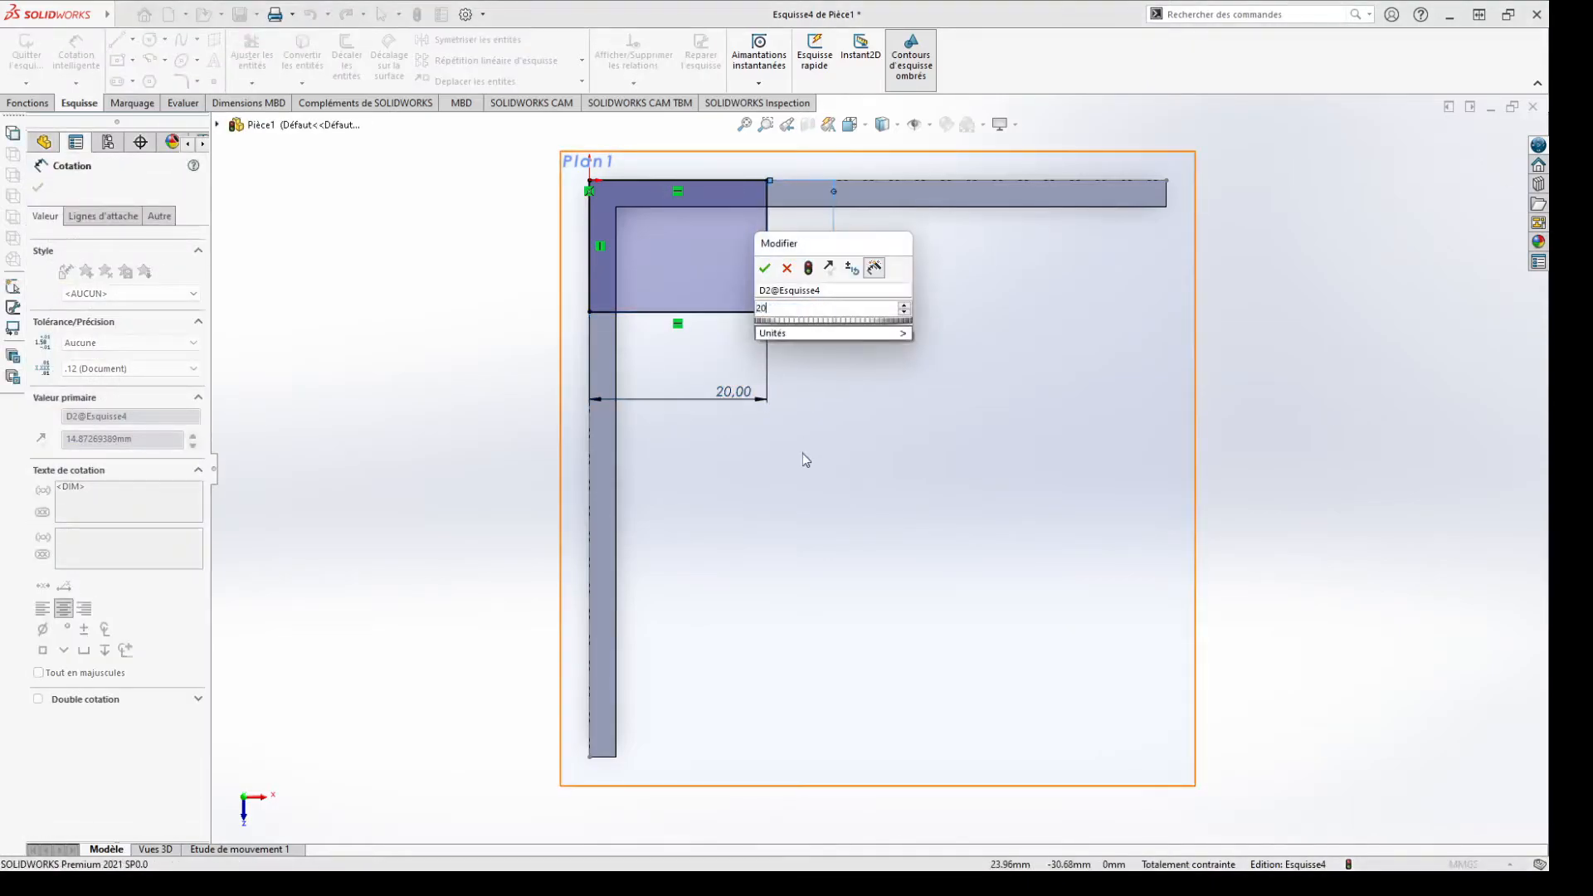
key("Return")
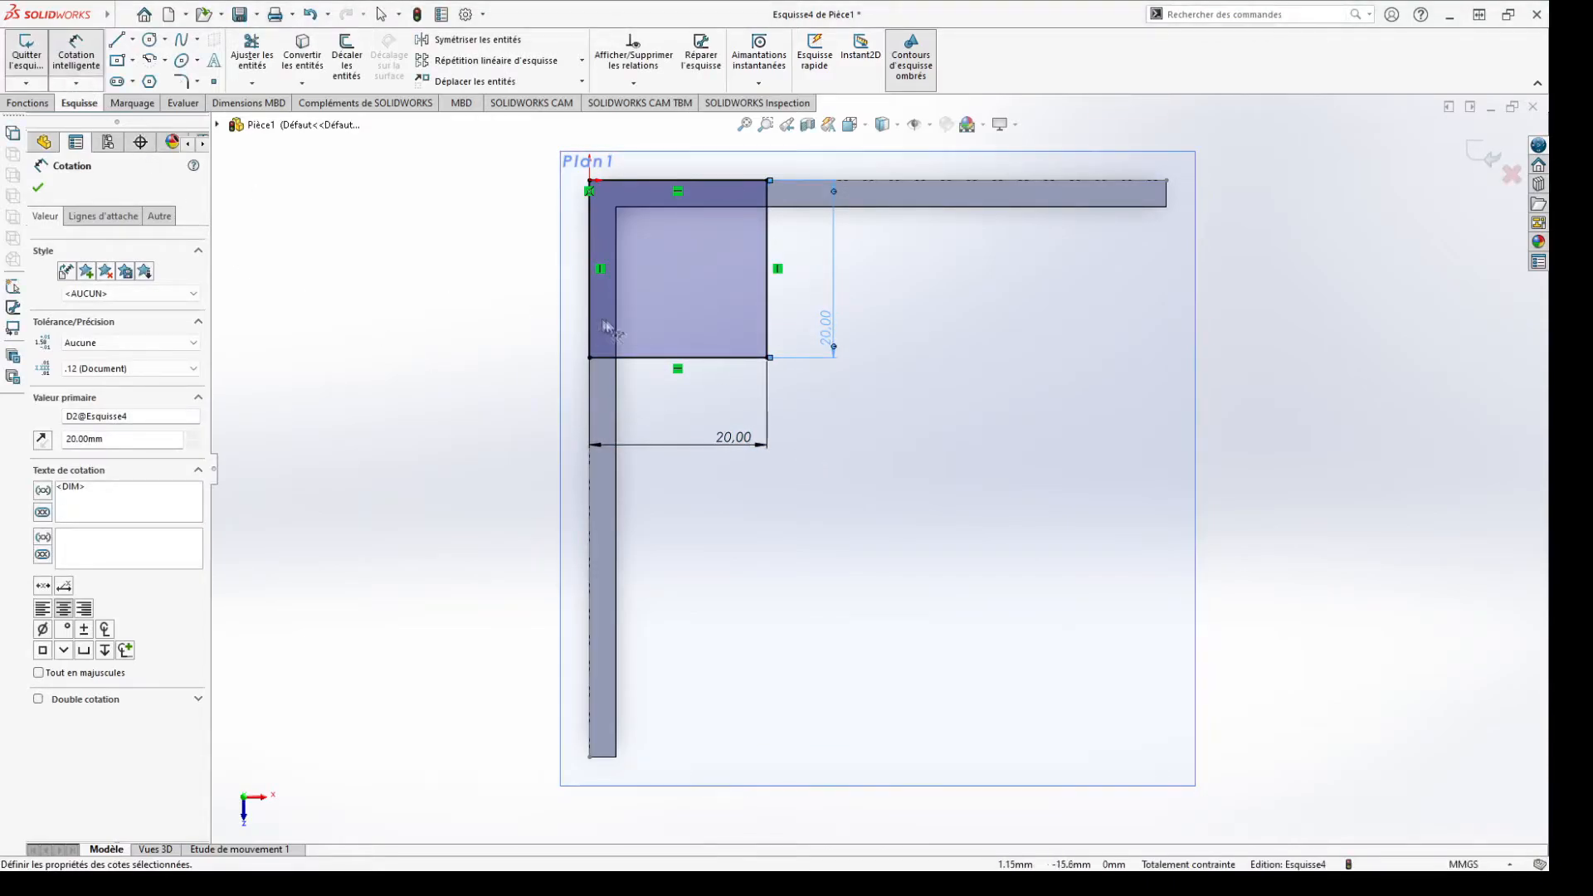
left_click(40, 188)
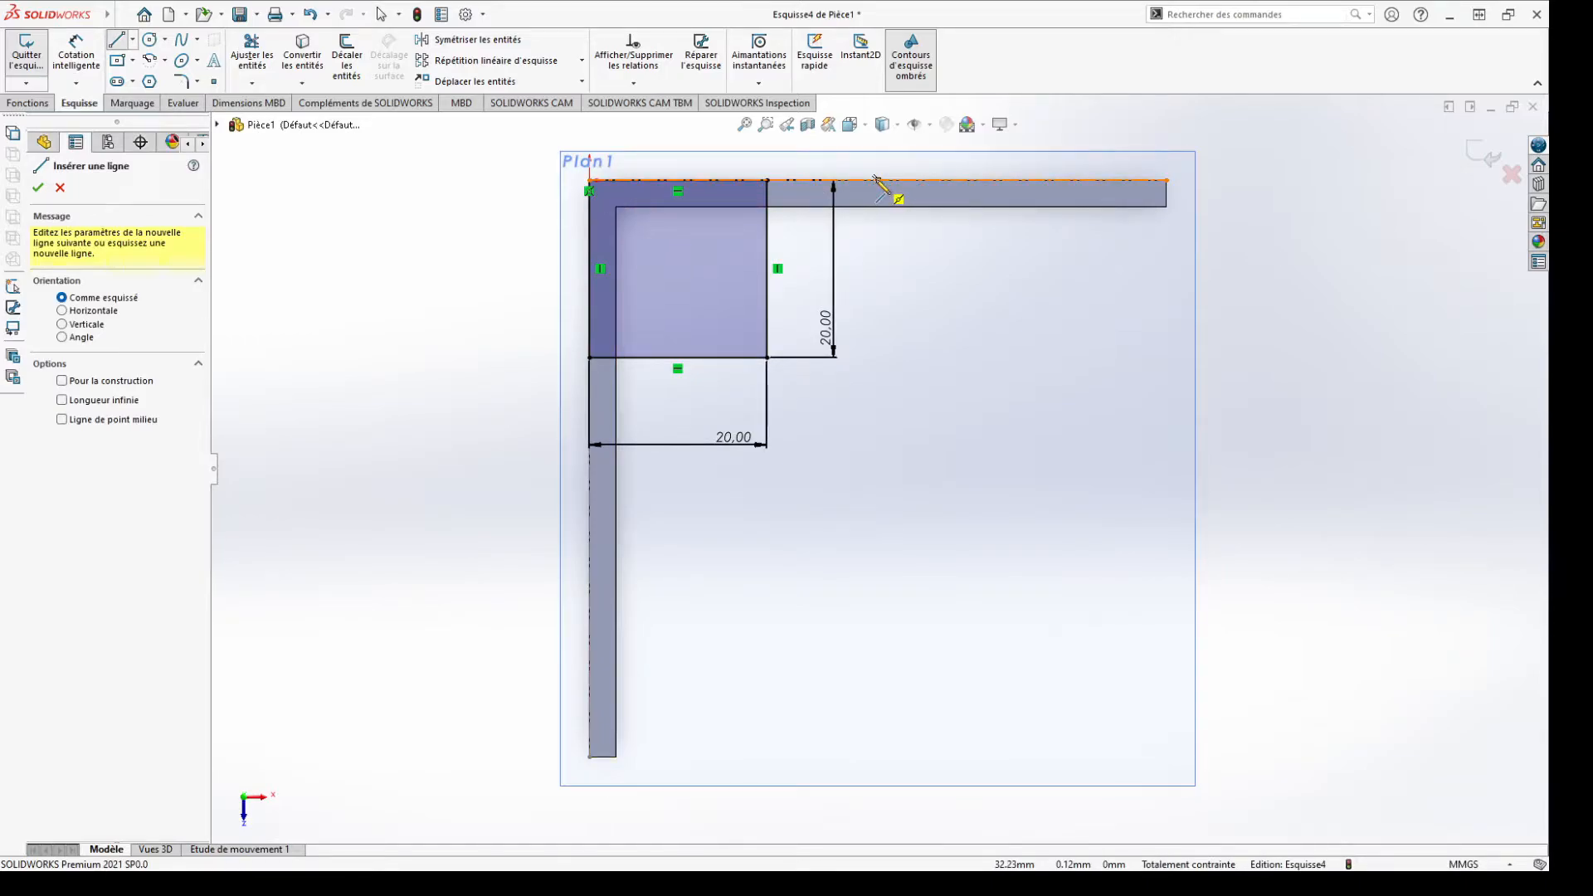
Sketch a closed outline through both plates' outer-edge midpoints and the square's free corner, with edge segments of about 6.5 and 12.7 mm joined by a diagonal
left_click(877, 179)
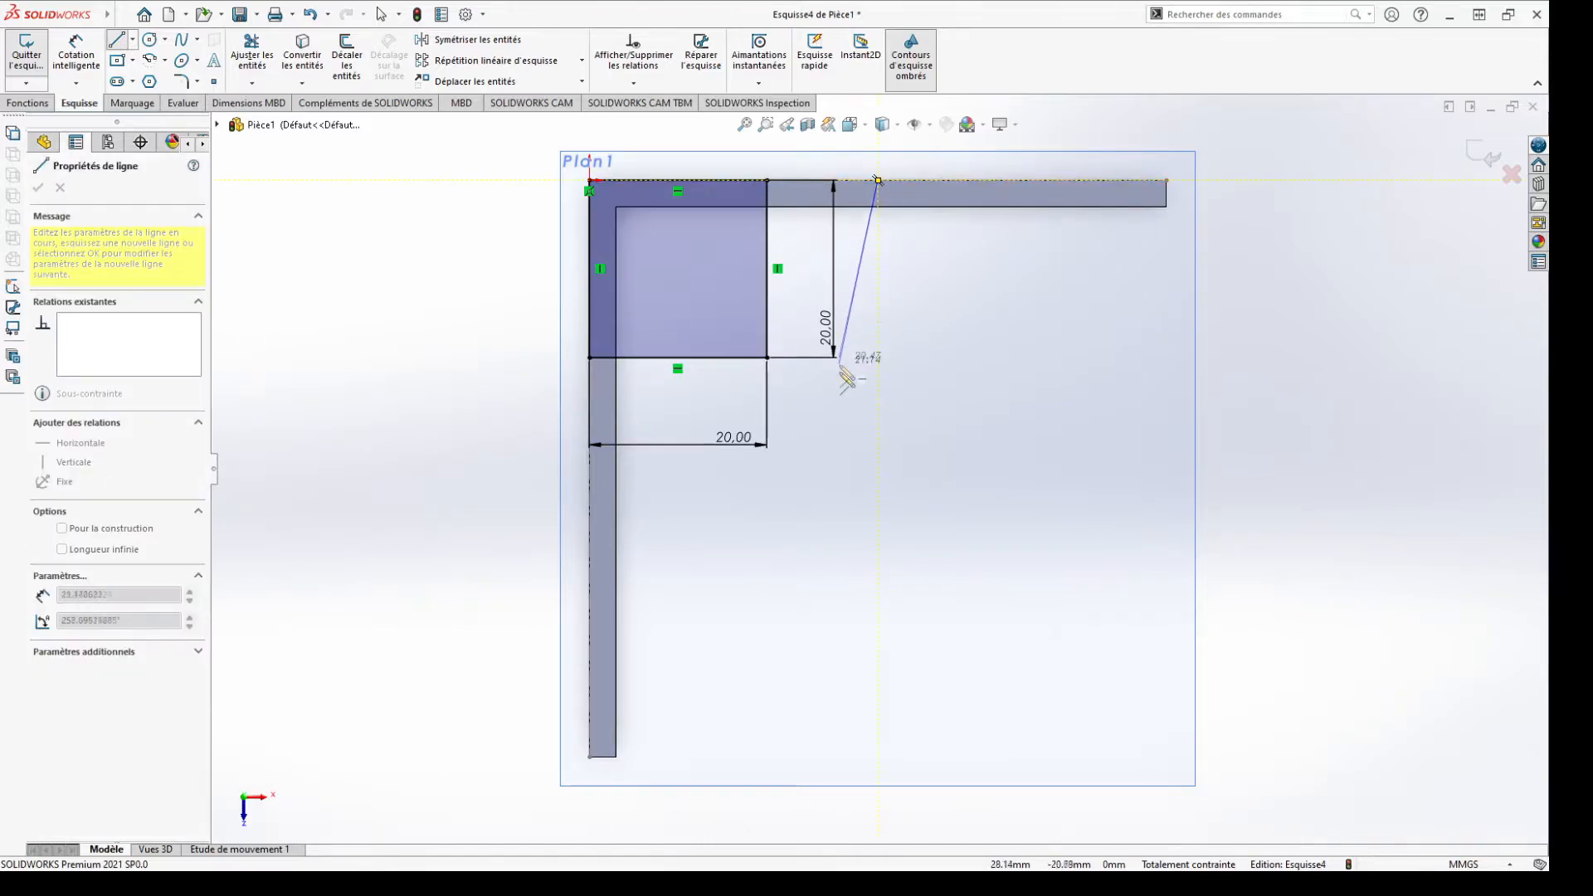
left_click(766, 358)
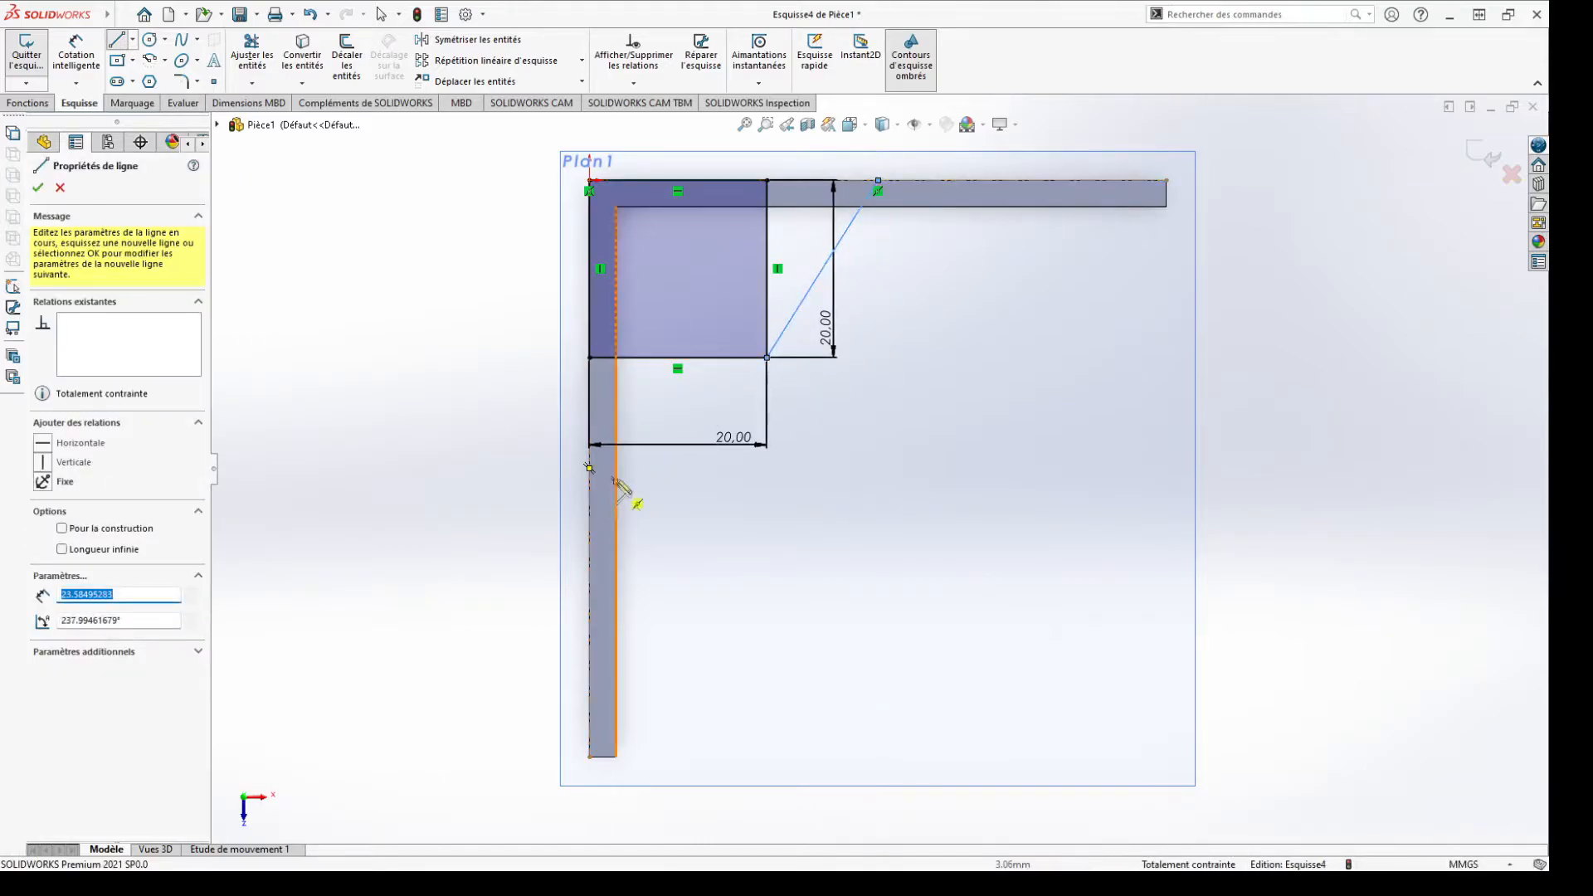
left_click(766, 358)
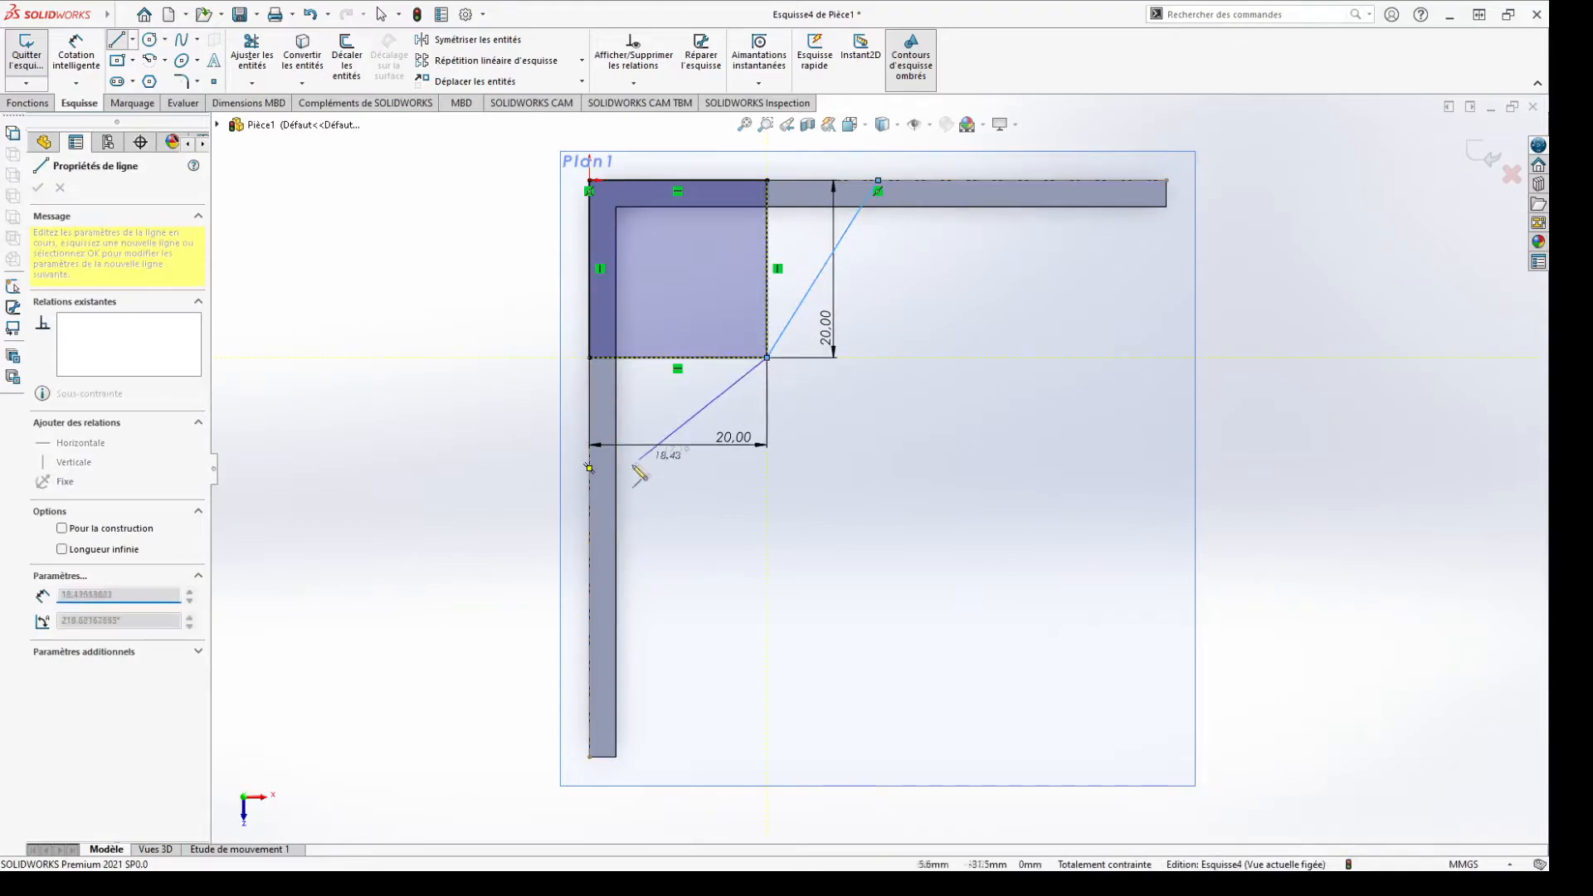
left_click(589, 469)
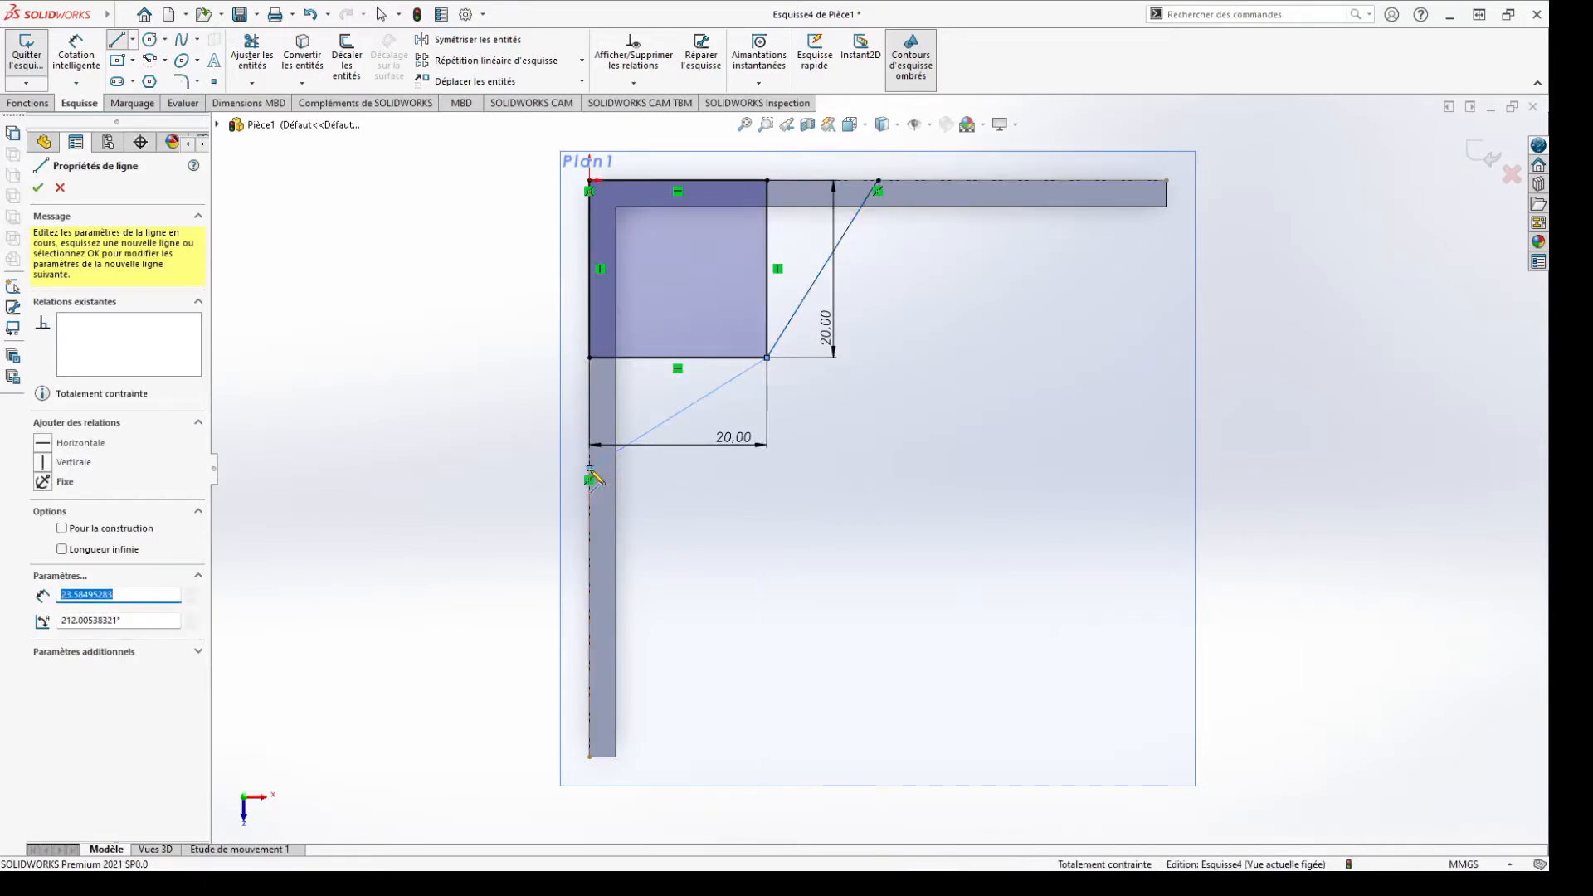
left_click(589, 526)
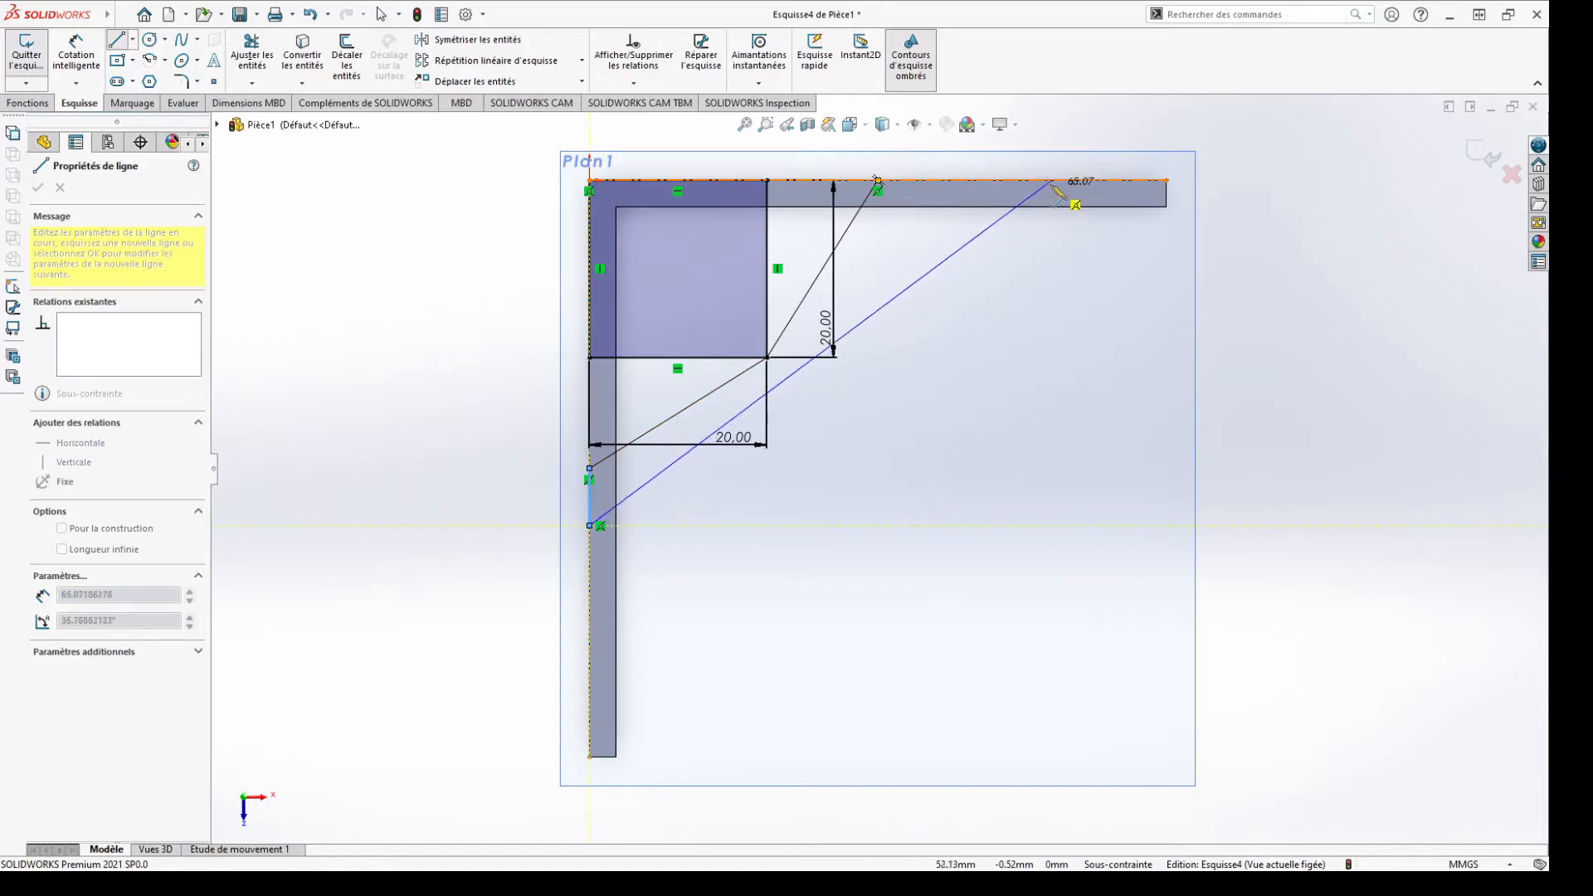
left_click(991, 180)
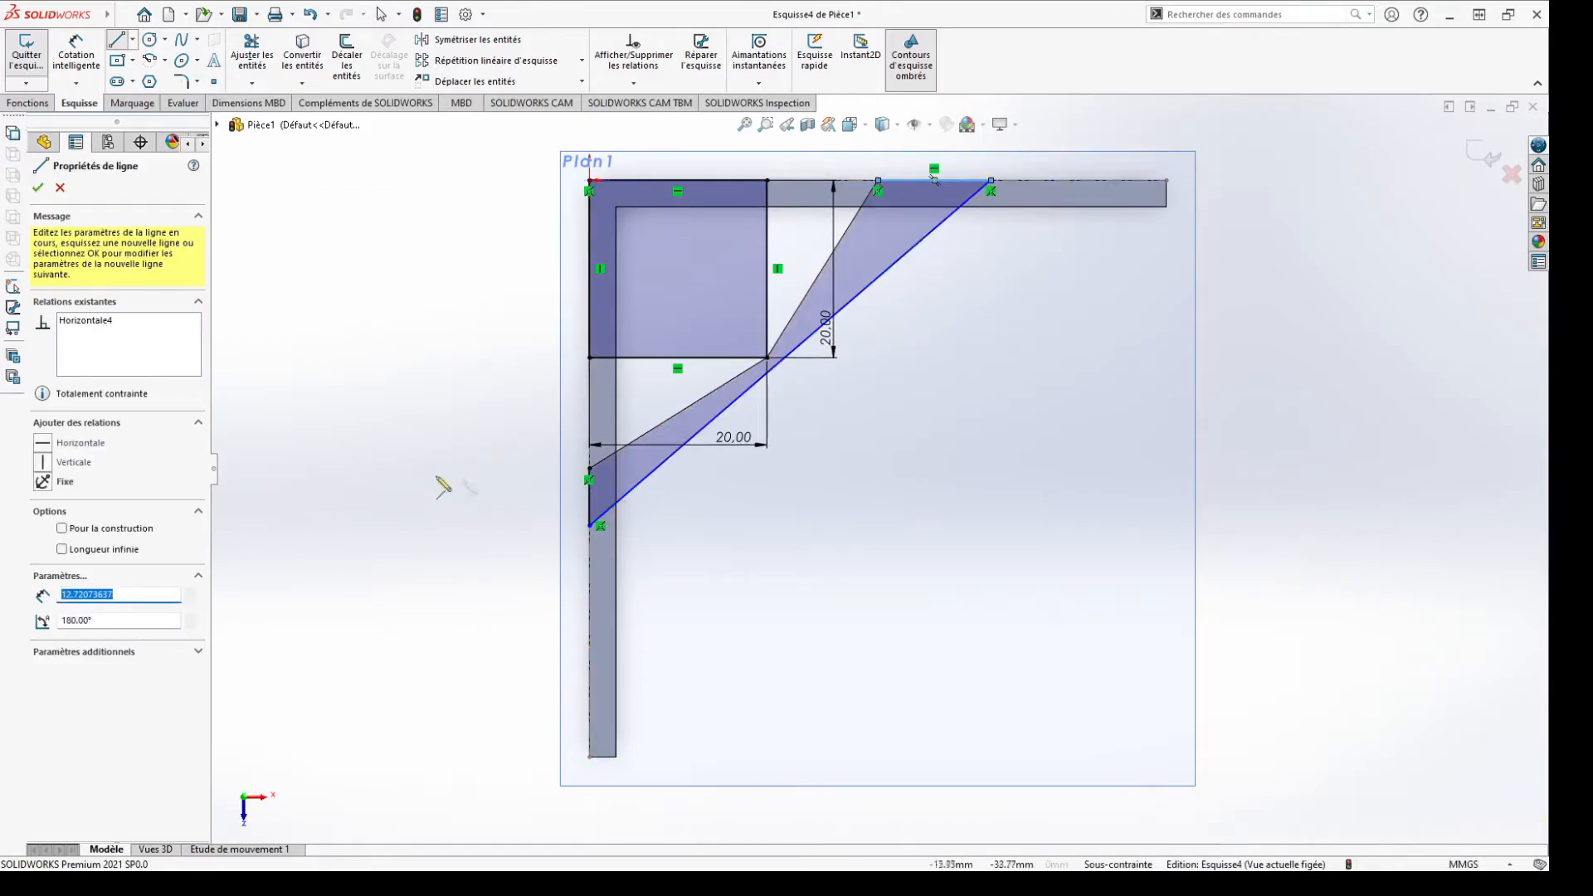
key("Escape")
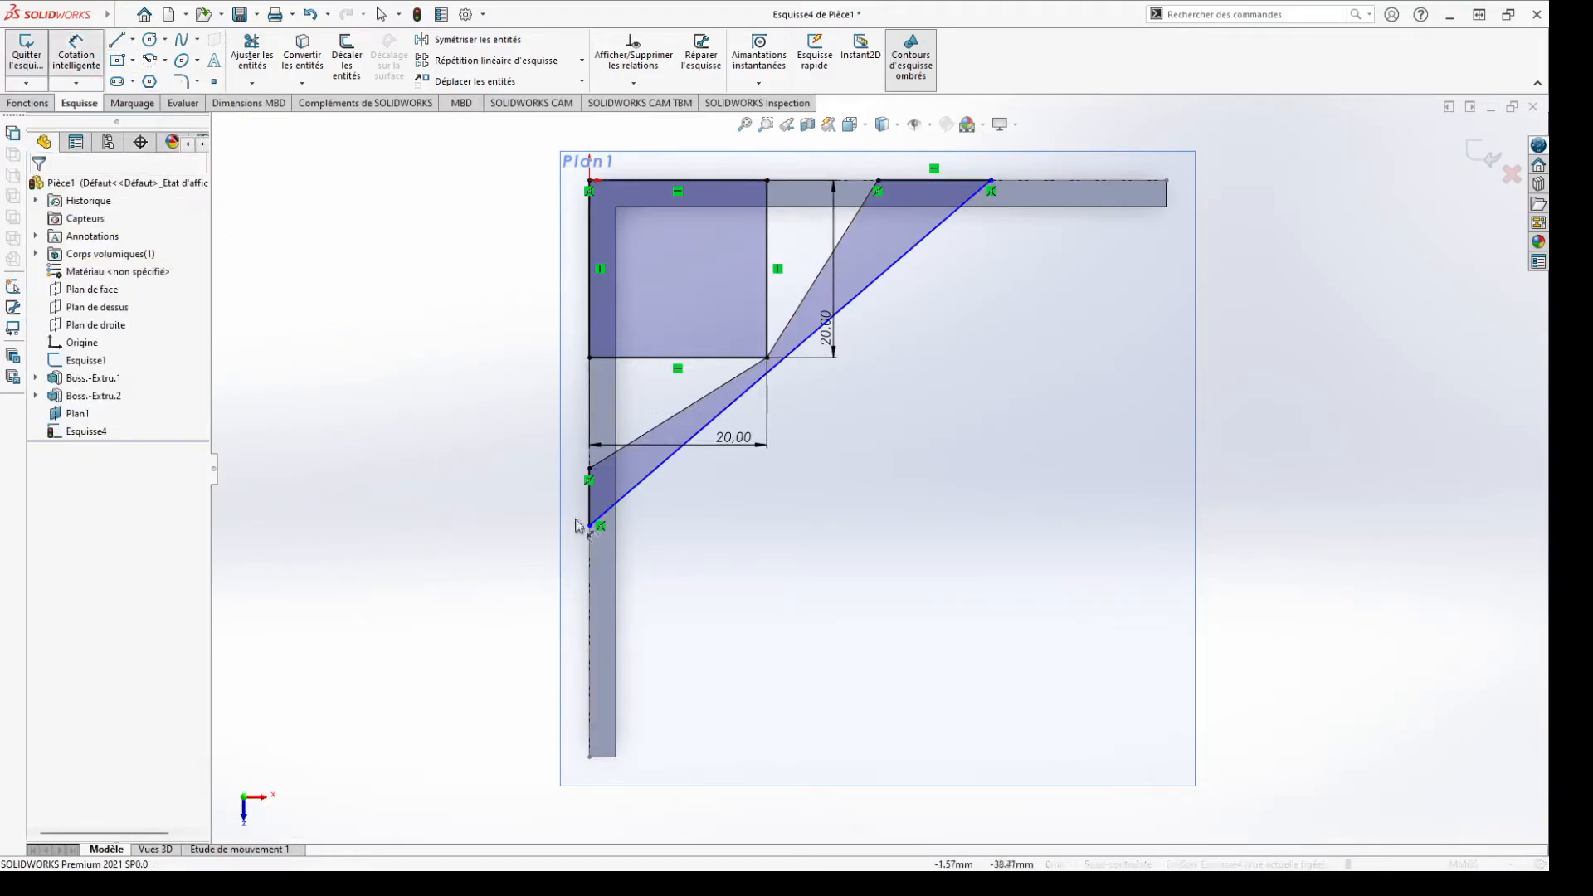
Dimension the outline's short vertical segment along the plate's outer edge to 12 mm
left_click(591, 500)
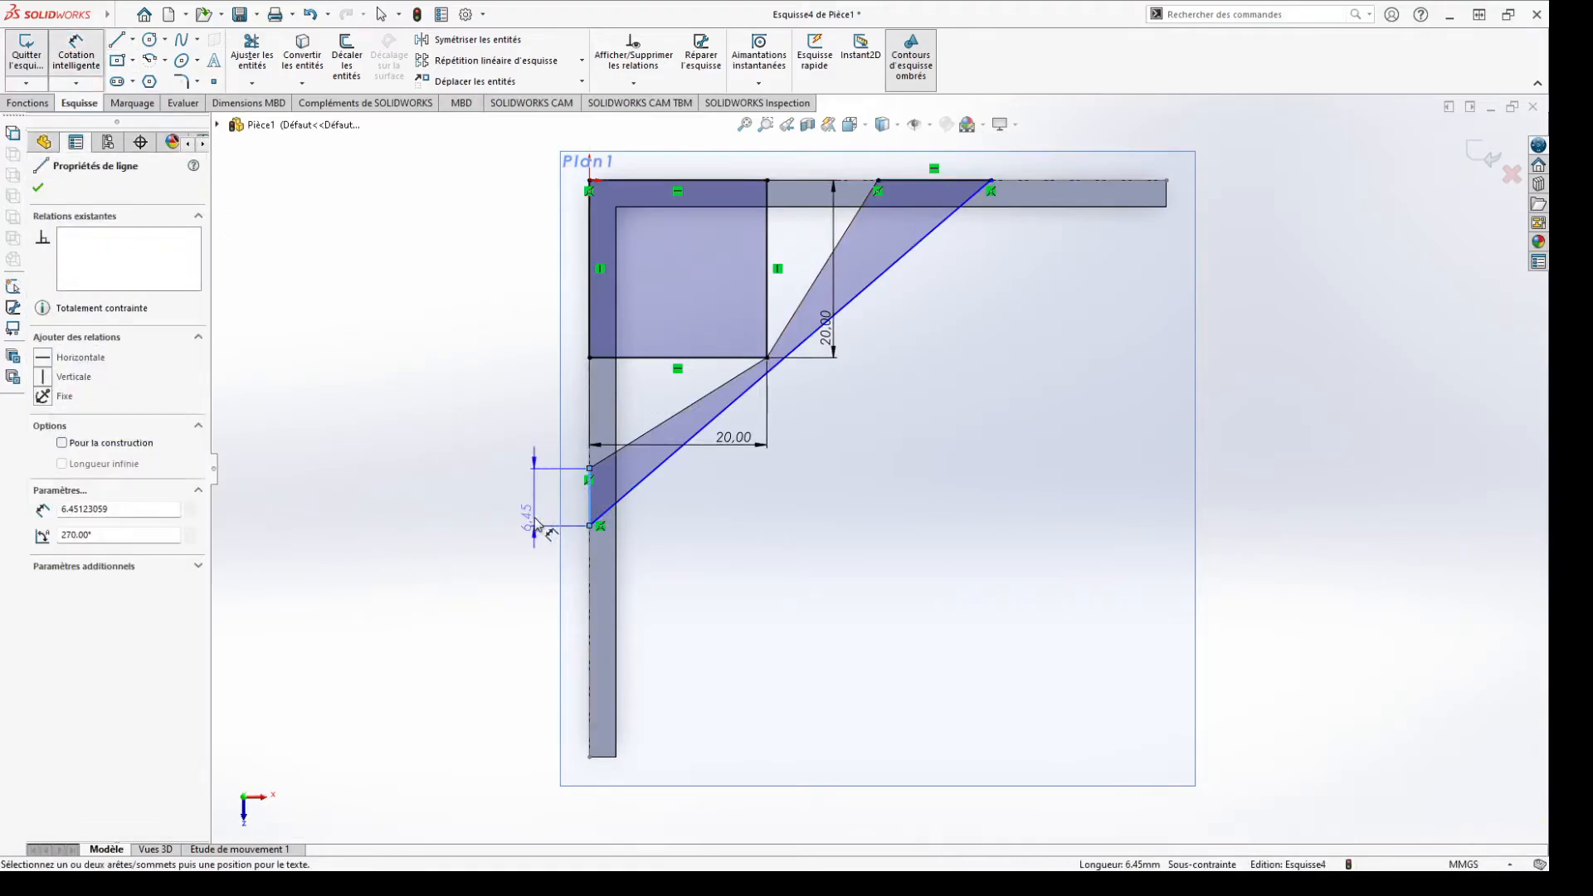
left_click(538, 524)
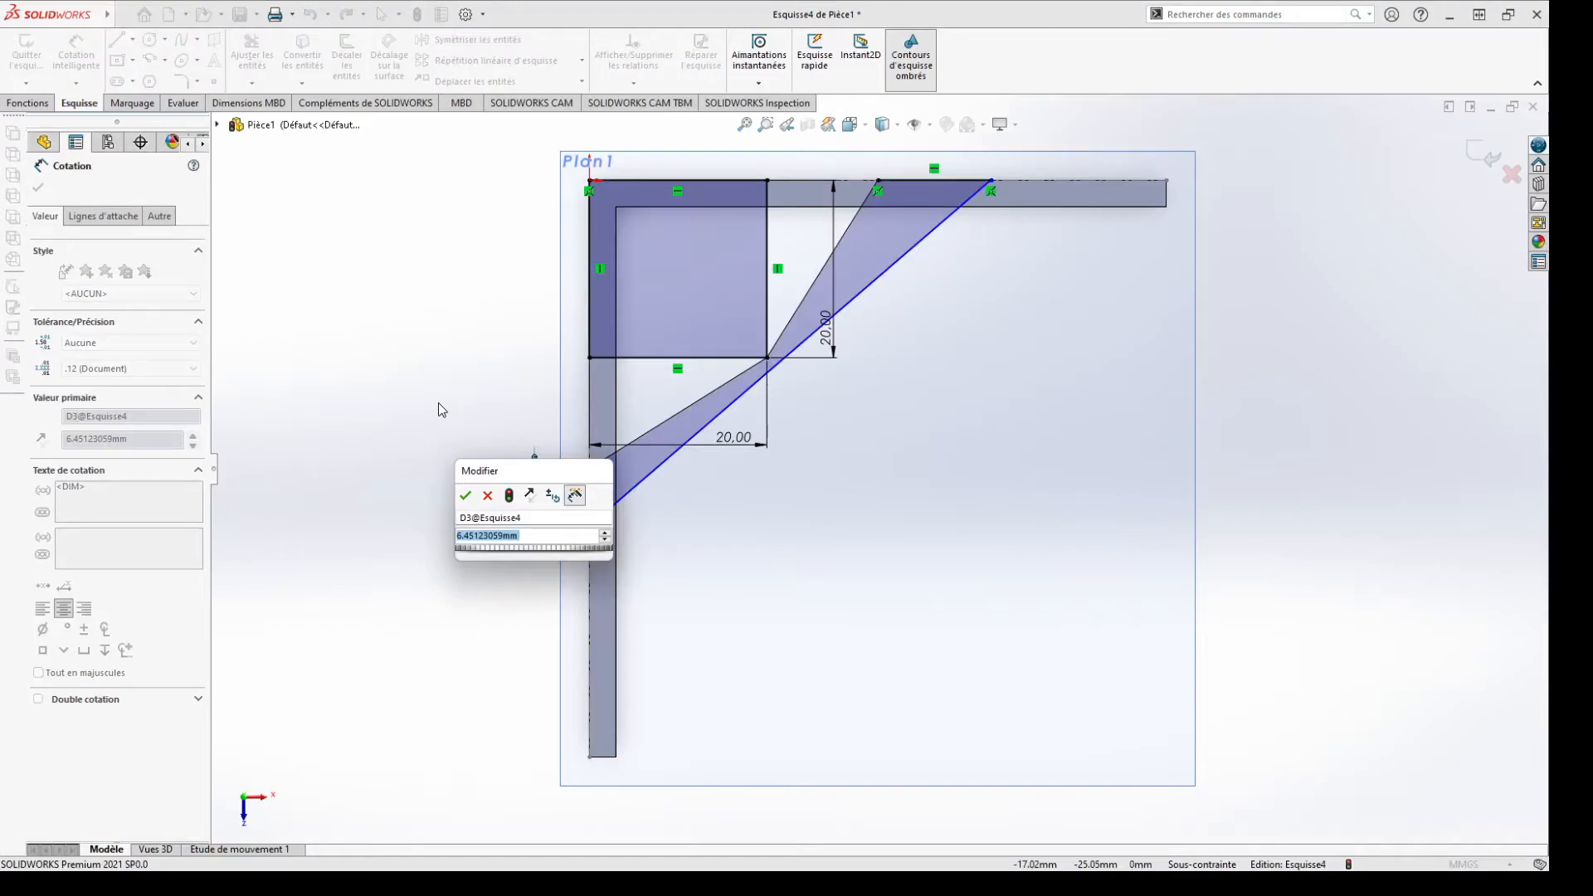
type("12")
key("Return")
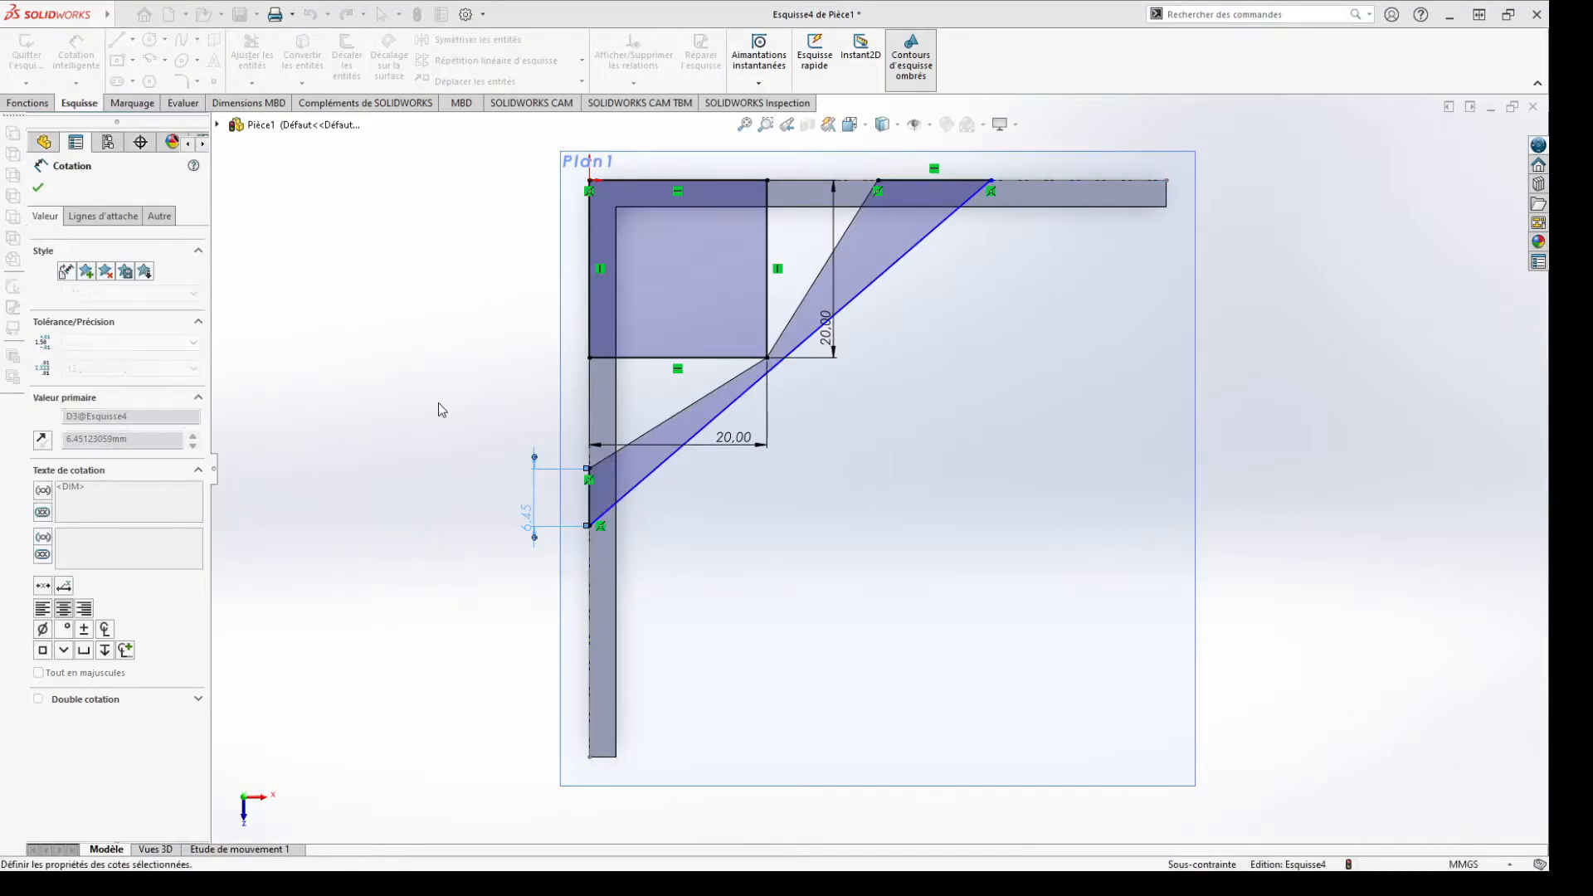
Dimension the outline's short horizontal segment along the other plate's outer edge to 12 mm
left_click(969, 184)
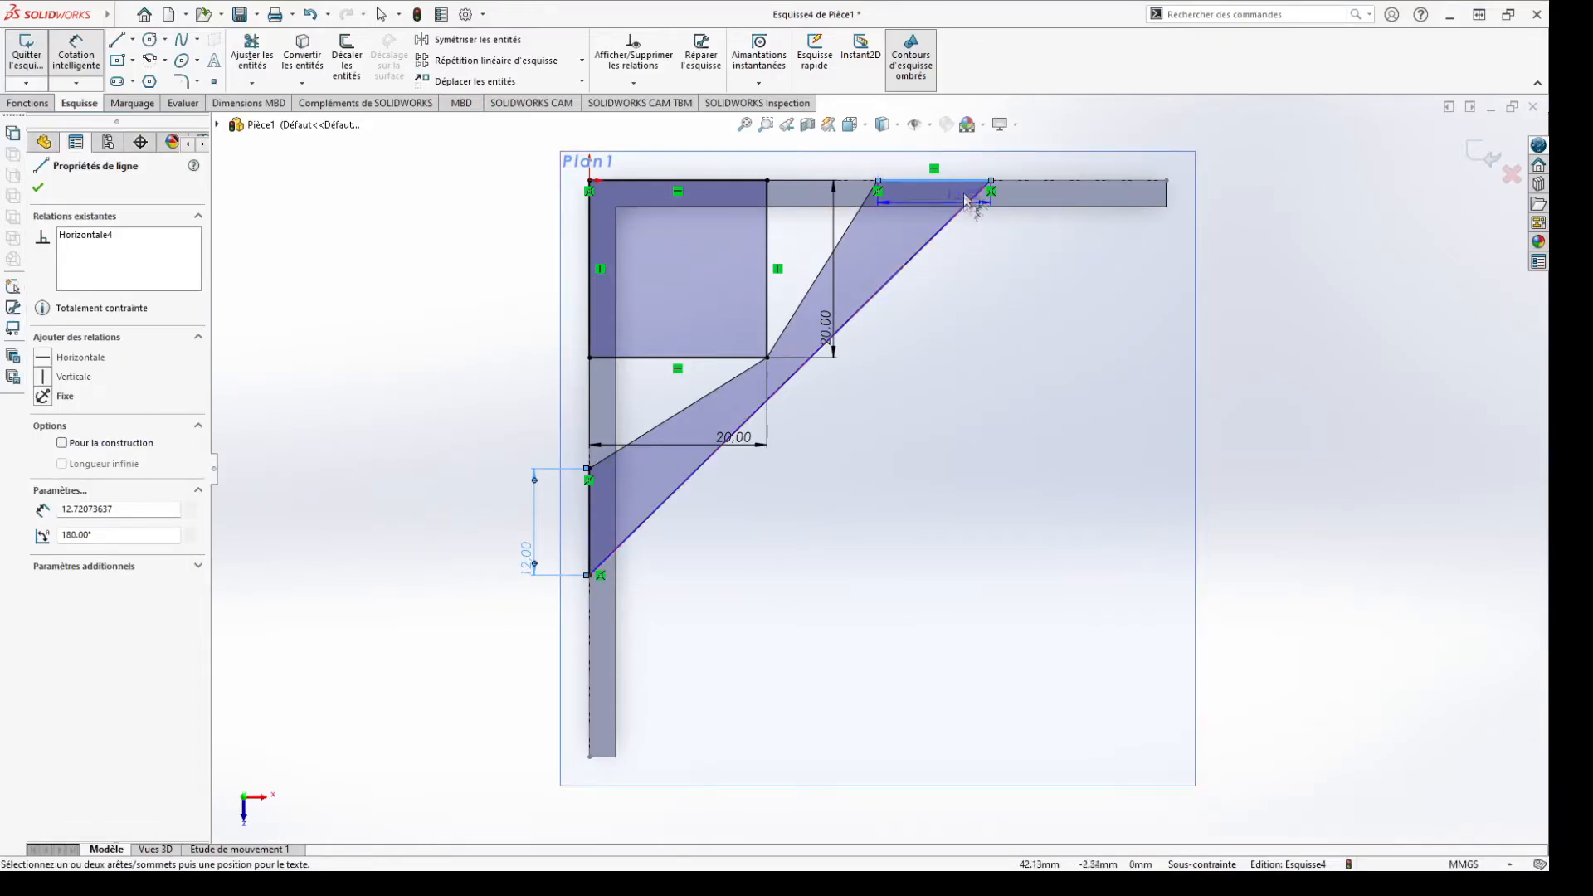
left_click(969, 149)
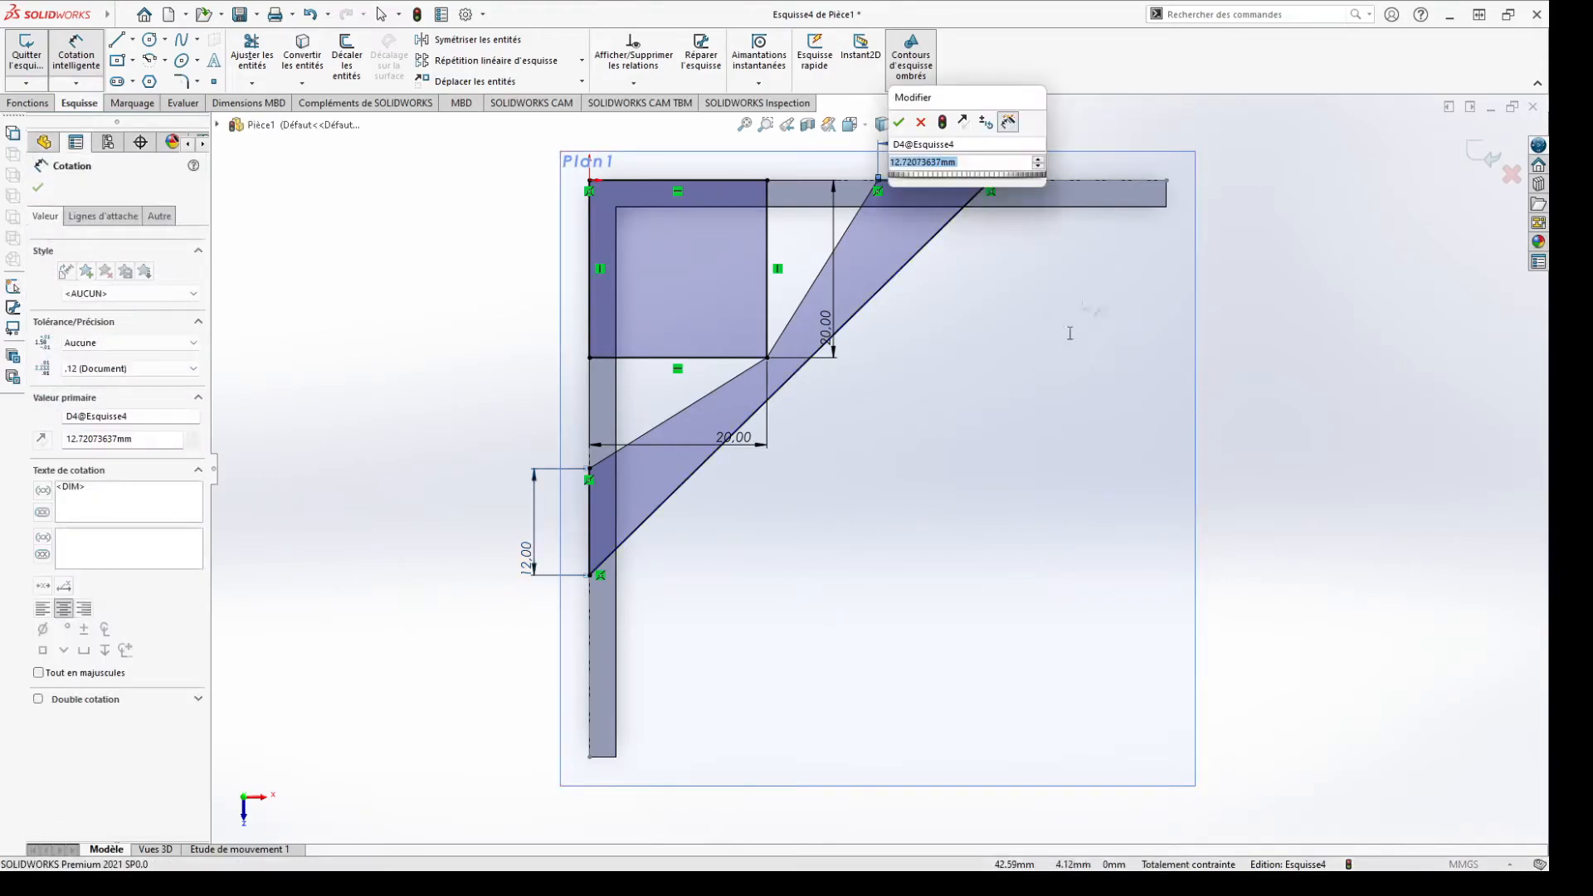
type("12")
key("Return")
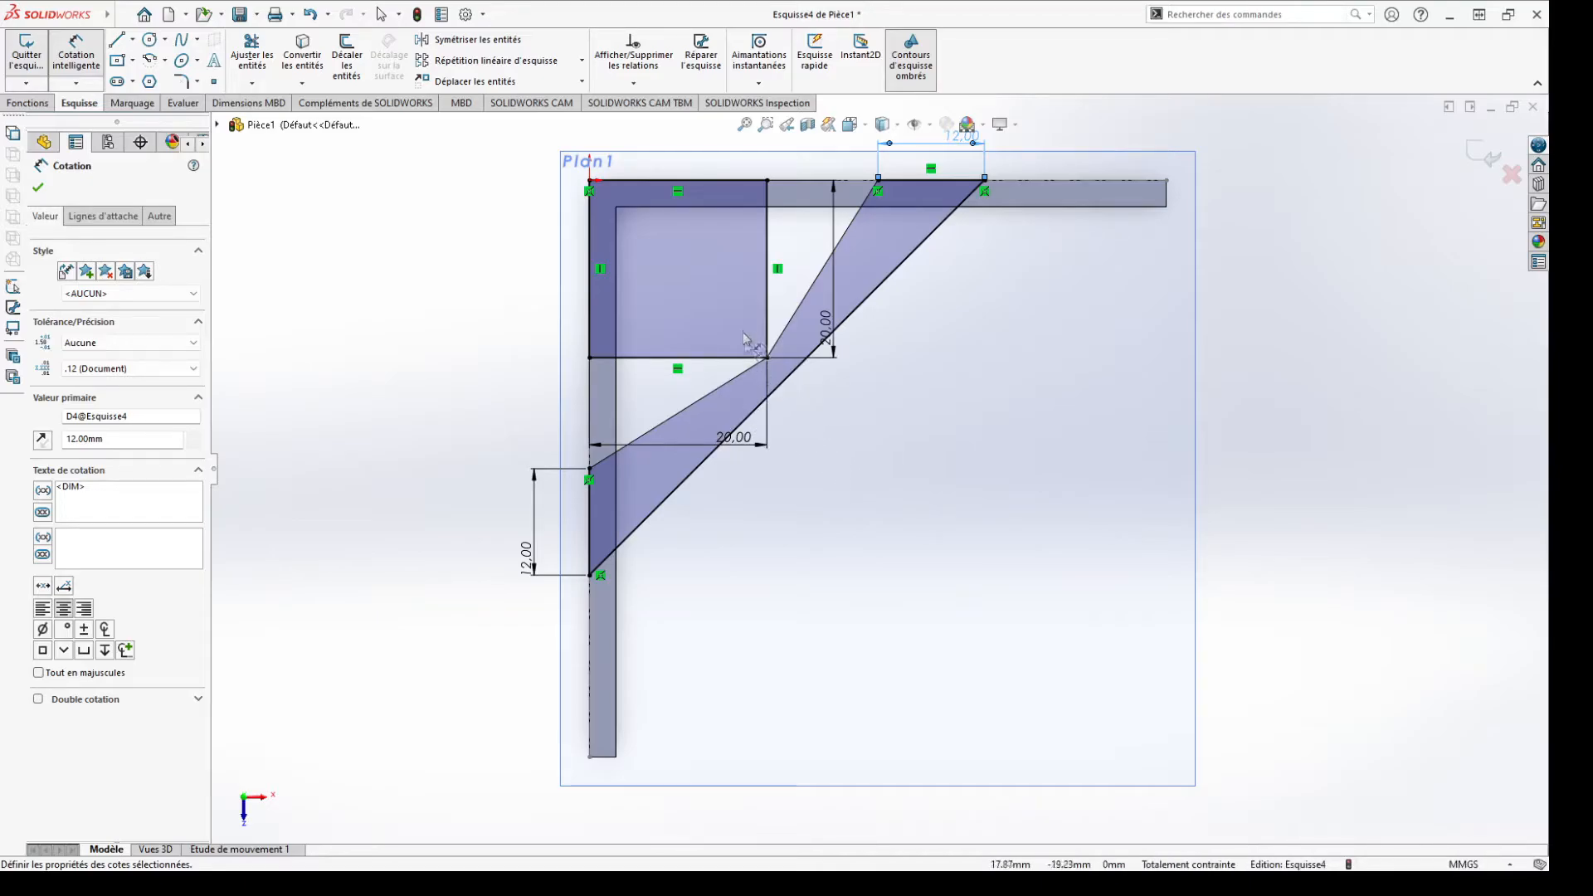
left_click(803, 304)
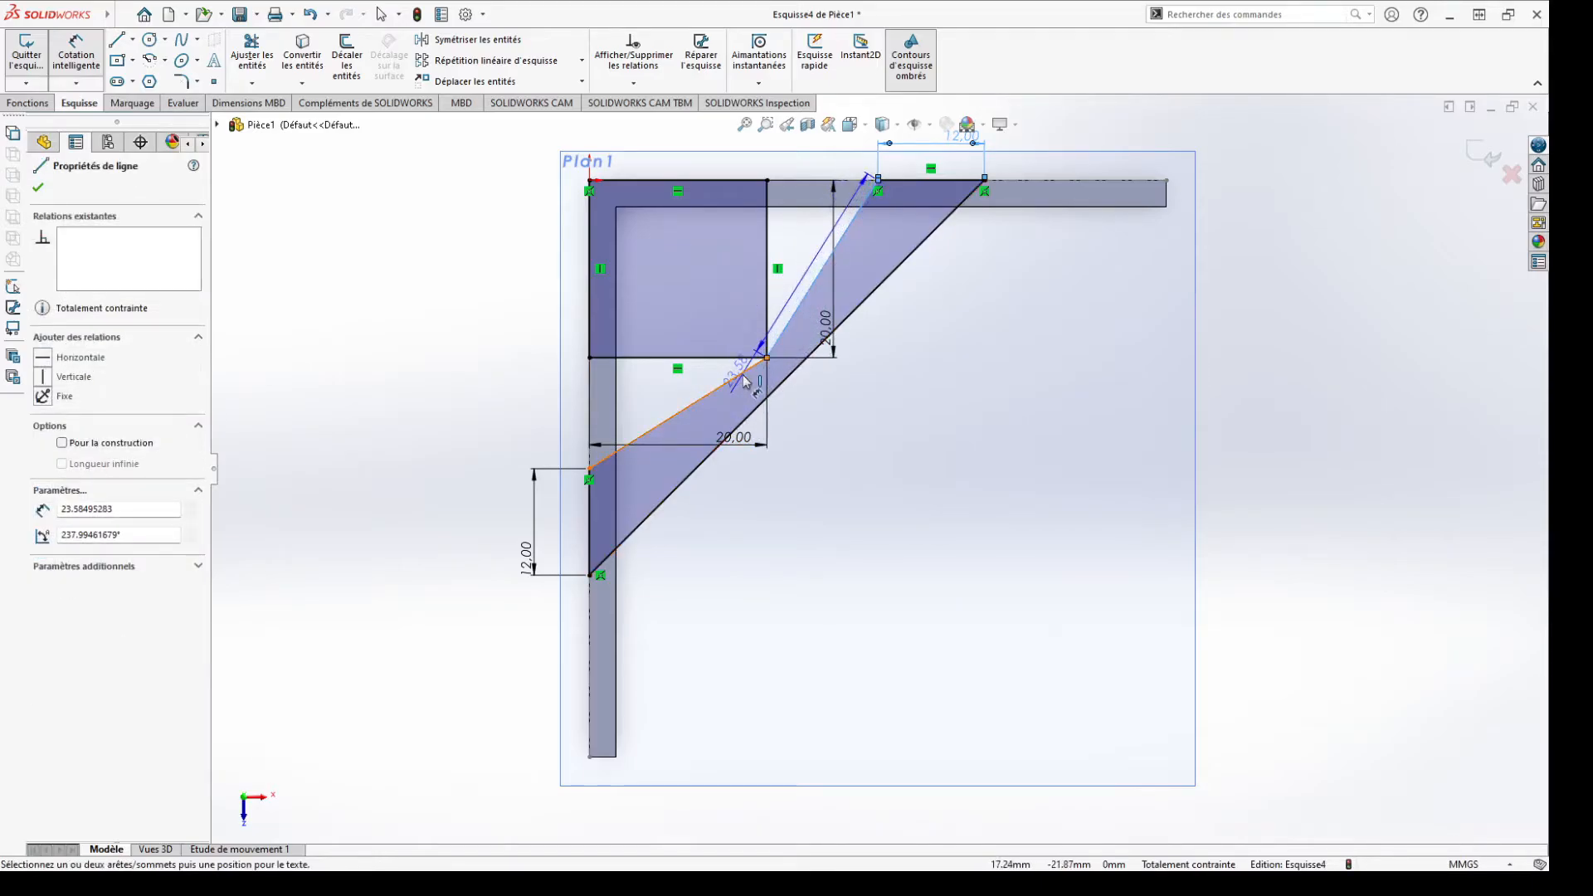
key("Escape")
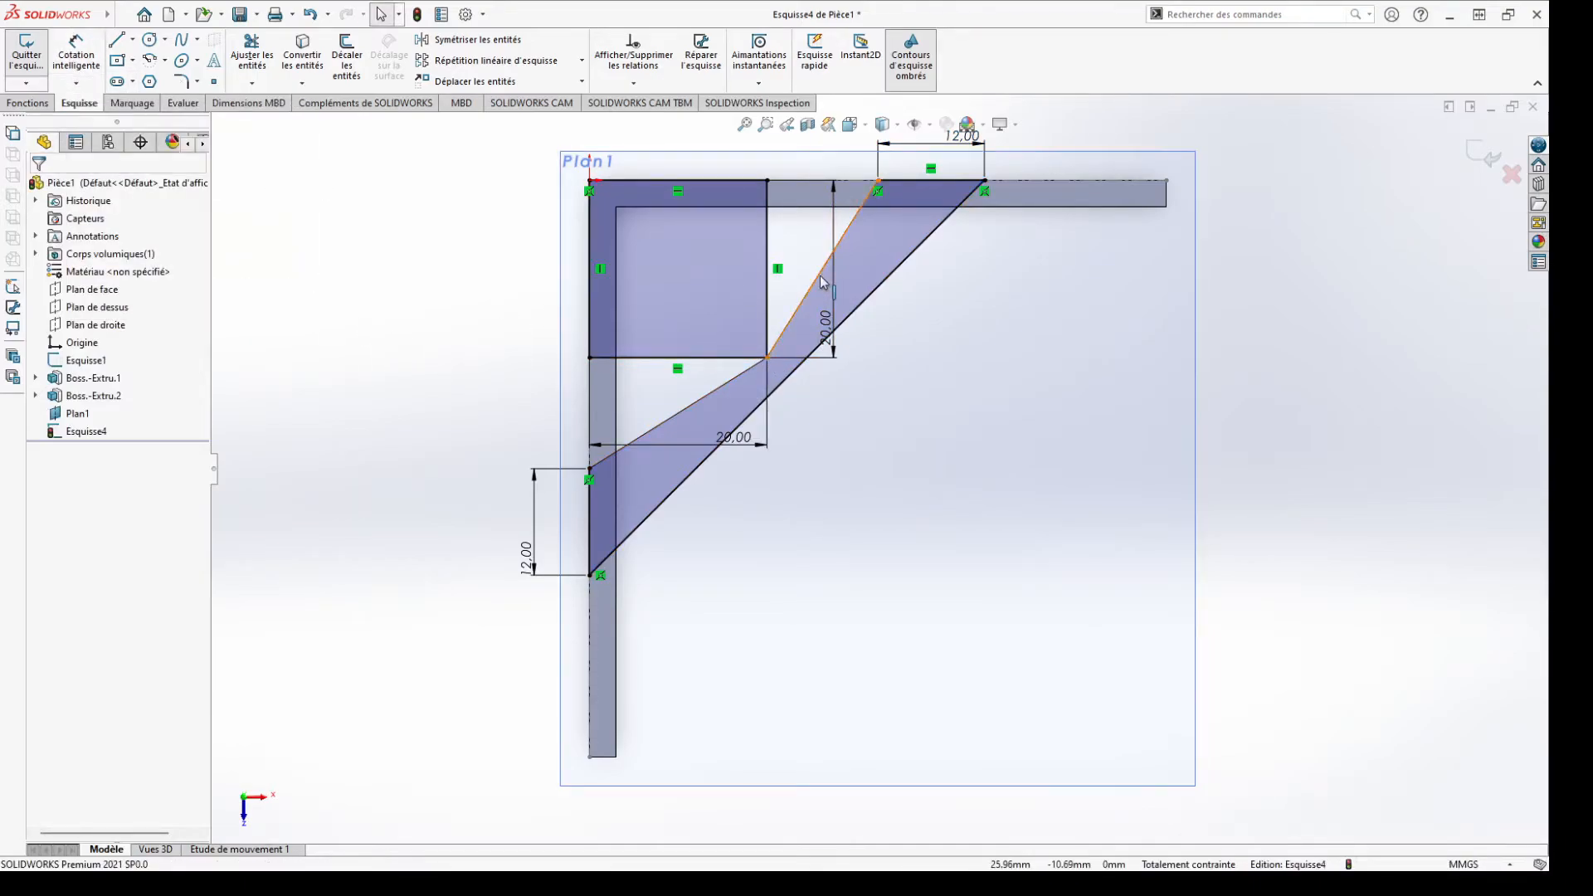
Delete the two slanted outline lines that meet at the square's free corner
left_click(678, 417)
key("Delete")
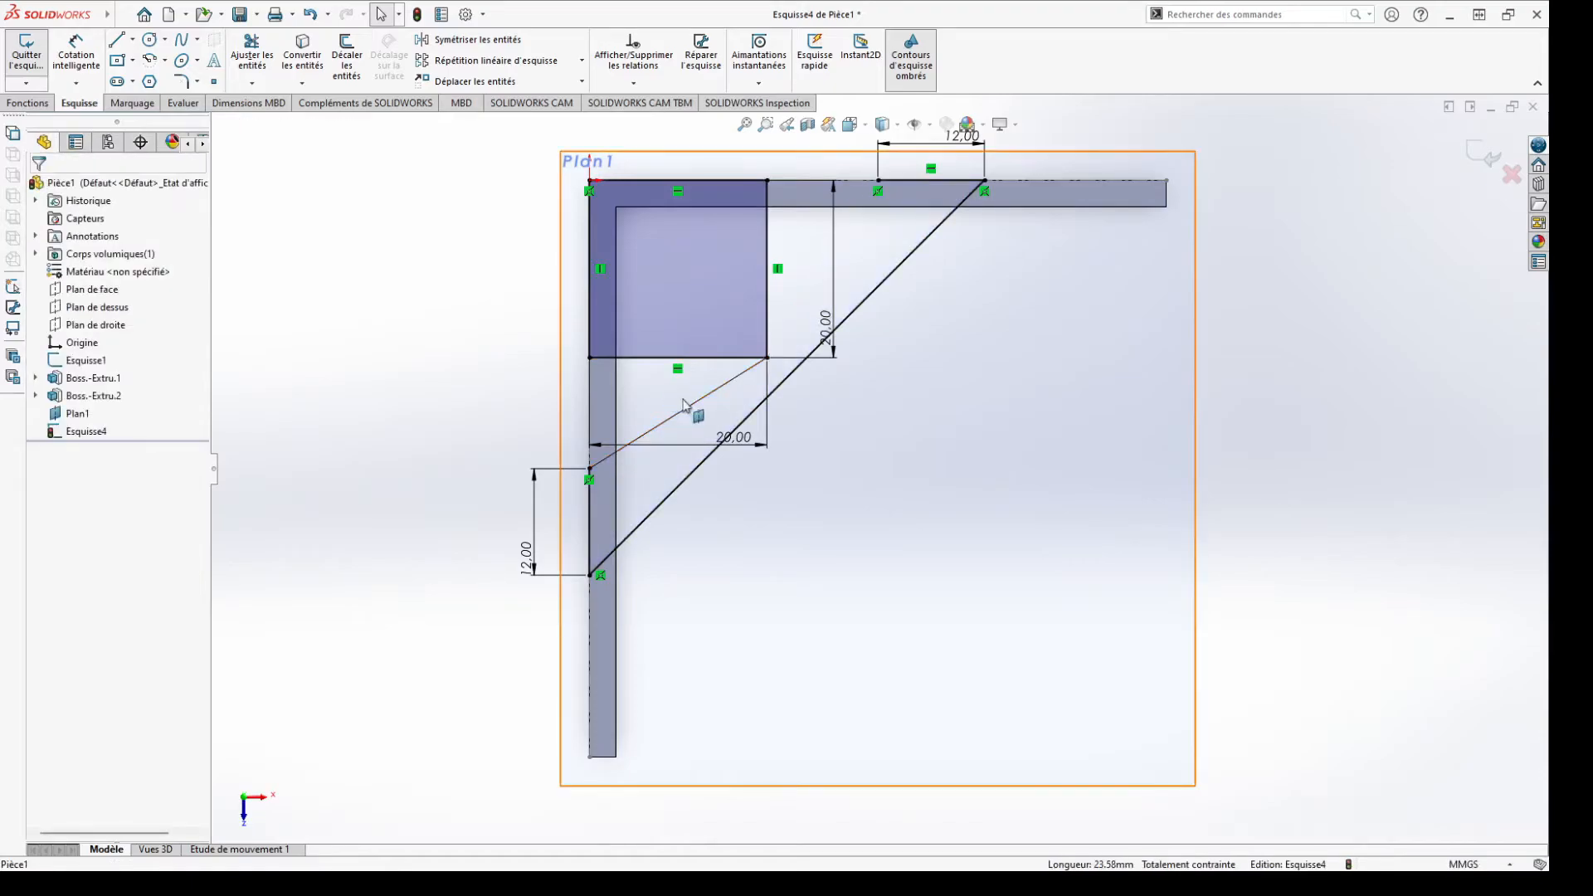
left_click(702, 406)
key("Delete")
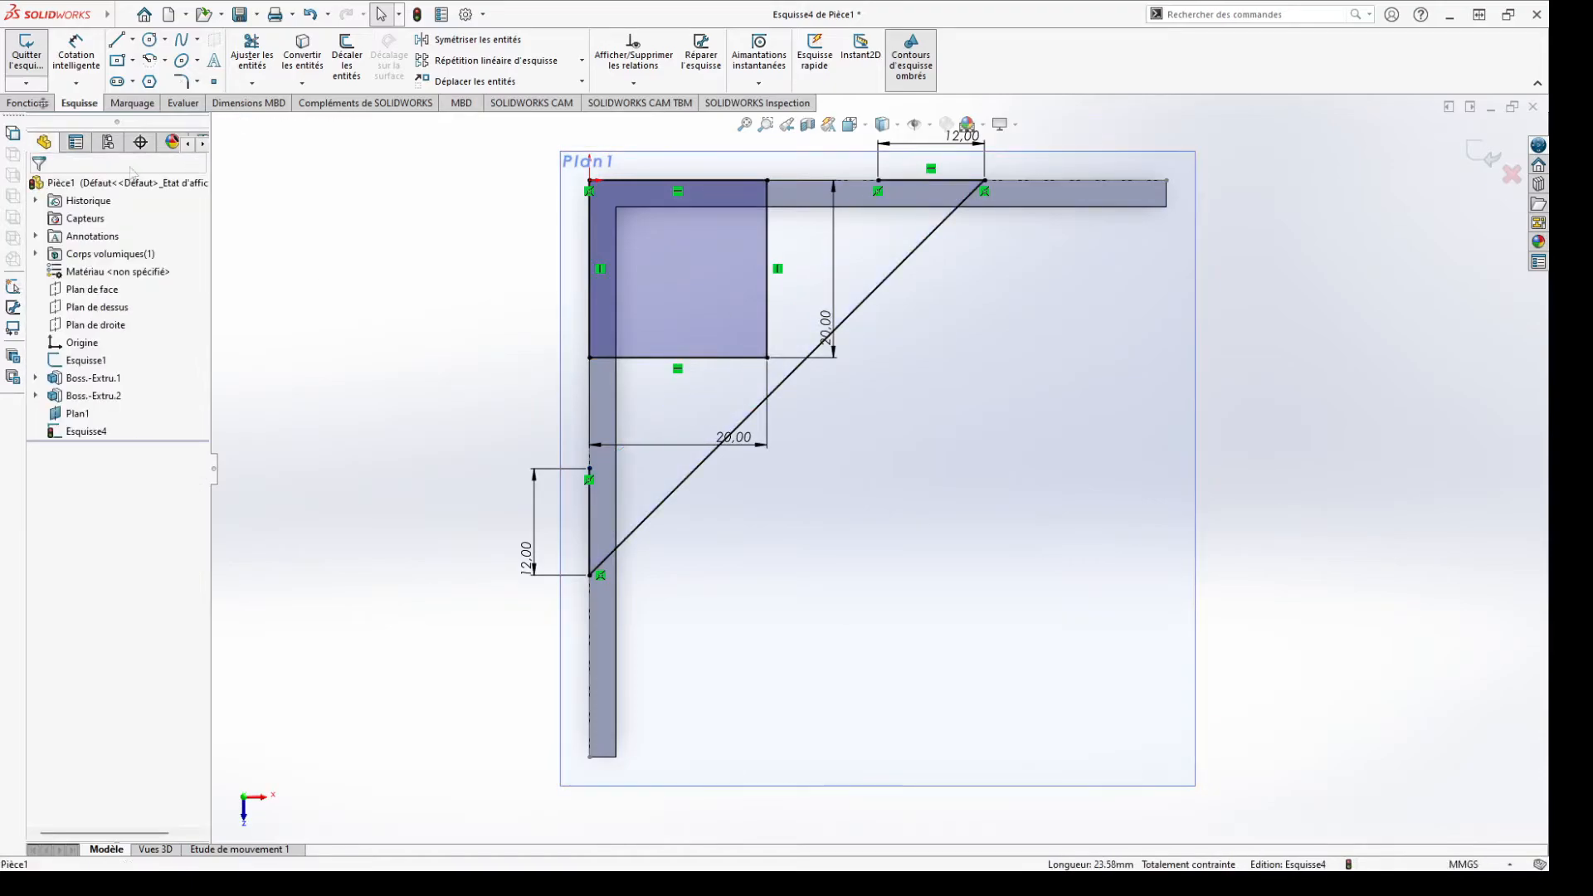
Close the outline with a straight diagonal of about 46 mm between the inner ends of the two 12 mm segments, and exit the sketch
left_click(117, 40)
left_click(868, 181)
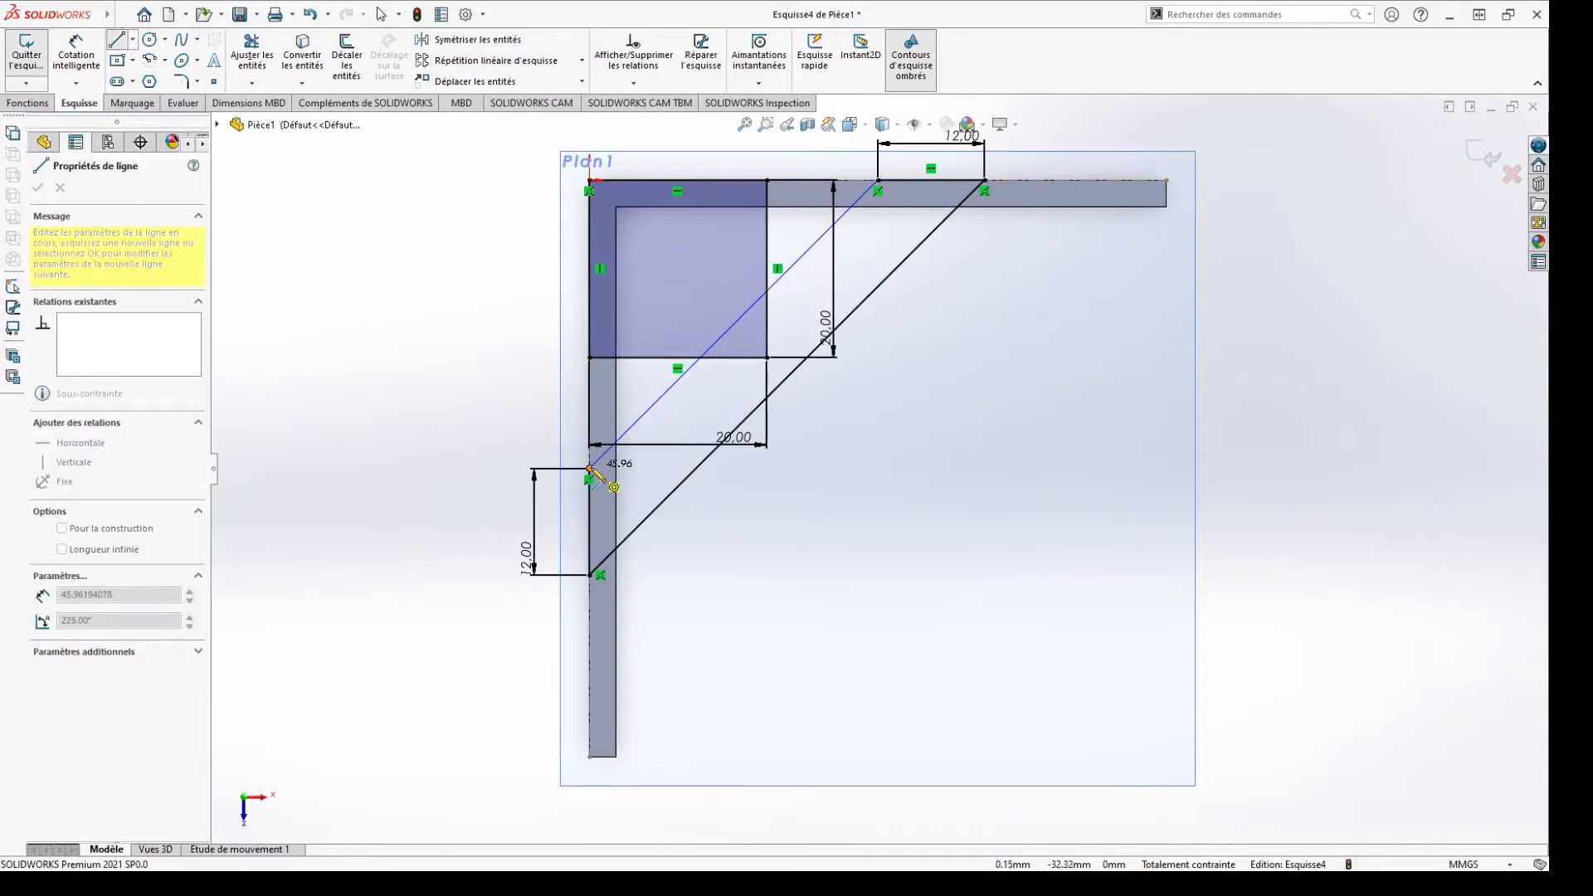
left_click(590, 469)
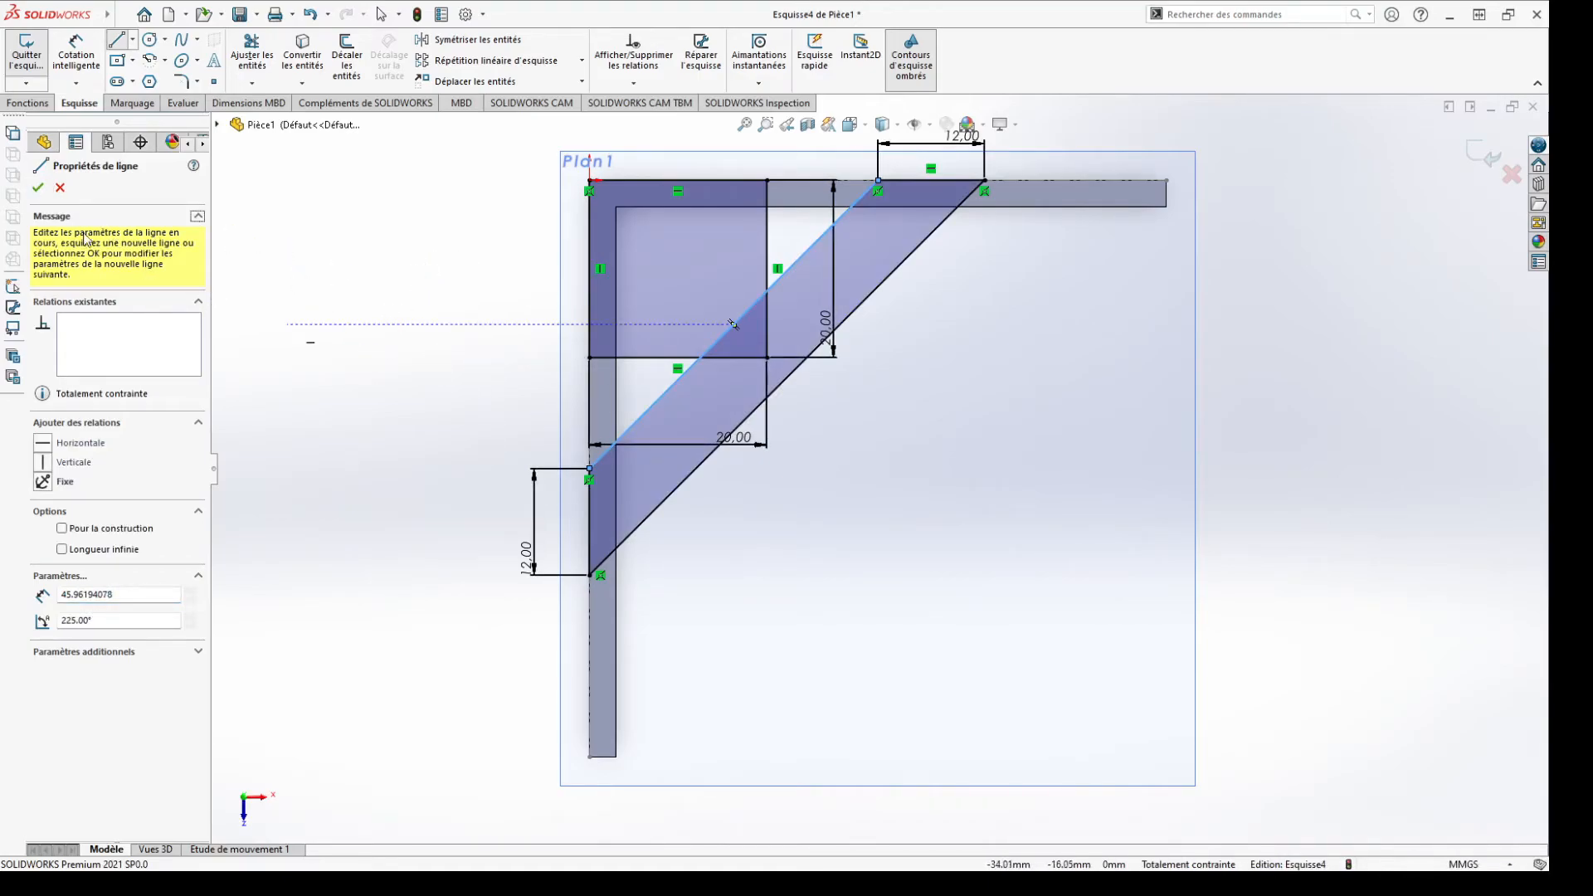
left_click(39, 188)
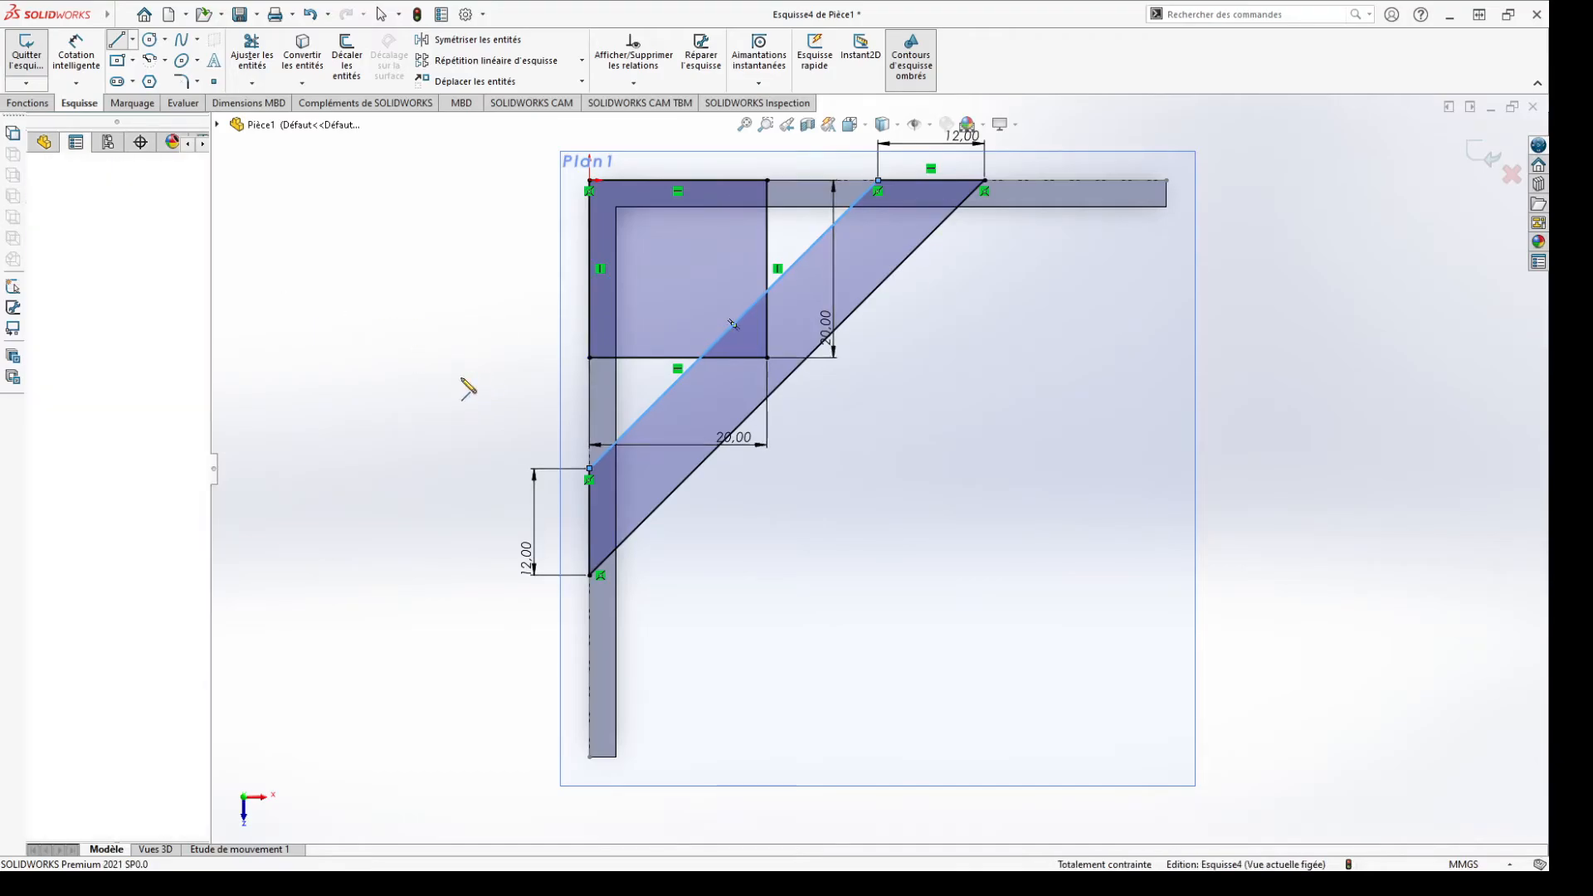
key("Escape")
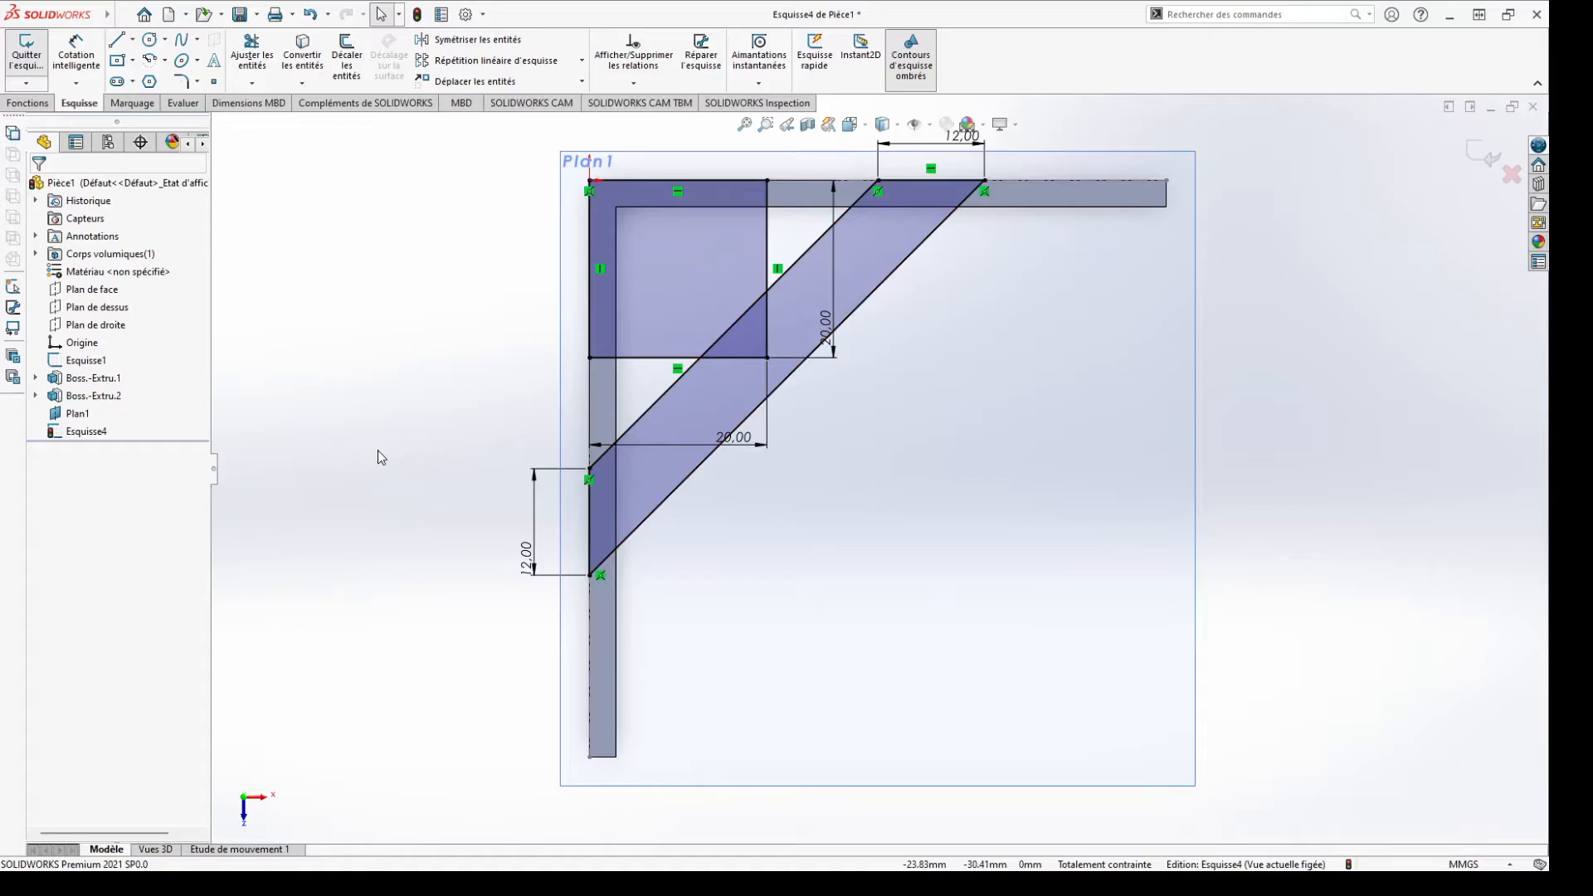
left_click(37, 52)
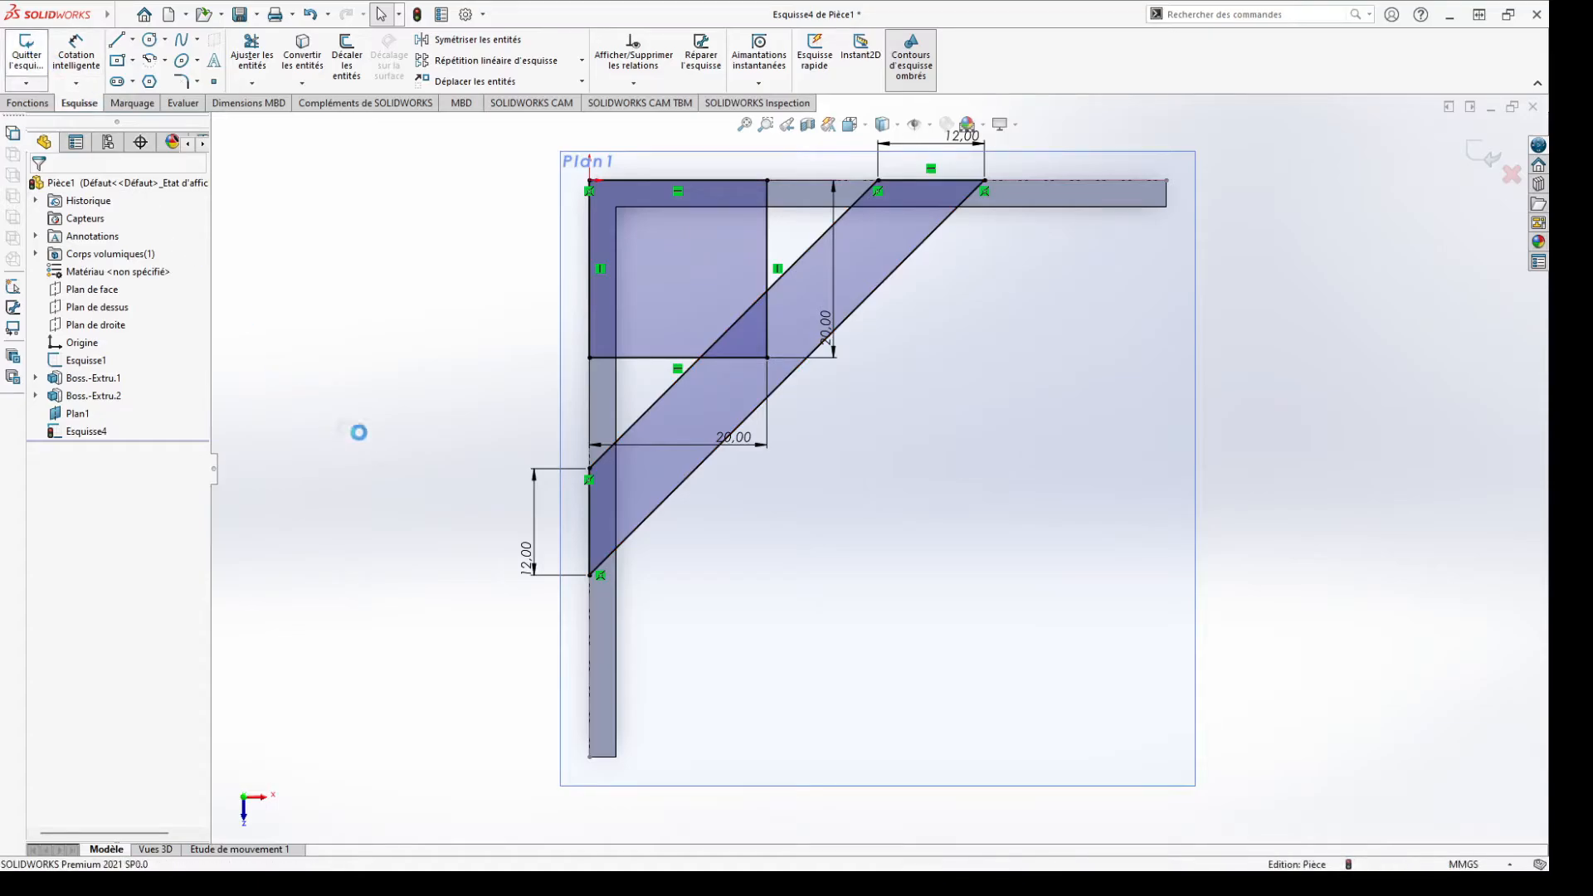
Start a boss extrusion of the sketch with the corner square and the diagonal band, including their overlap, as selected contours
middle_click_drag(446, 522, 431, 357)
left_click(48, 61)
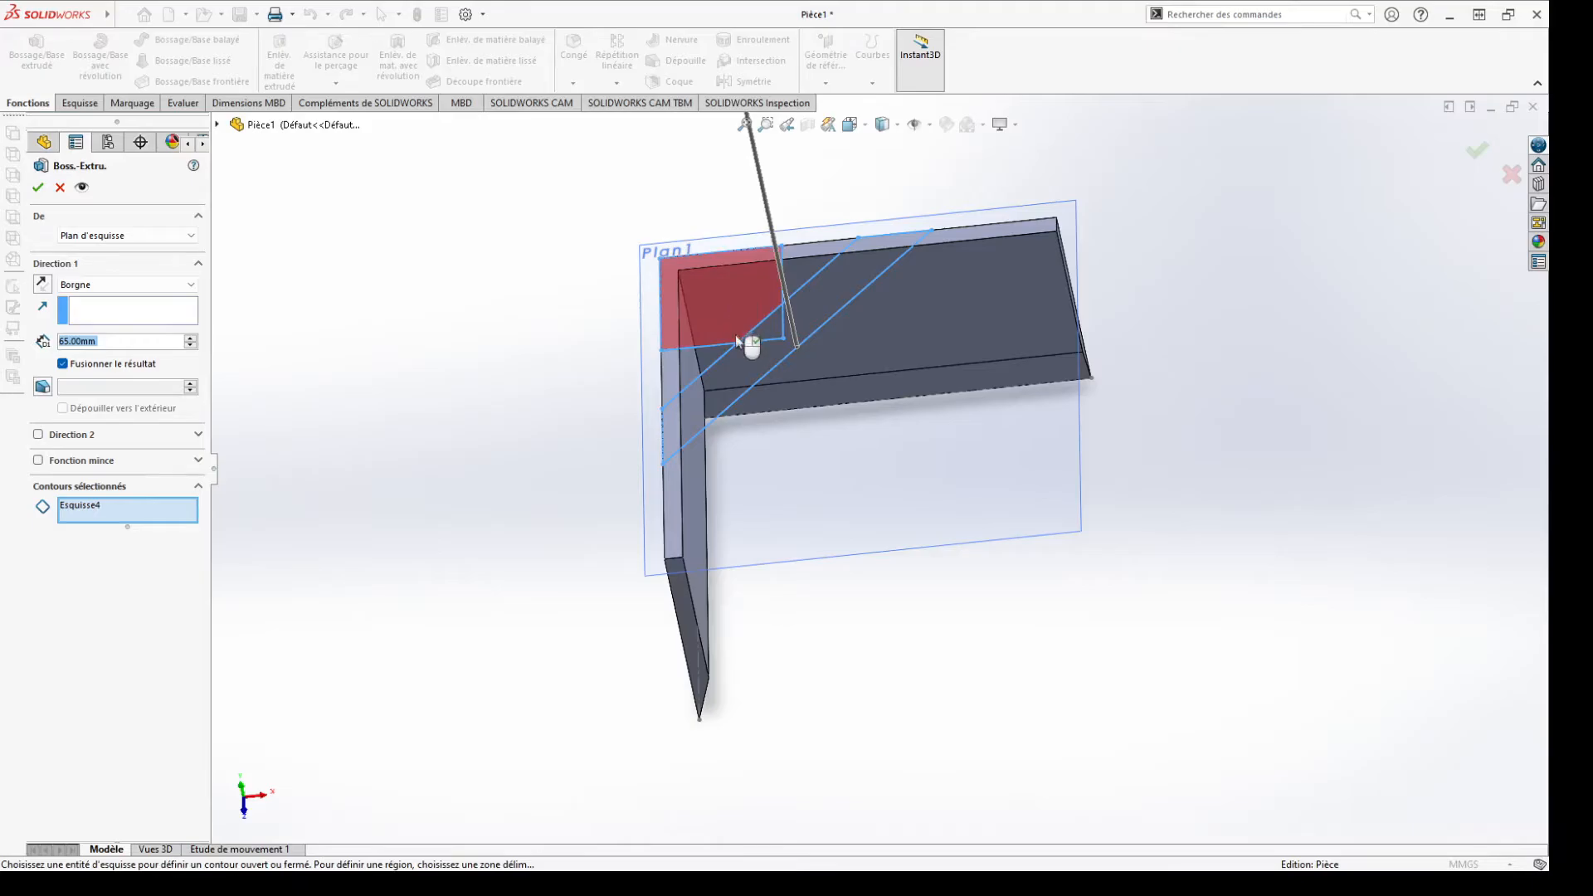
left_click(738, 301)
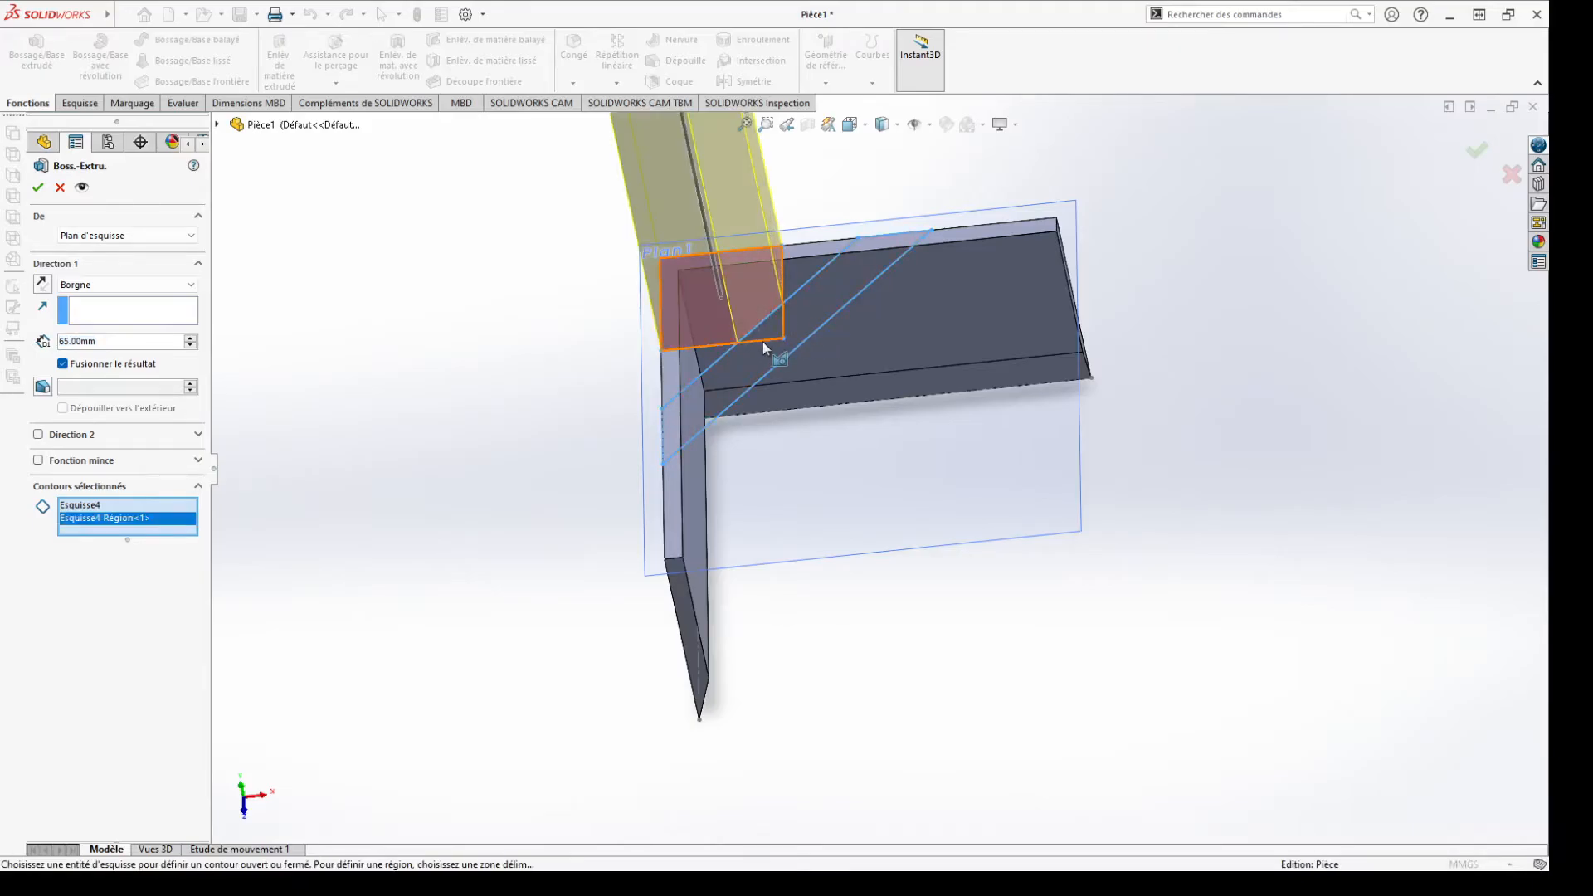
left_click(769, 326)
left_click(709, 399)
middle_click_drag(558, 434, 509, 437)
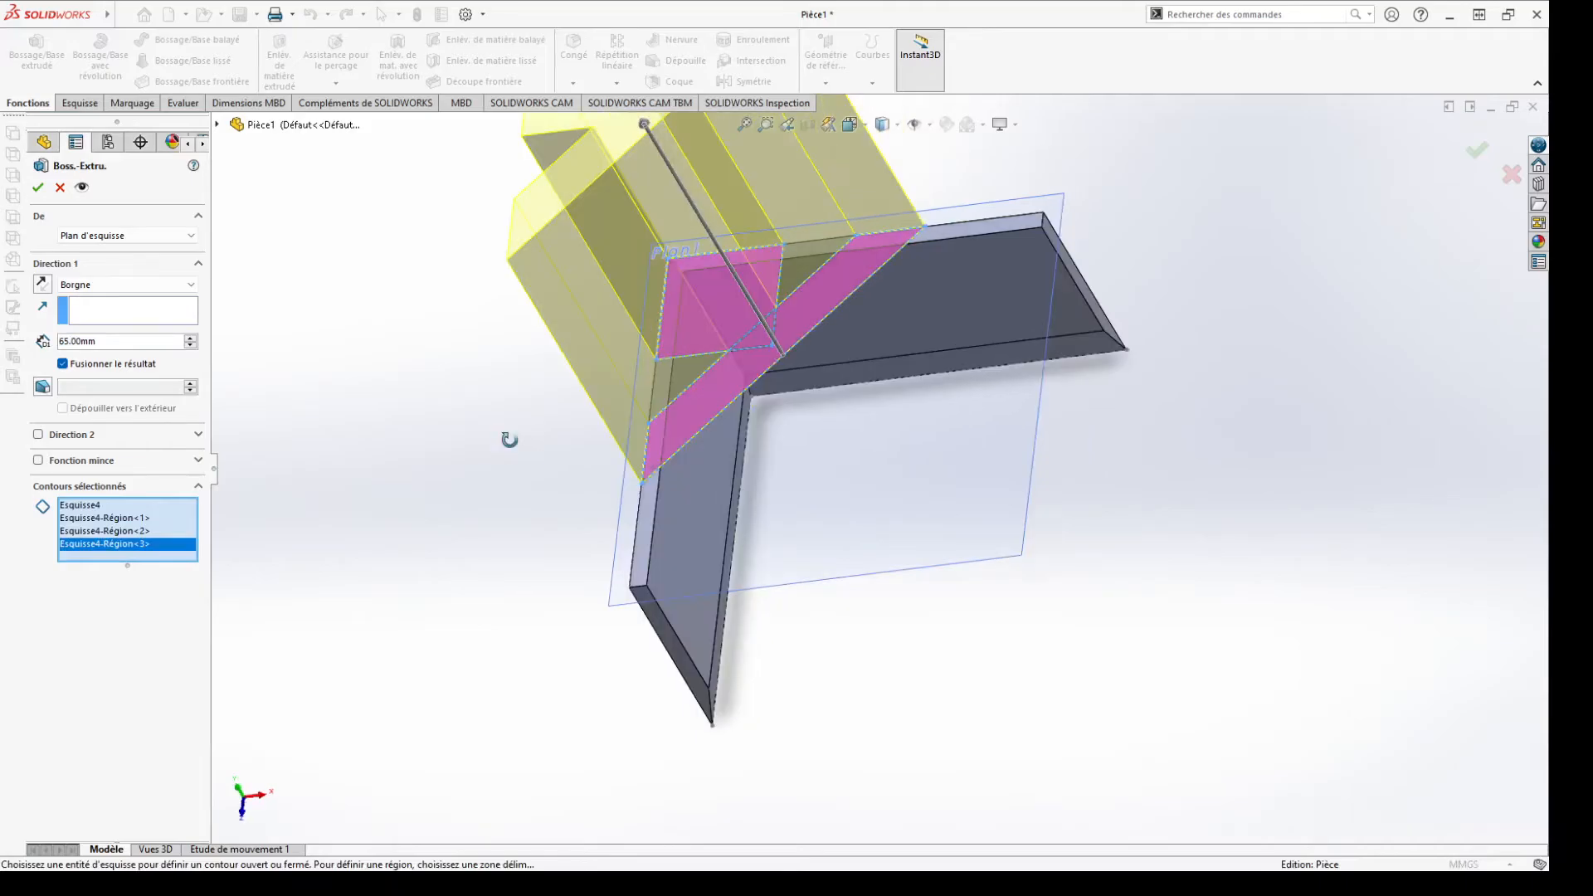
Reverse the extrusion direction towards the plates and extrude the selected contours 6 mm, merged with the body
left_click(42, 284)
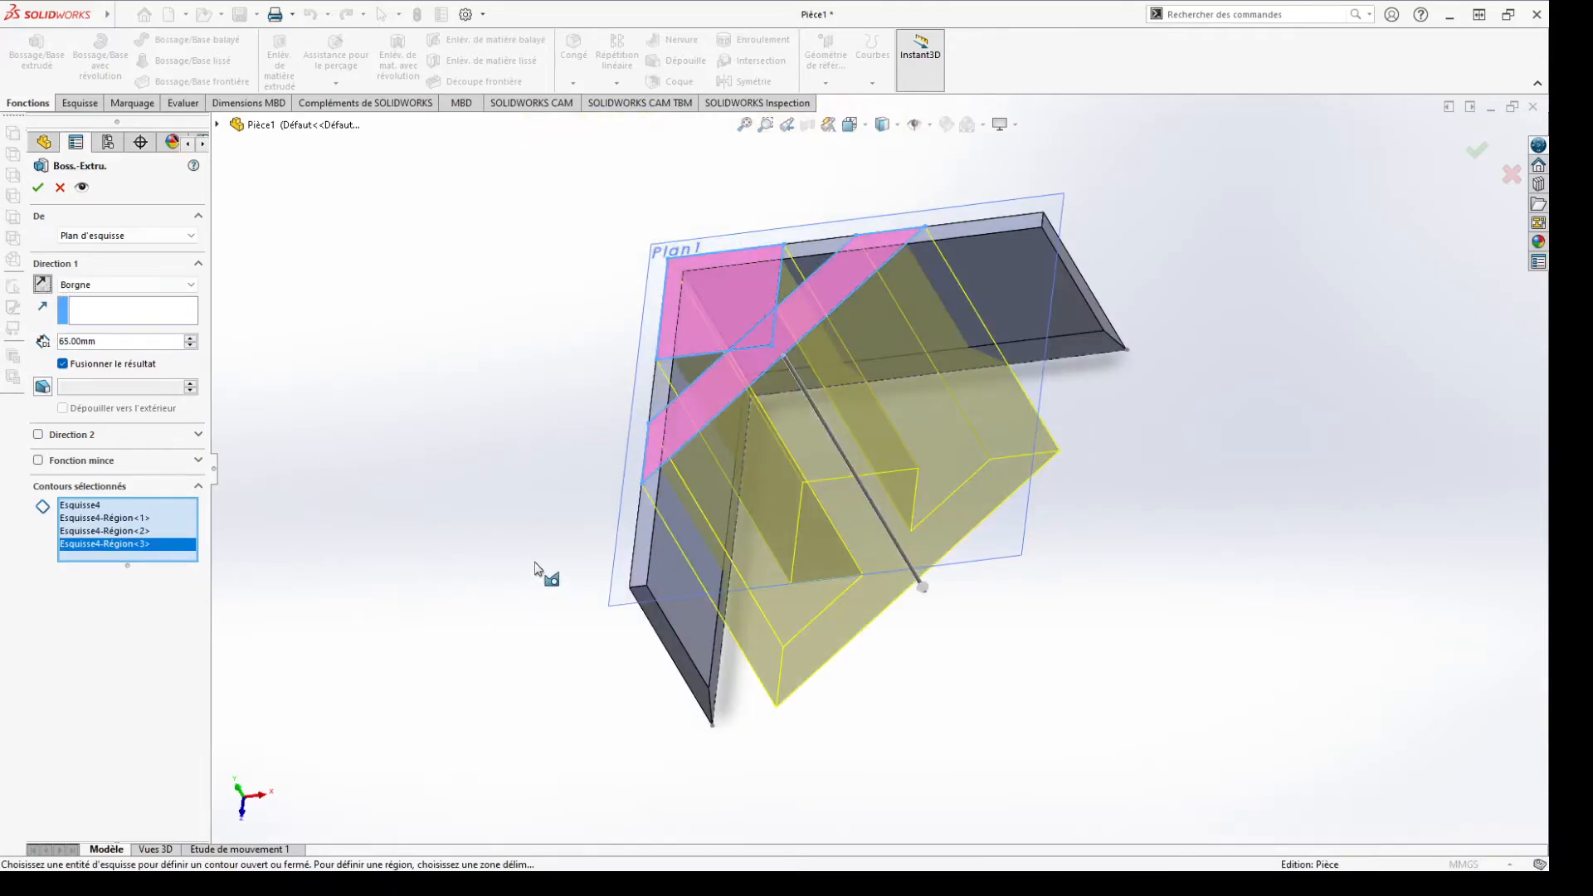
middle_click_drag(544, 572, 465, 505)
left_click_drag(1059, 642, 815, 376)
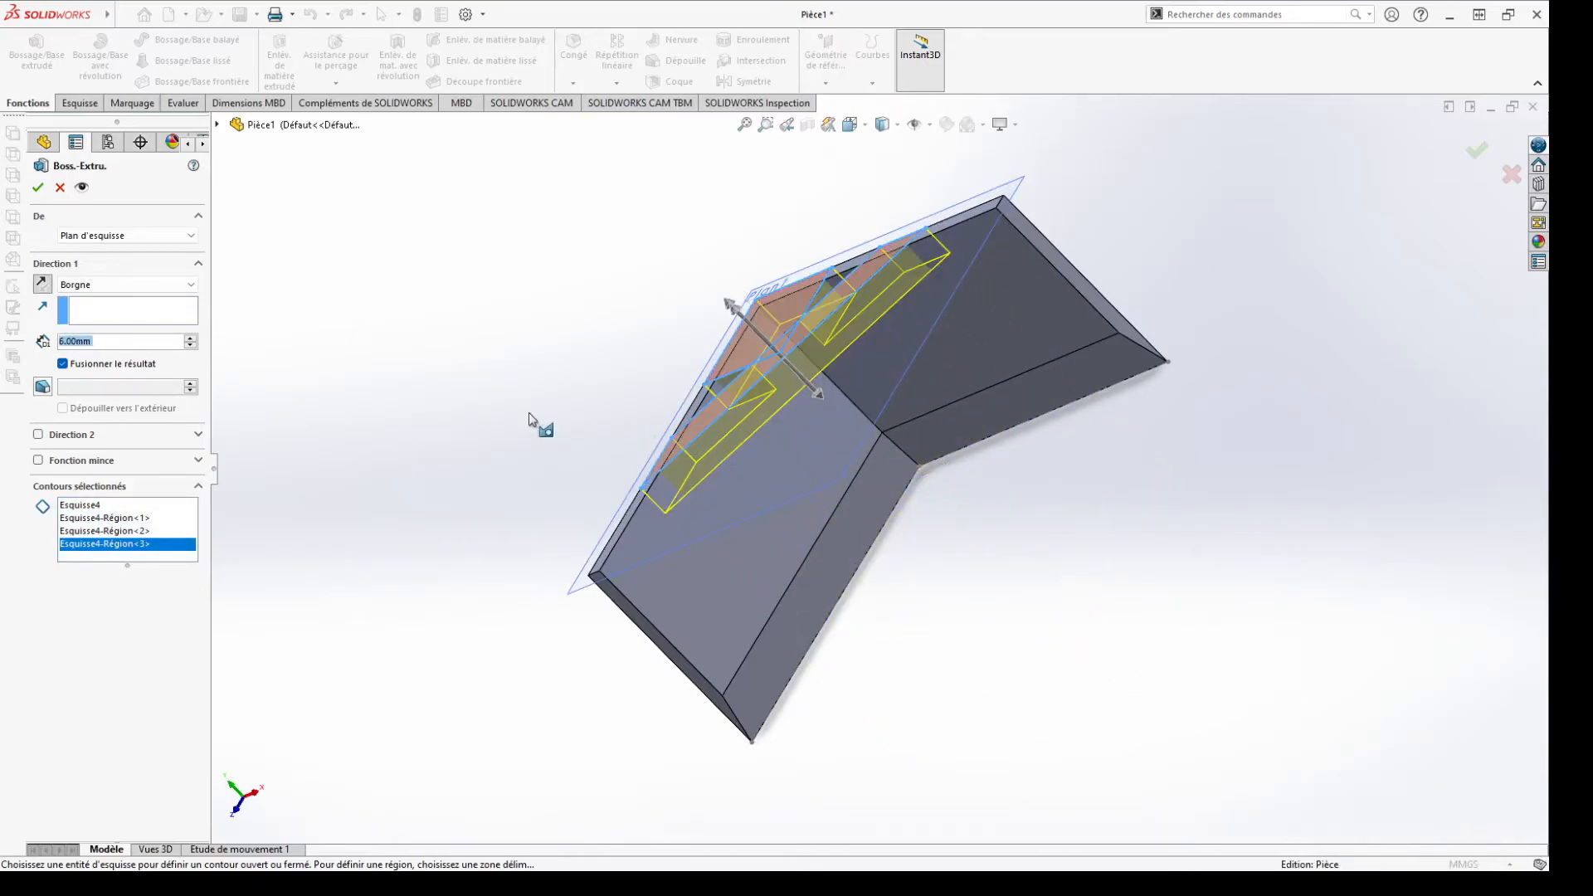
left_click(40, 187)
Examine the extruded corner gusset, its triangular openings and its junctions with both plates from several angles
left_click_drag(474, 479, 533, 440)
middle_click_drag(533, 440, 457, 555)
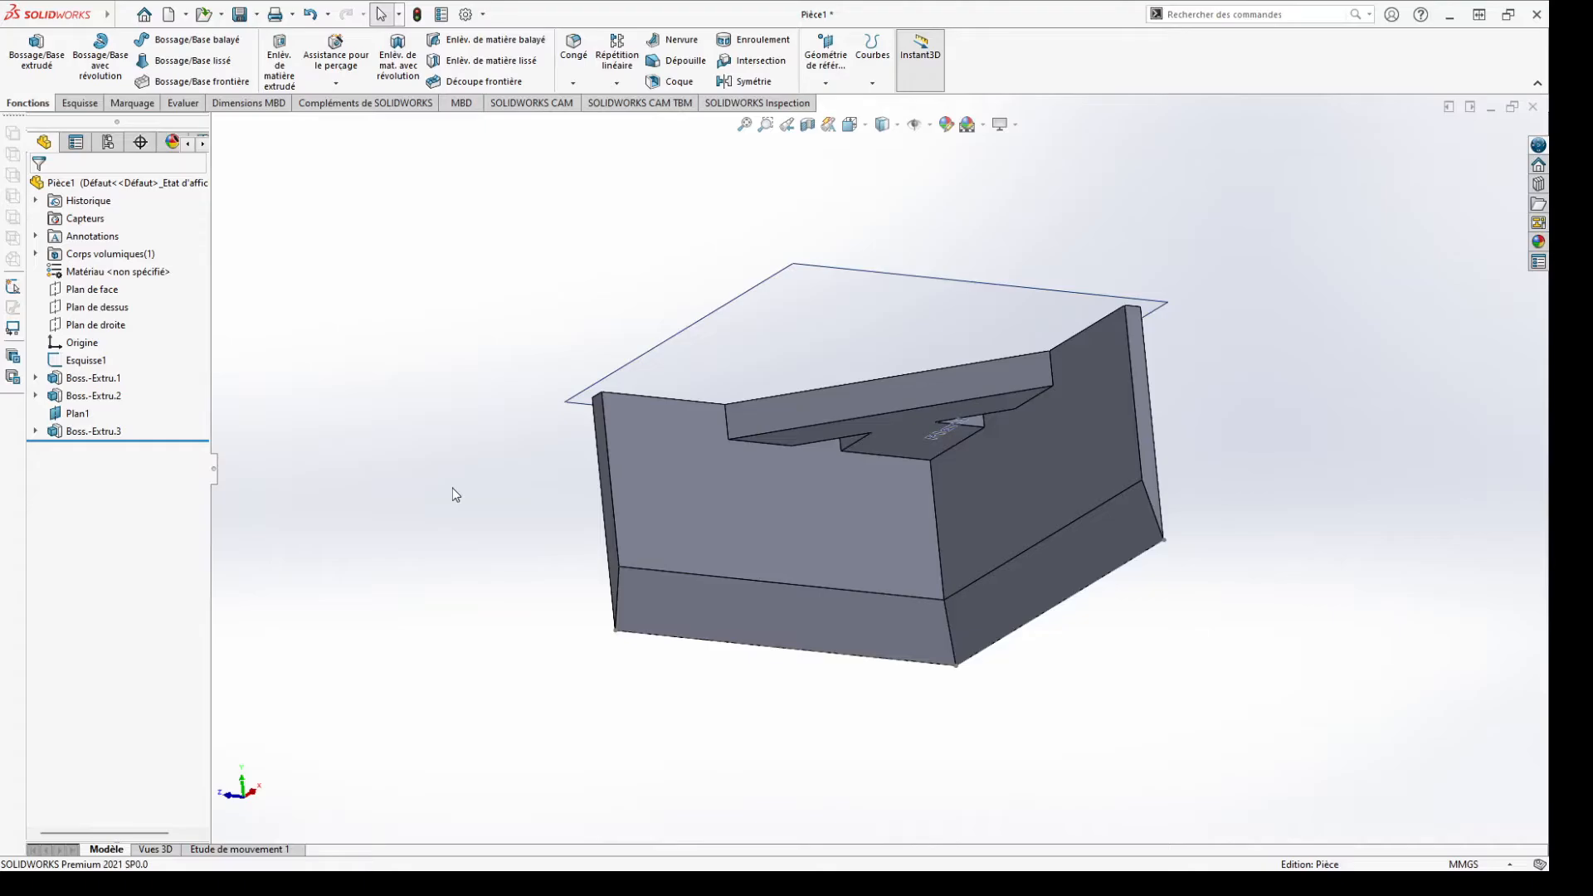
middle_click_drag(515, 487, 585, 500)
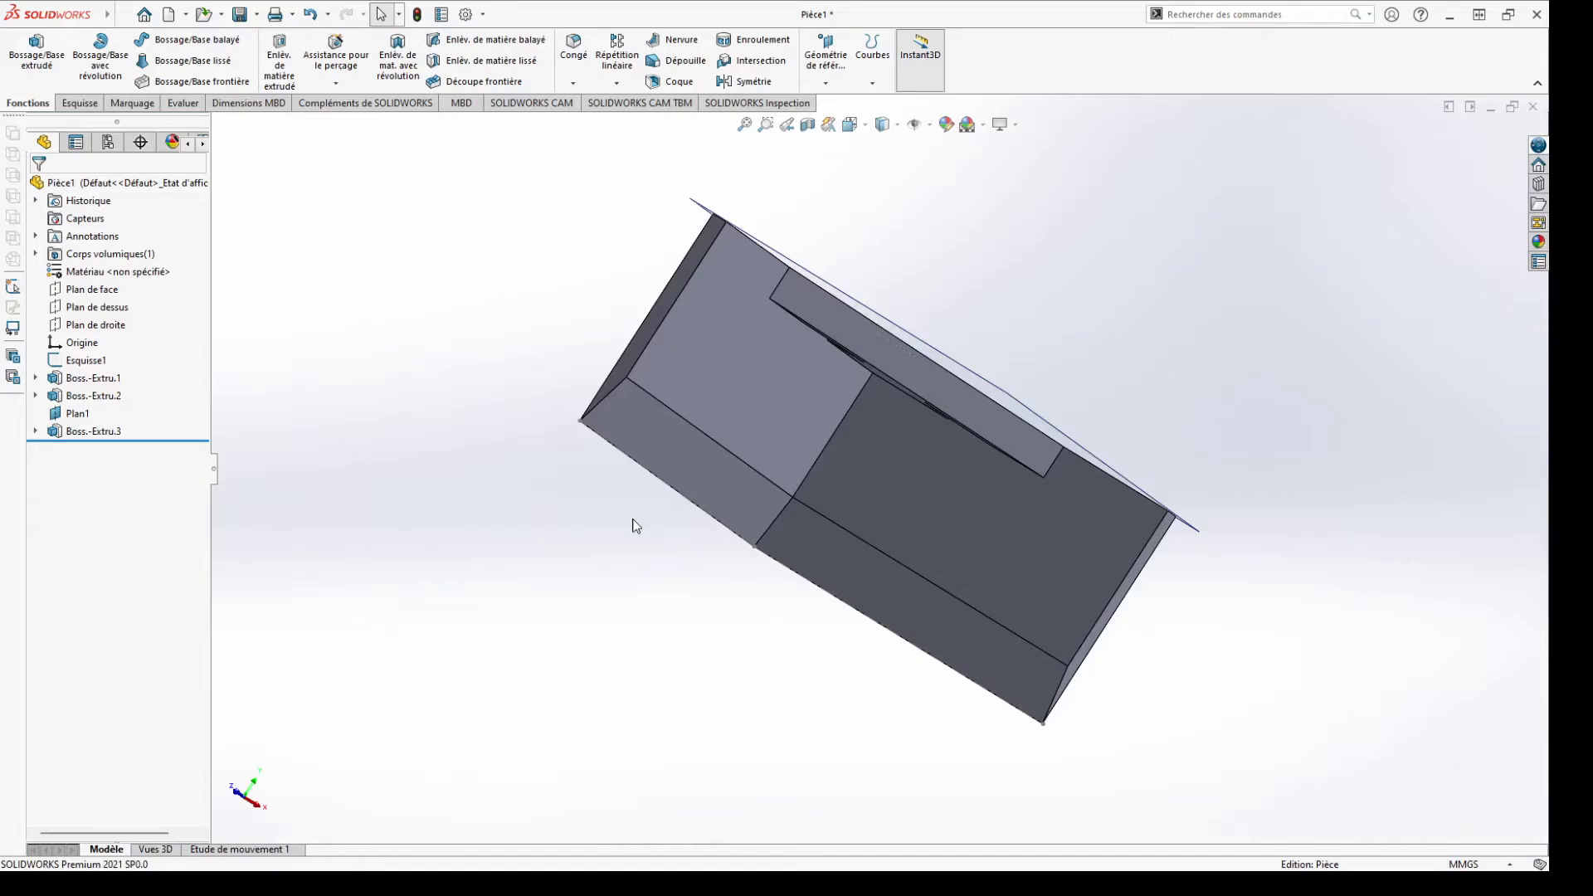
middle_click_drag(634, 526, 699, 509)
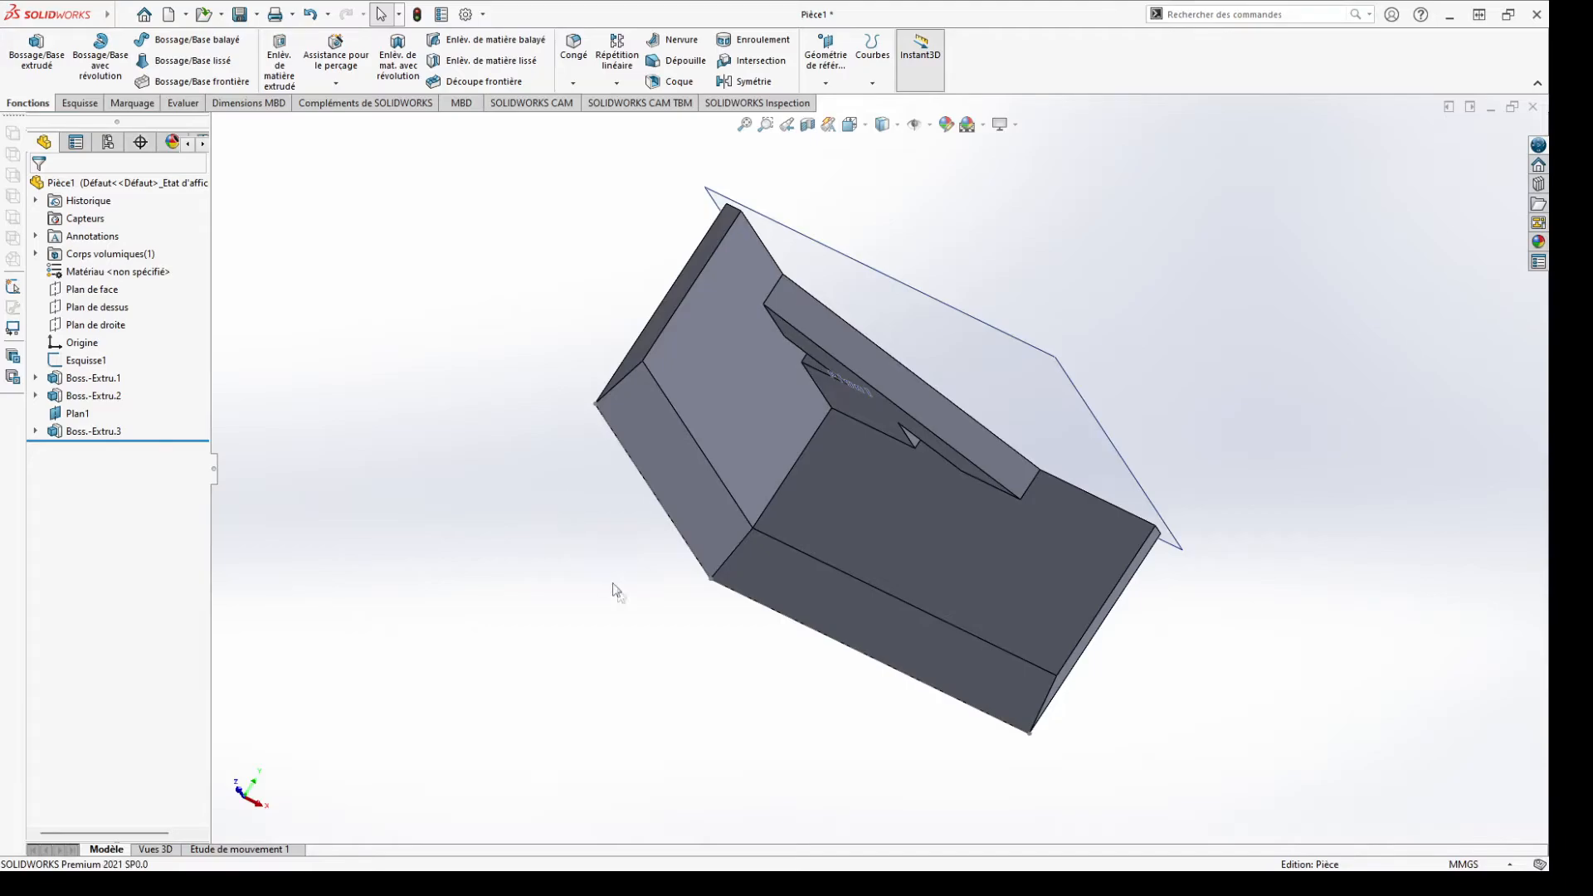
middle_click_drag(615, 594, 579, 547)
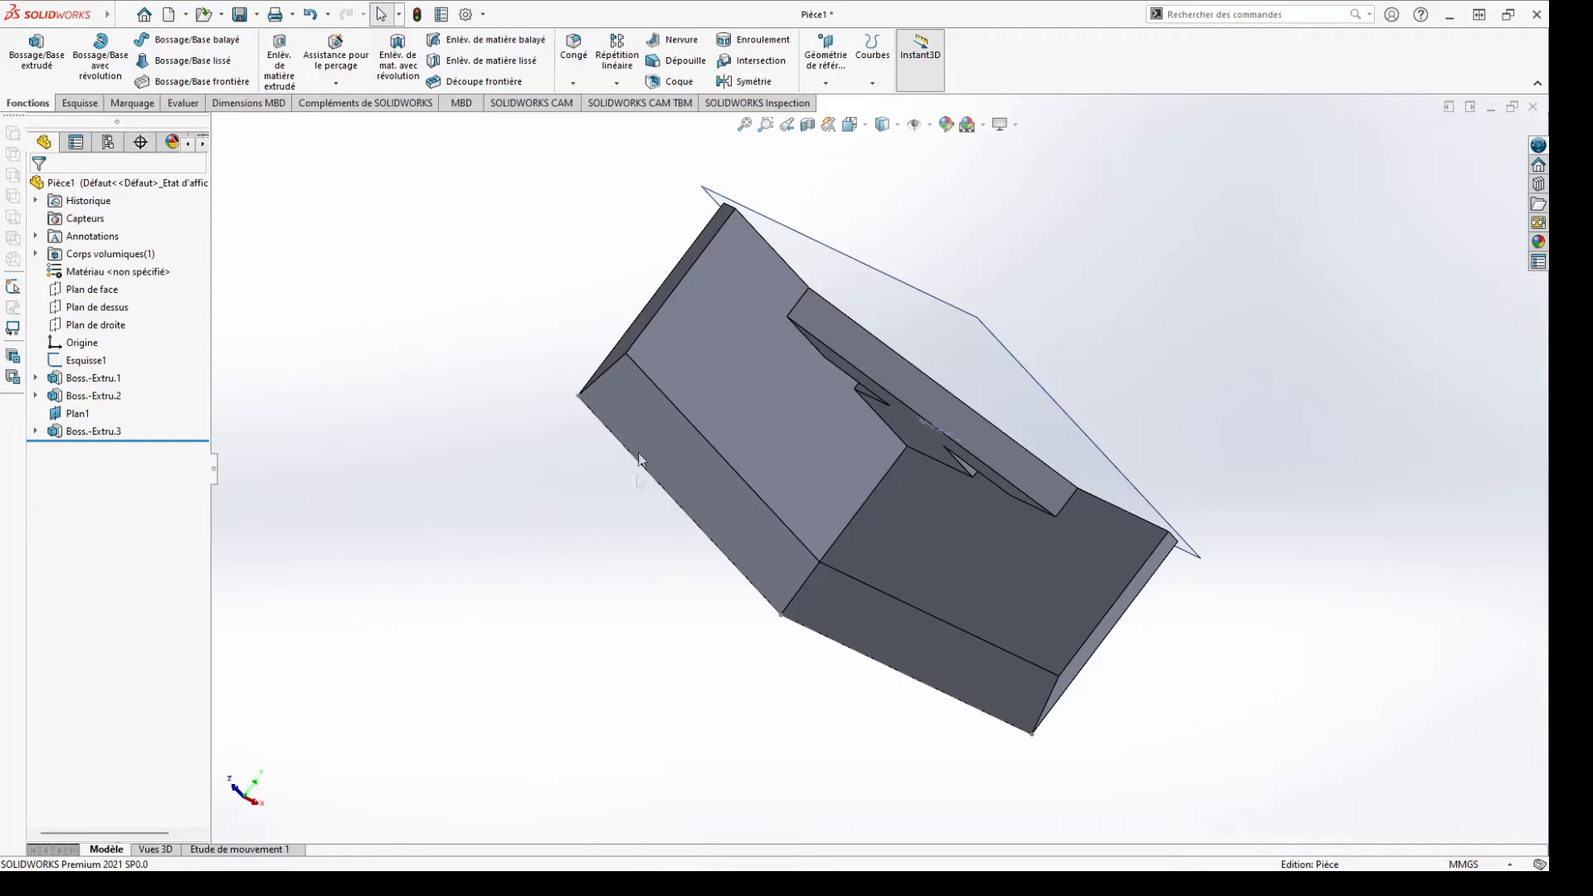
middle_click_drag(712, 642, 697, 598)
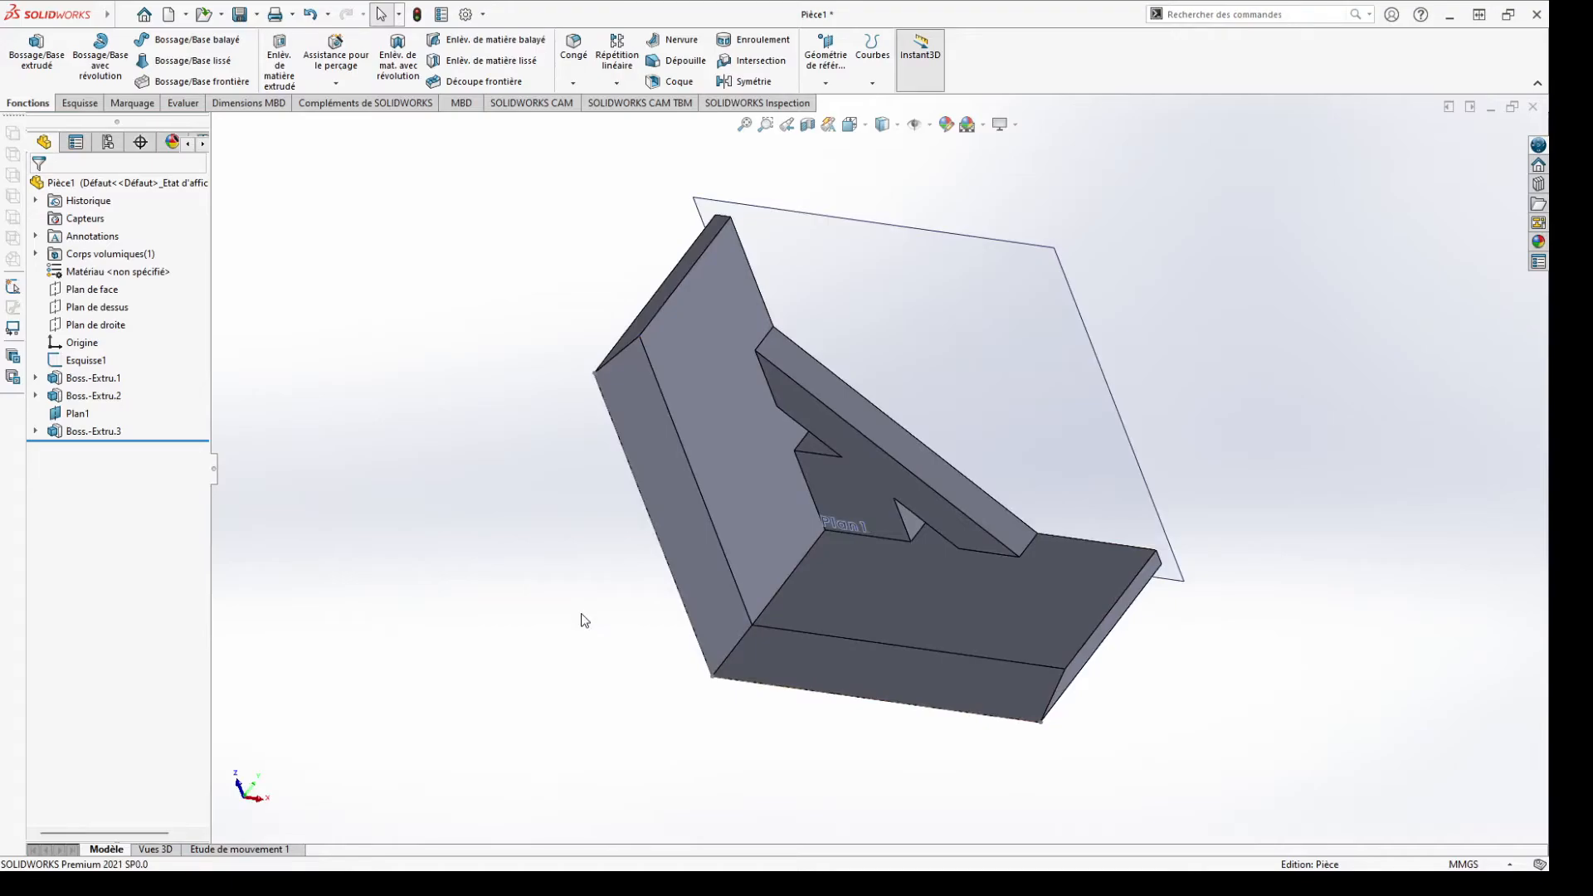
middle_click_drag(581, 621, 518, 556)
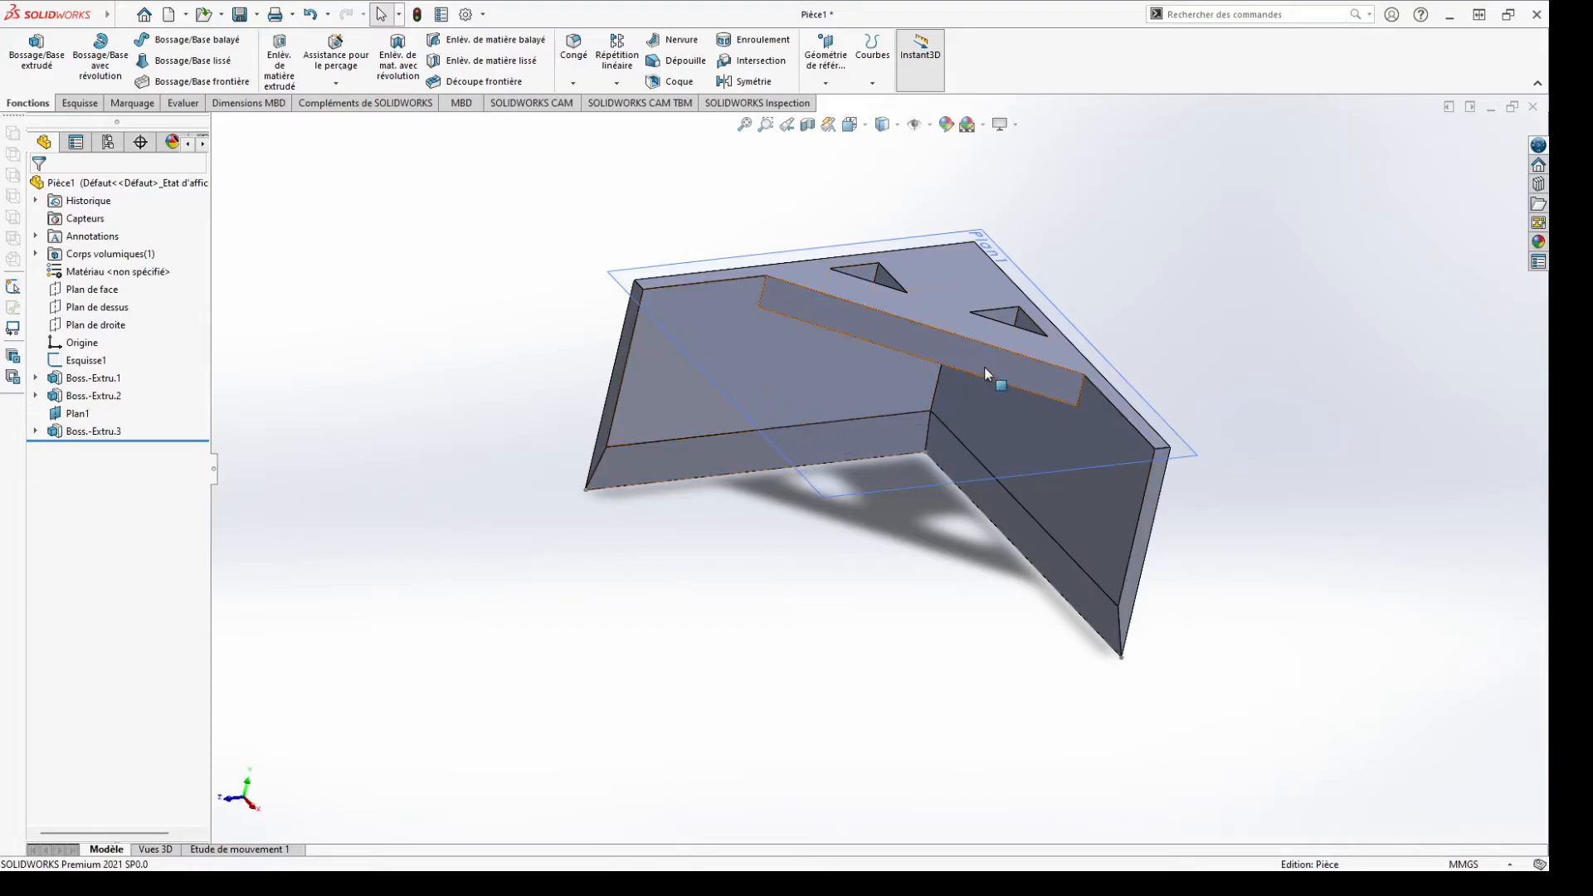
middle_click_drag(985, 374, 884, 415)
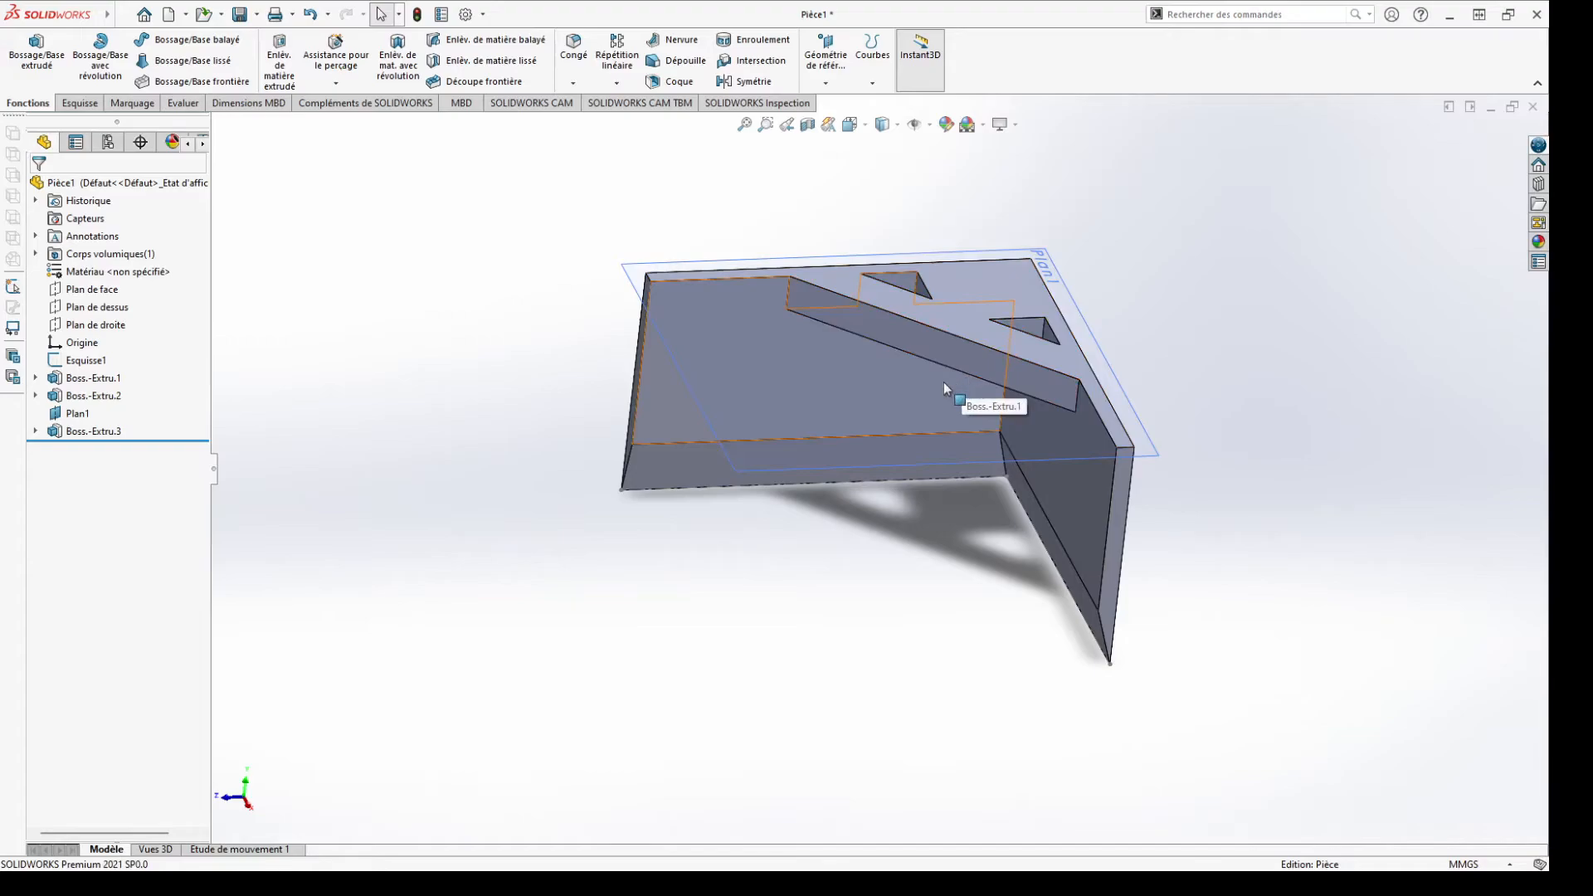
middle_click_drag(927, 345, 911, 498)
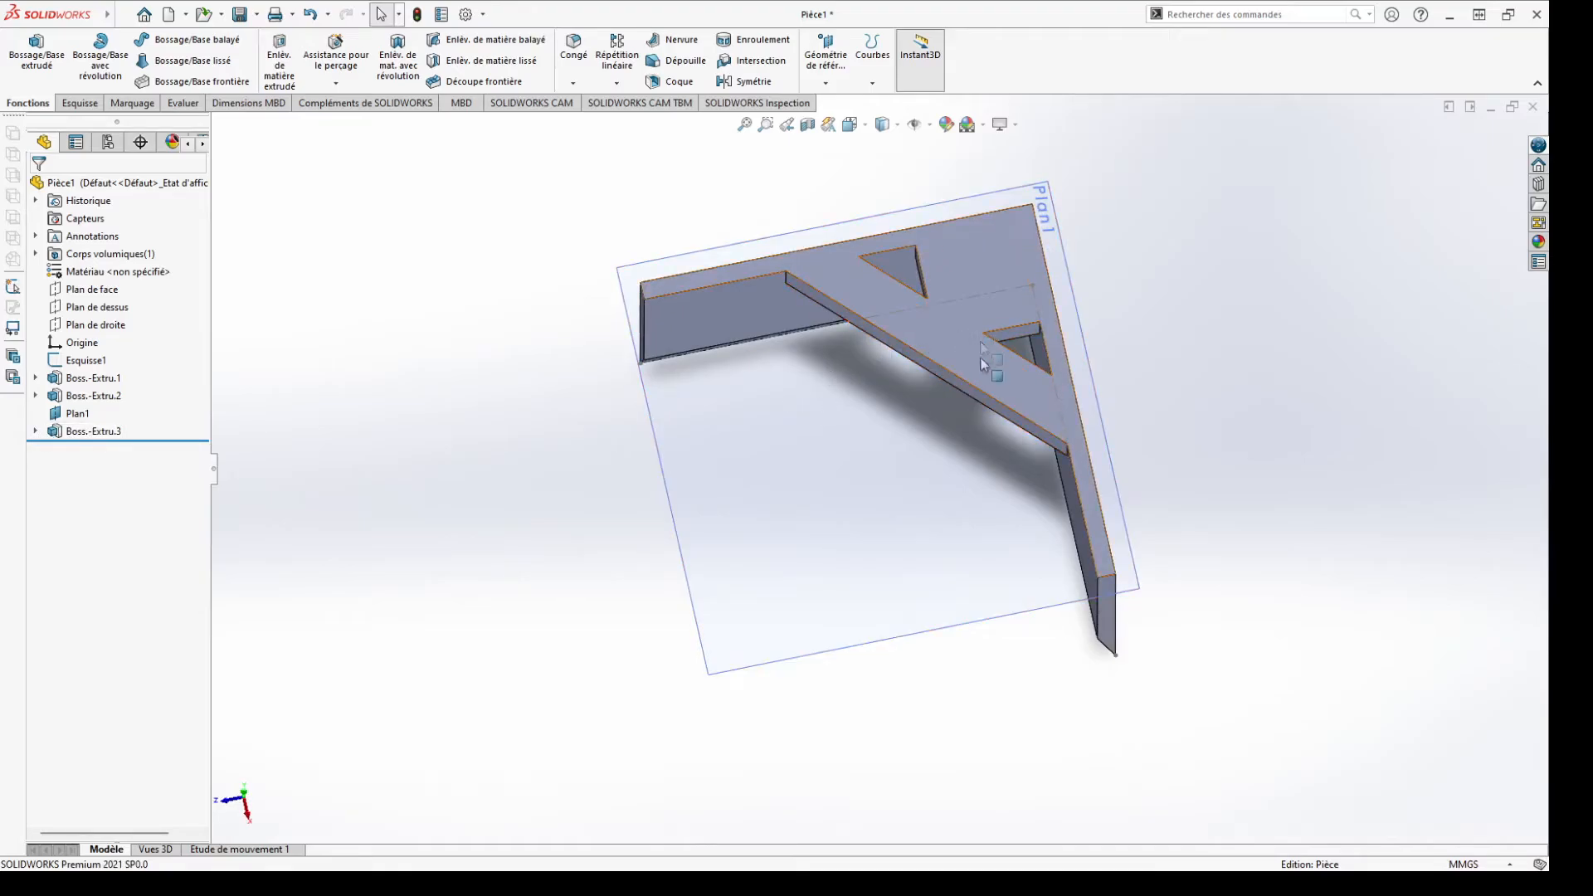
Edit the gusset's sketch and set both segments of the diagonal band along the plates' outer edges to 18 mm
left_click(35, 431)
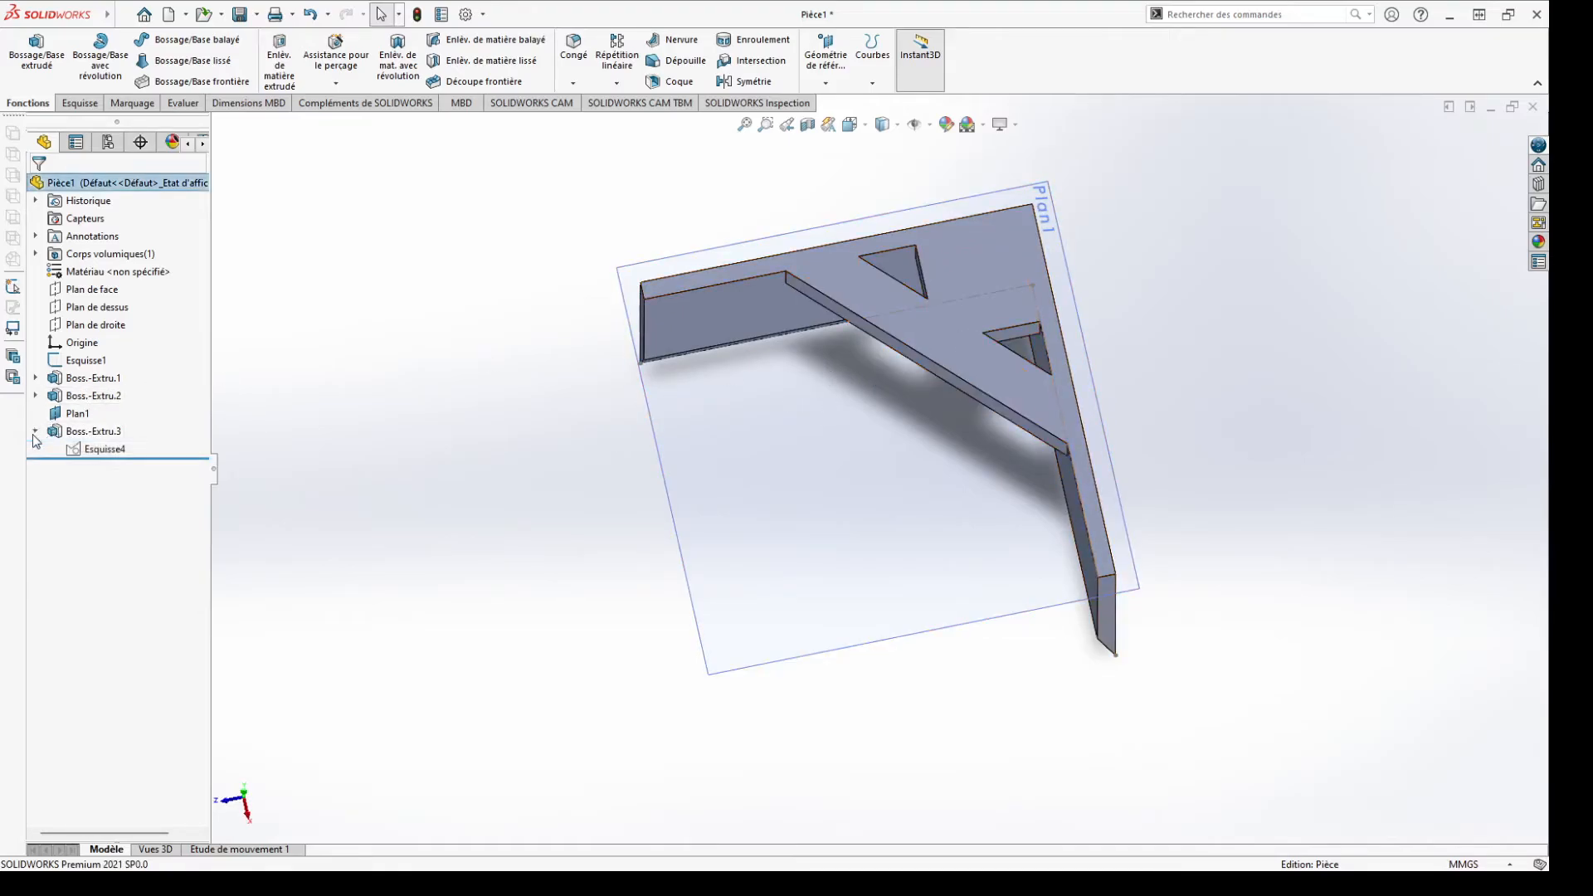
left_click(88, 450)
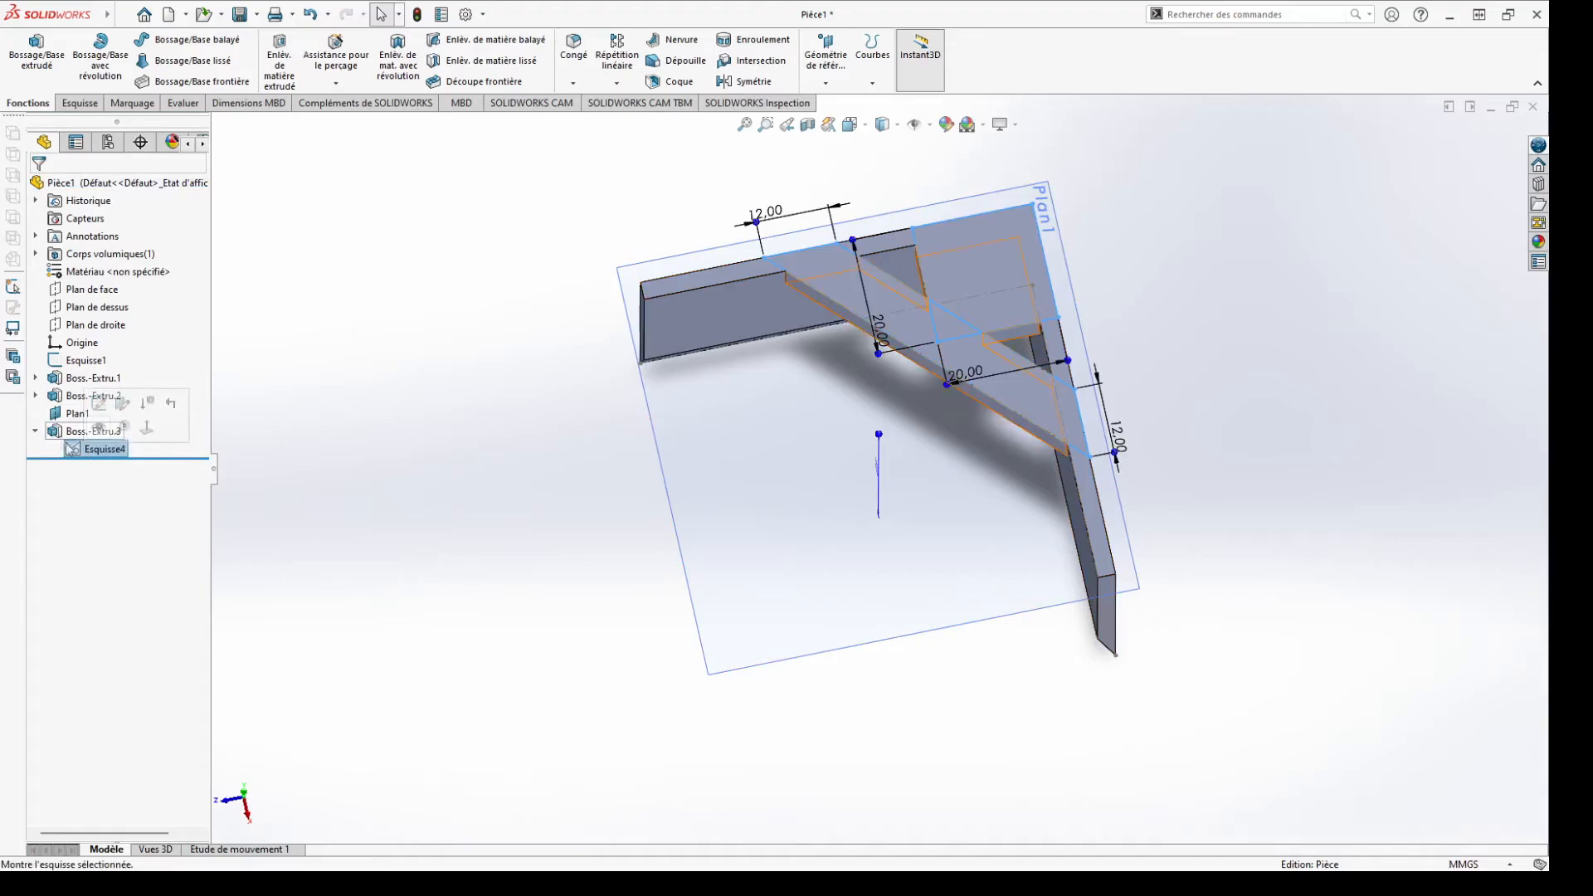
left_click(99, 405)
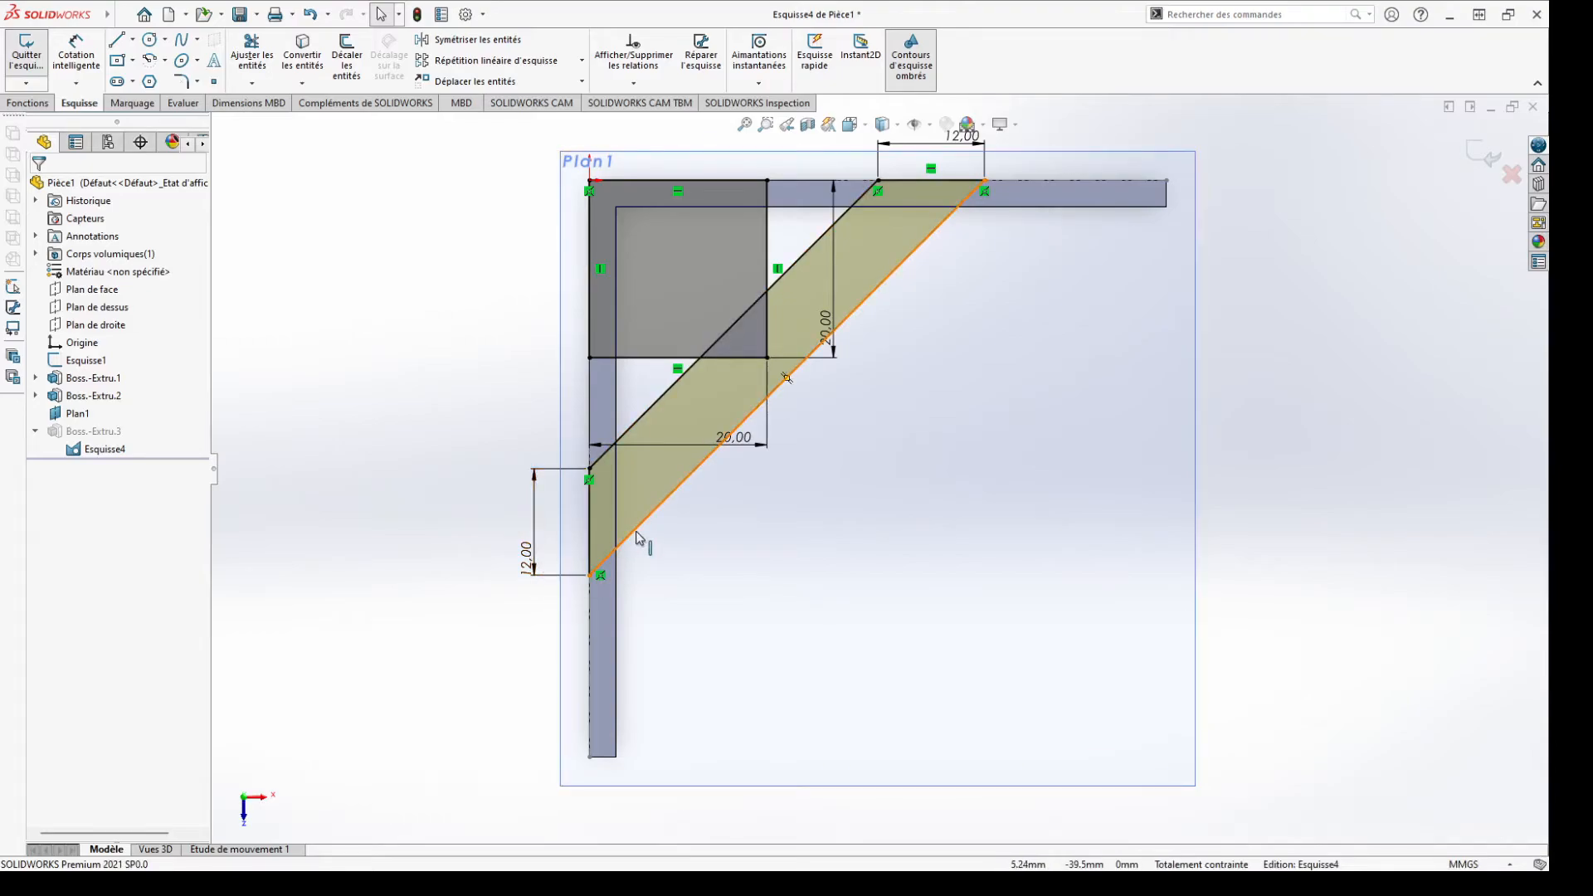
double_click(532, 556)
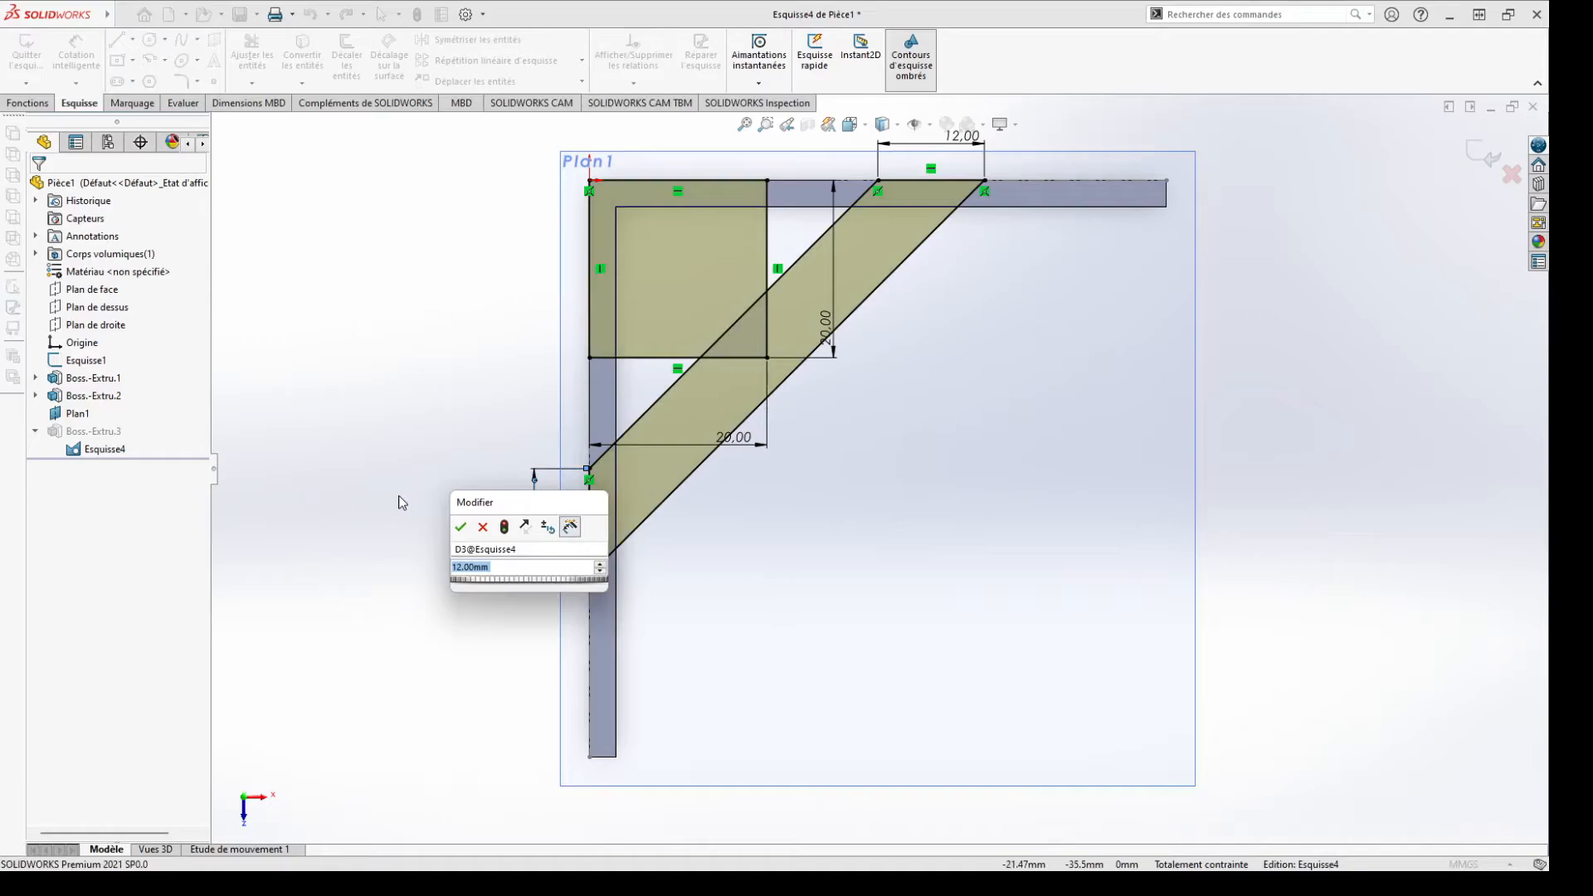
type("12")
key("Return")
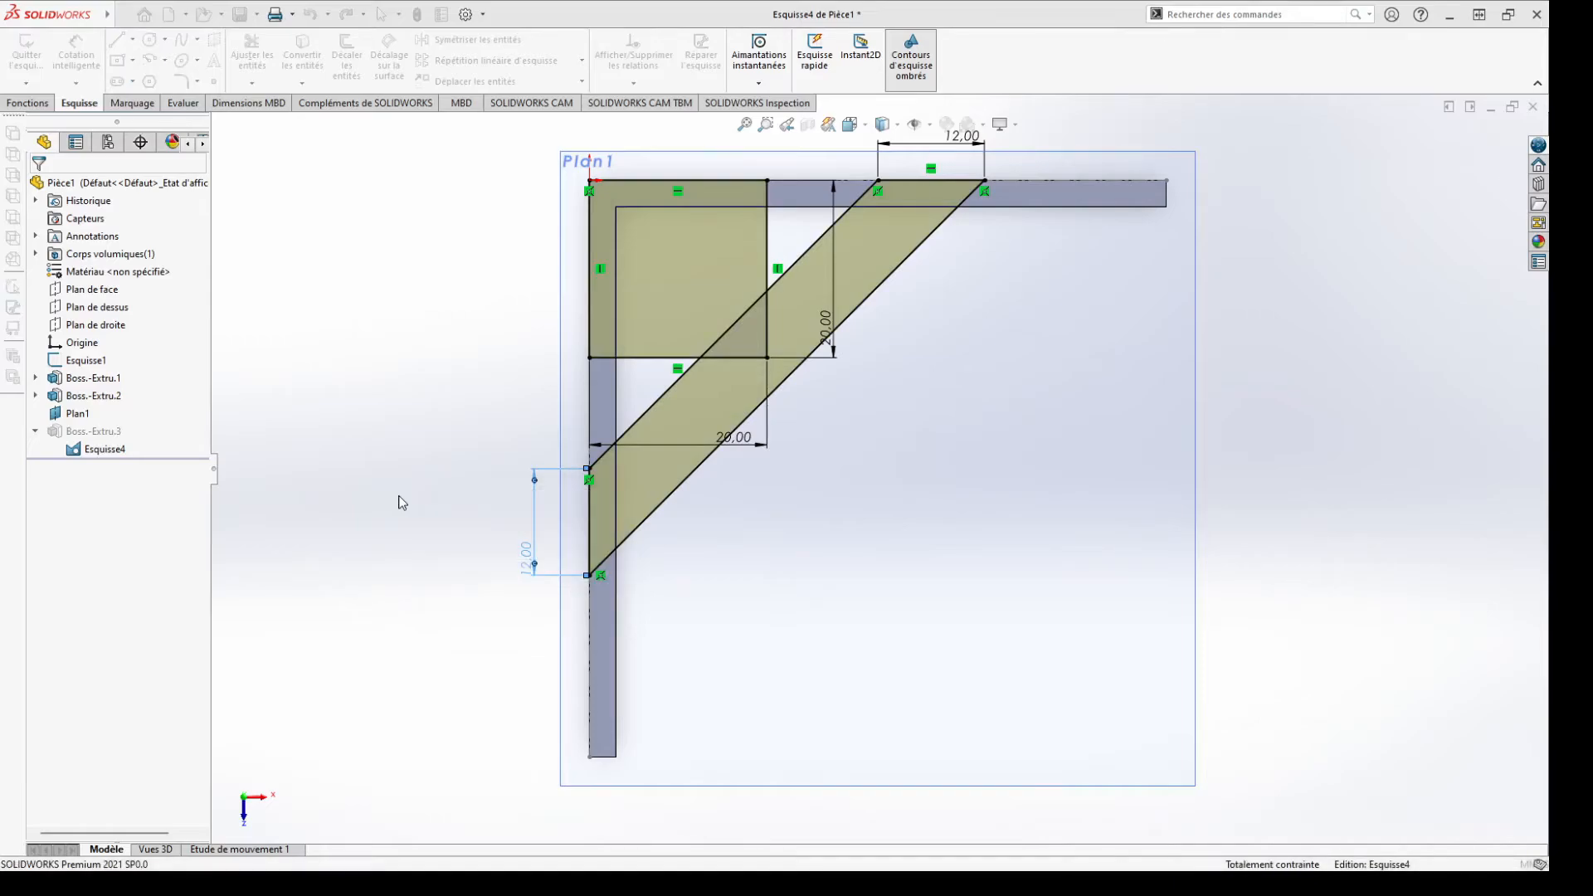
double_click(940, 146)
type("18")
key("Return")
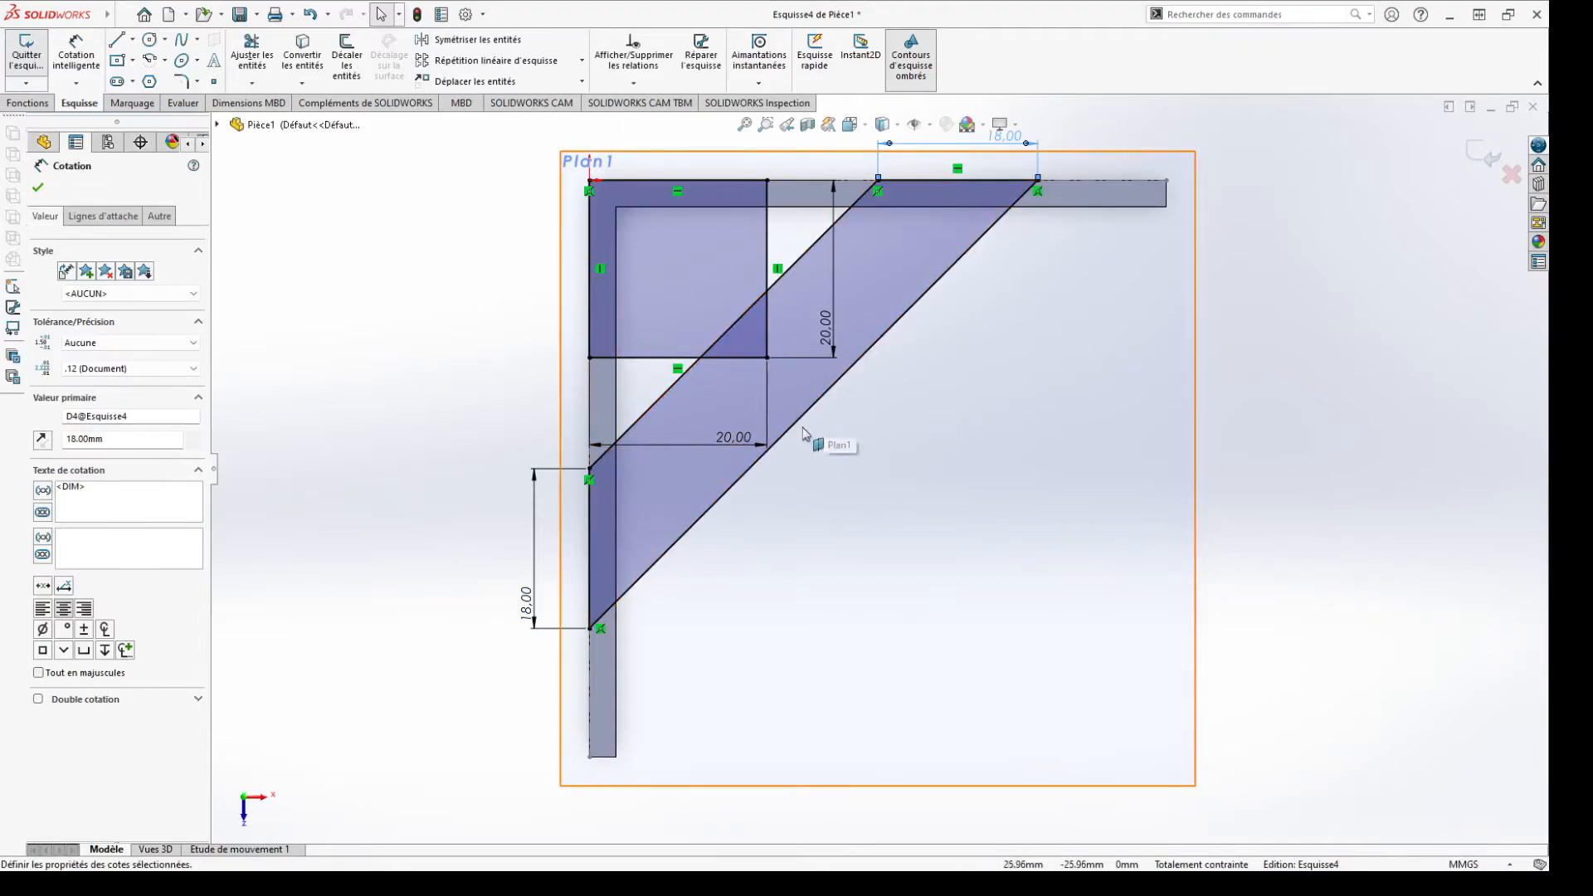
Draw a 180° centre-point arc of about 7.4 mm radius at the midpoint of the outer diagonal, bulging into the band
left_click(148, 62)
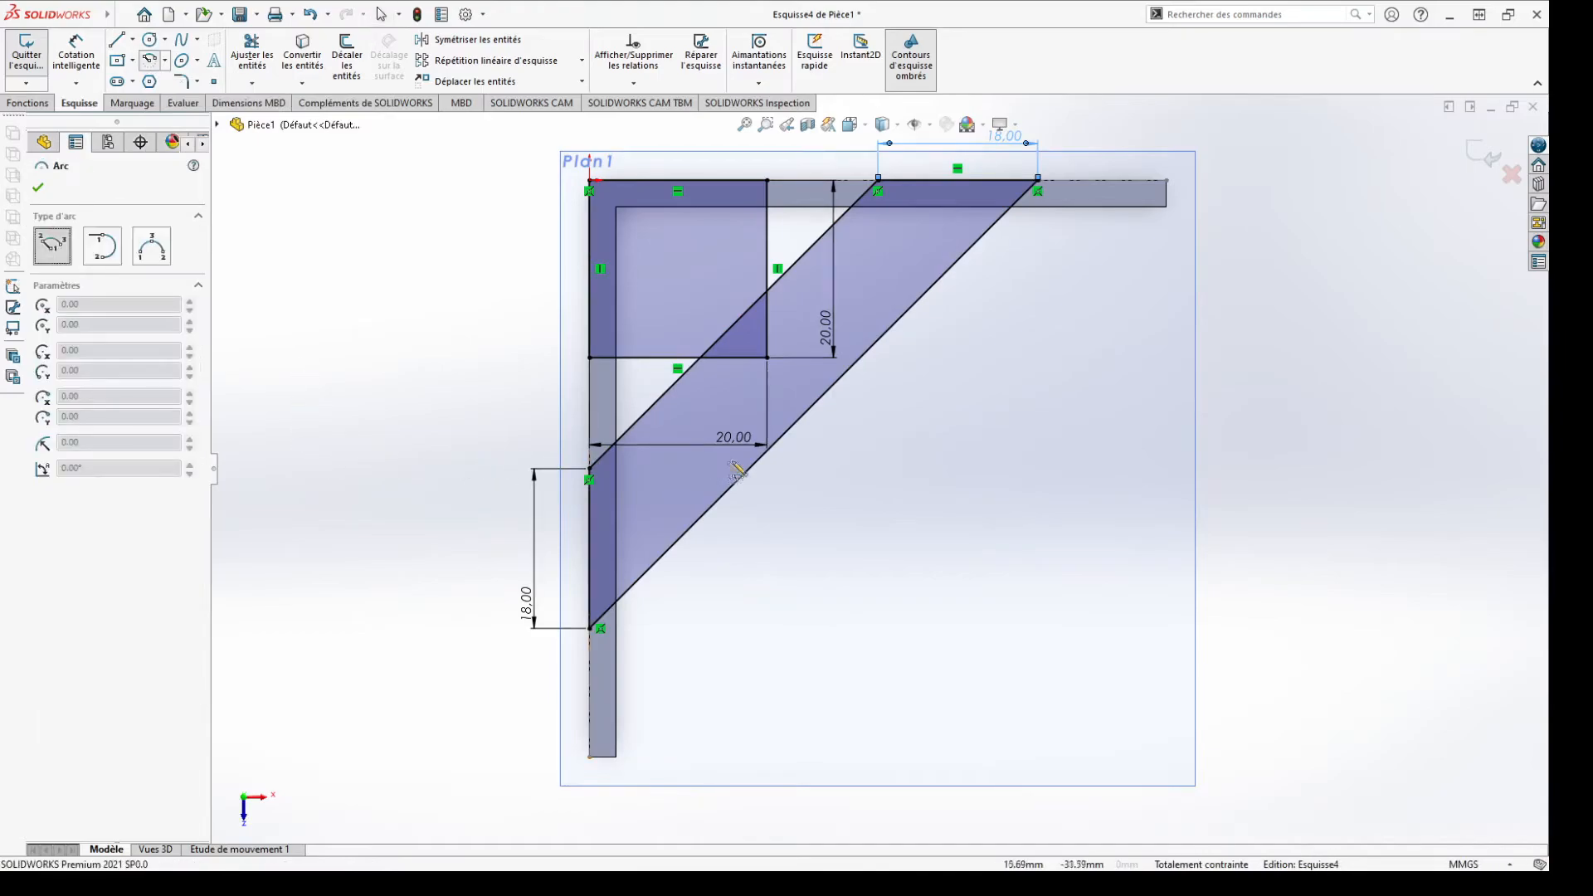
left_click(815, 405)
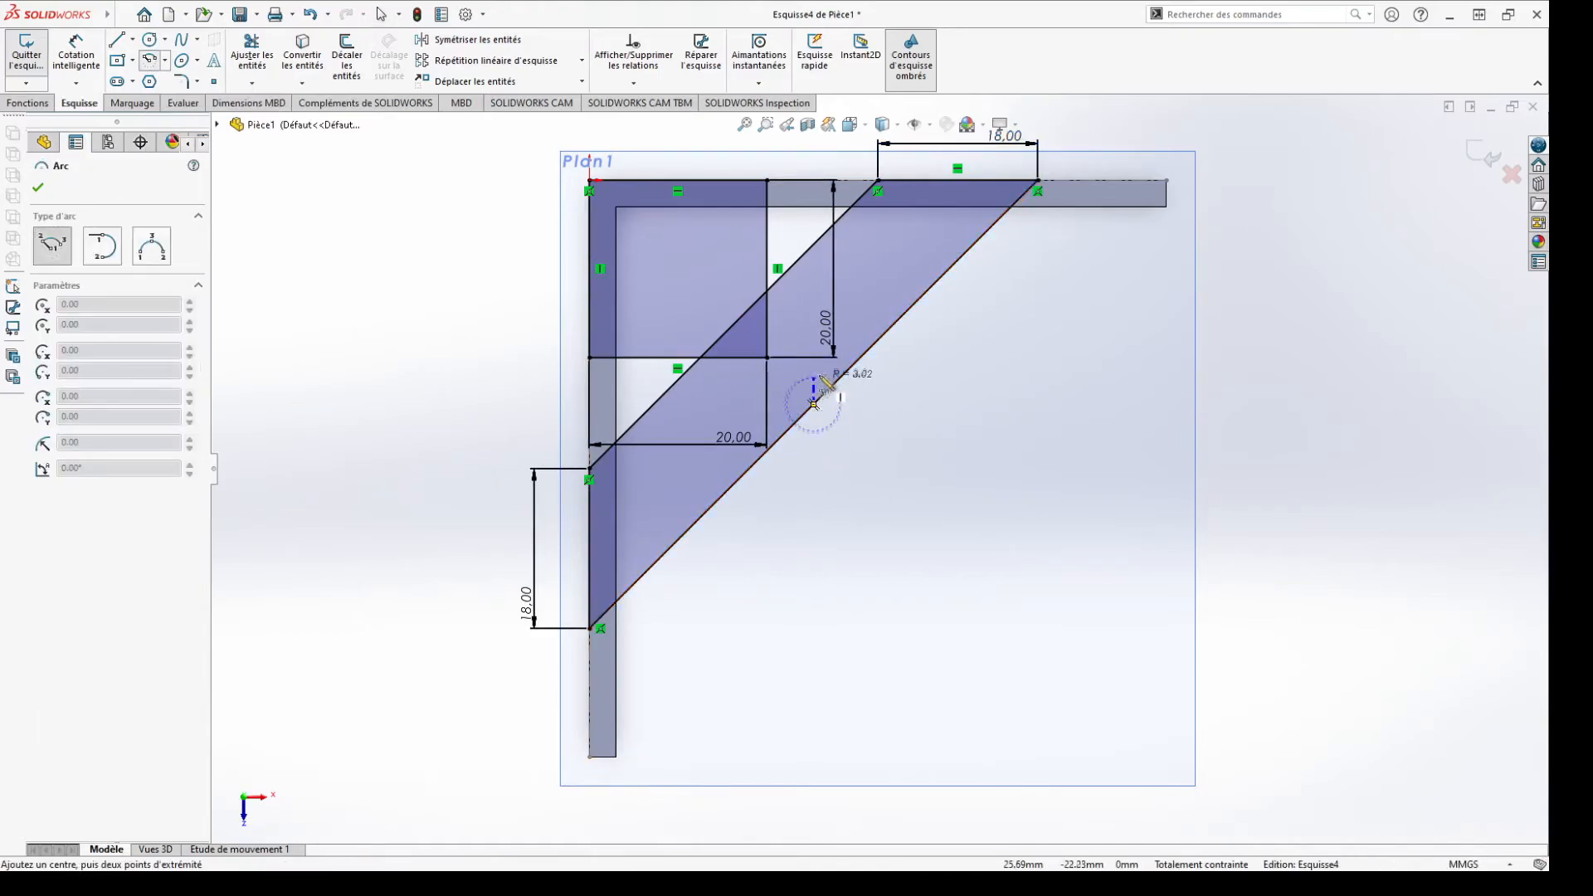
left_click(862, 359)
left_click(765, 445)
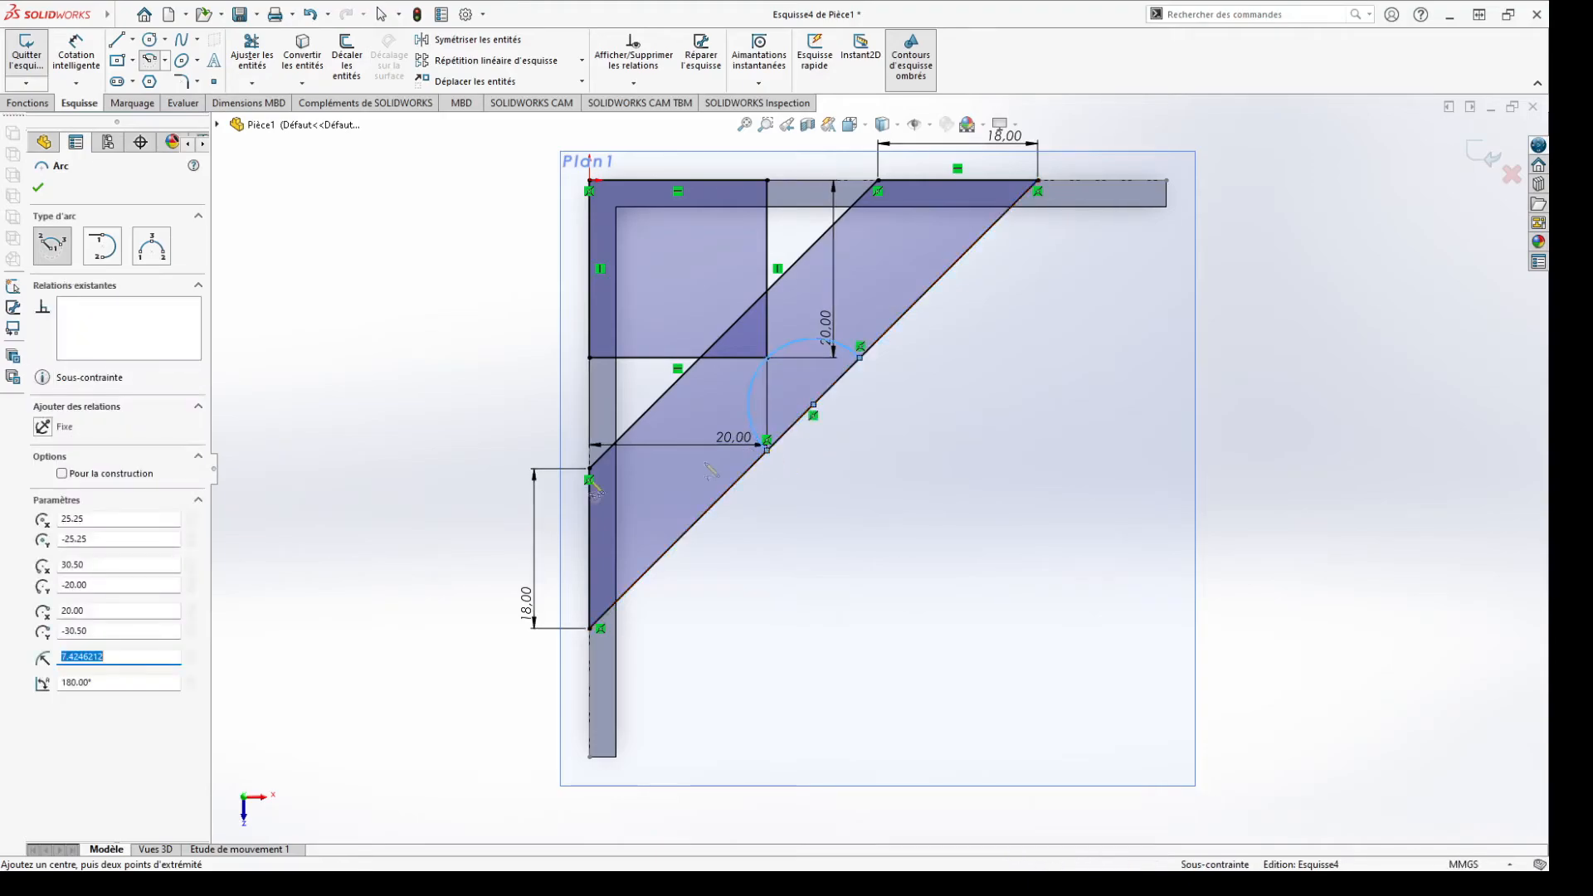
left_click(38, 188)
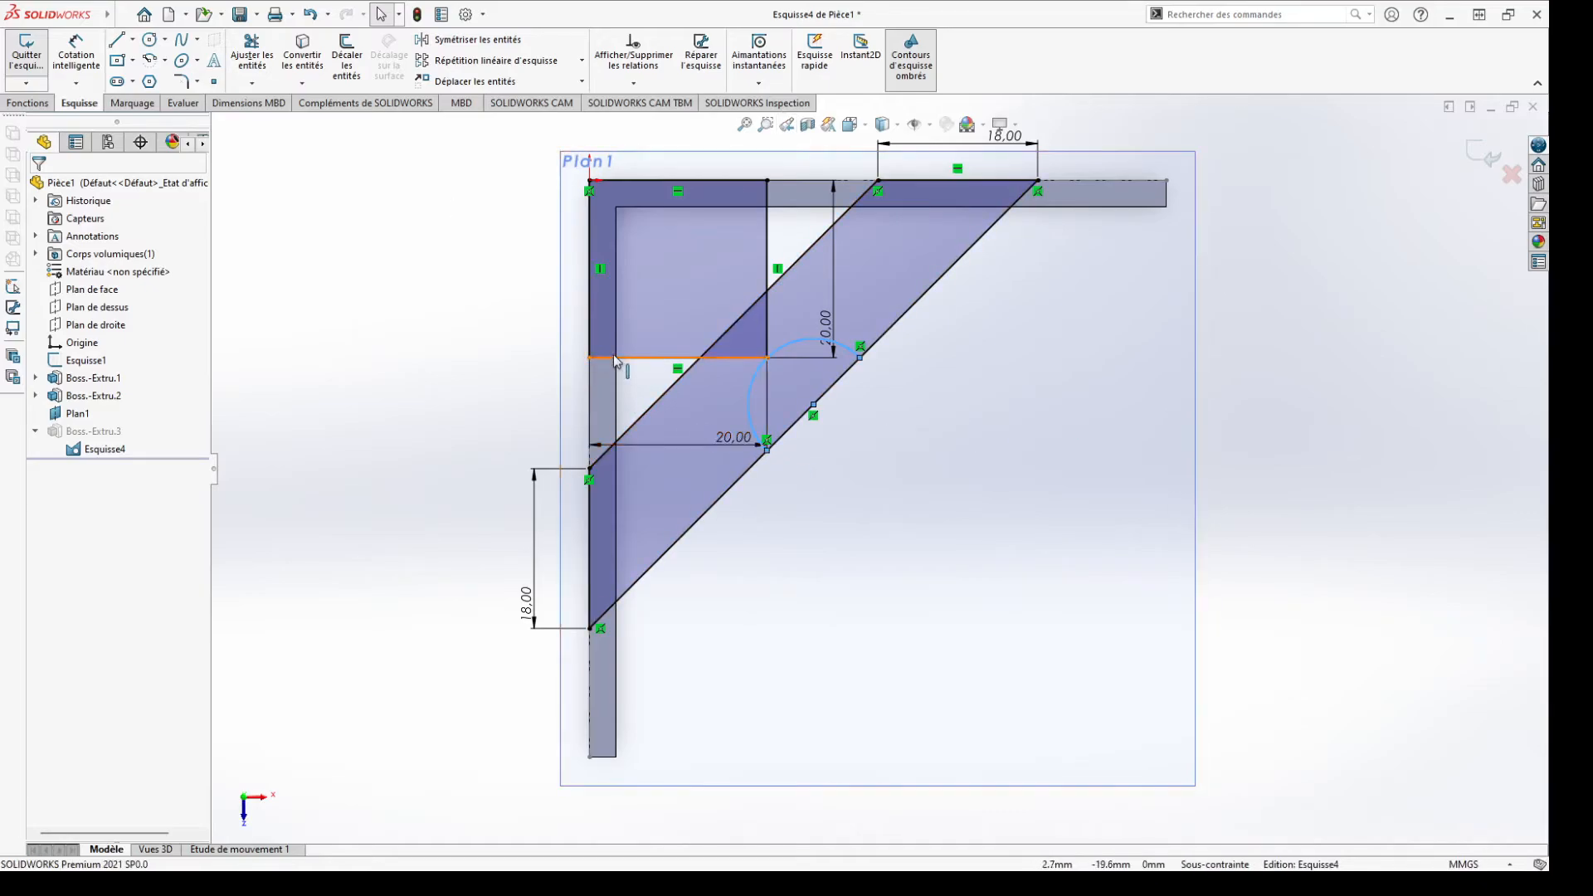
Dimension the centre-point arc on the outer diagonal and set its radius to 15 mm
left_click(77, 54)
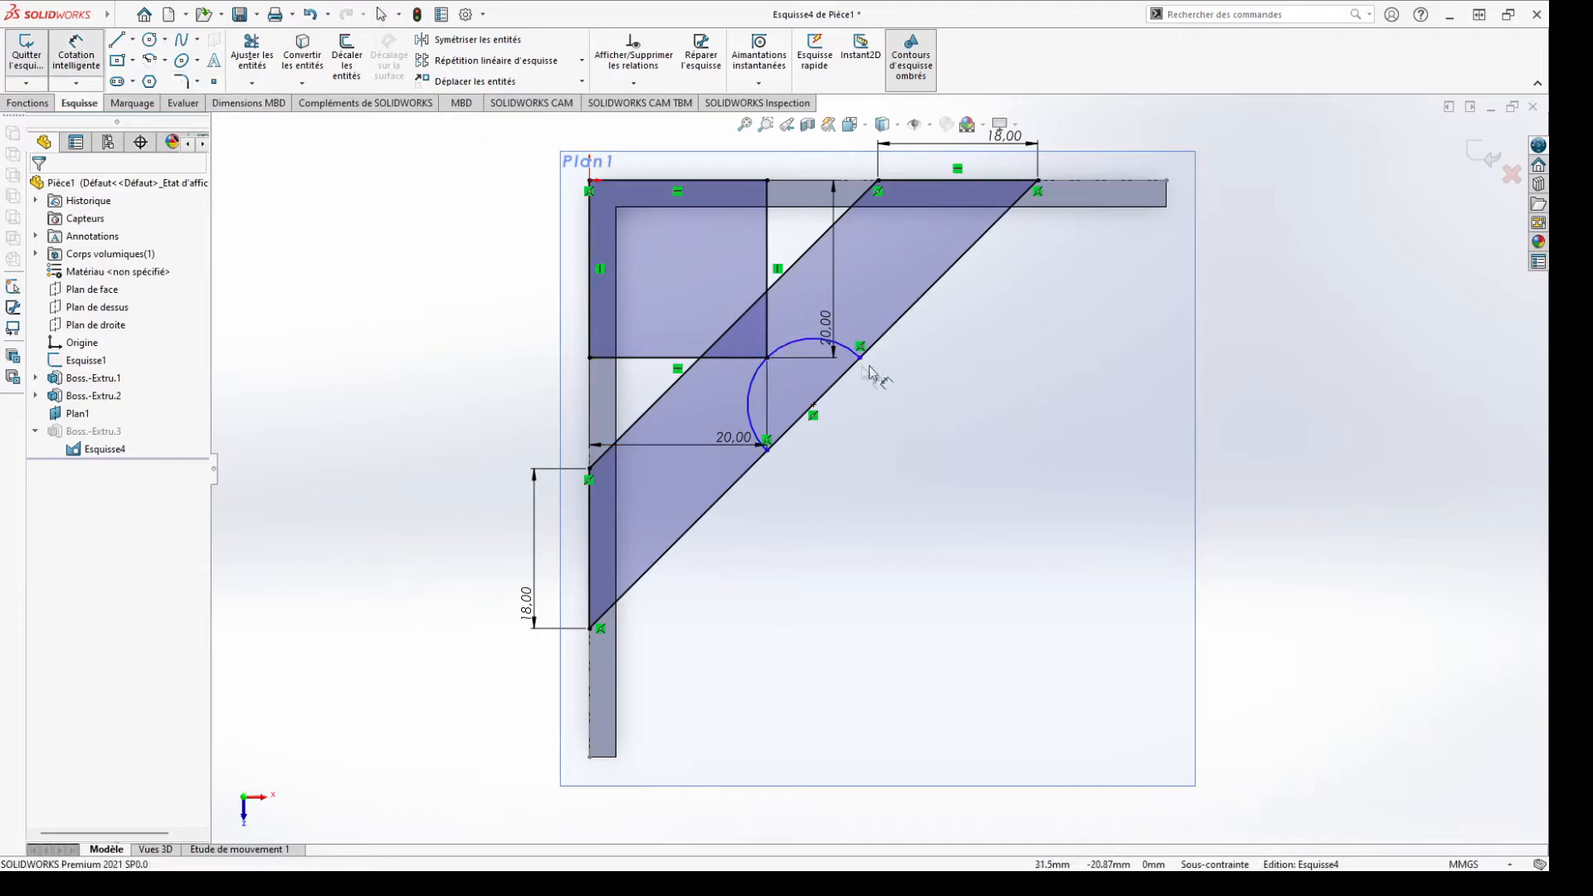
left_click(814, 339)
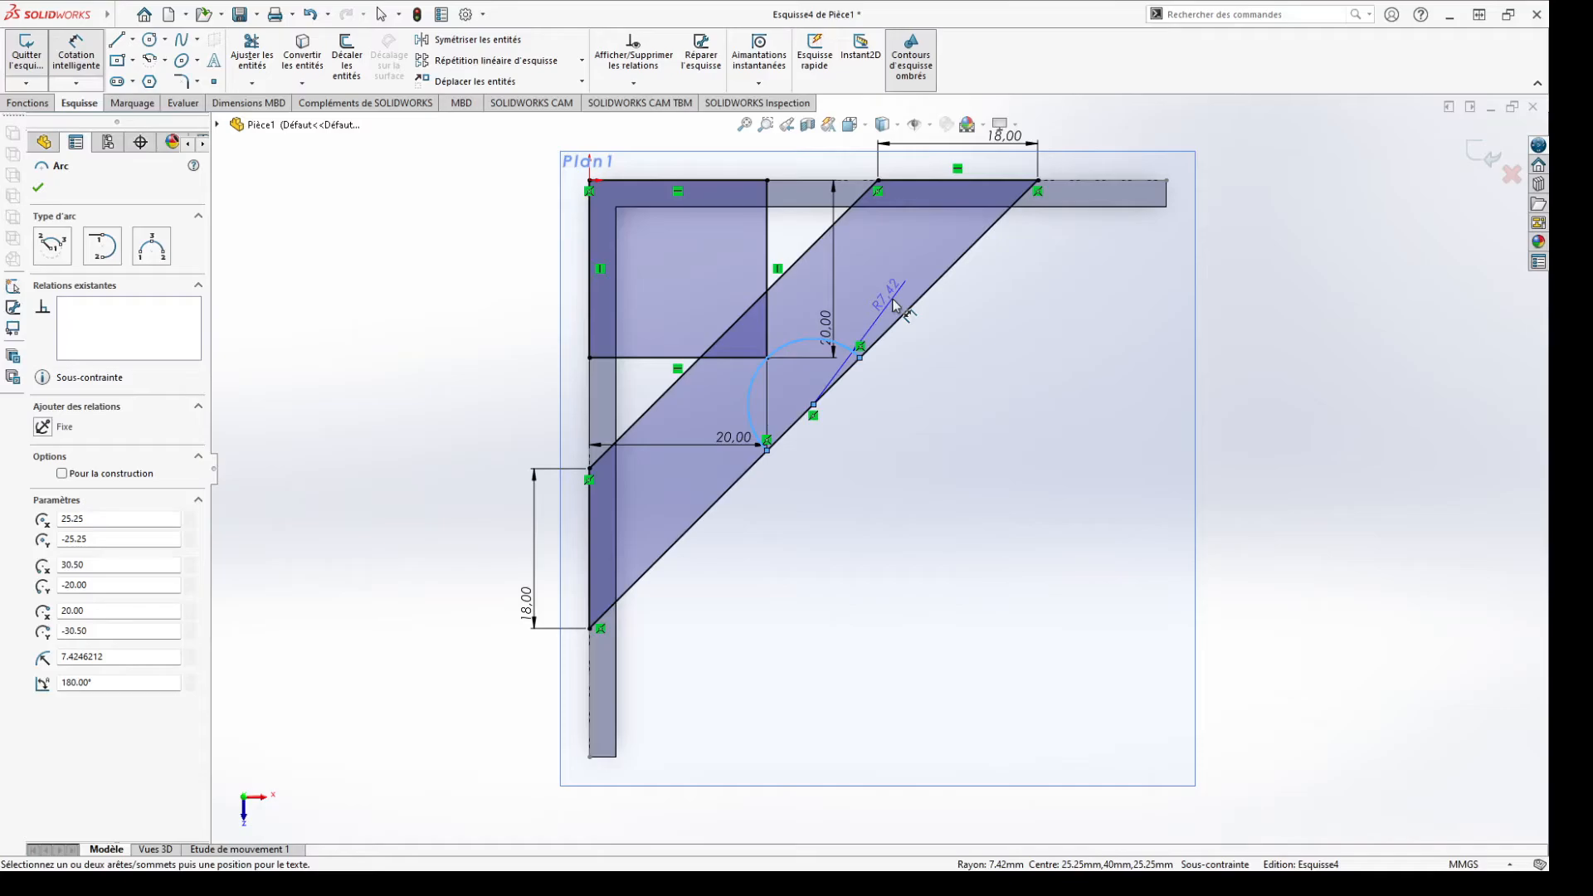
left_click(894, 305)
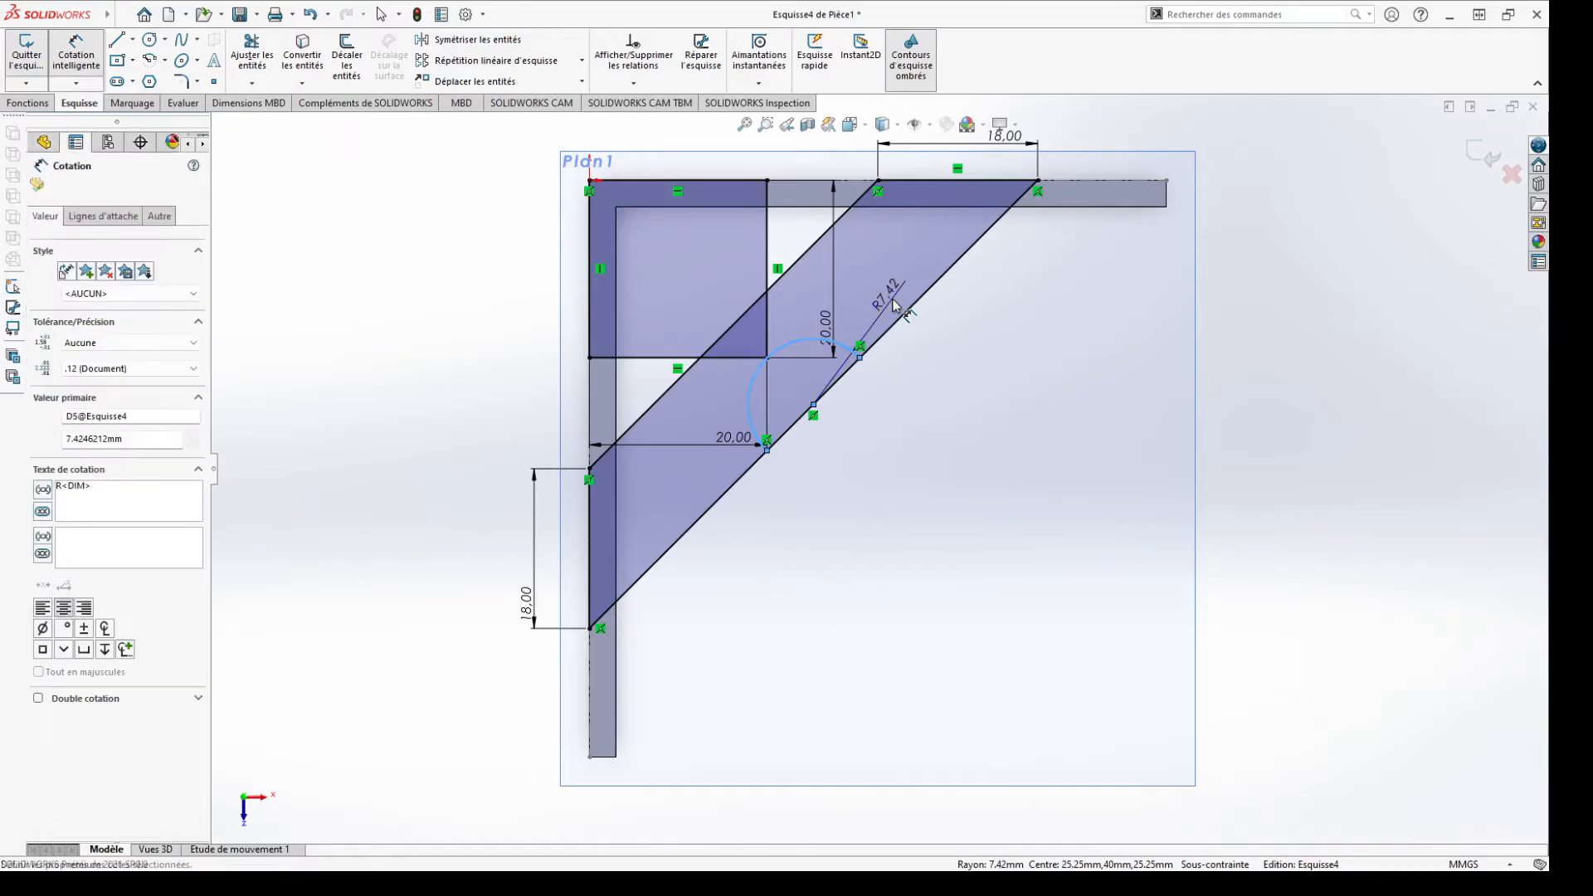
type("15")
key("Return")
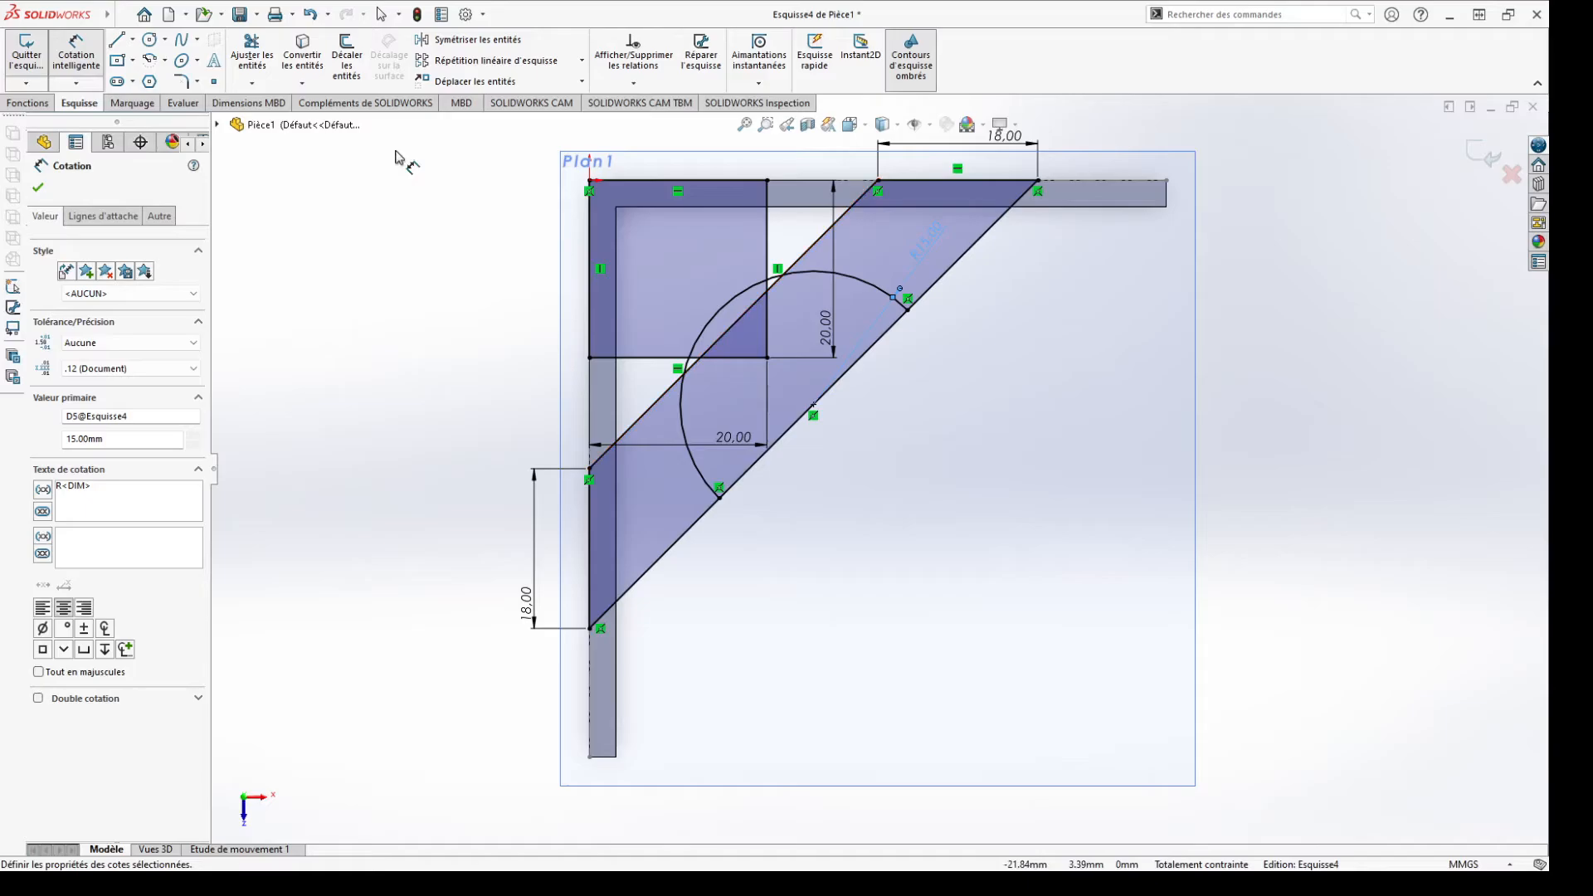
left_click(767, 234)
key("Escape")
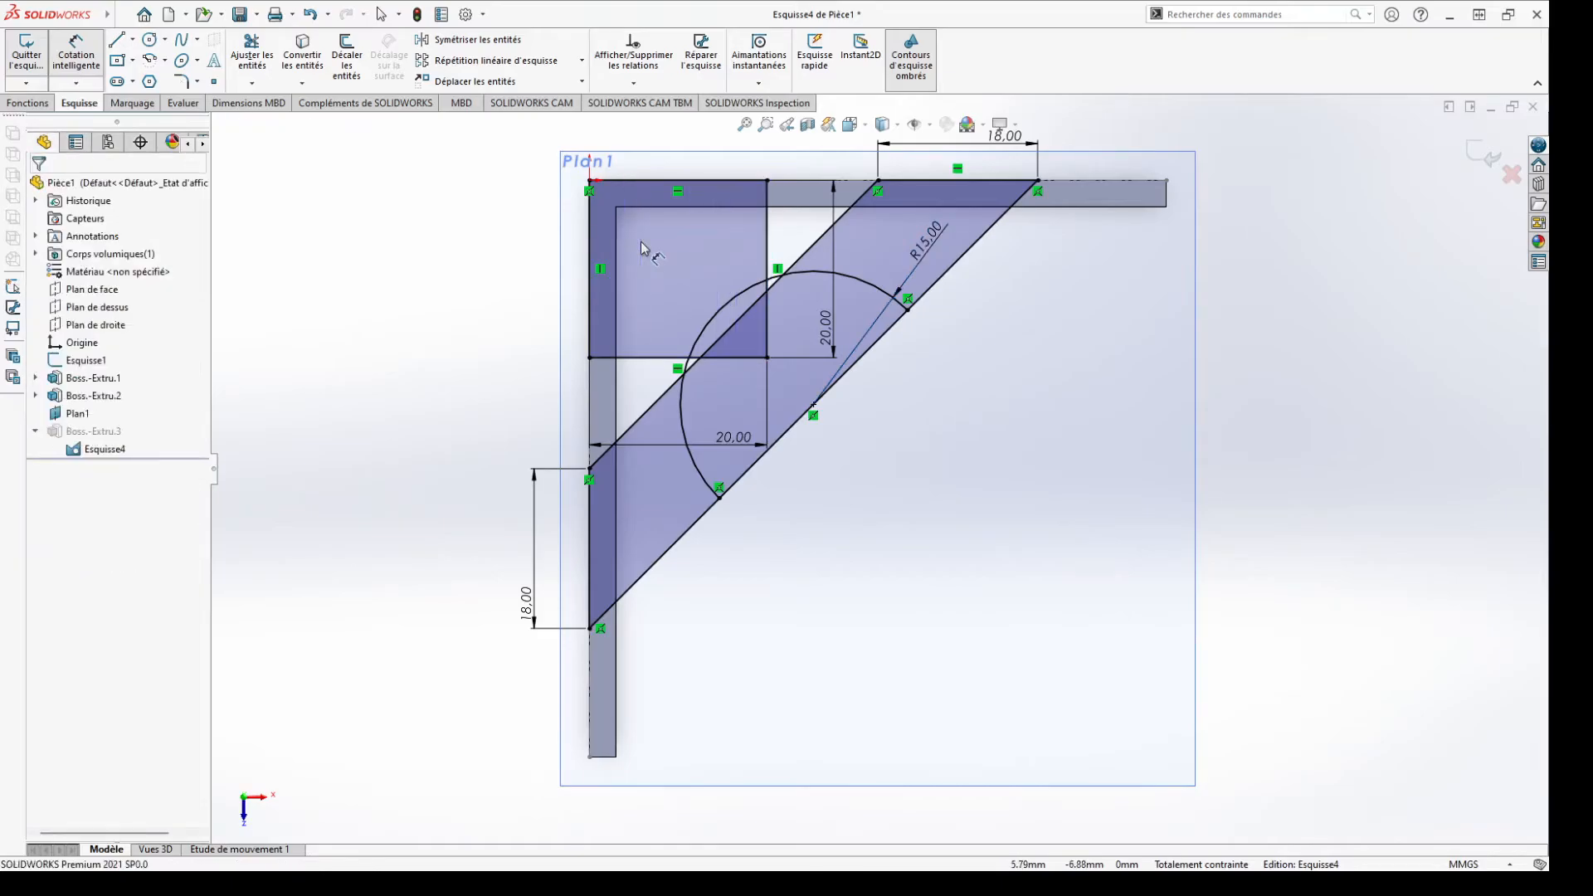
left_click(79, 56)
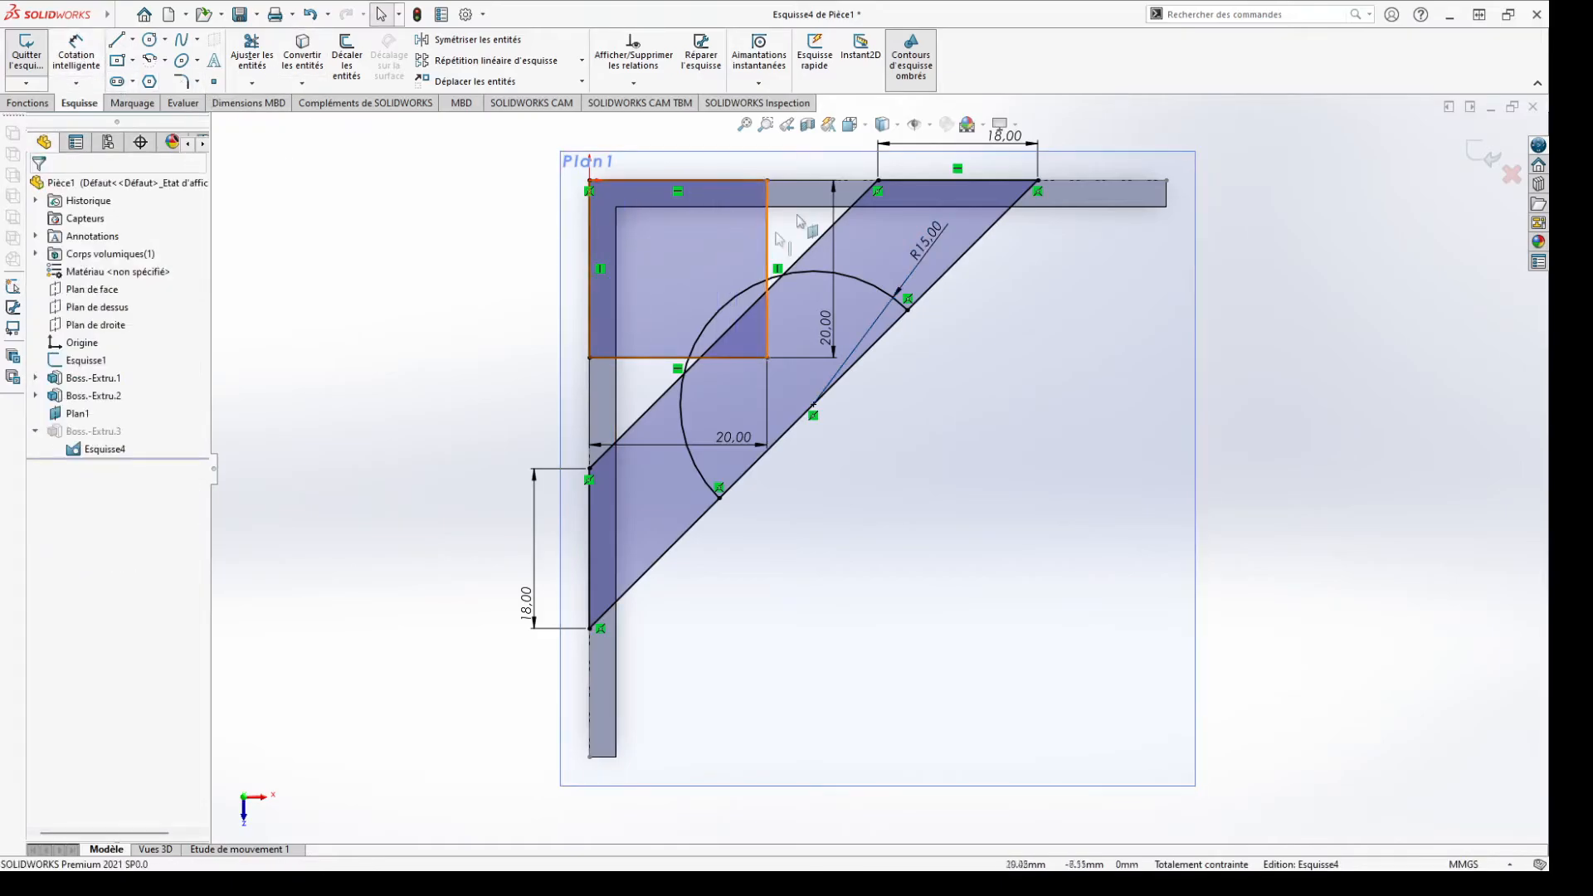
Delete the corner square's two inner sides, with their associated dimensions, and the inner diagonal of the band
left_click(767, 237)
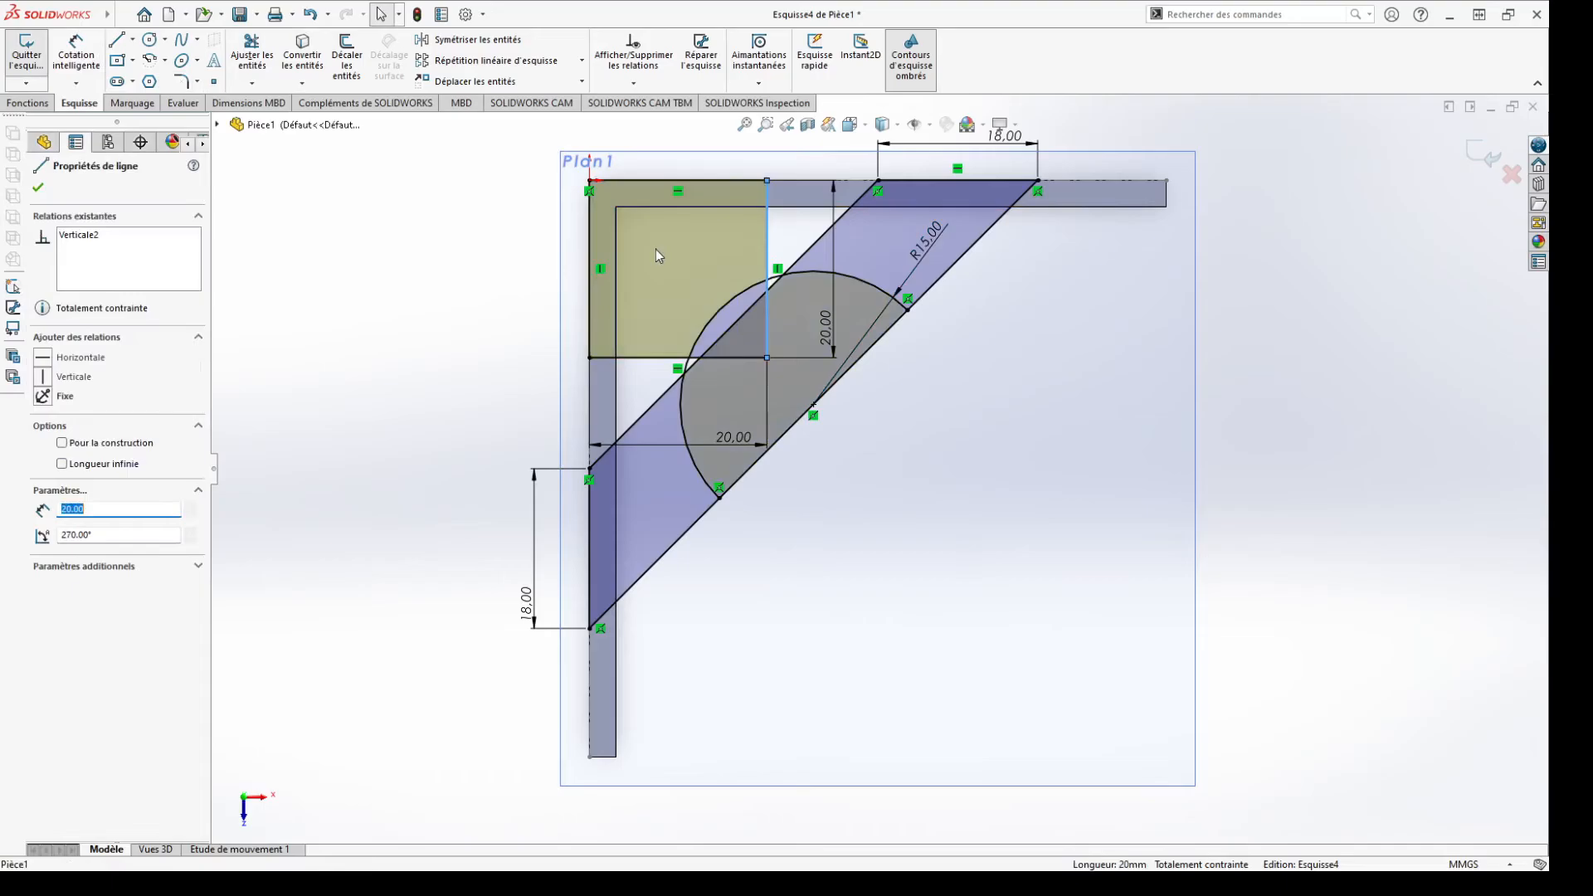
key("Escape")
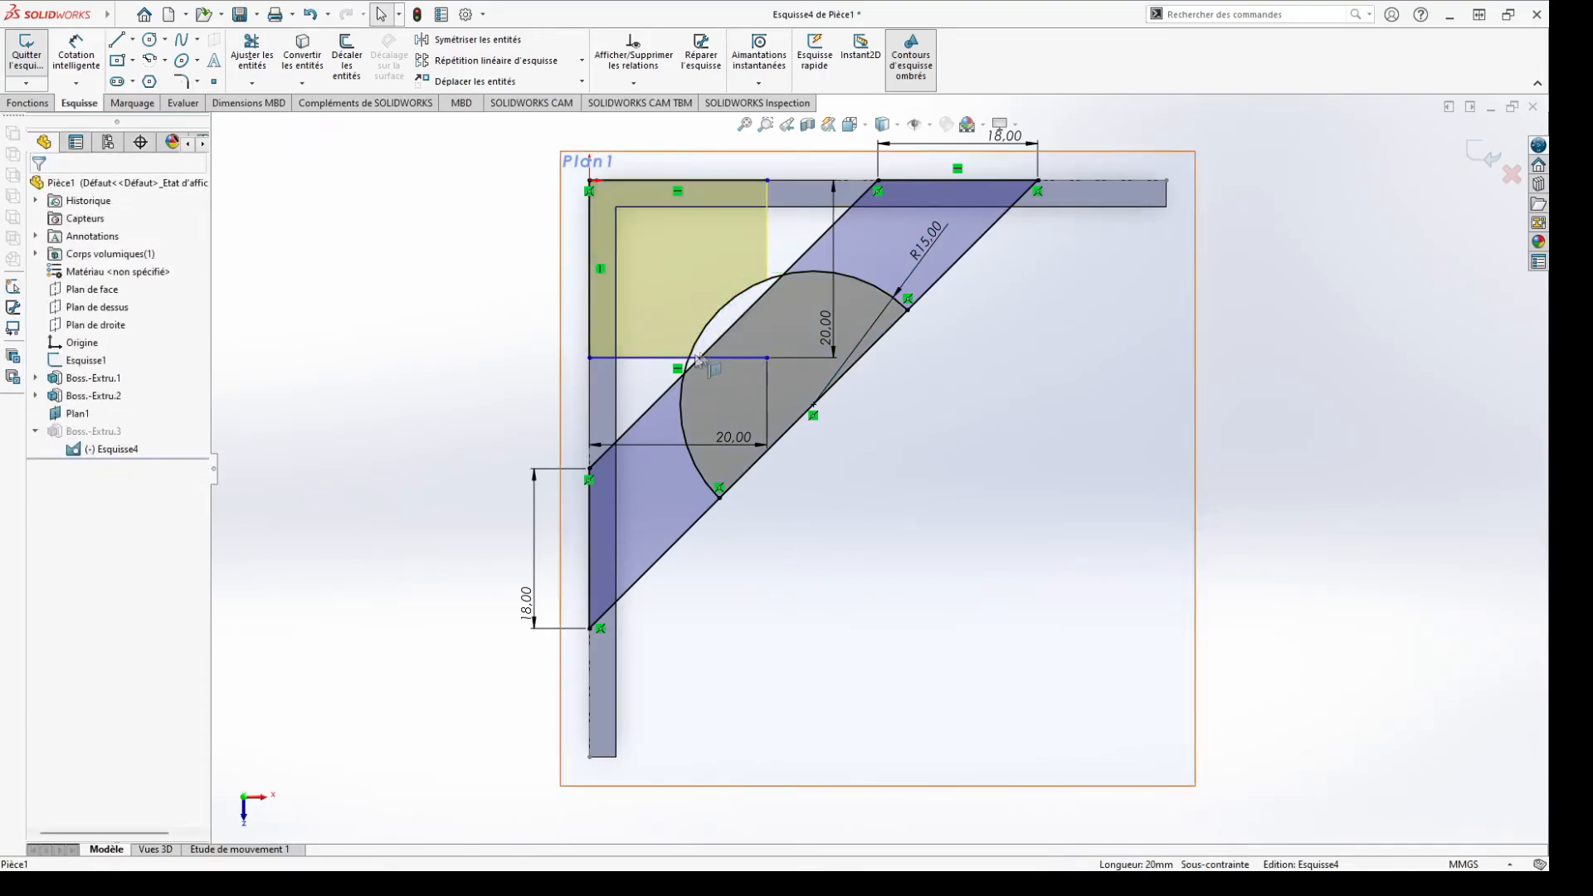
left_click(651, 360)
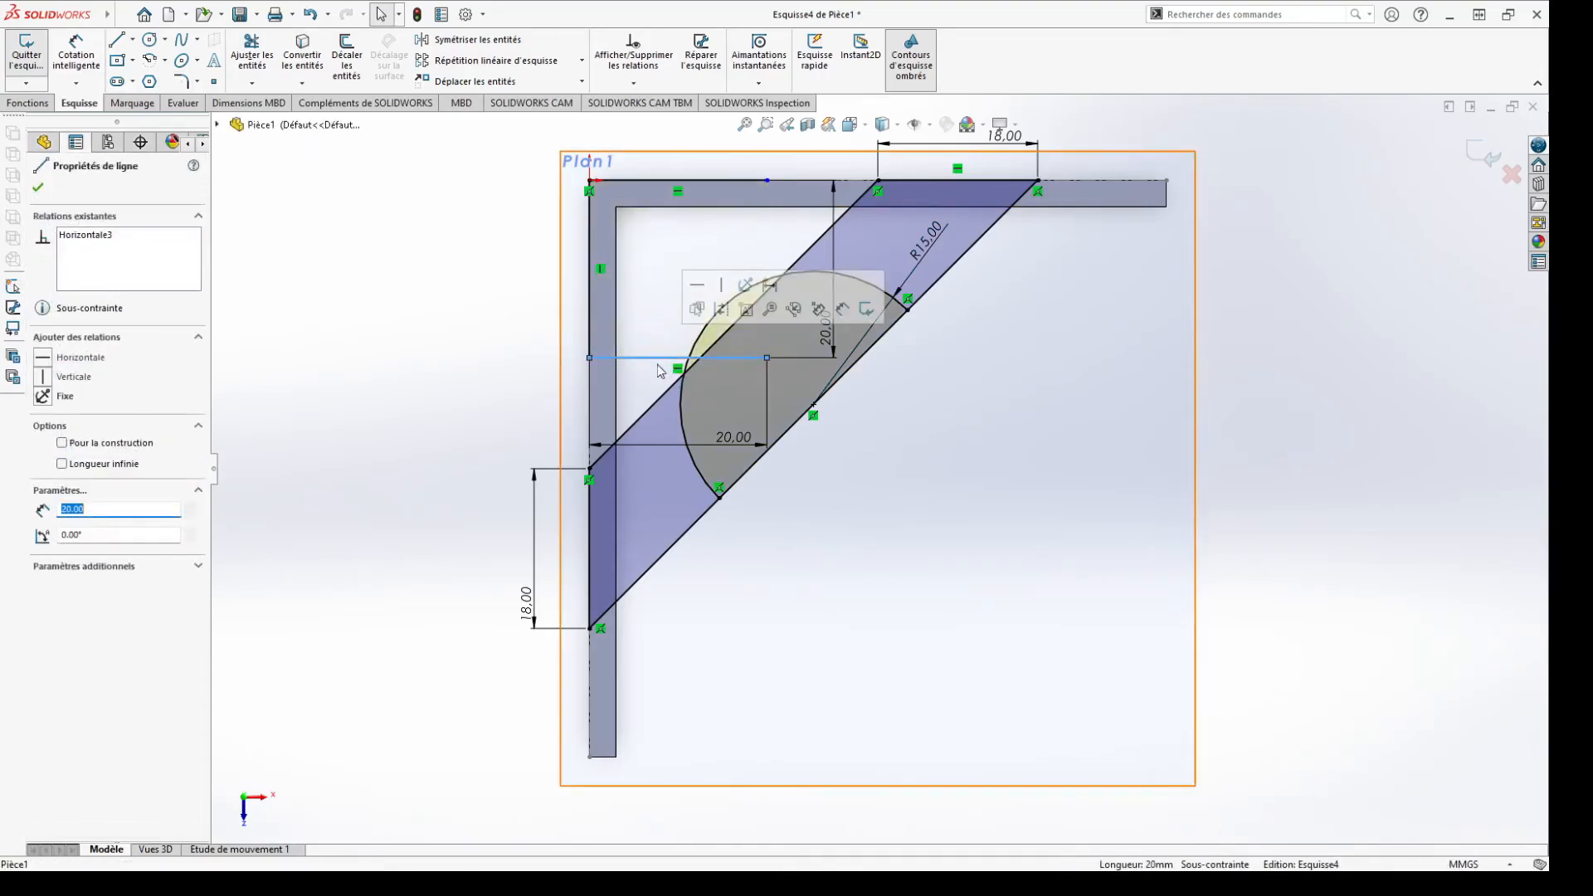
key("Delete")
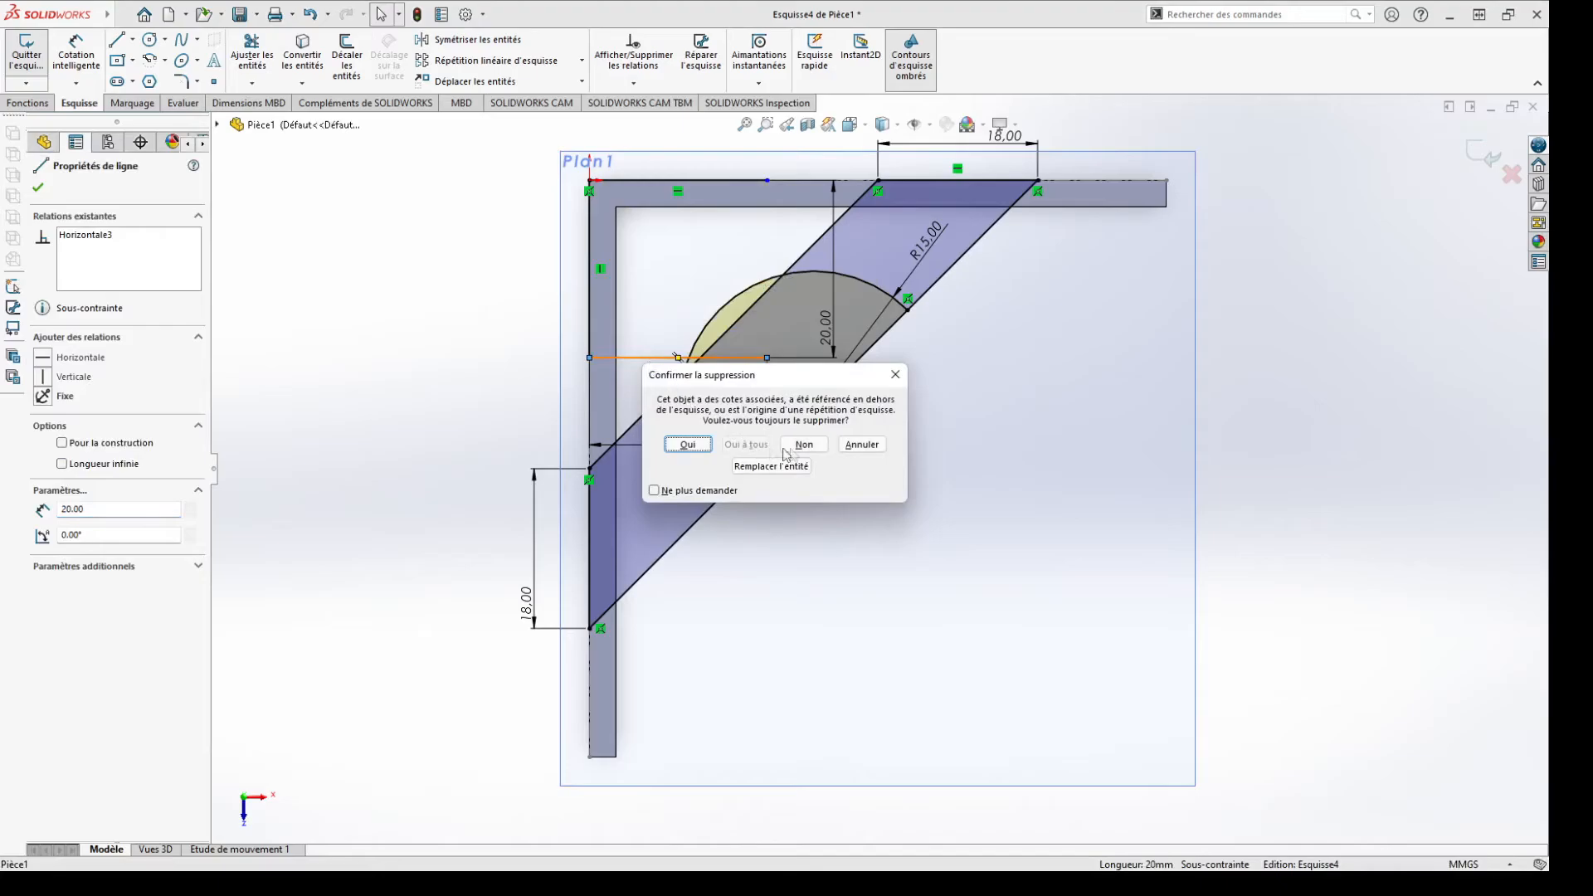
left_click(686, 444)
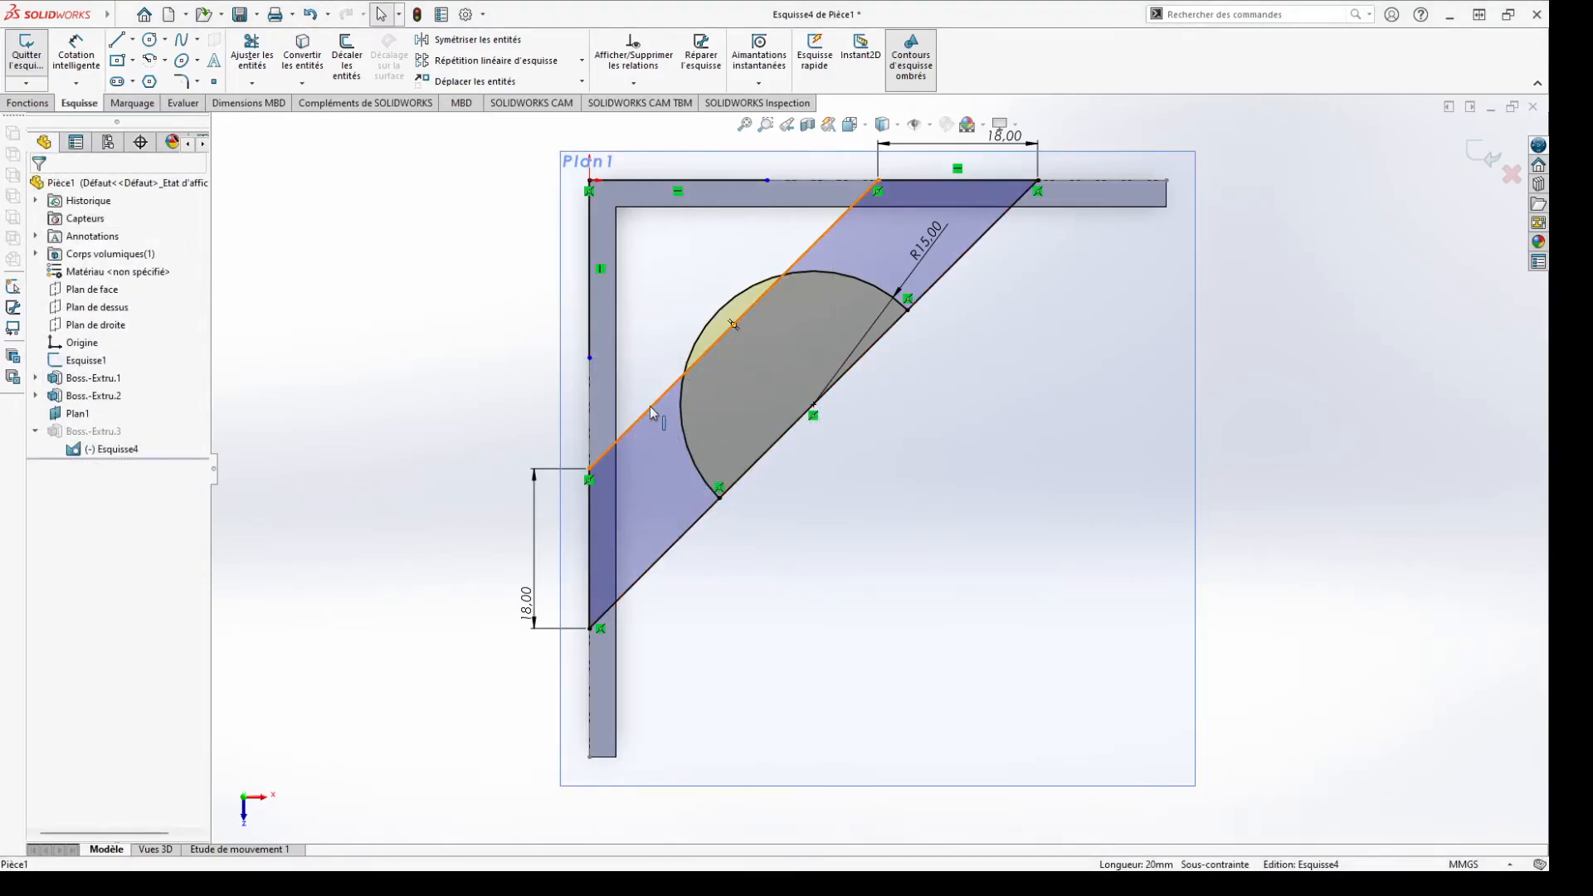
left_click(650, 406)
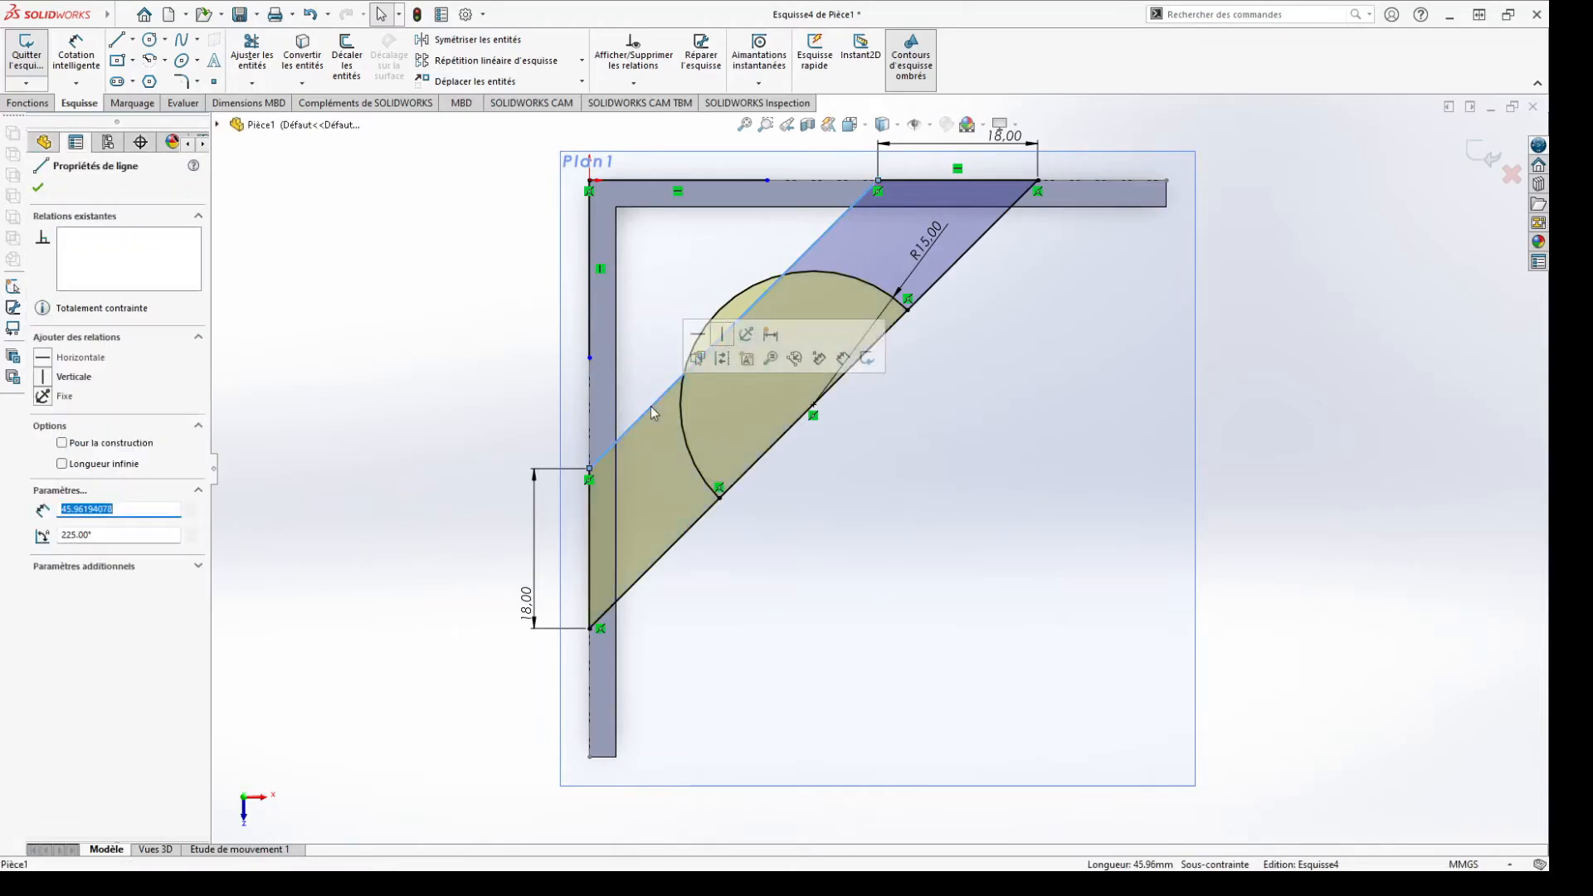
key("Delete")
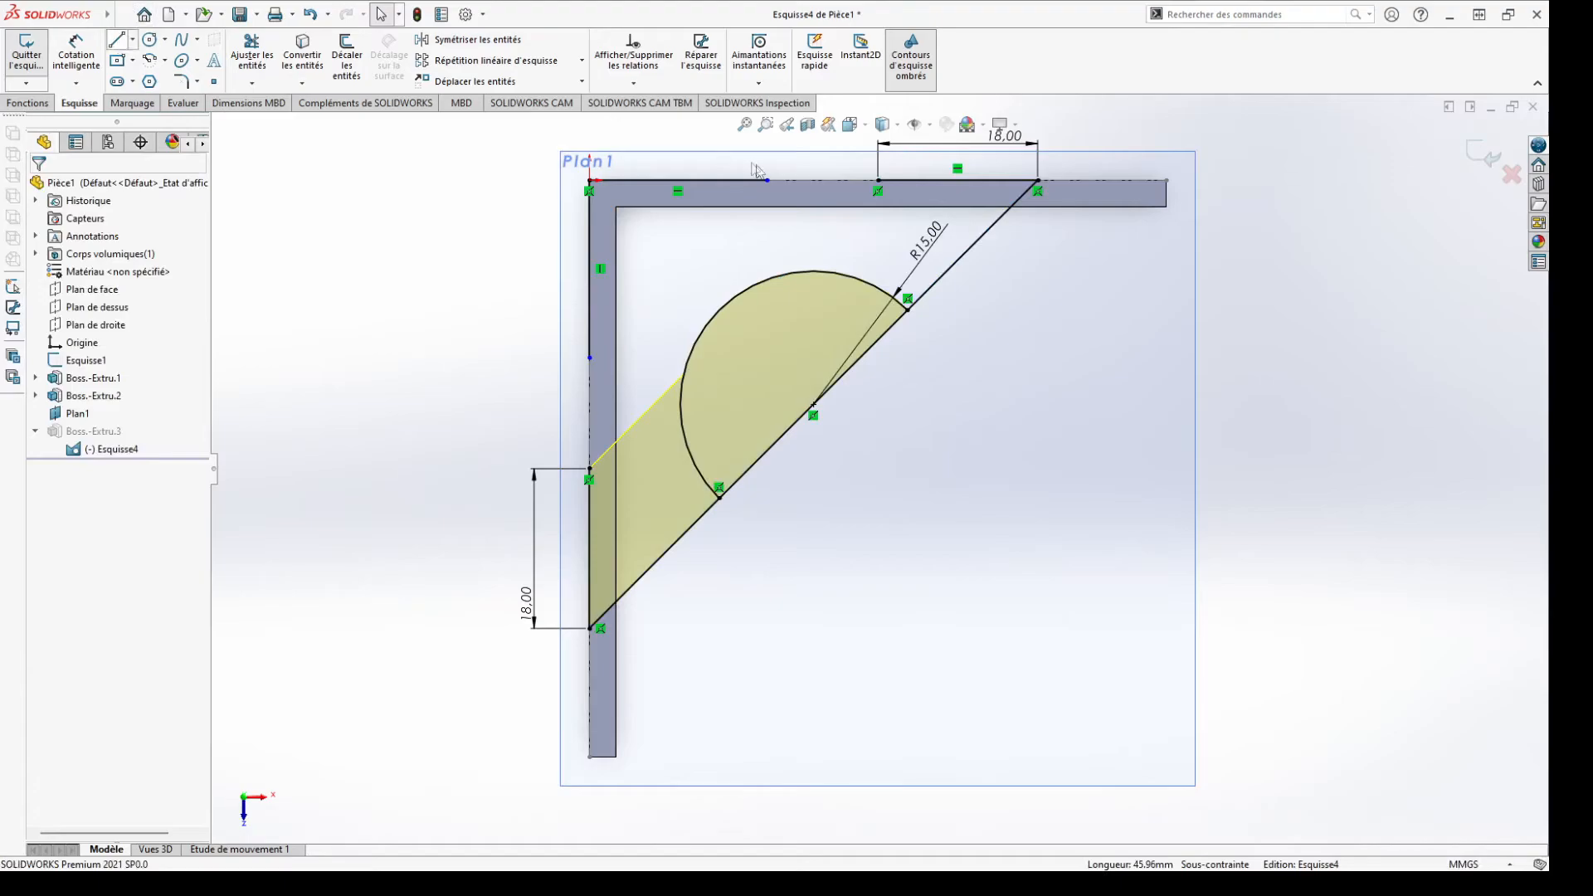
Draw two 12.5 mm lines along the plates' outer edges, linking the former square's corners to the 18 mm band segments
left_click(878, 181)
left_click(767, 180)
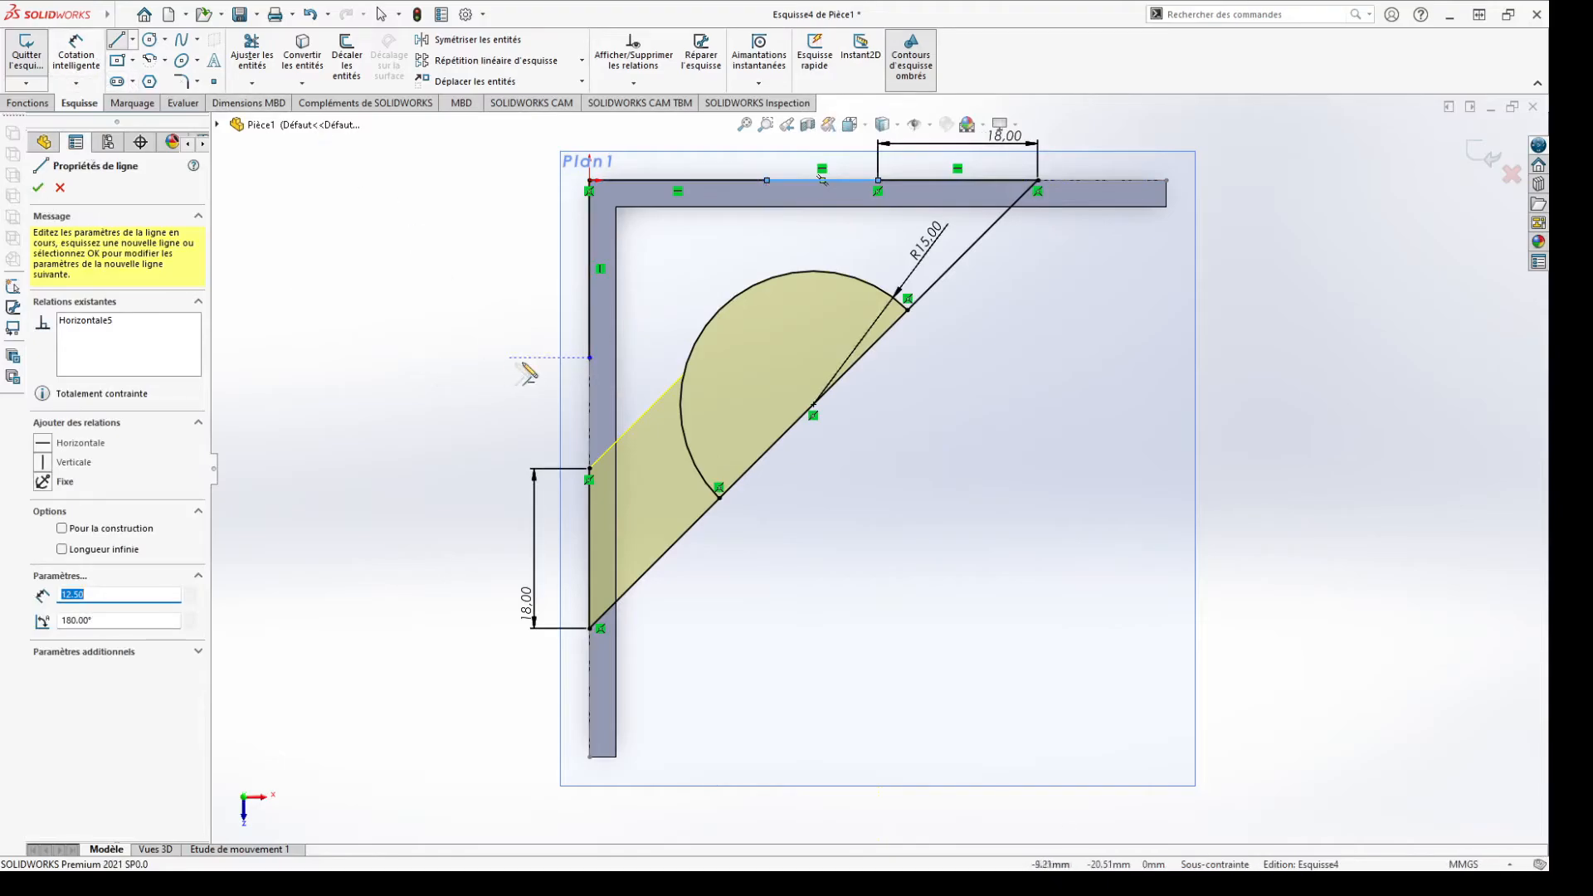
left_click(590, 358)
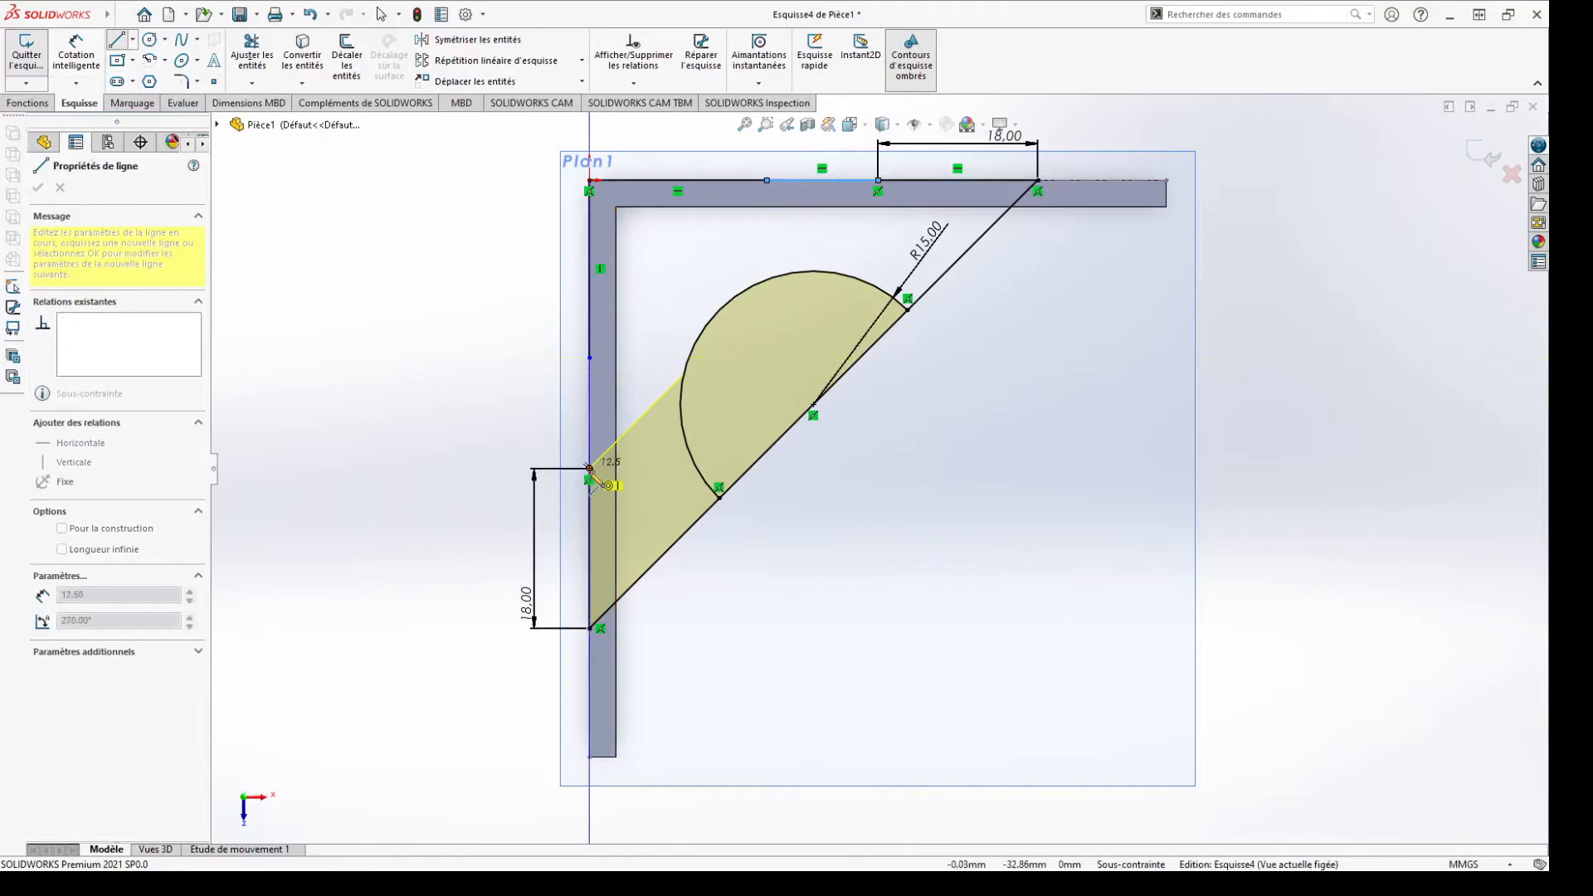
left_click(590, 469)
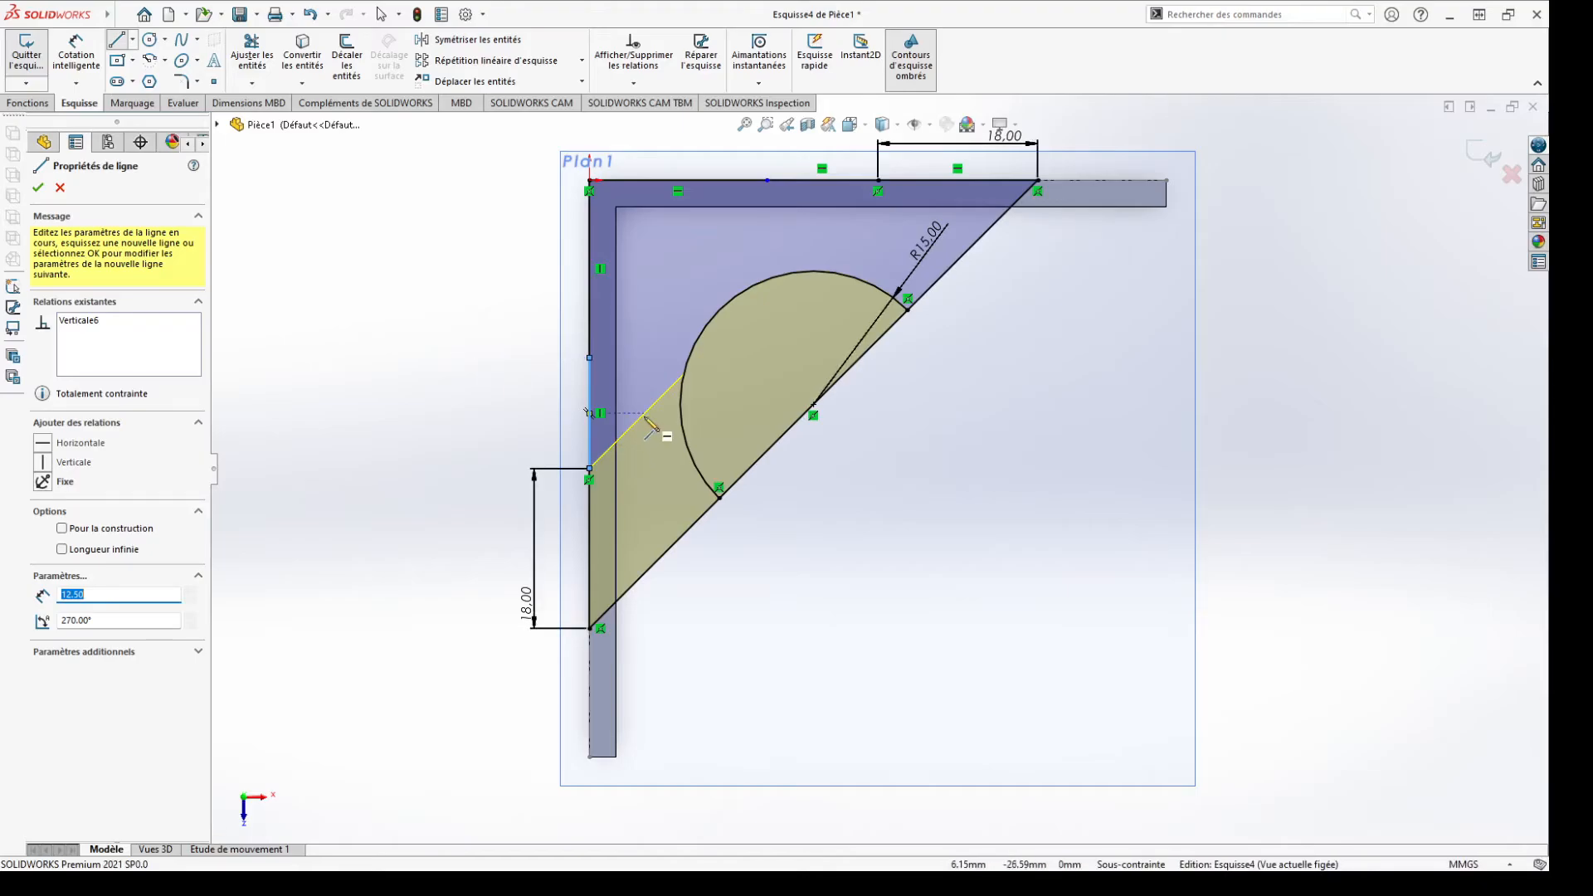
left_click(37, 189)
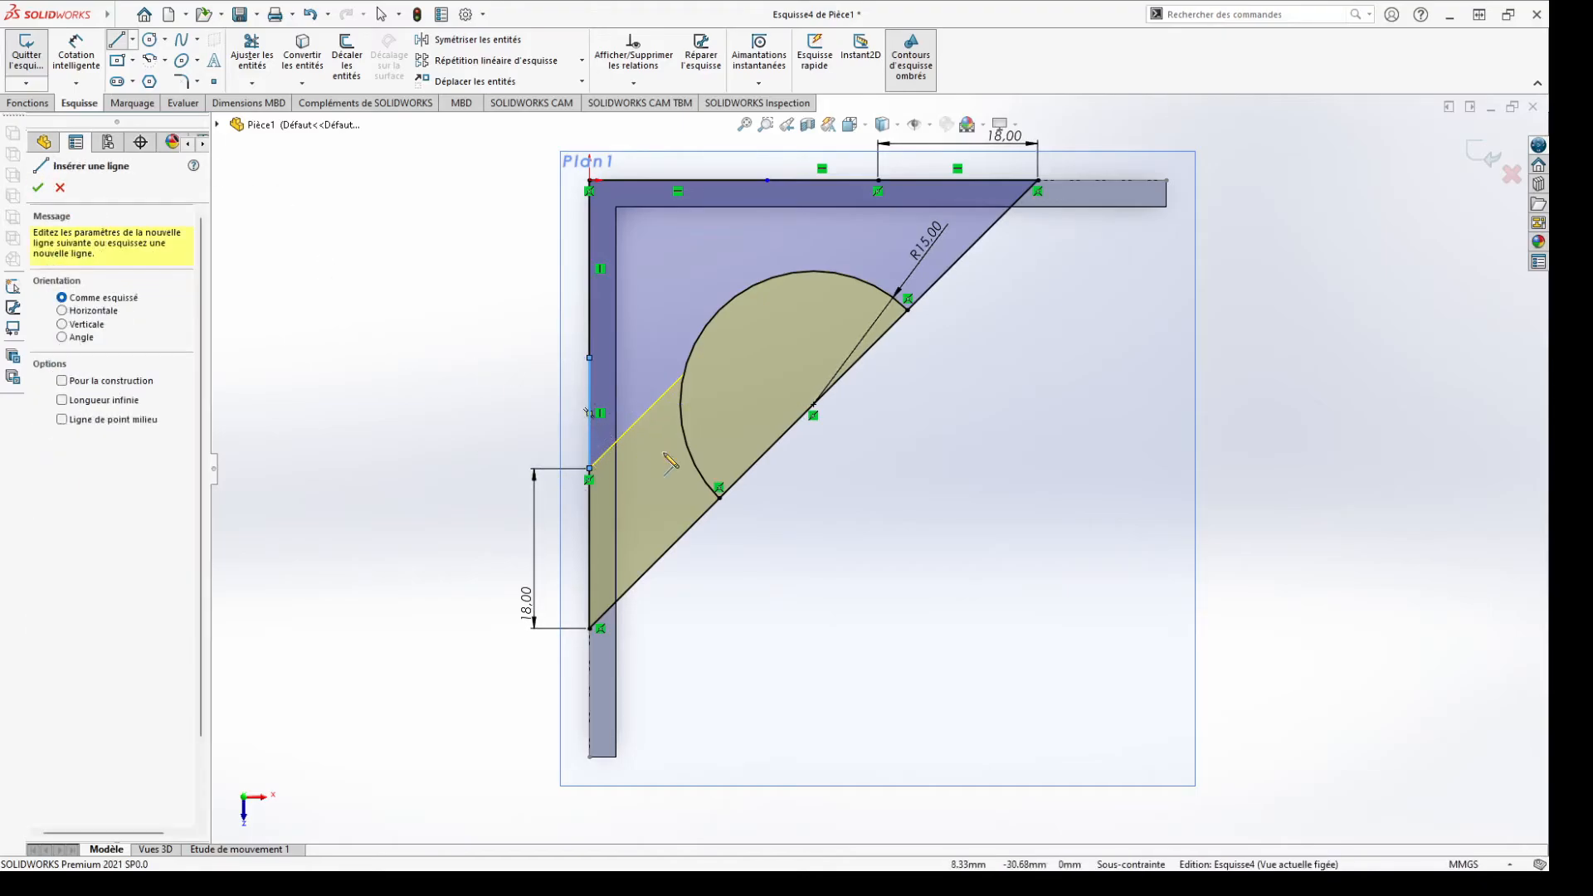
left_click(37, 188)
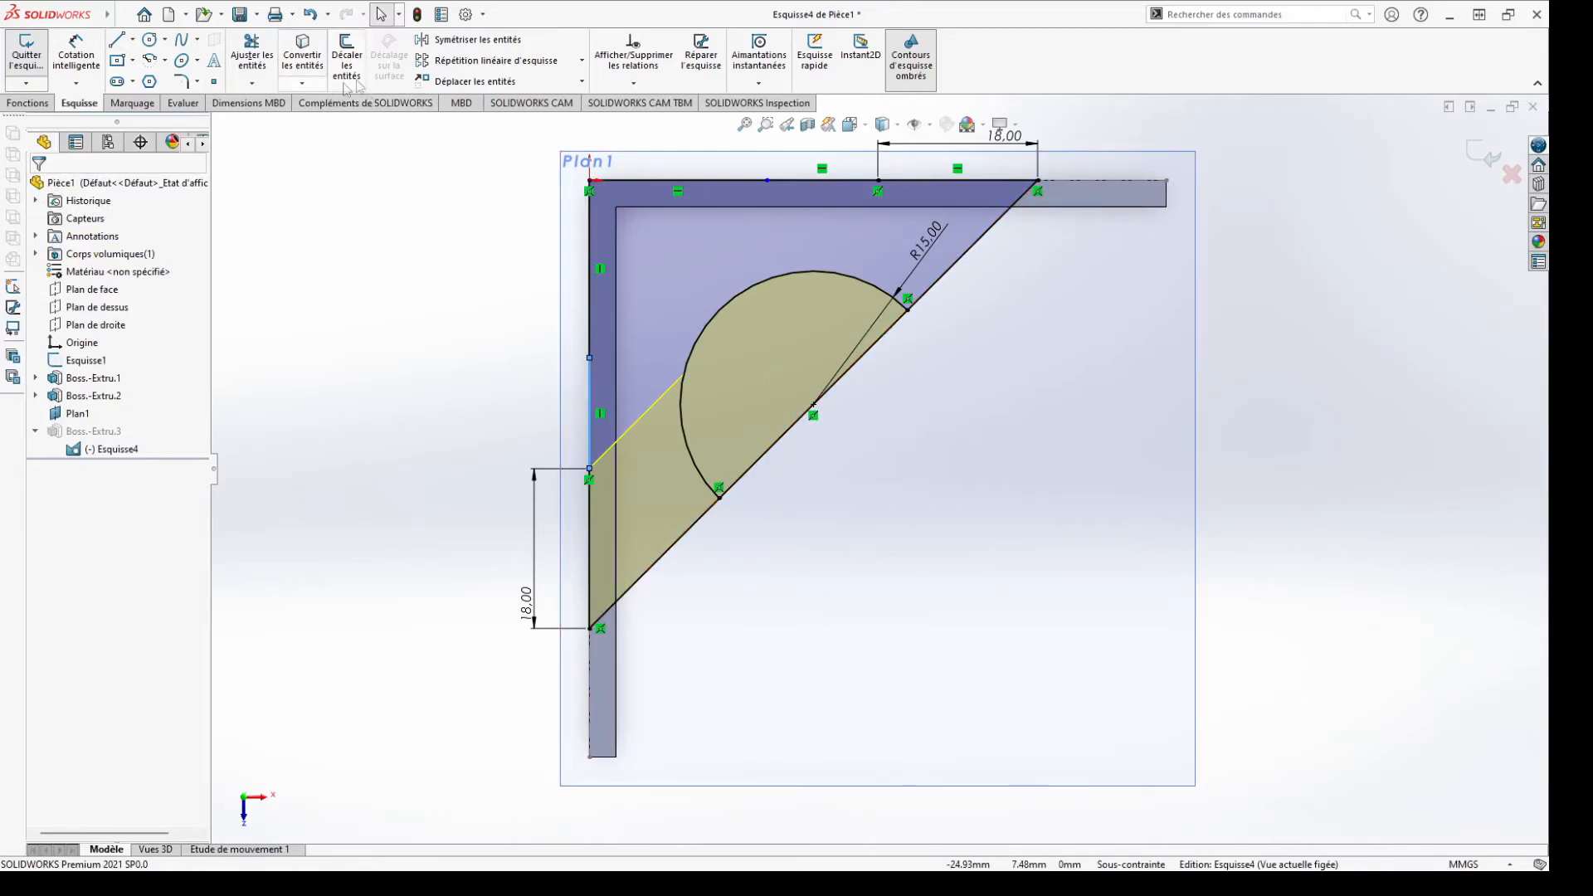
Trim the part of the outer diagonal spanned by the arc and exit the sketch to rebuild the gusset
left_click(251, 52)
left_click_drag(797, 491, 742, 428)
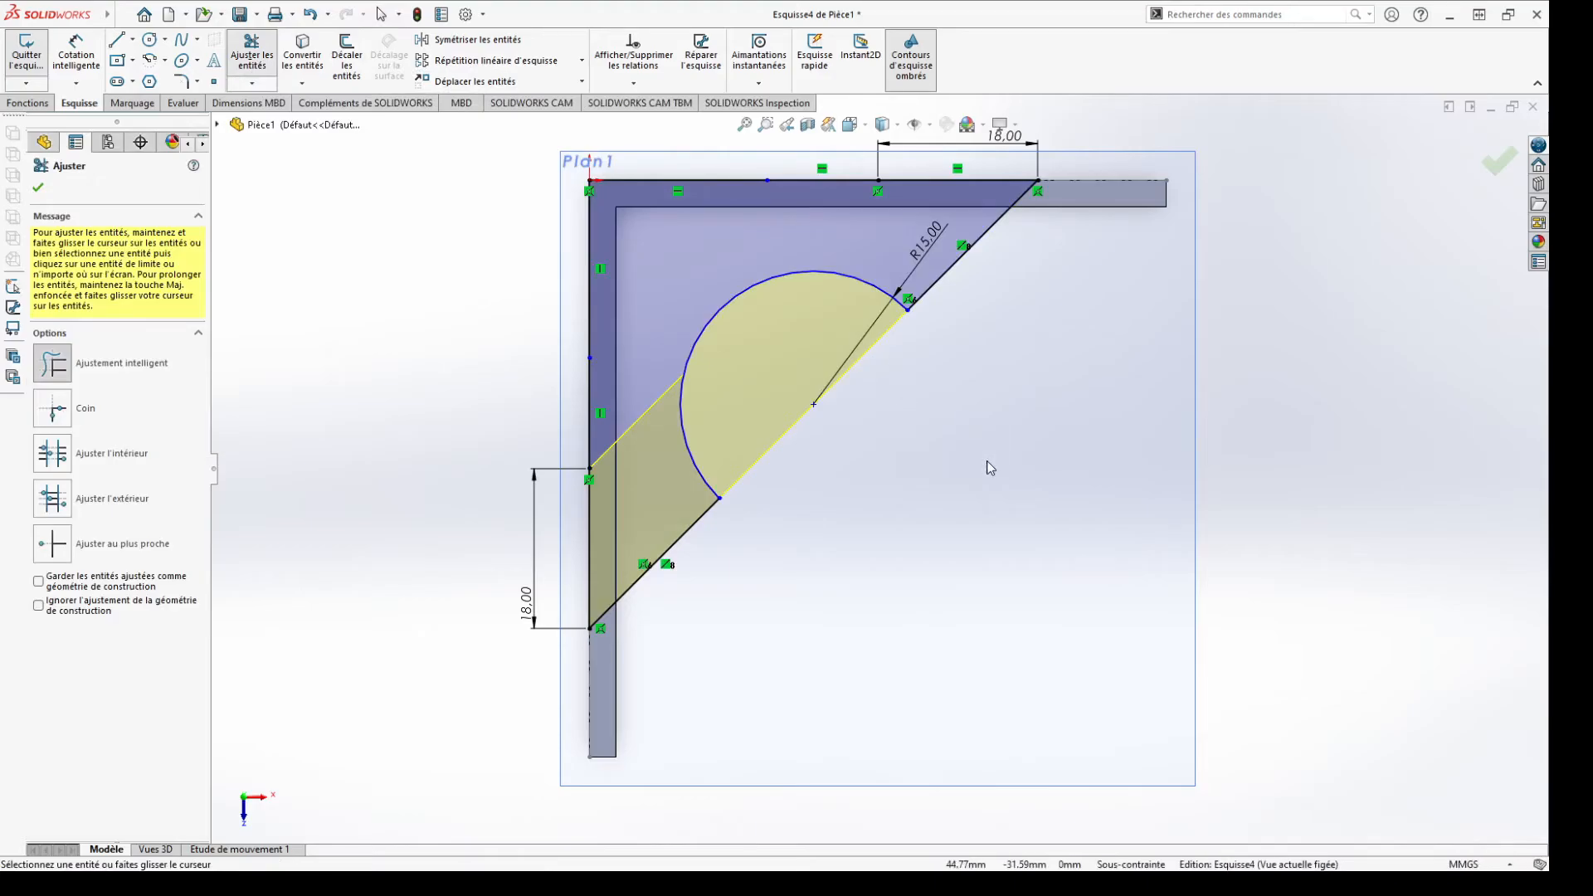
left_click(37, 191)
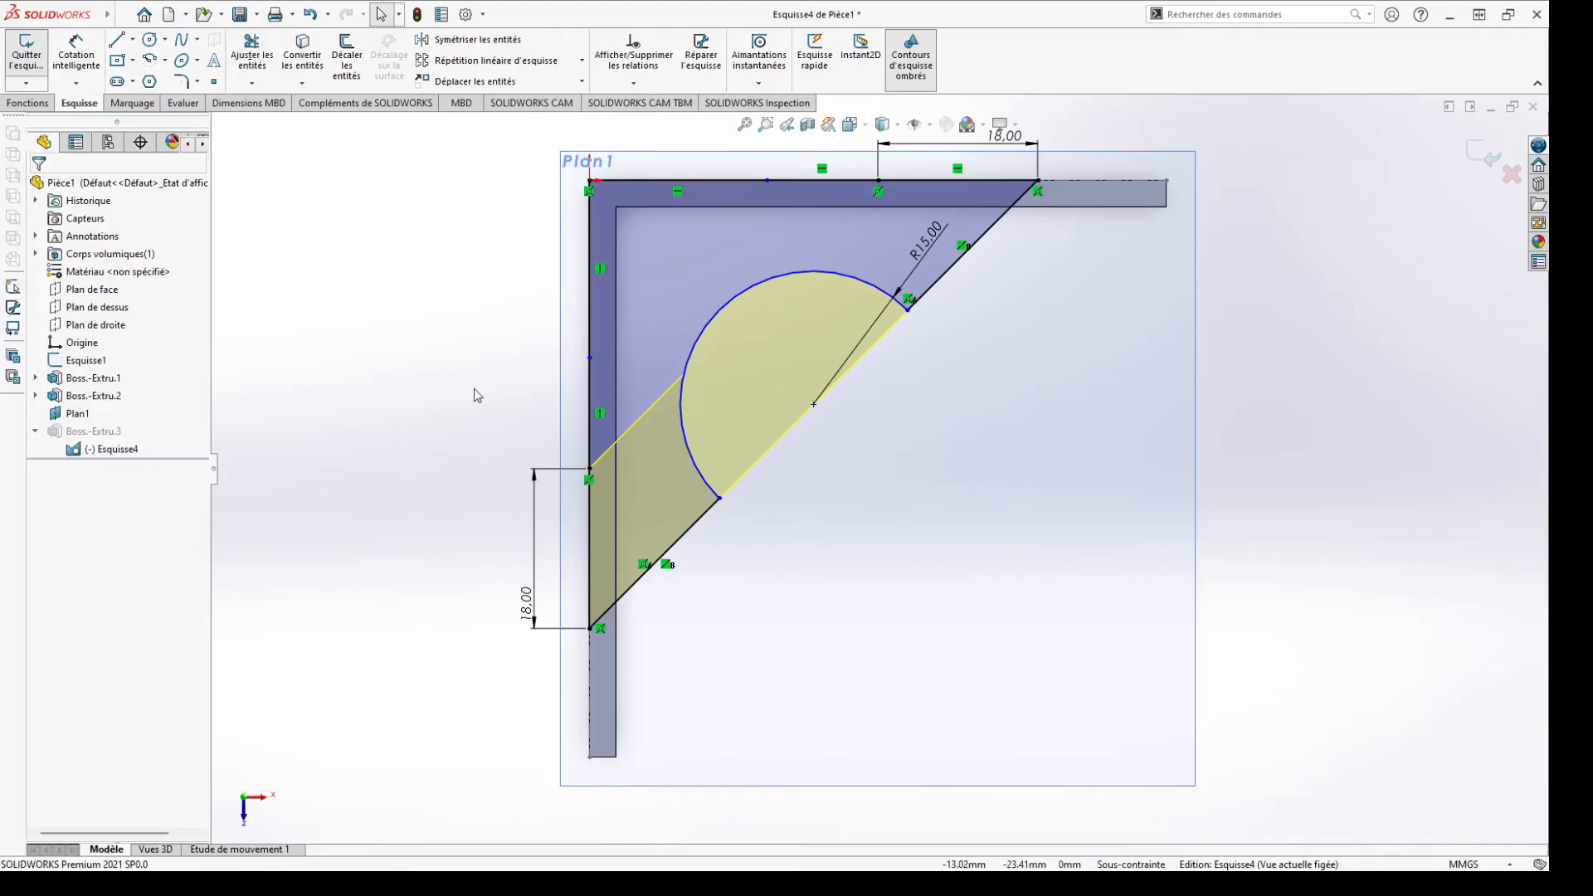
left_click(1484, 156)
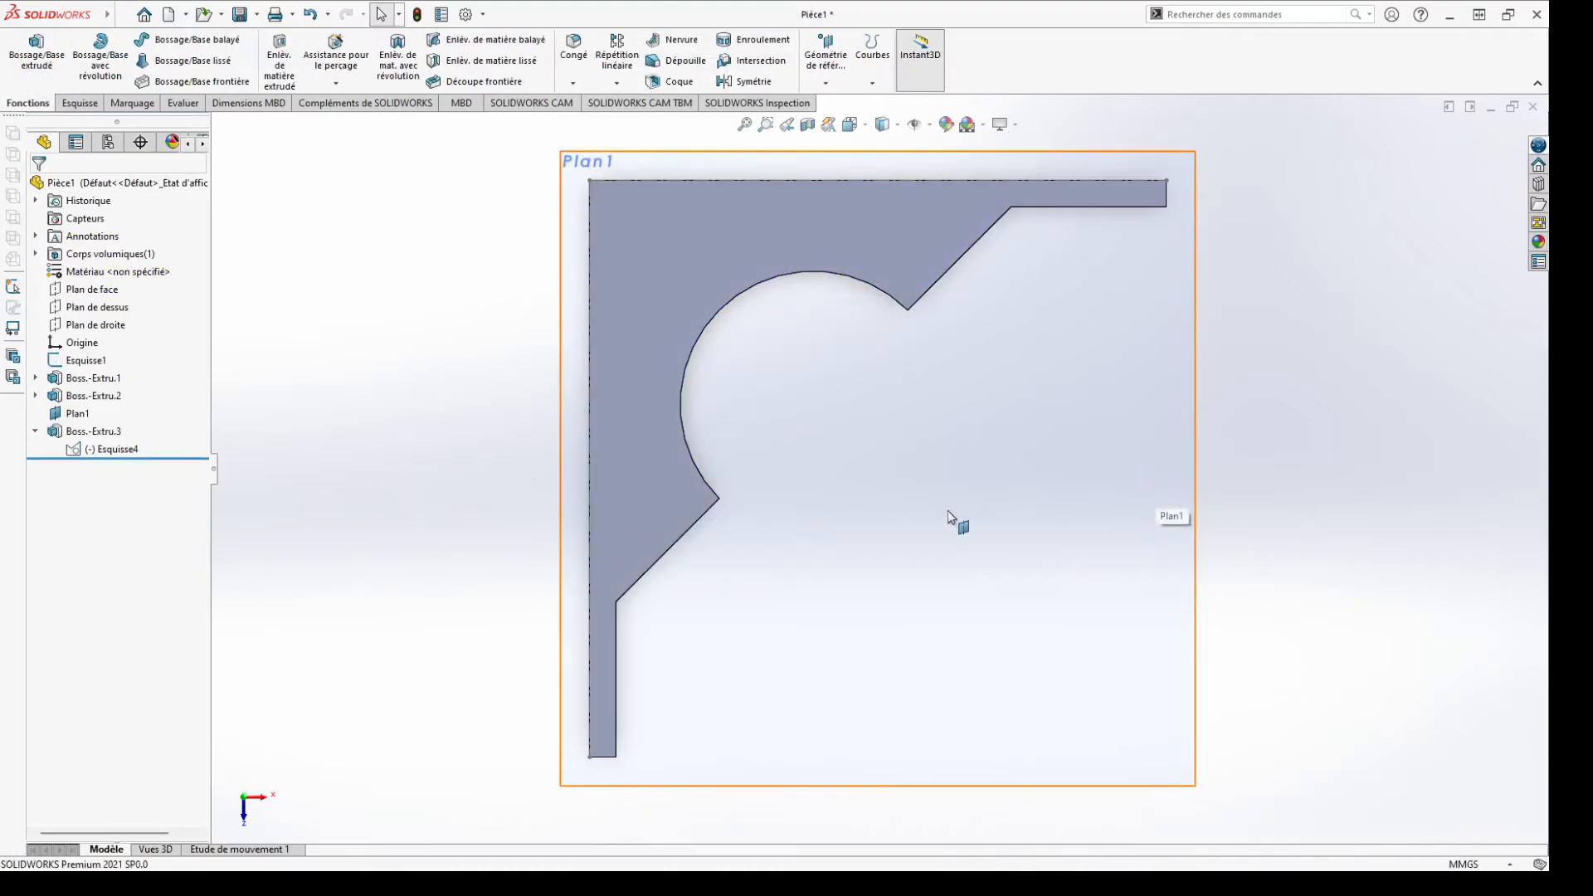
Examine the rebuilt solid gusset and its arc cut-out from several angles, finishing in isometric view
middle_click_drag(1035, 541, 900, 396)
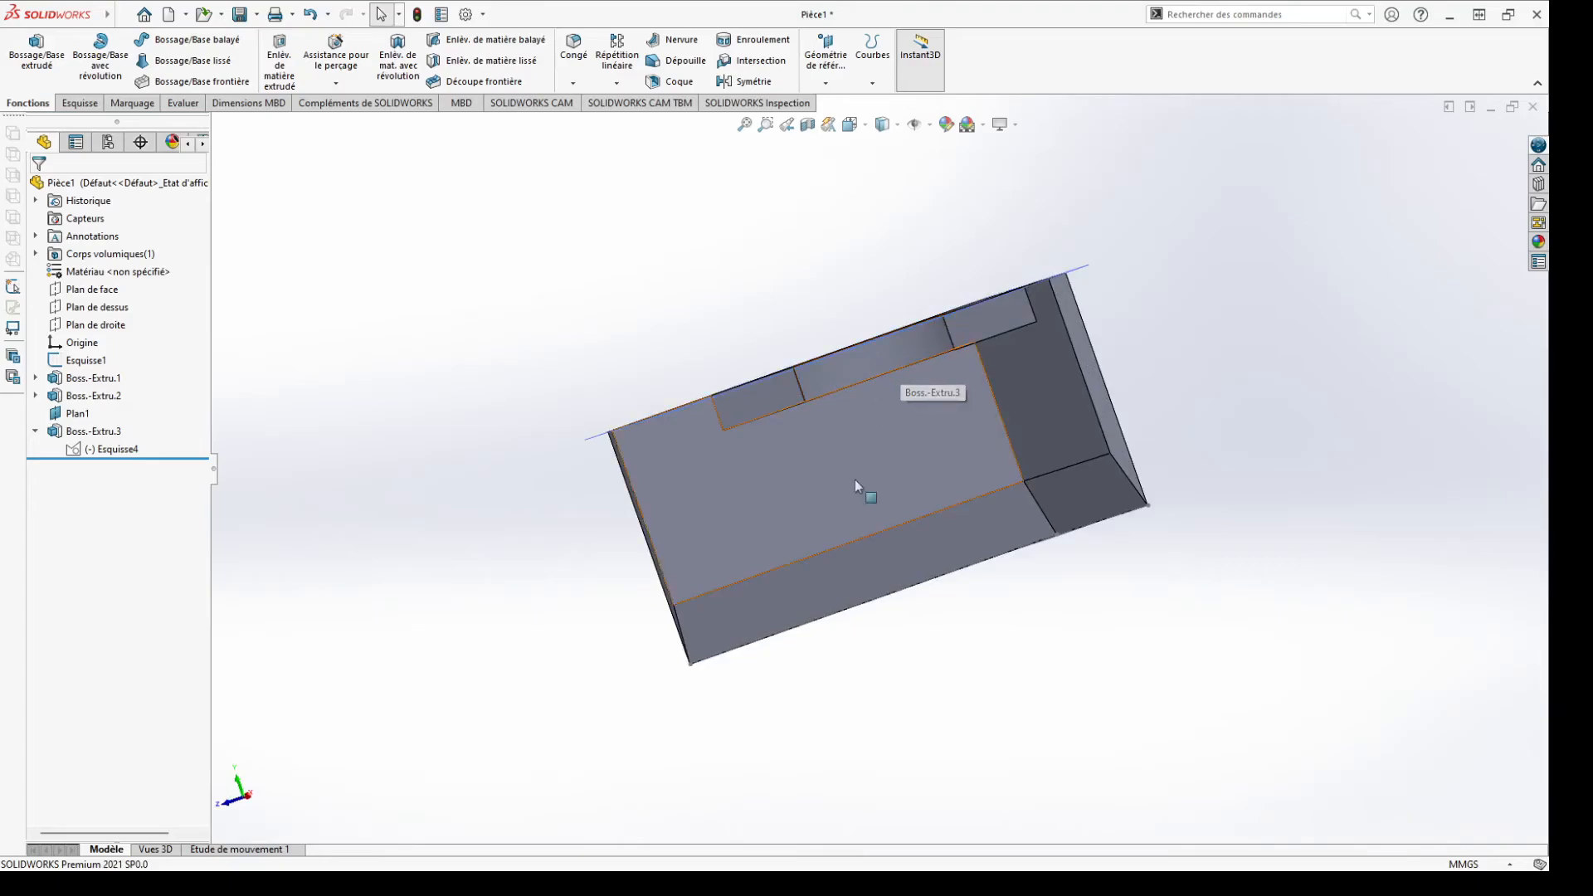
middle_click_drag(873, 393, 973, 428)
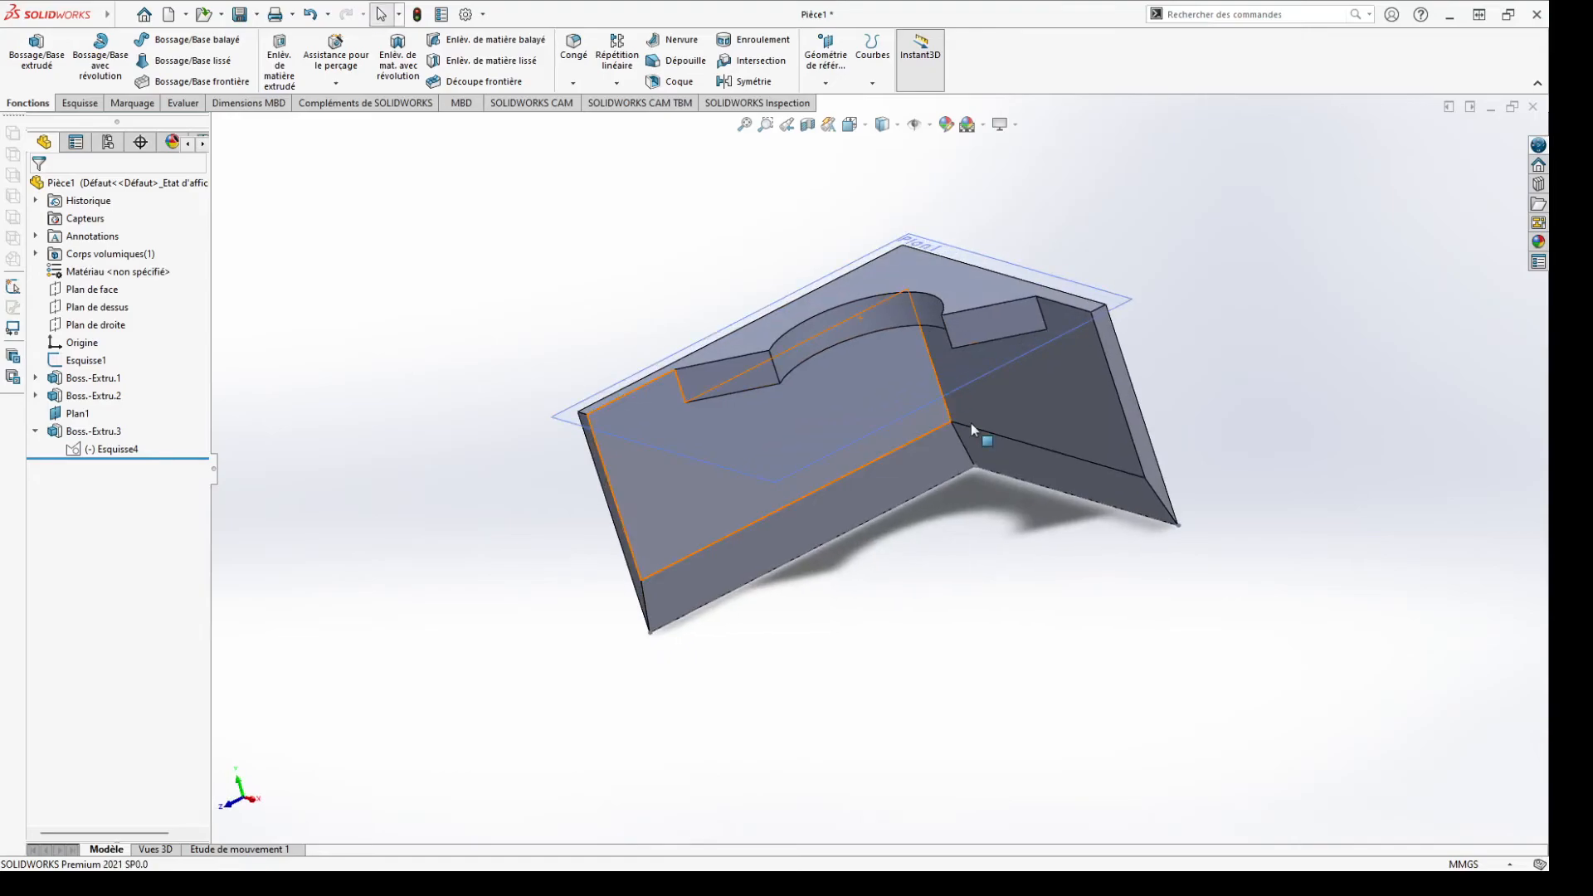
middle_click_drag(960, 431, 909, 357)
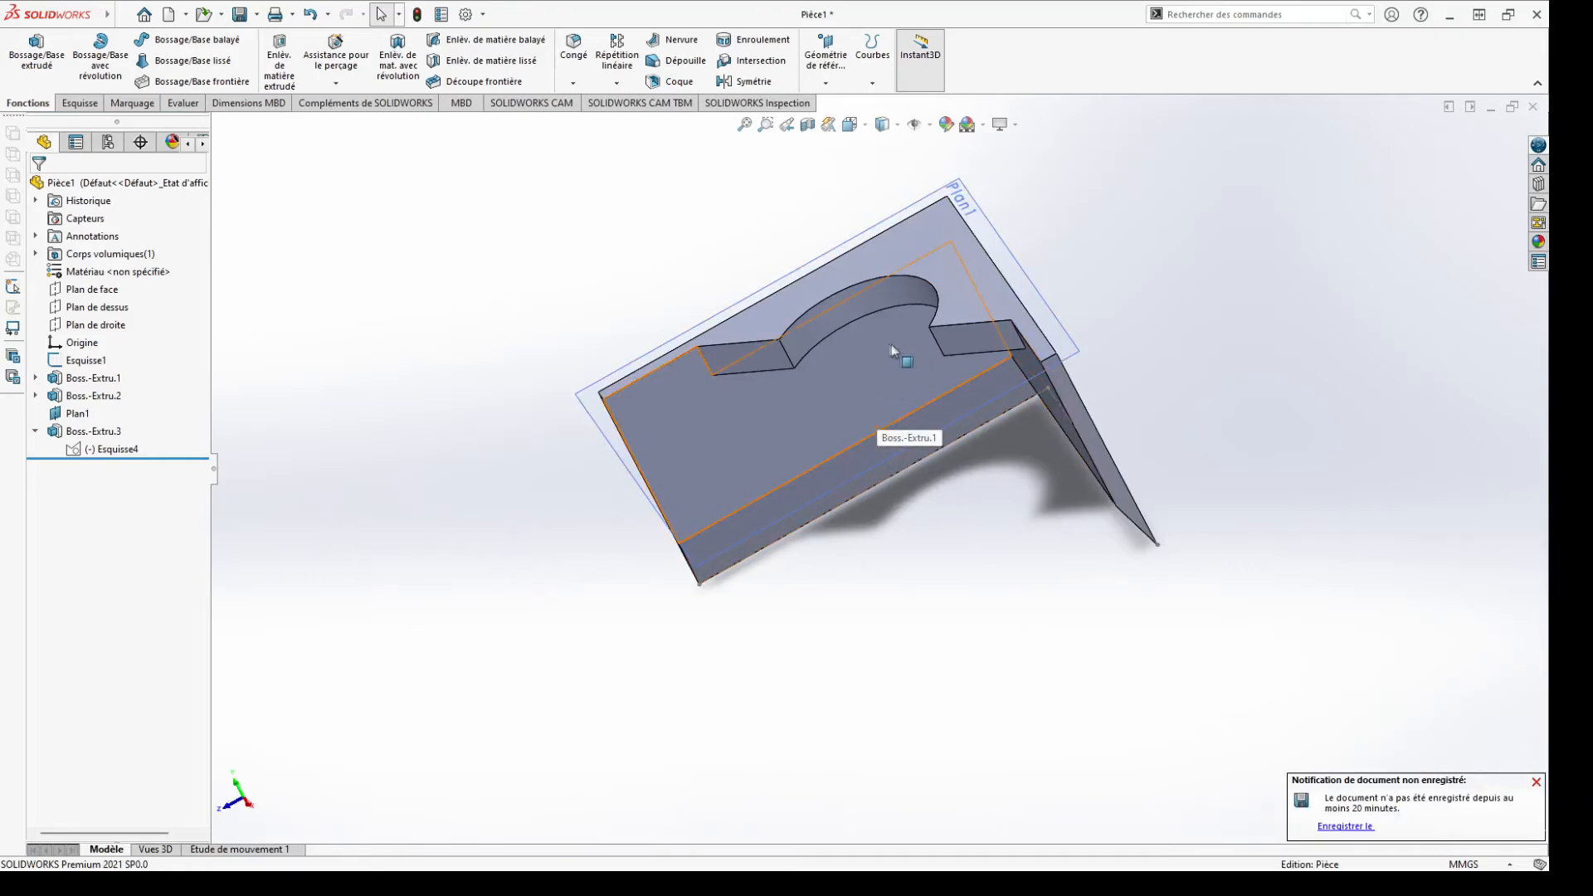
middle_click_drag(731, 391, 803, 336)
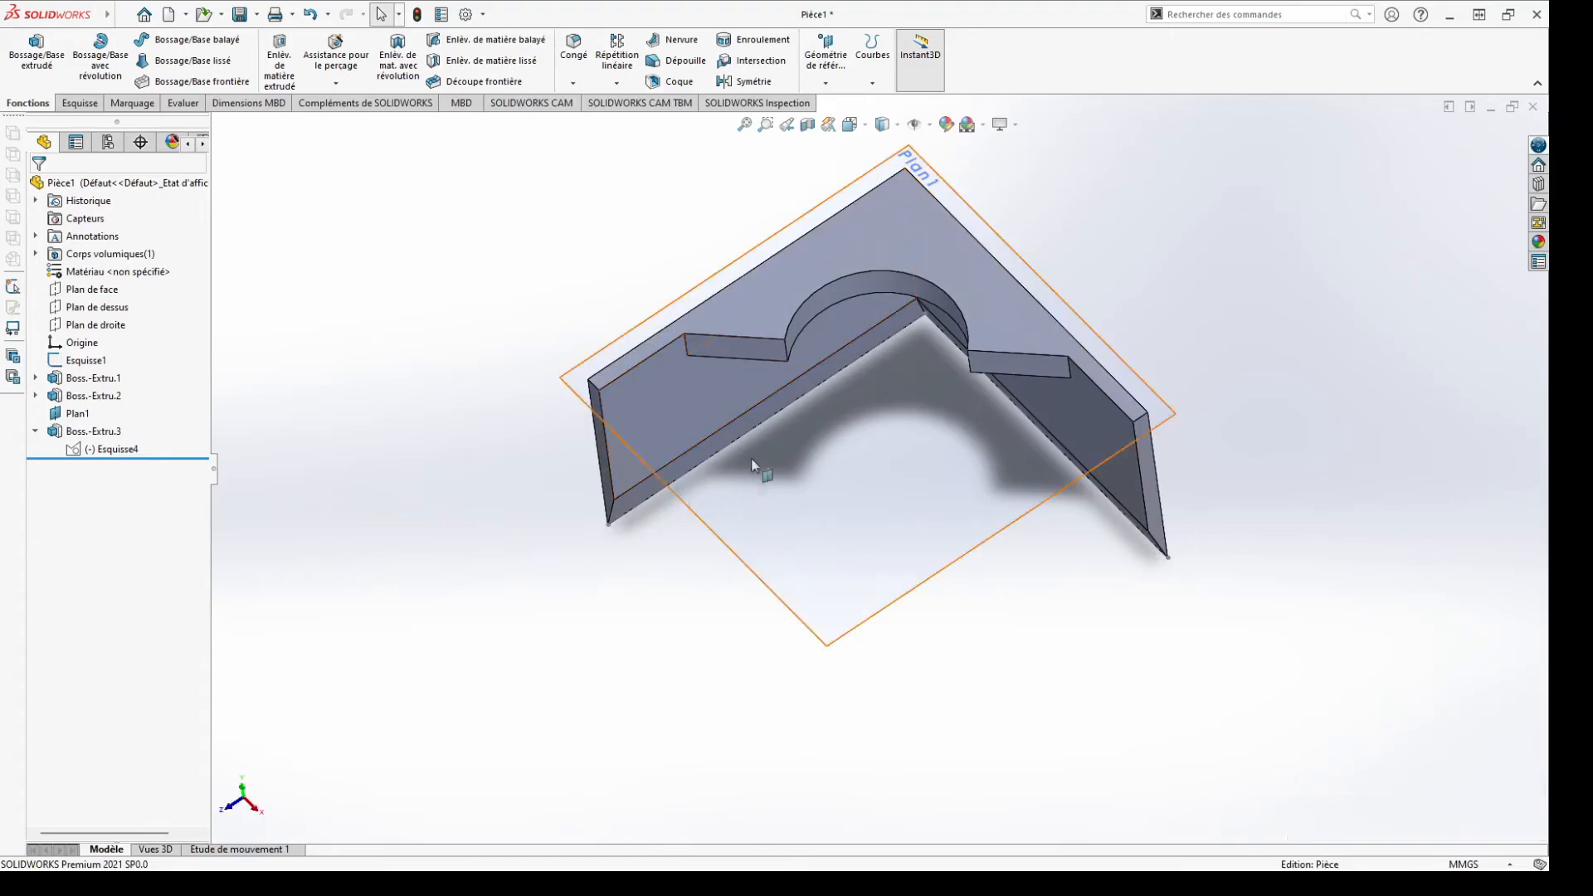
key("ctrl+7")
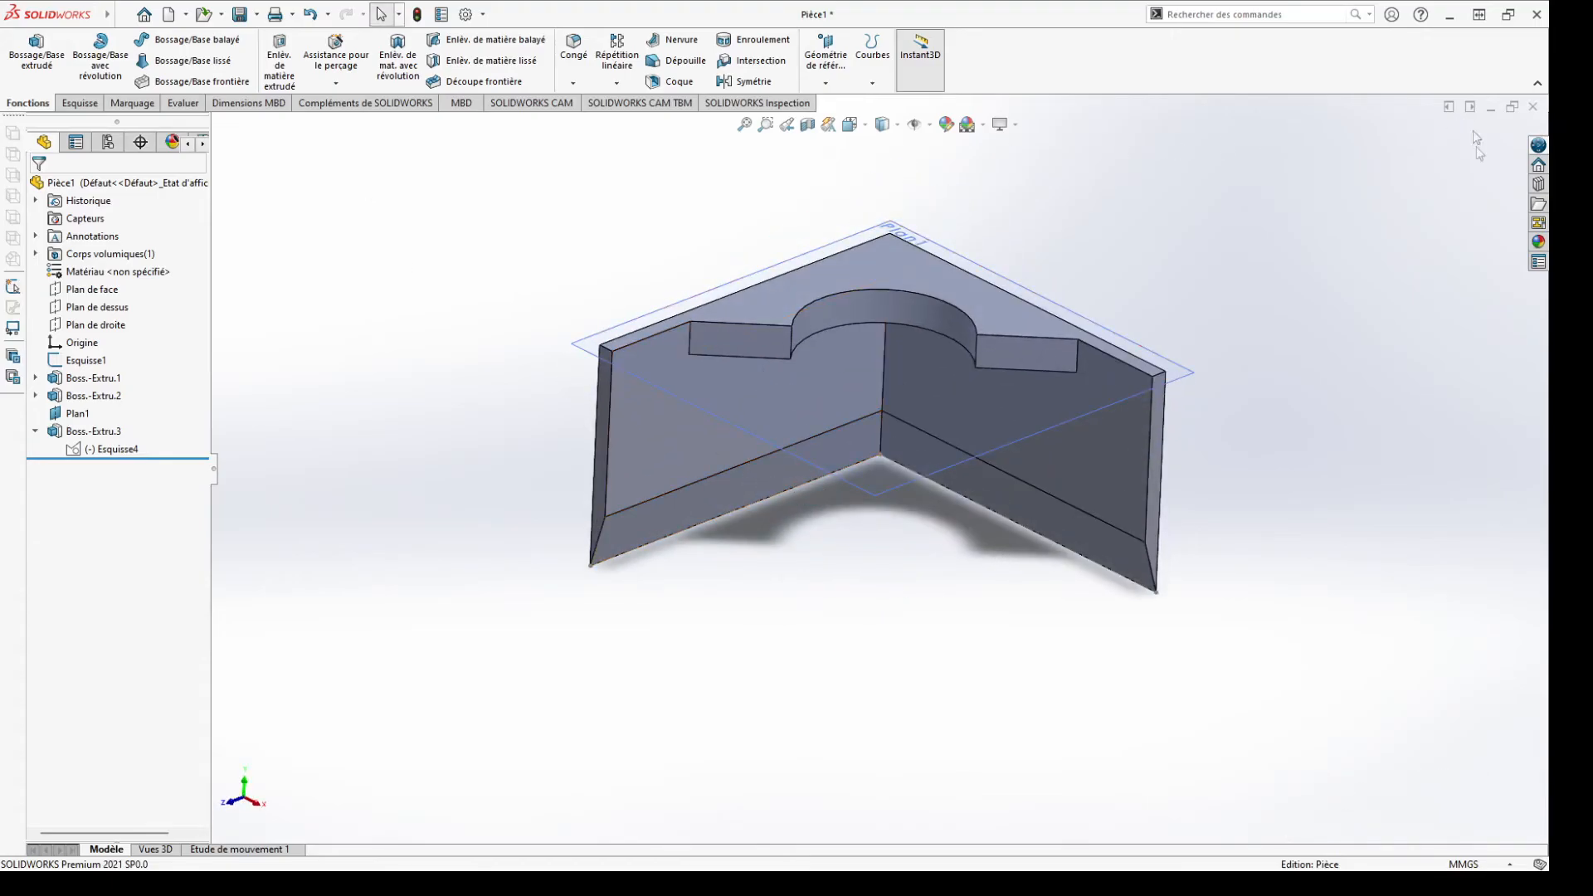
Save the part as "Guide pinceau" in a new folder named "Guide pinceau" inside Objets 3D
left_click(113, 17)
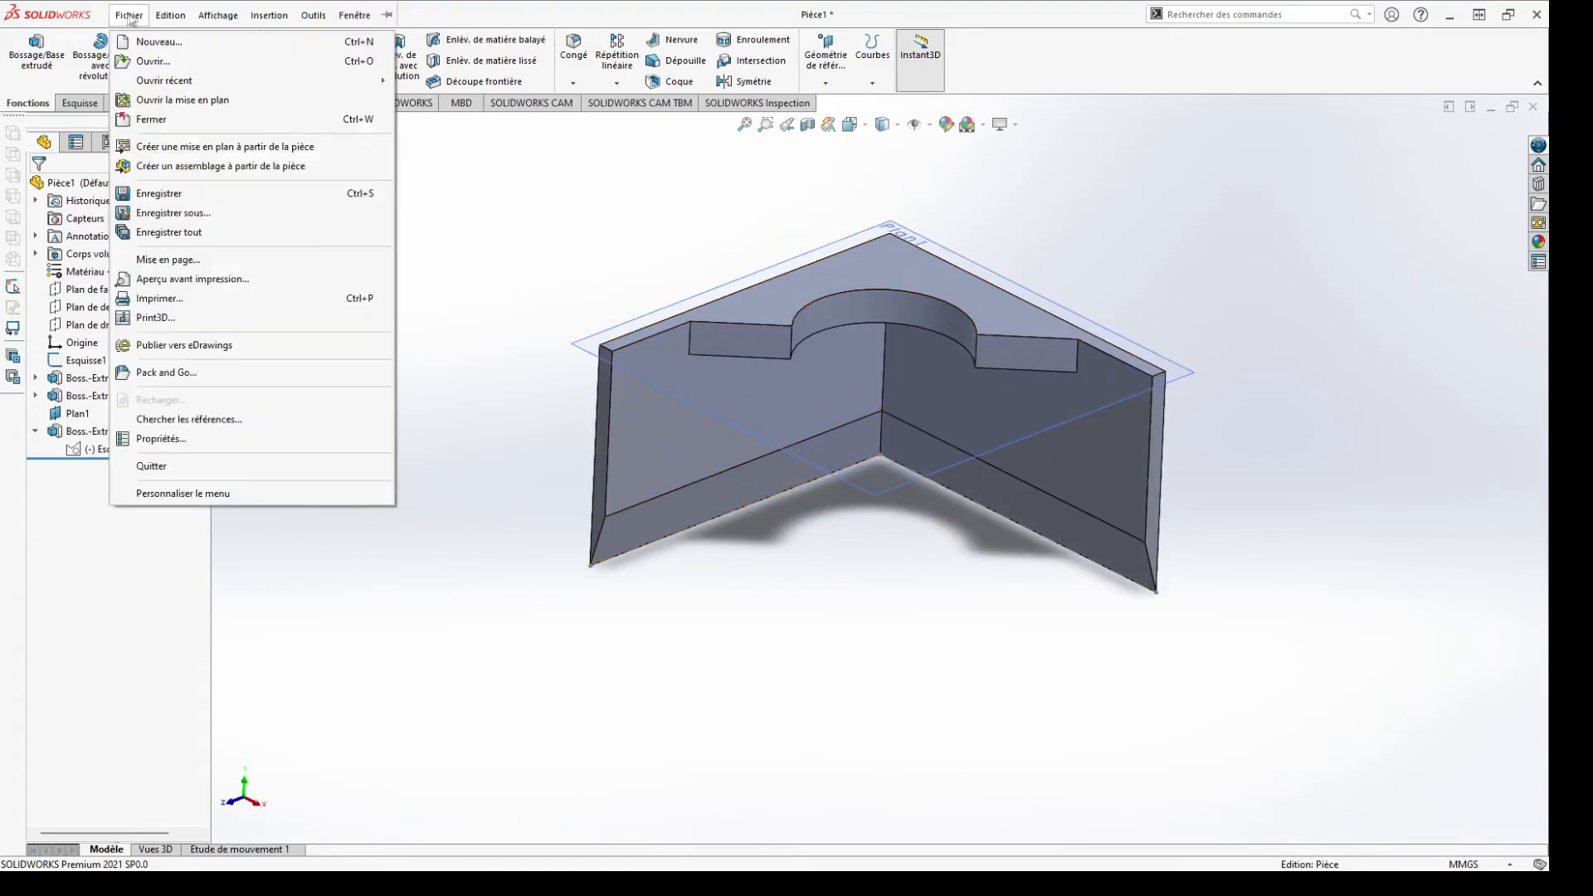
left_click(173, 213)
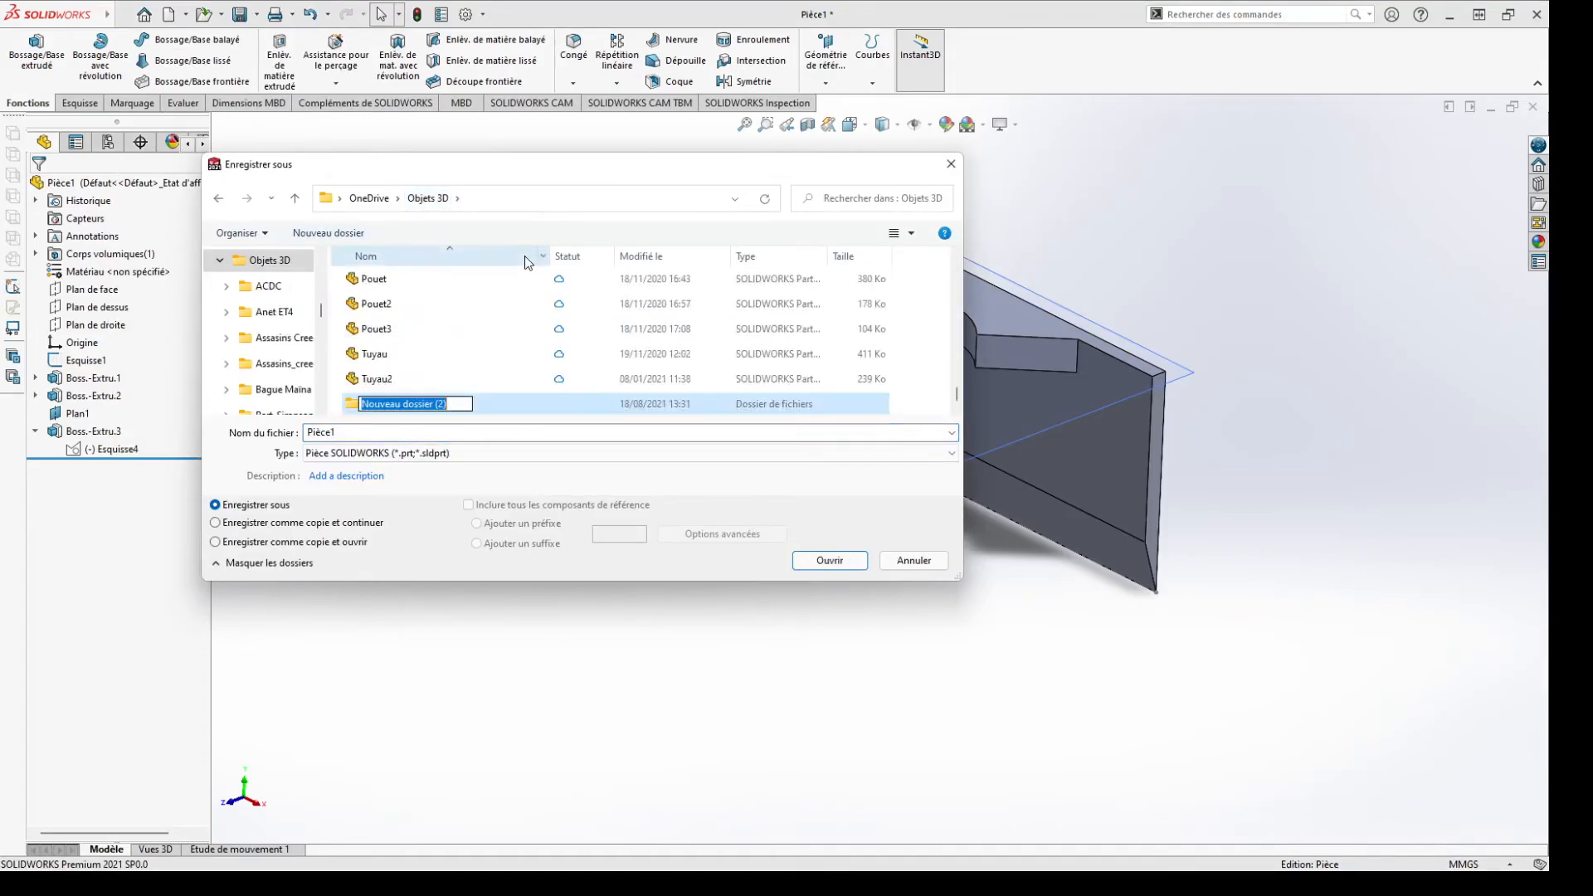
type("Guide pinceau")
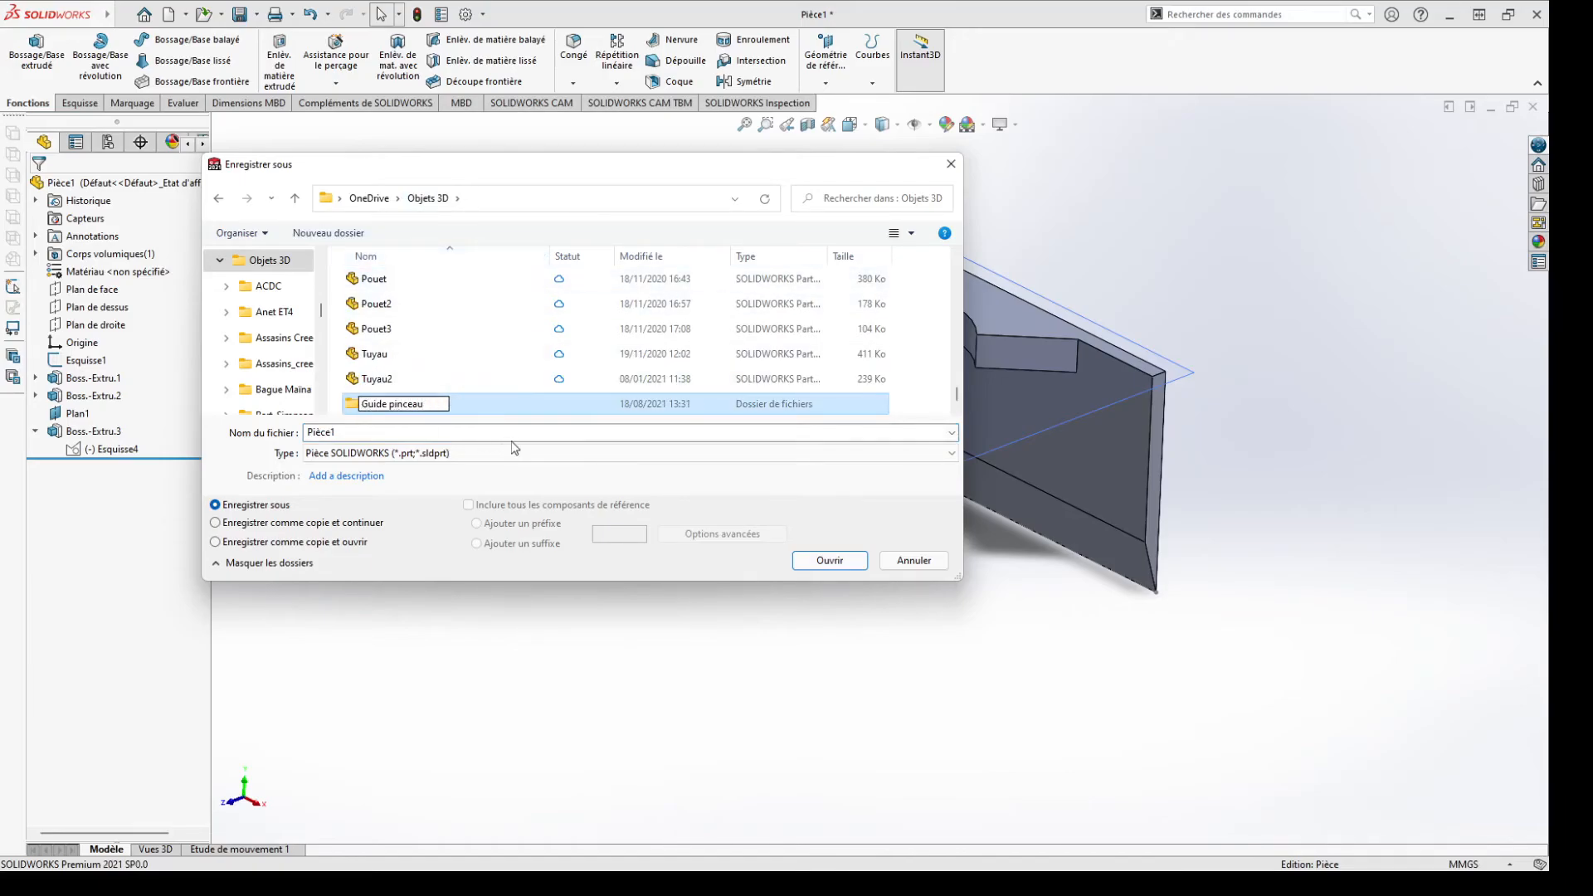
key("Return")
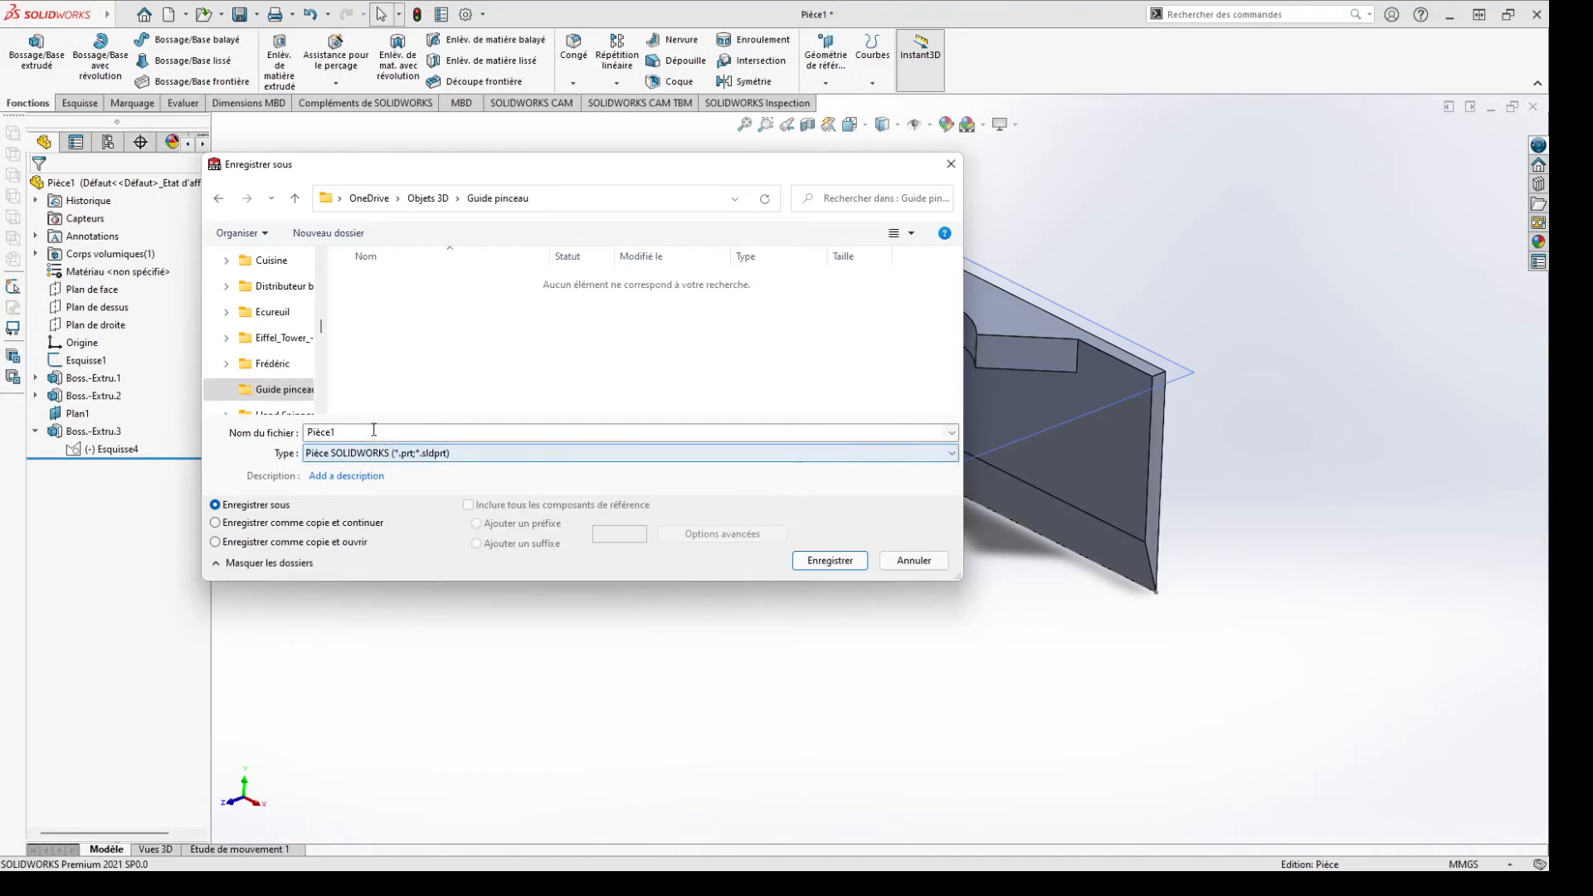
left_click_drag(524, 176, 924, 296)
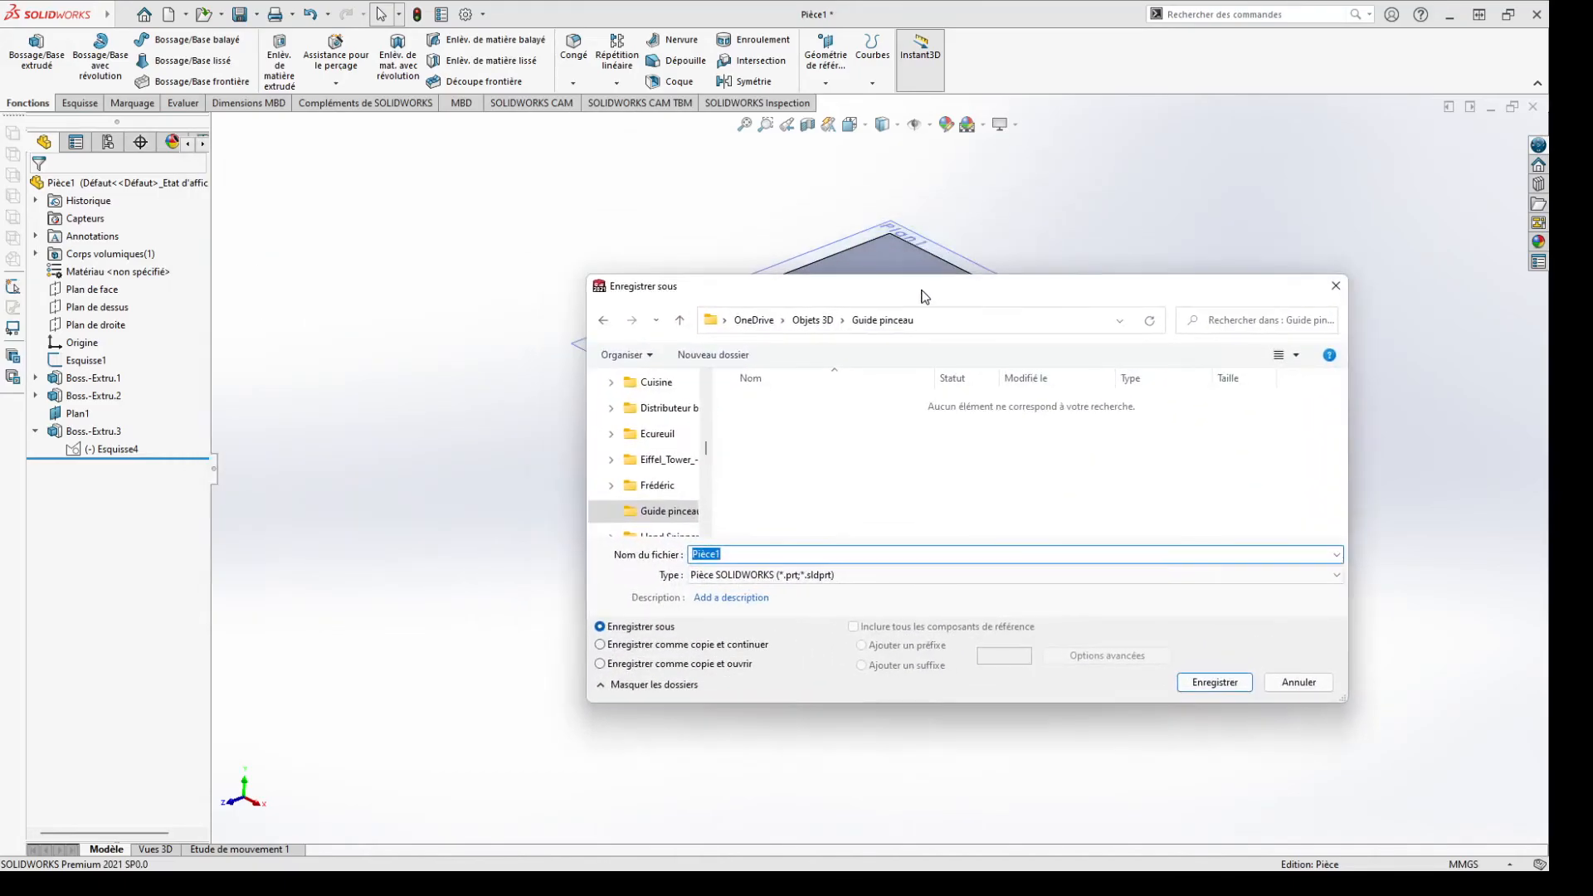
type("Guide pinceau")
left_click(1195, 685)
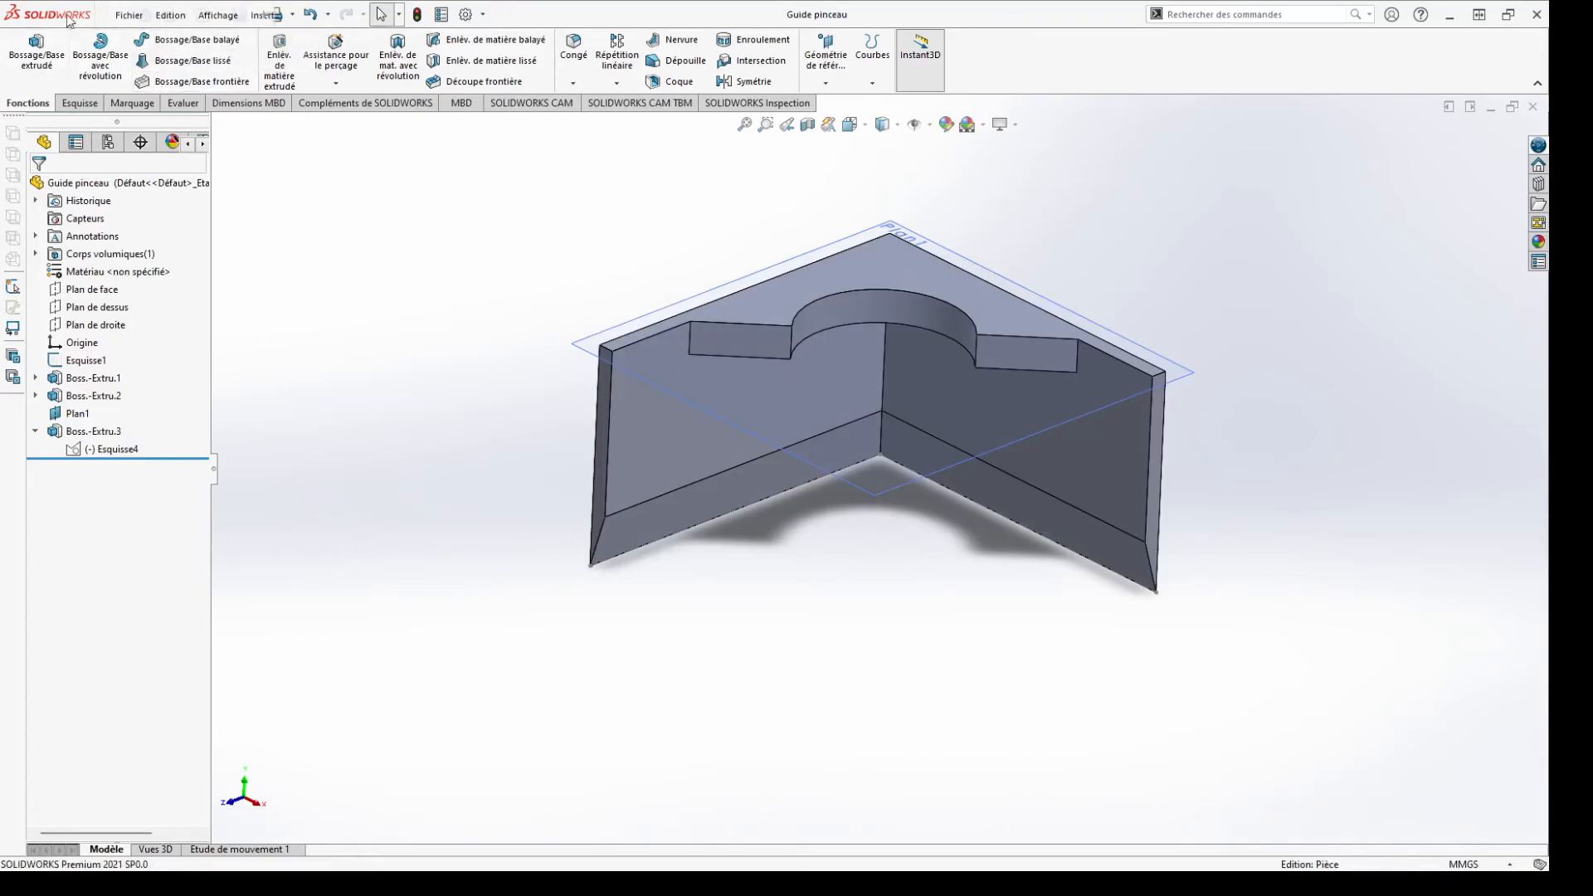
Start Print3D and set the gusset's outer flat face as the model's bottom plane on the print bed
left_click(129, 15)
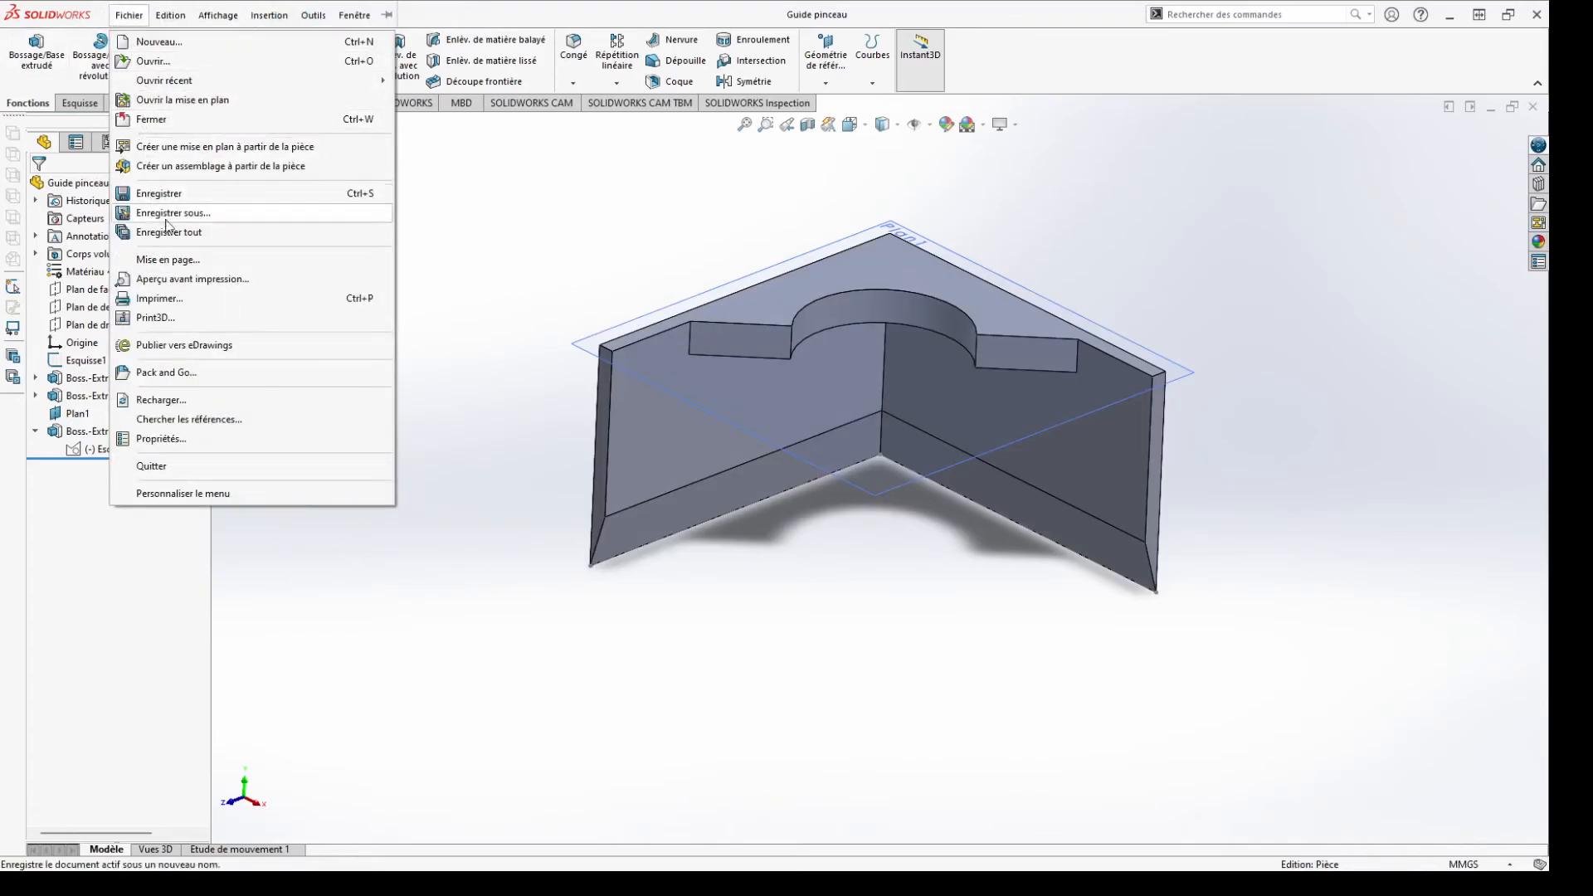
left_click(177, 321)
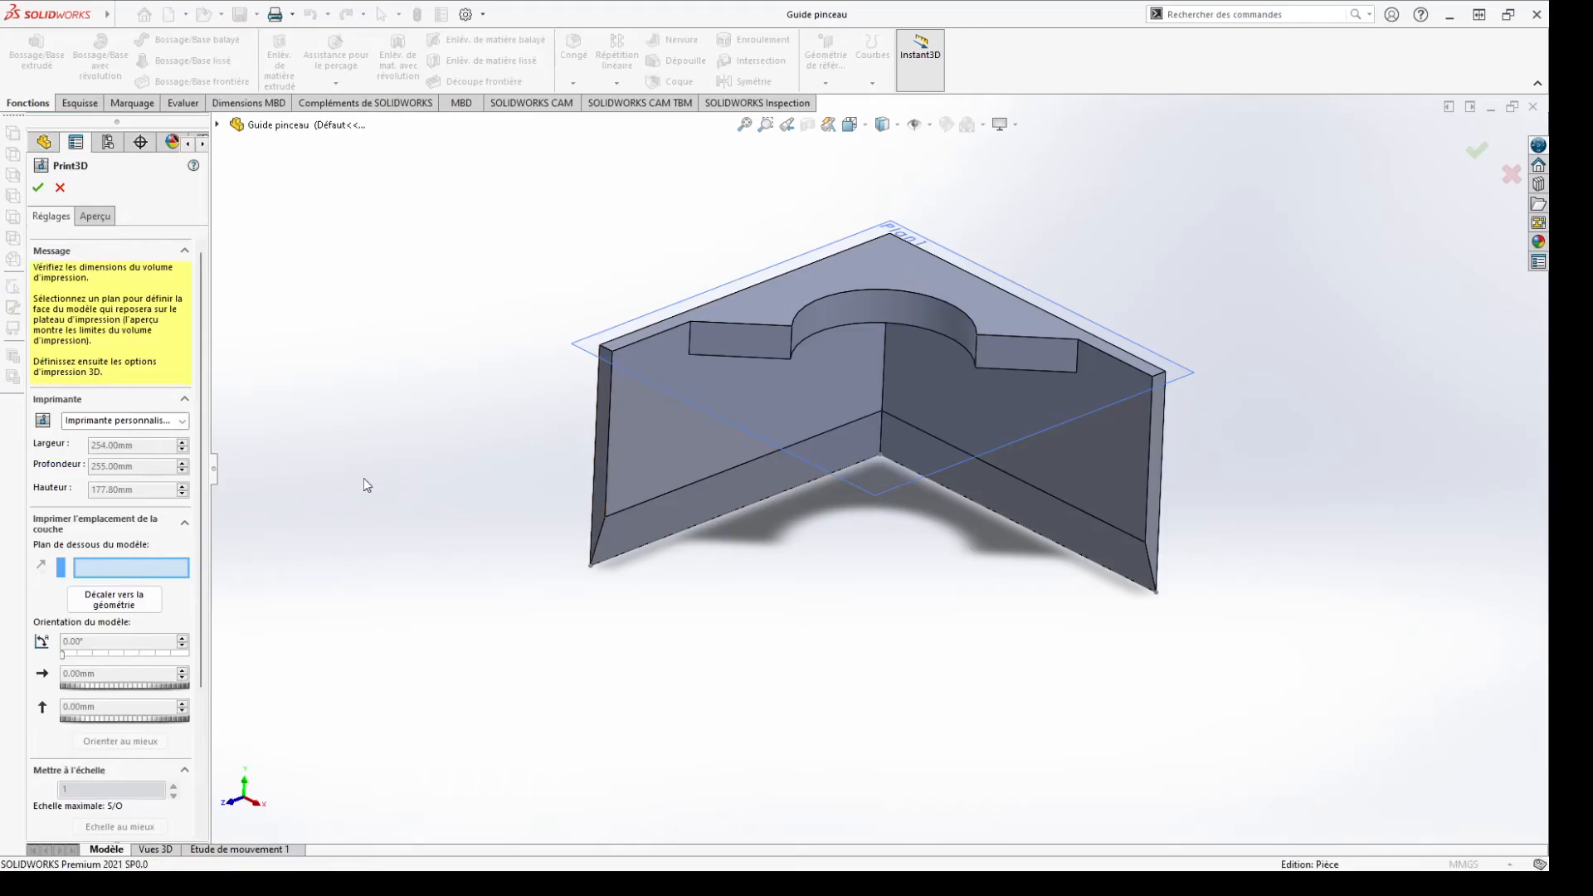
left_click(903, 278)
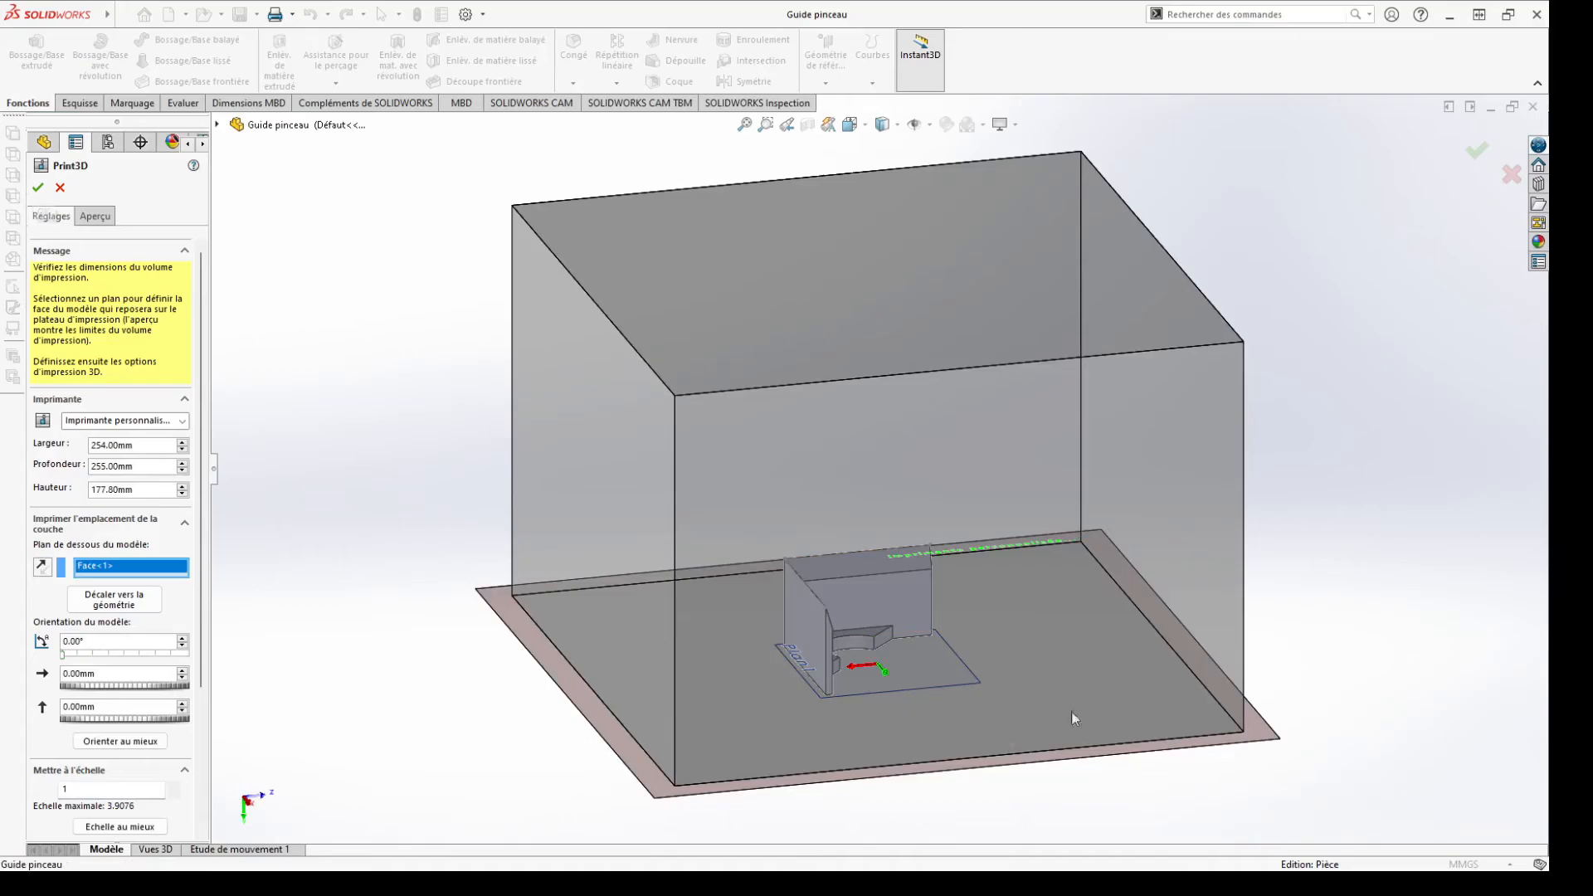
Check the part's placement inside the printer volume and accept the Print3D settings
middle_click_drag(996, 745, 918, 790)
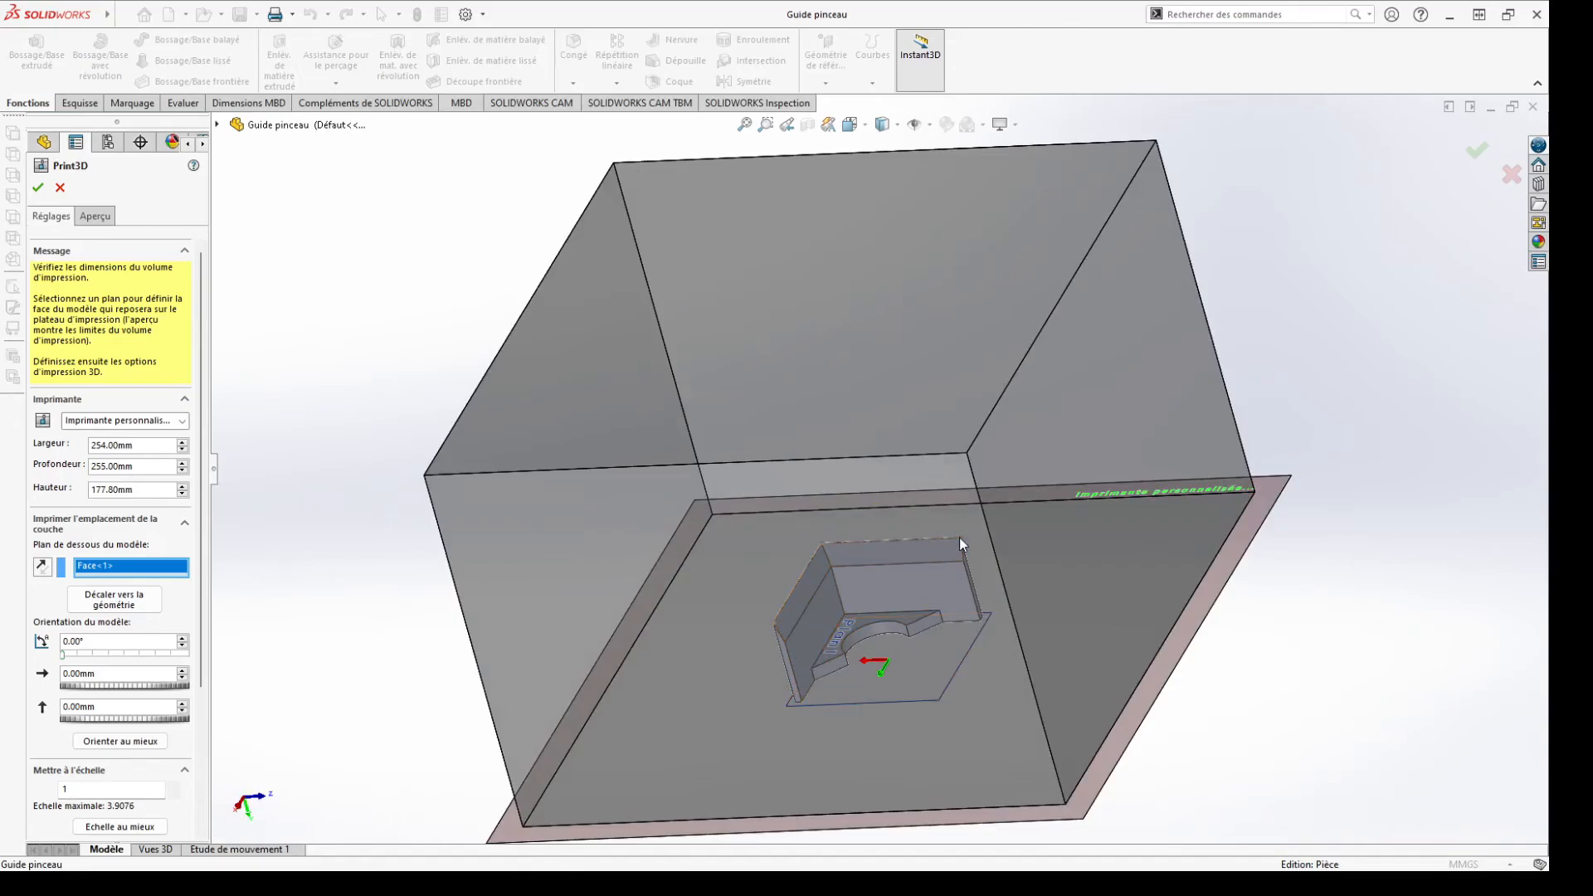
left_click(37, 189)
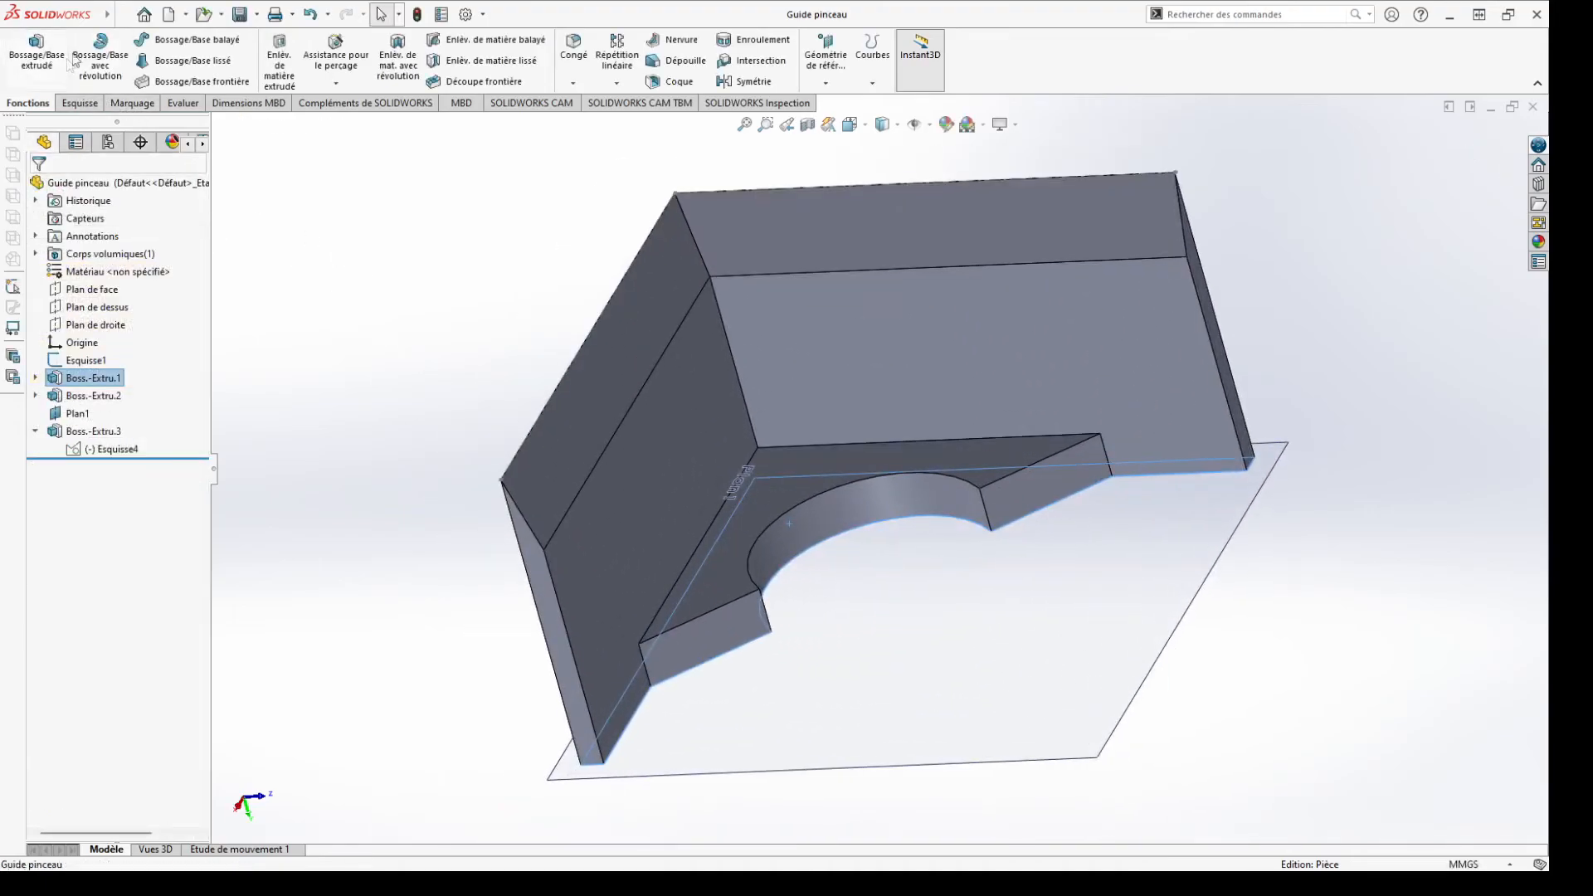
Export all bodies of the part as an STL file named "Guide pinceau" in the Guide pinceau folder
left_click(128, 15)
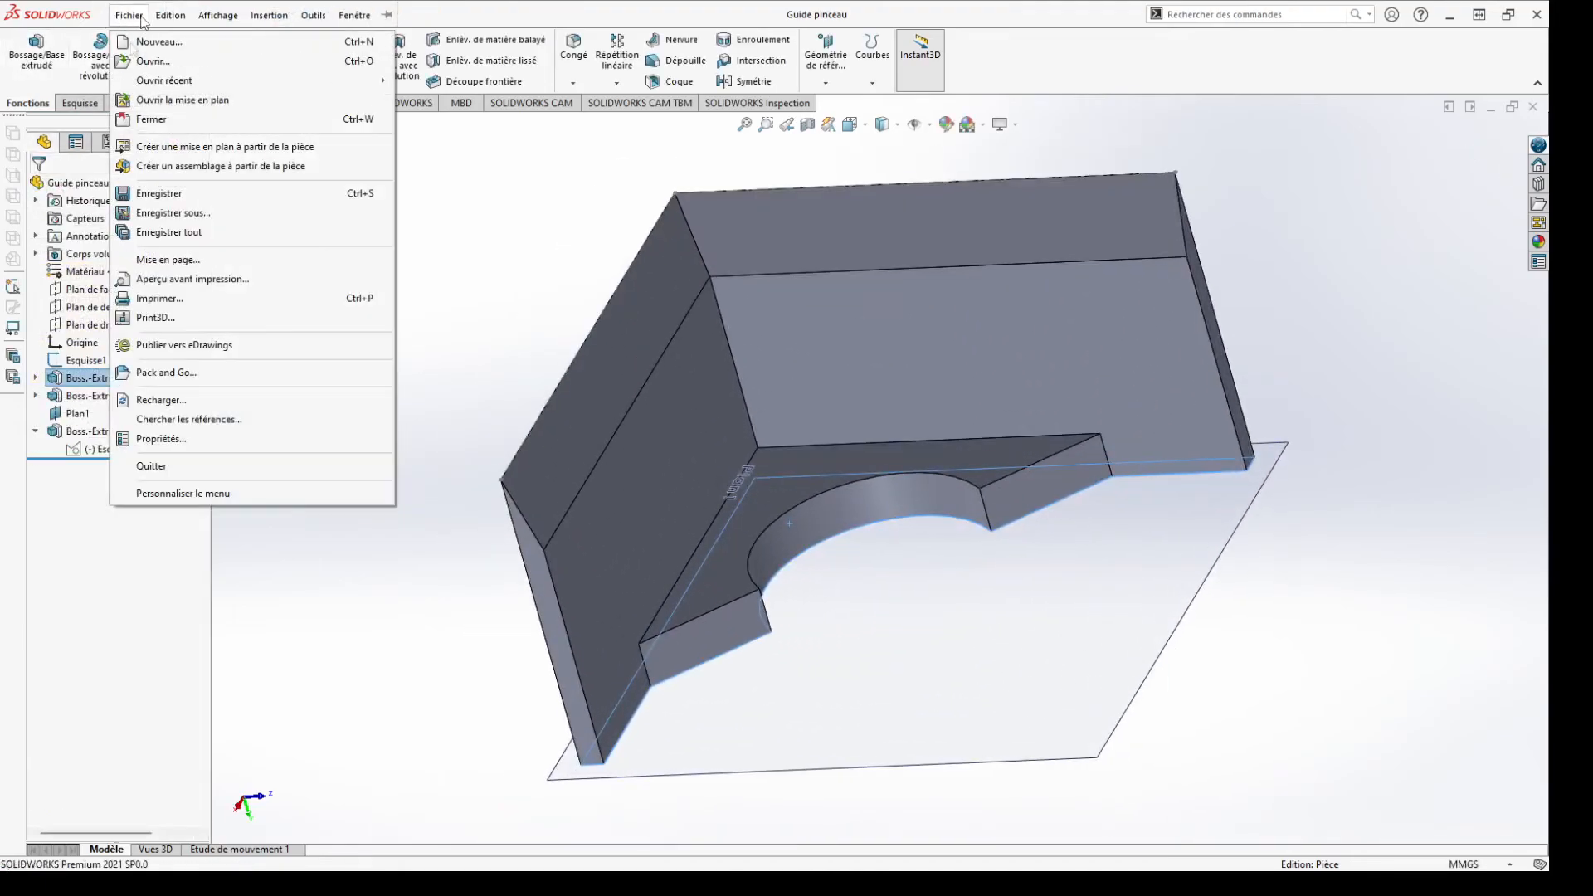
left_click(174, 214)
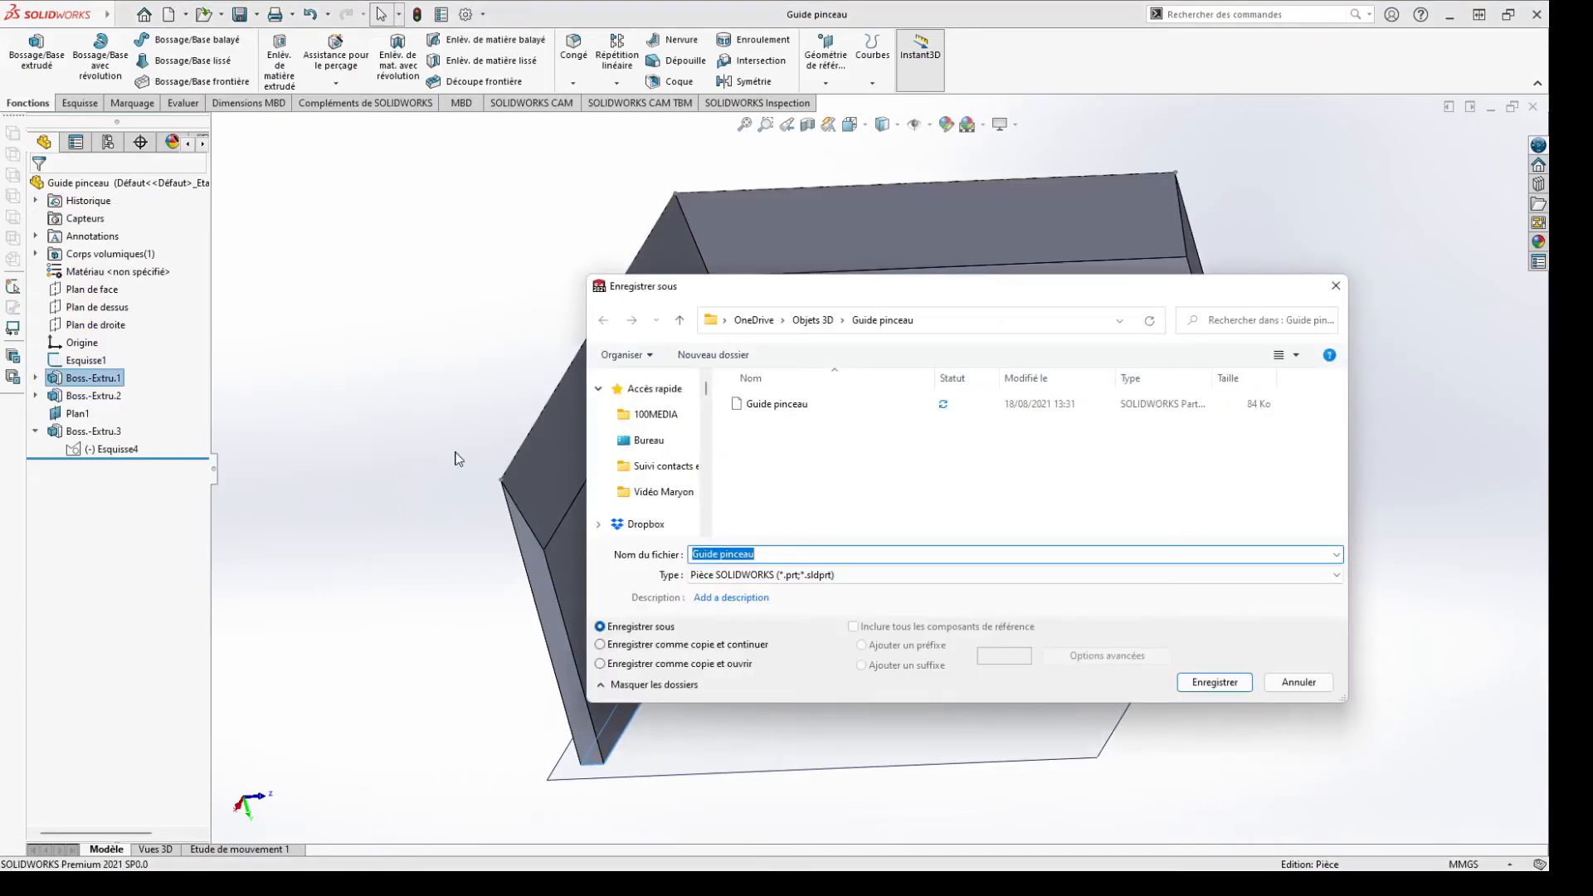
left_click(803, 575)
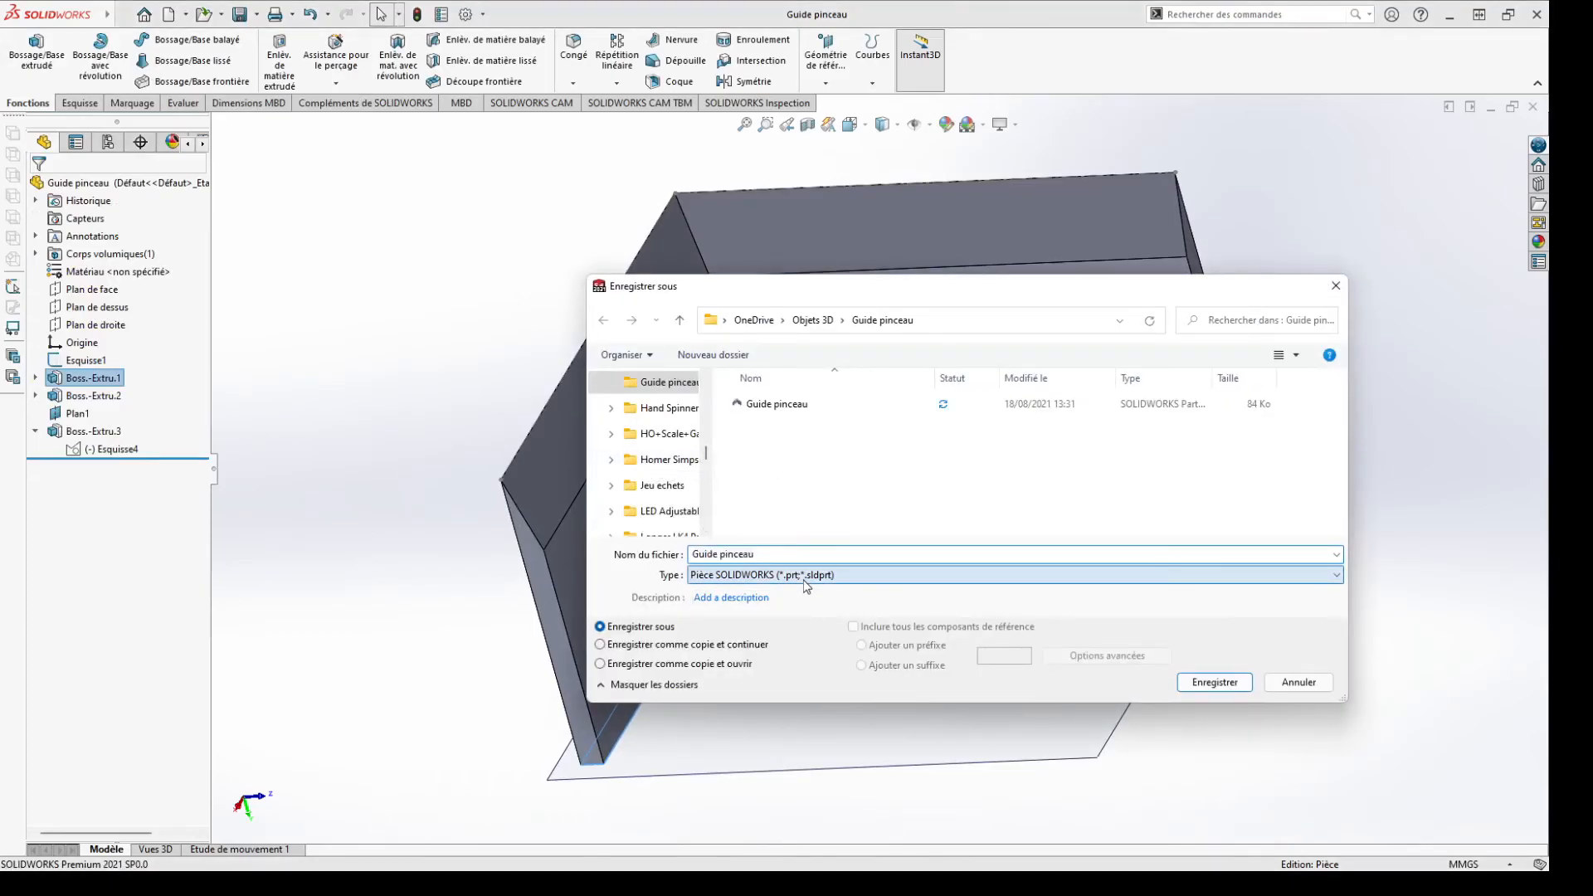
left_click(743, 559)
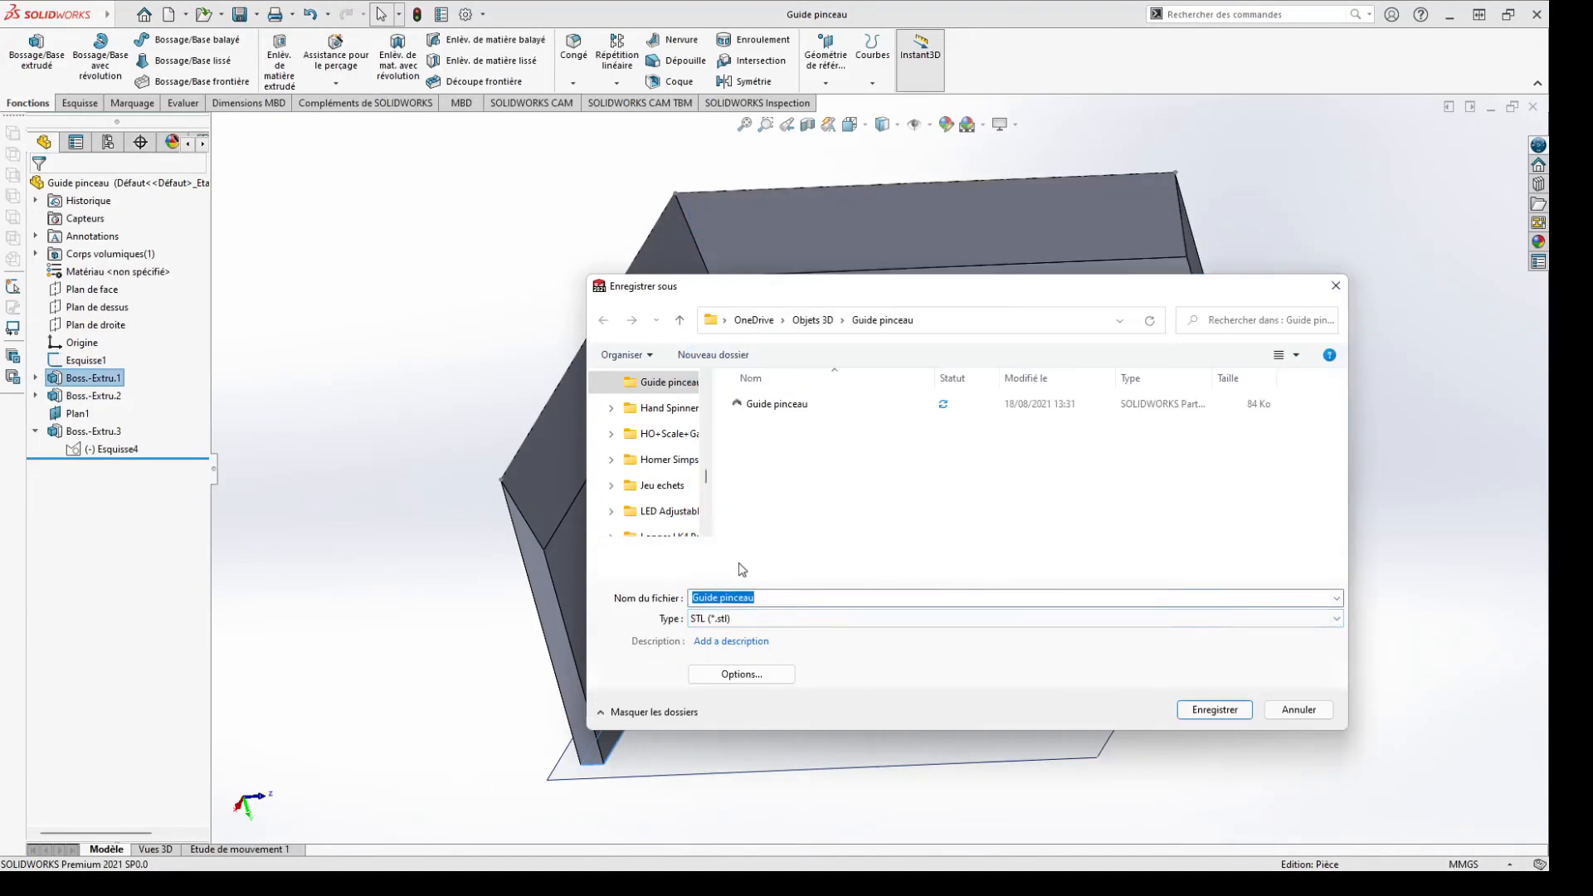
left_click(1213, 712)
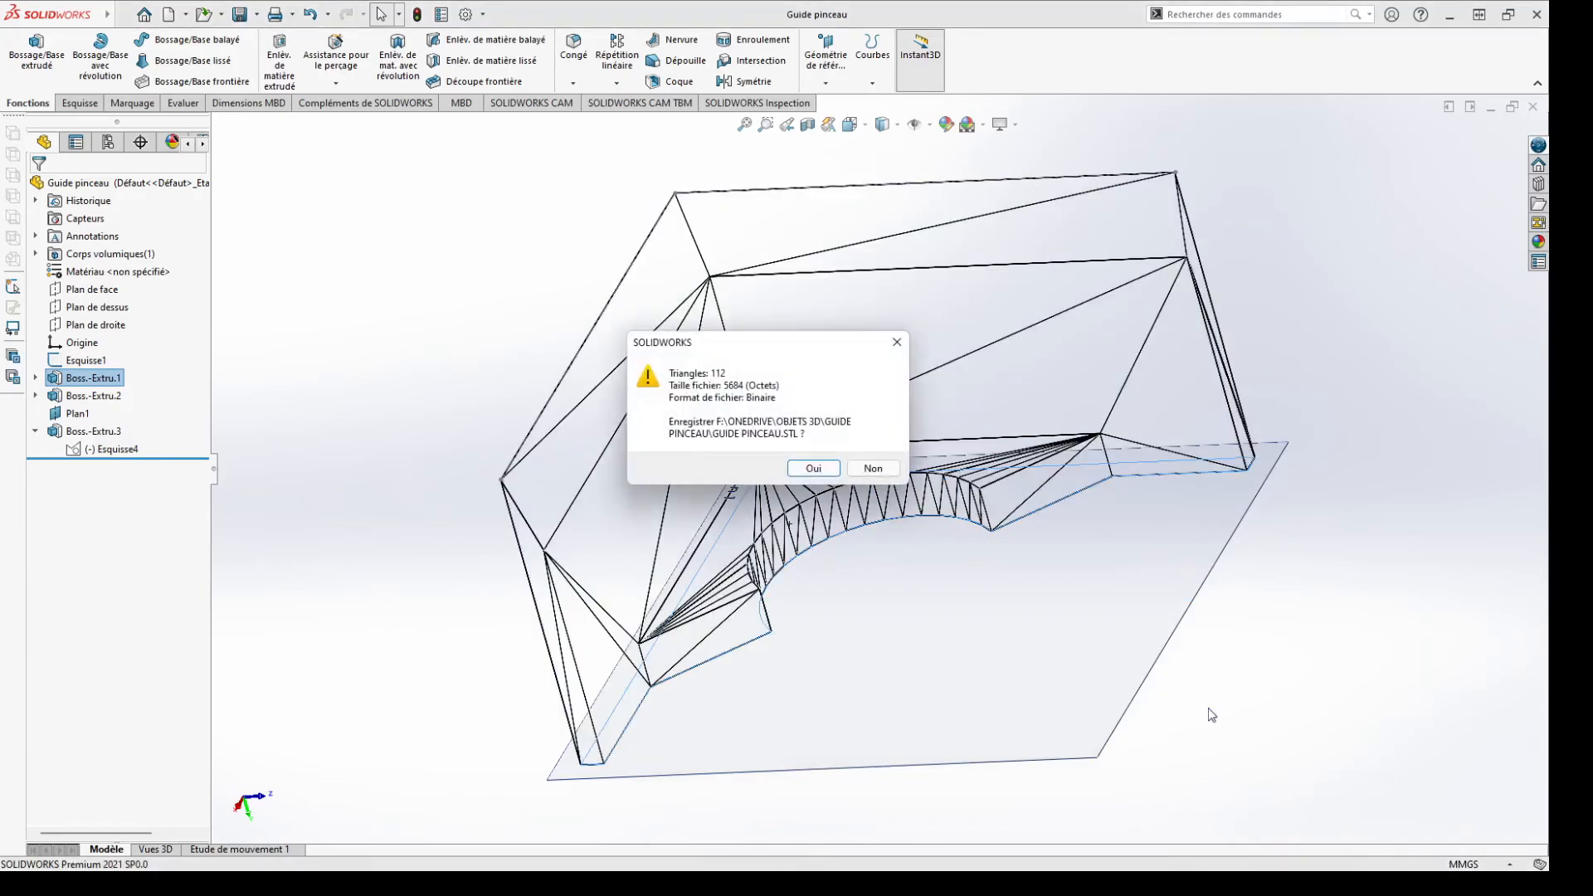
left_click(812, 469)
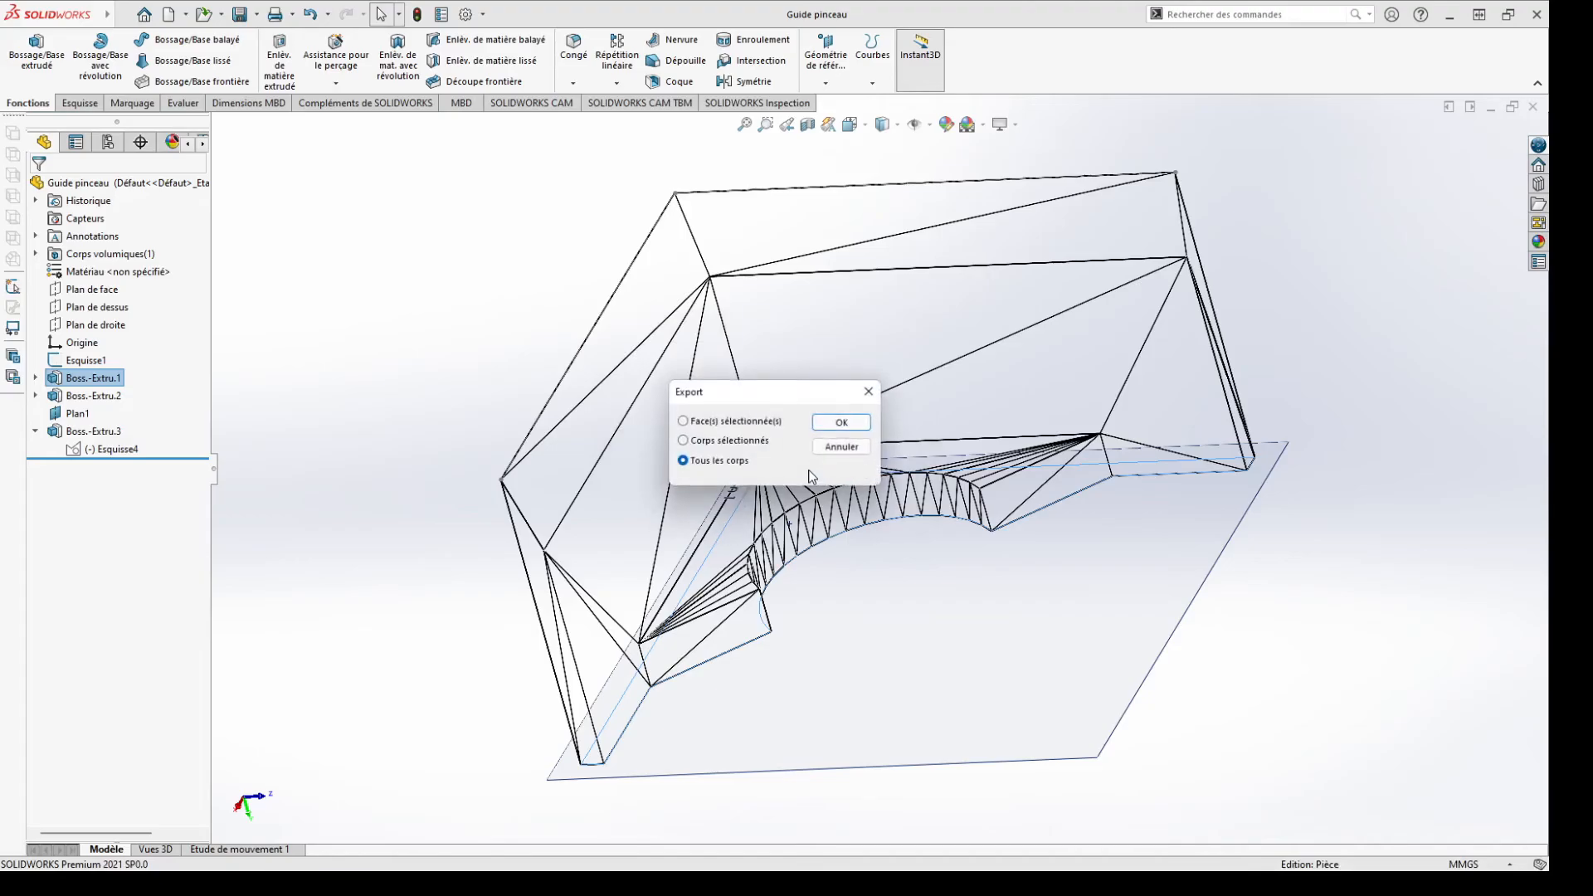
left_click(841, 423)
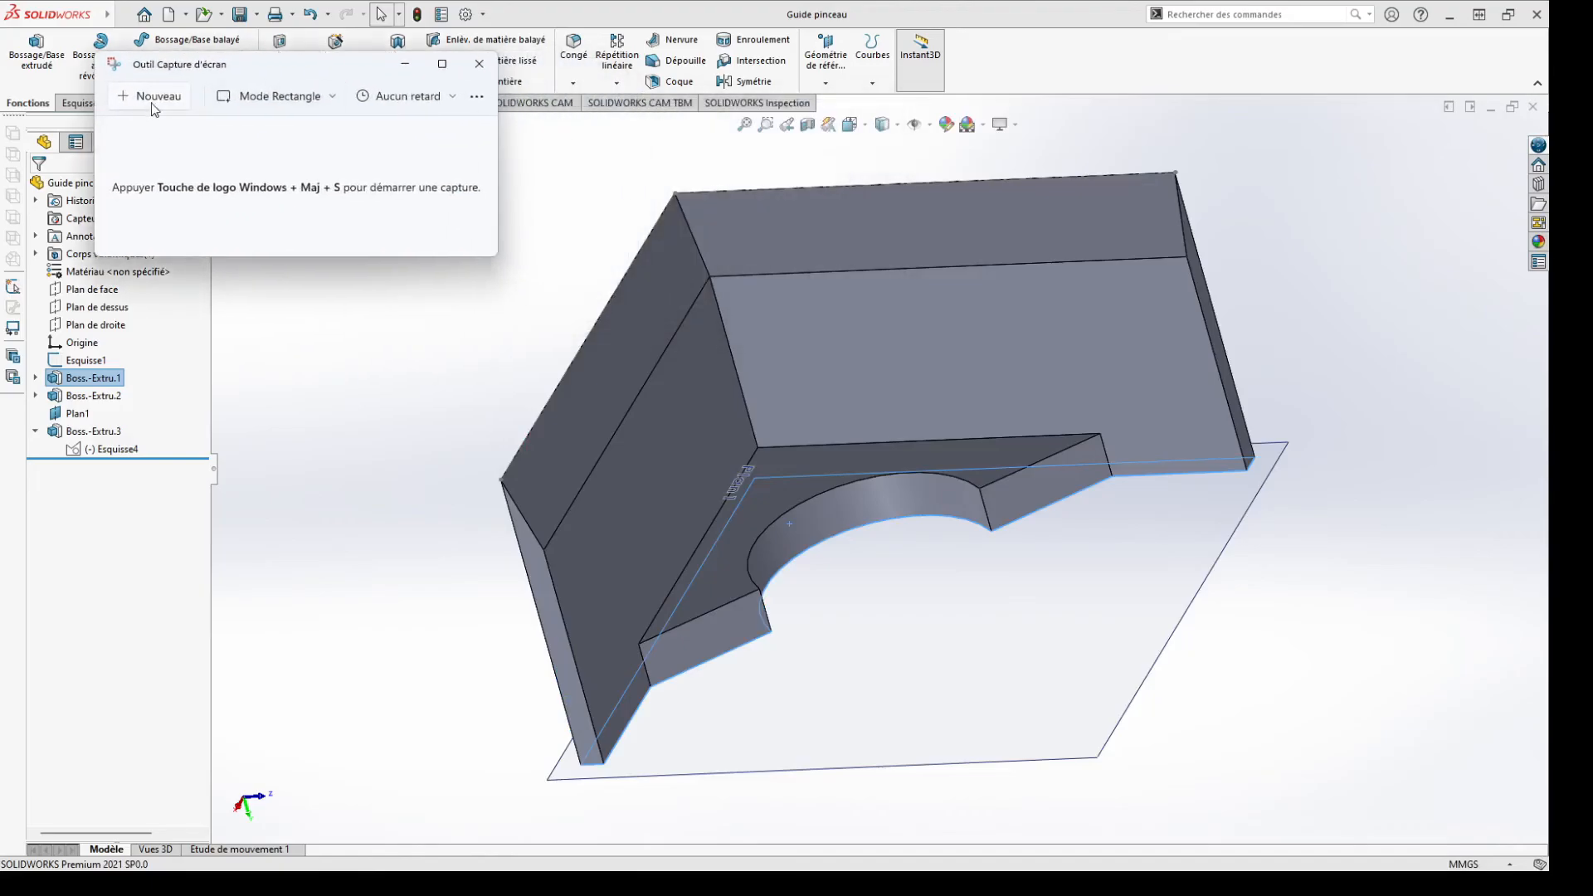
Capture the model view with the screen capture tool, save it as a JPG on the desktop and close the tool
left_click(152, 104)
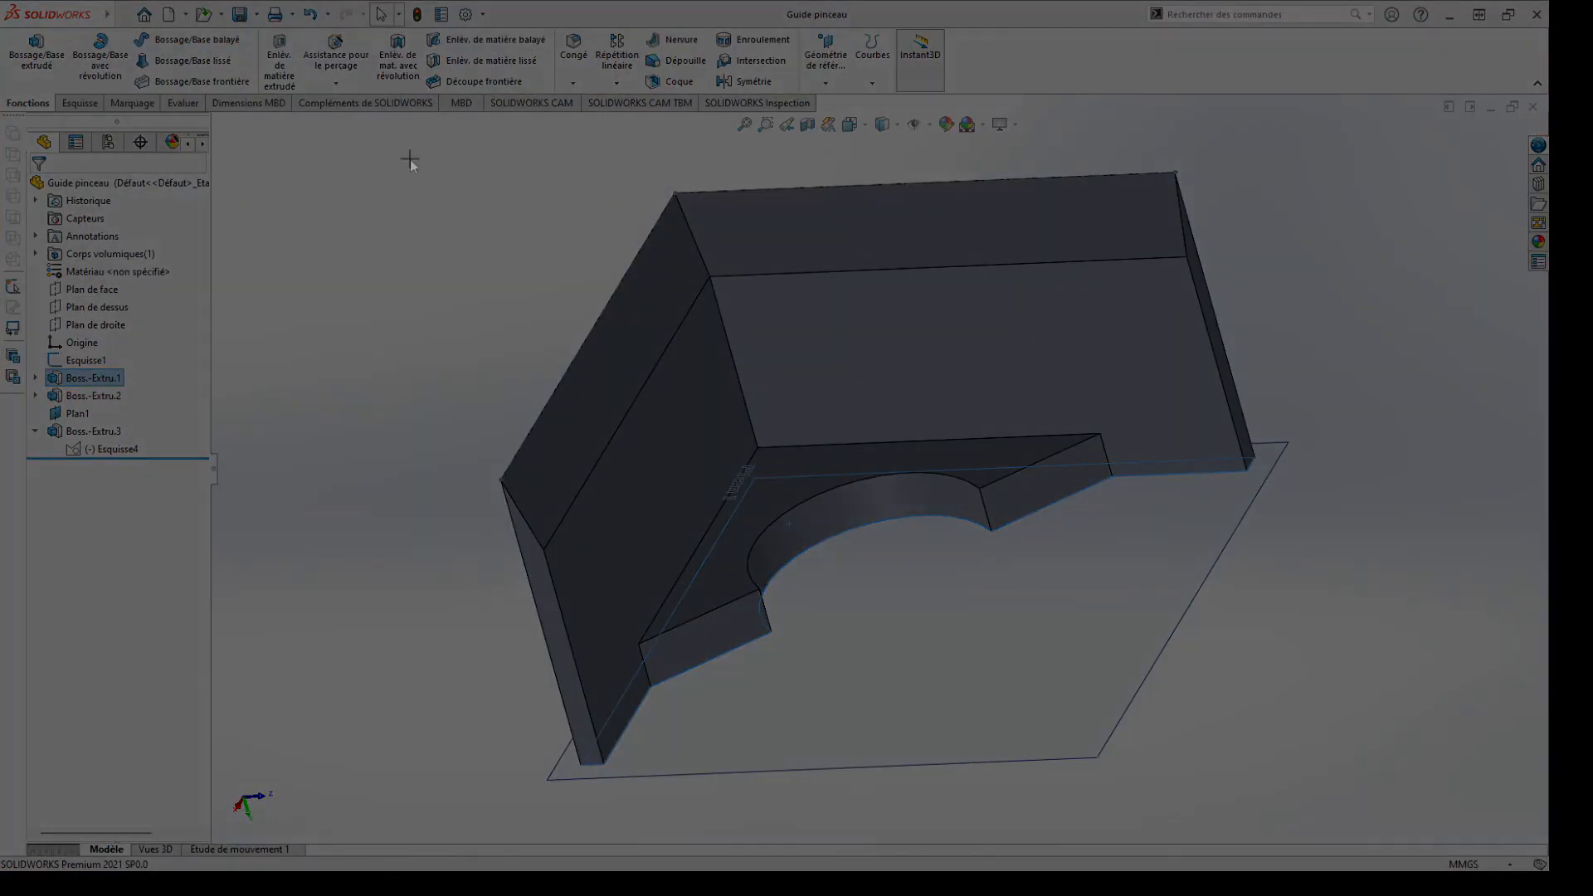
left_click_drag(402, 153, 1339, 823)
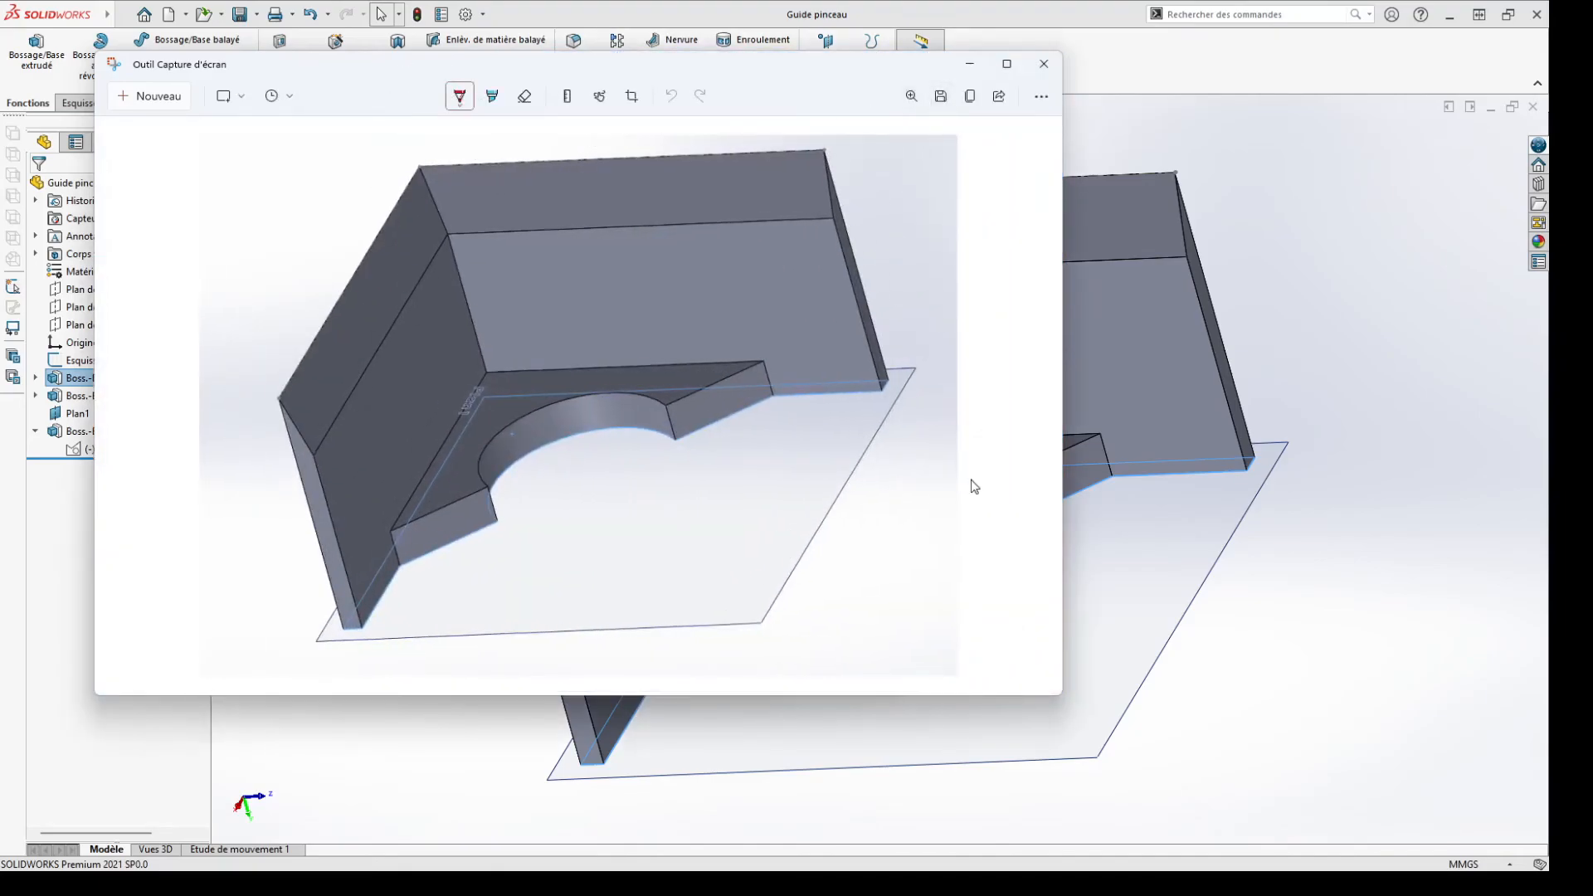
key("ctrl+c")
key("alt+Tab")
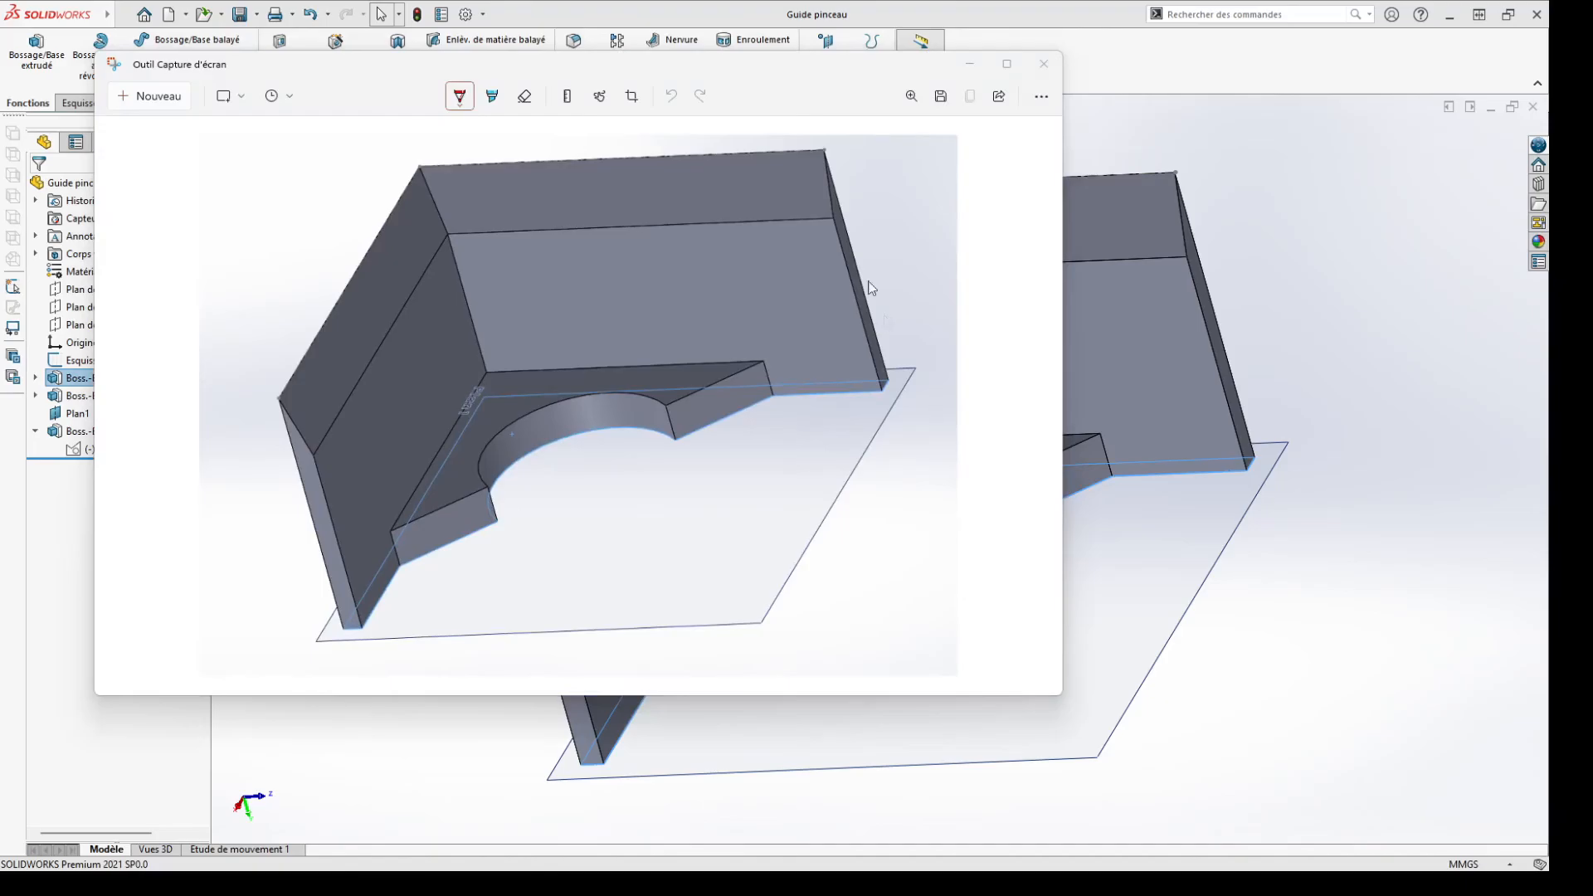
key("ctrl+s")
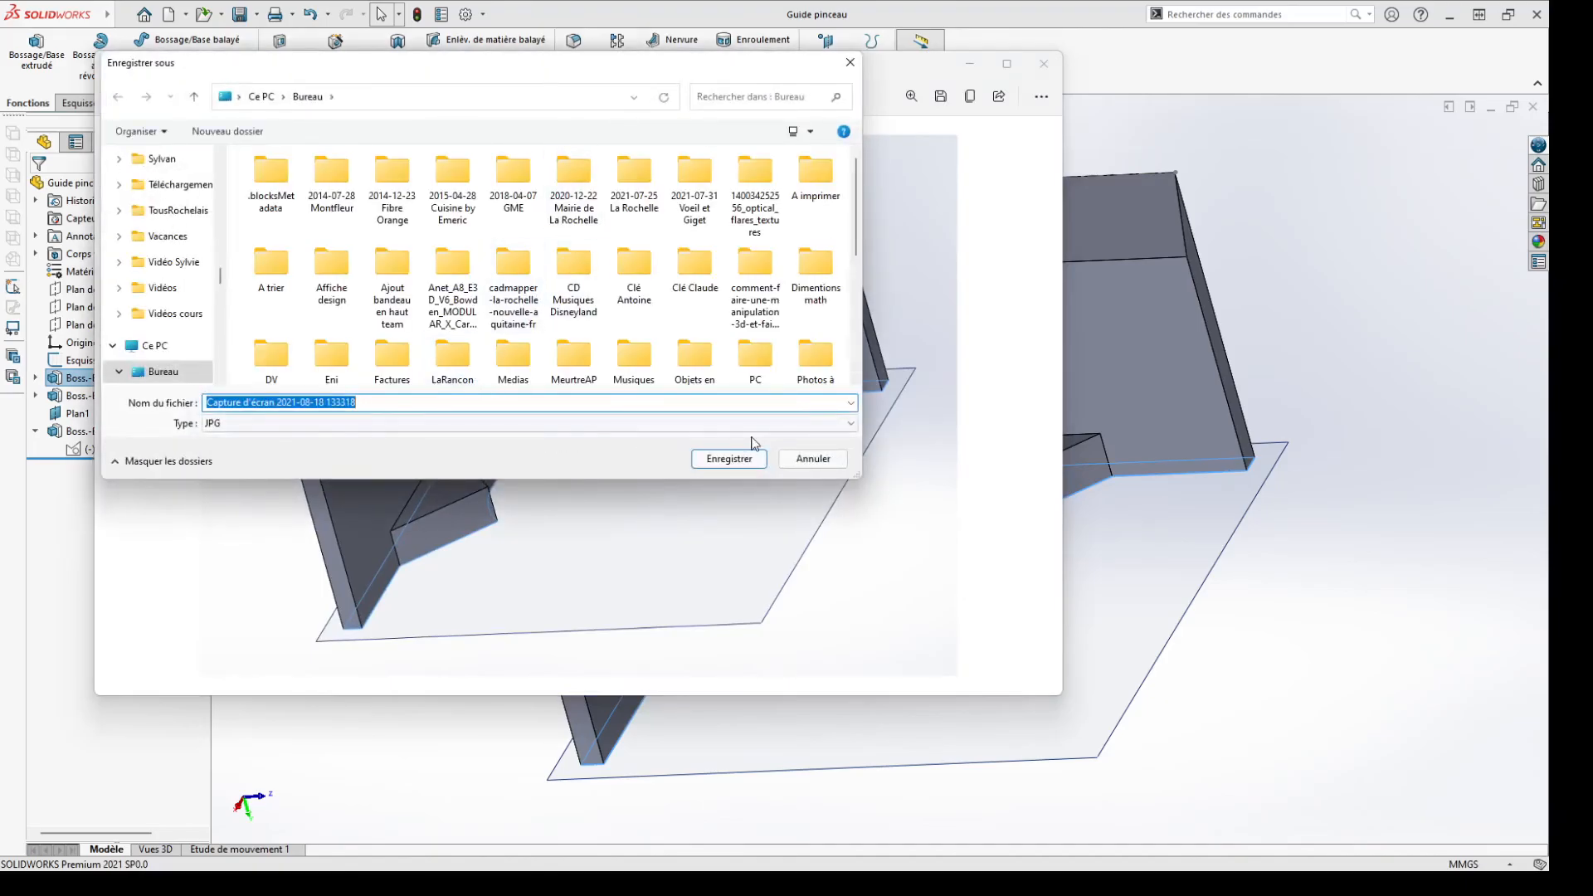
left_click(738, 461)
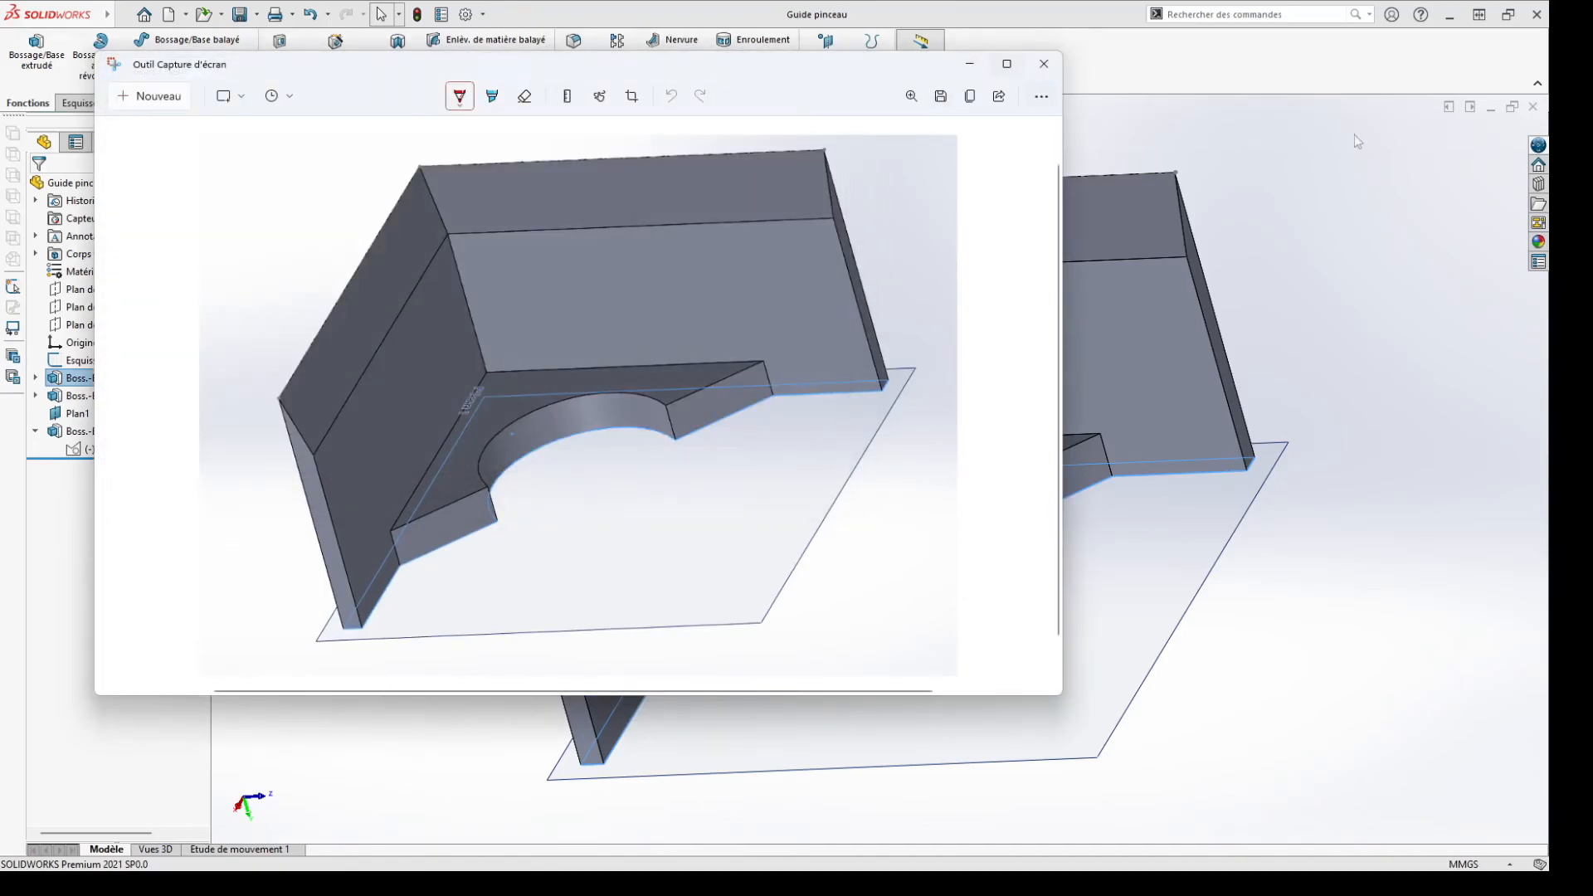
left_click(1055, 69)
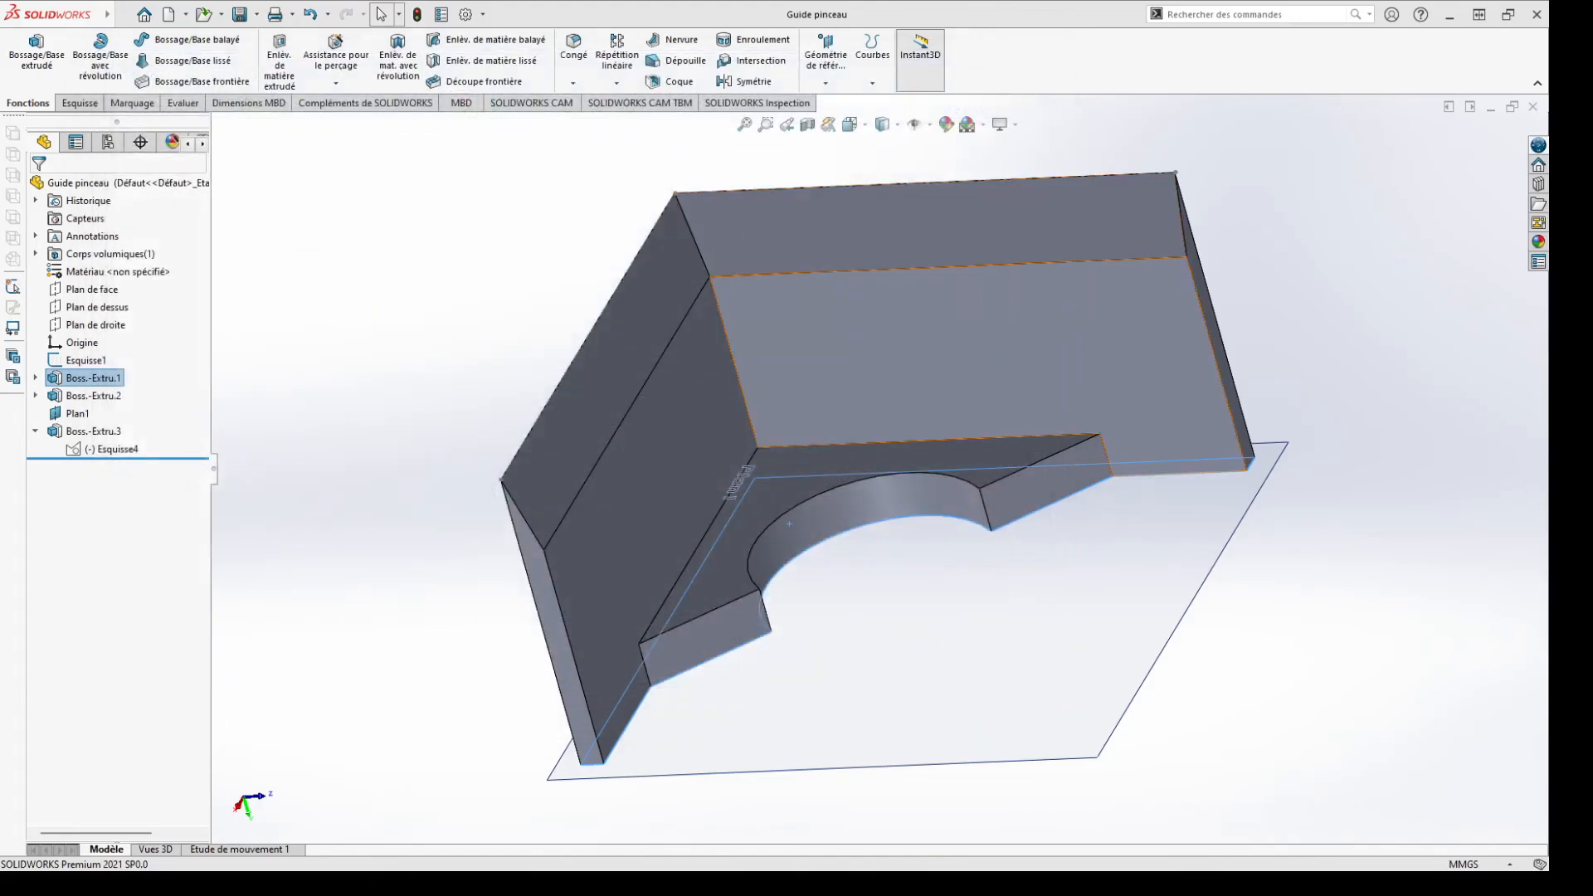
Switch to the Cults website in the browser and open the new creation form for adding a 3D model
left_click_drag(1548, 573, 725, 43)
left_click(568, 244)
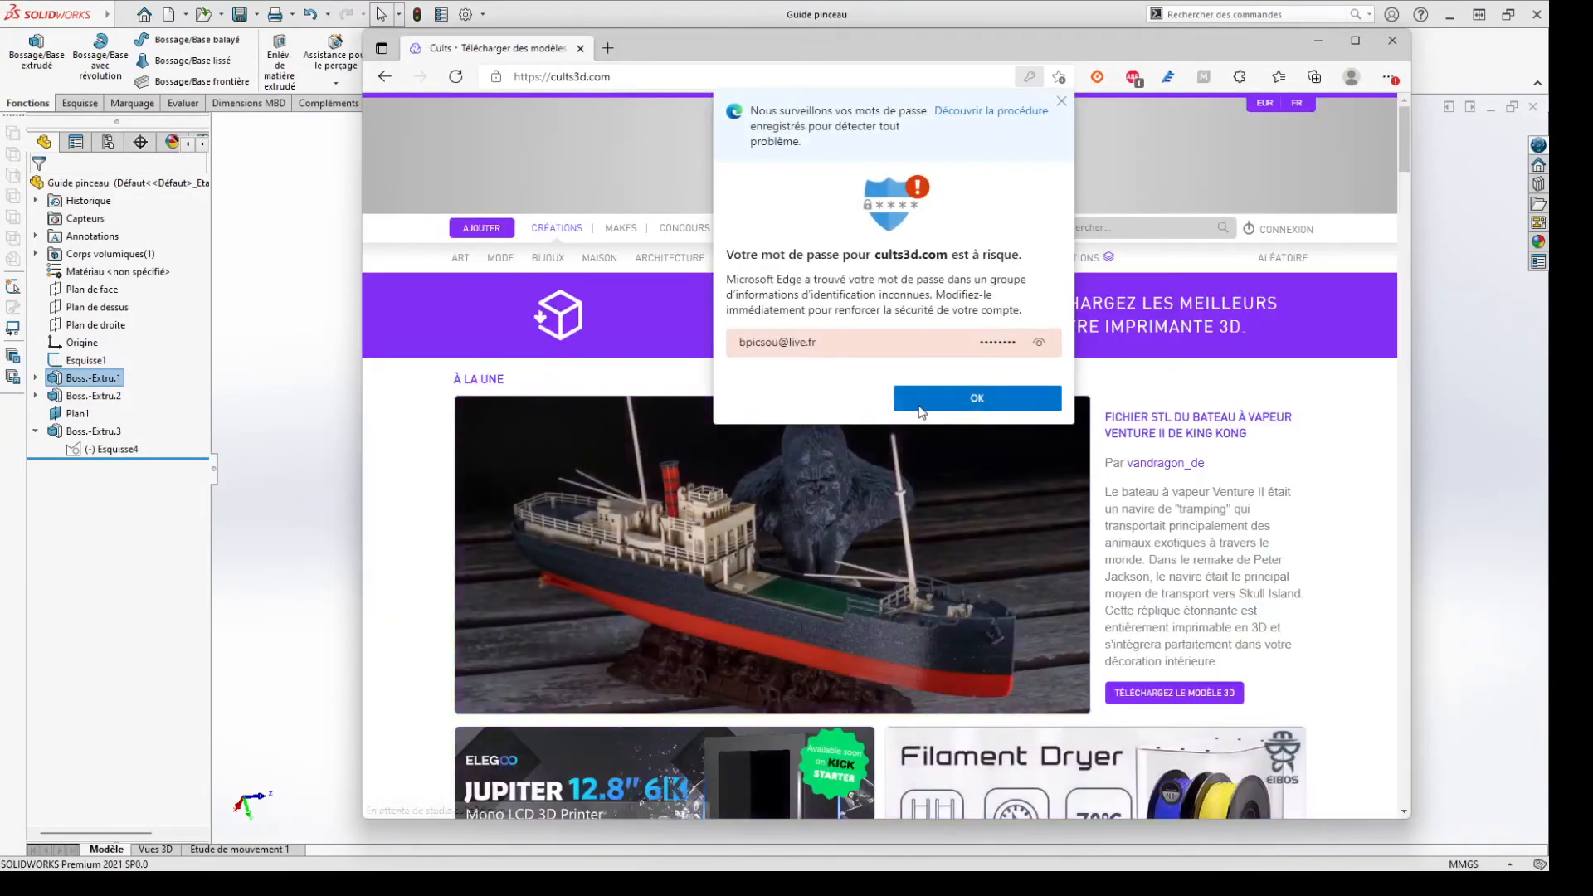
left_click(921, 402)
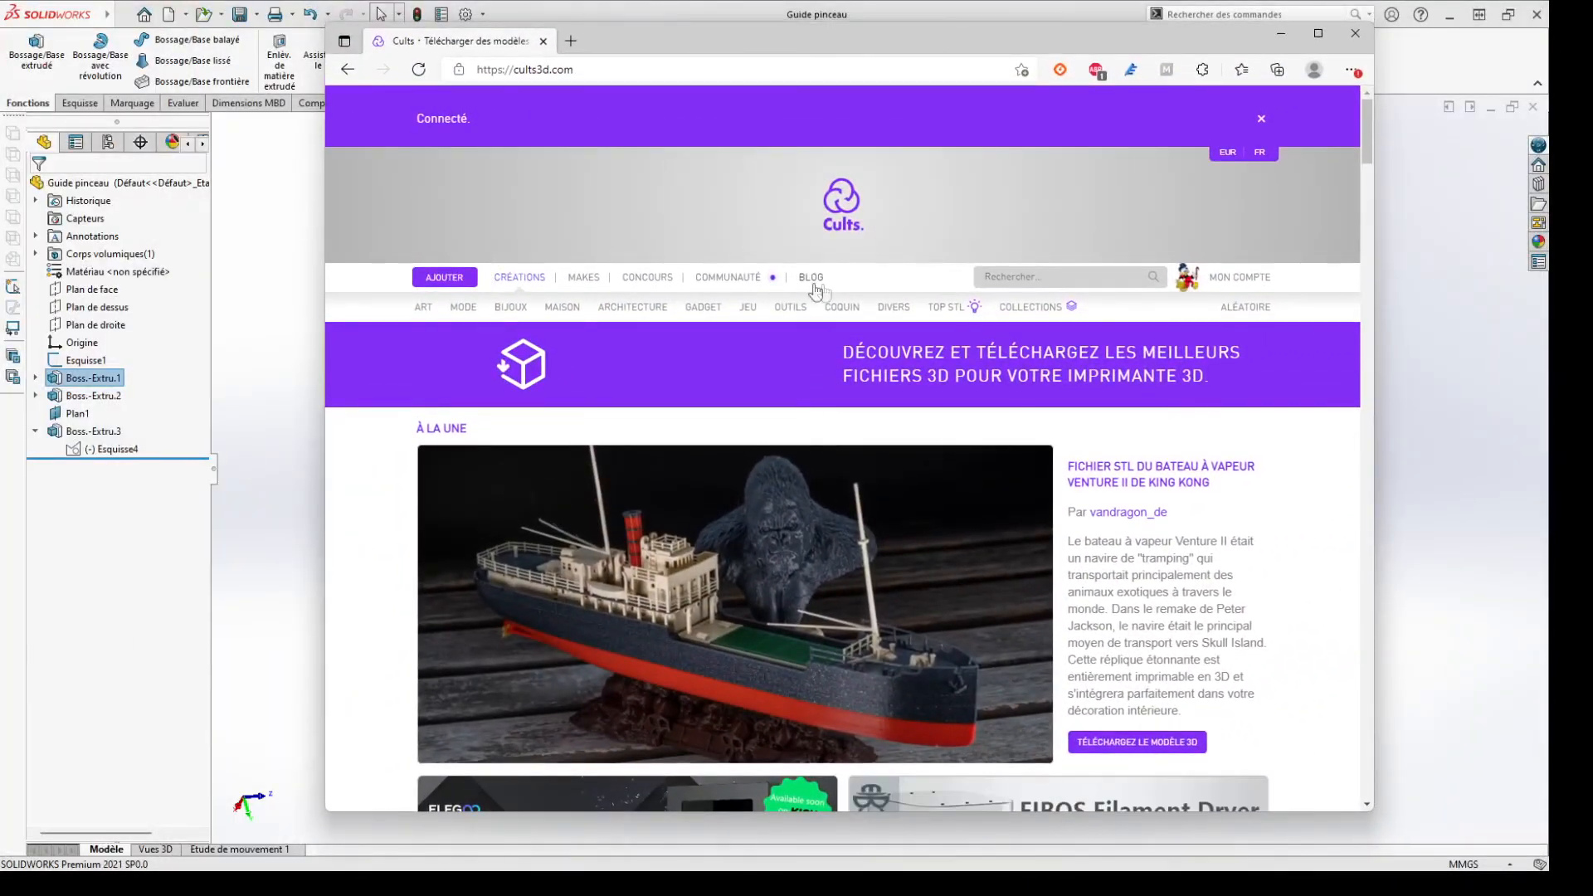
left_click(436, 279)
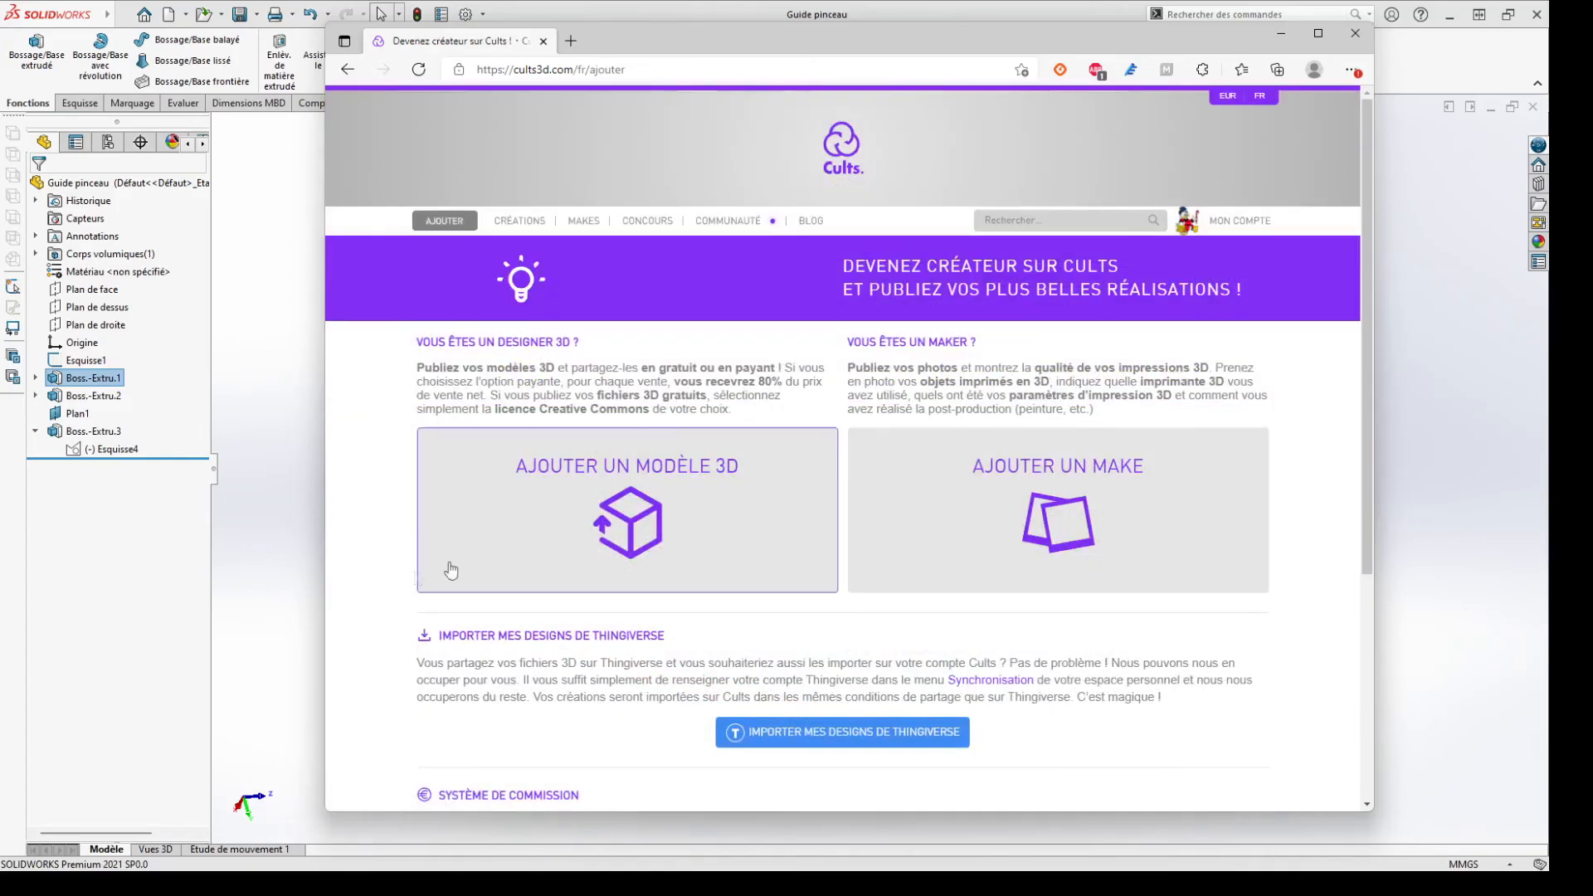
left_click(775, 472)
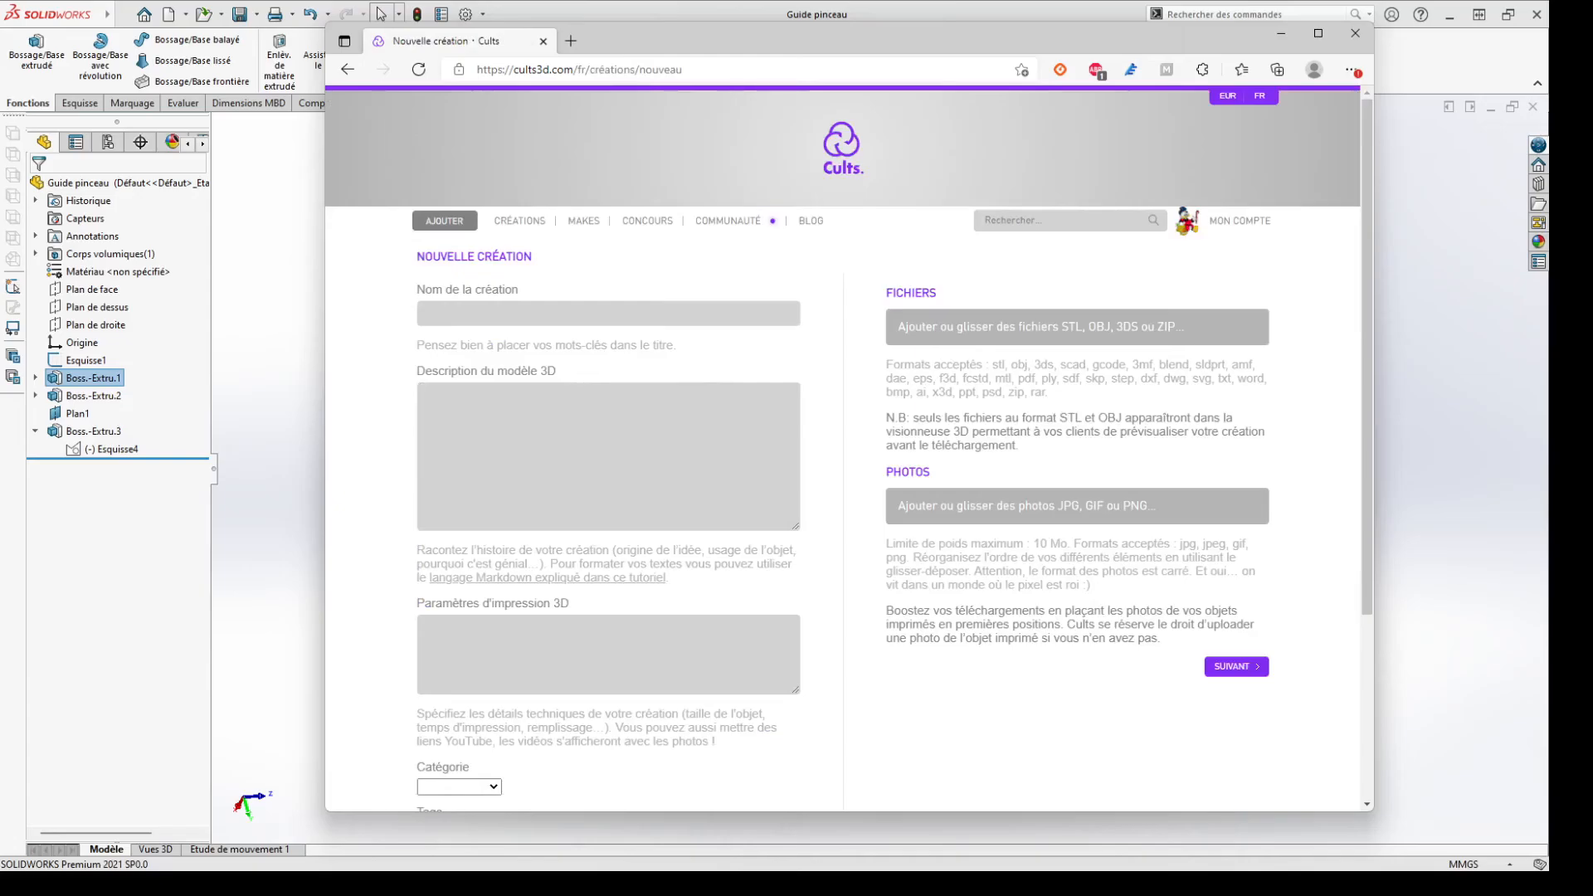
Add Guide pinceau.STL as the creation's file and IMG_20210812_193531.jpg as its photo from the file explorer
key("alt+Tab")
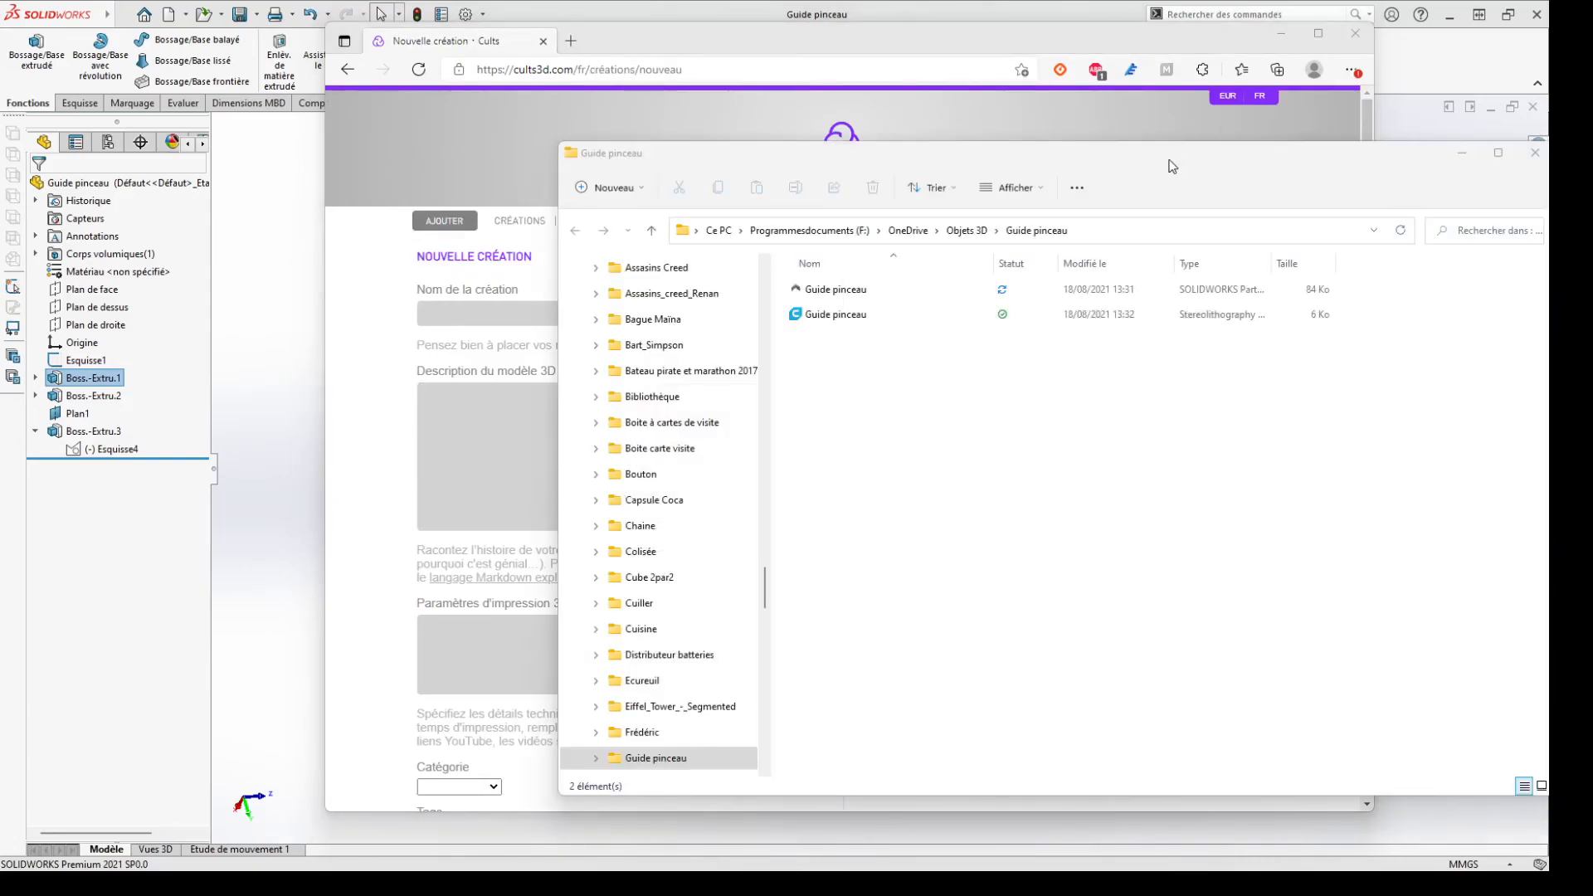
left_click_drag(1170, 166, 1127, 180)
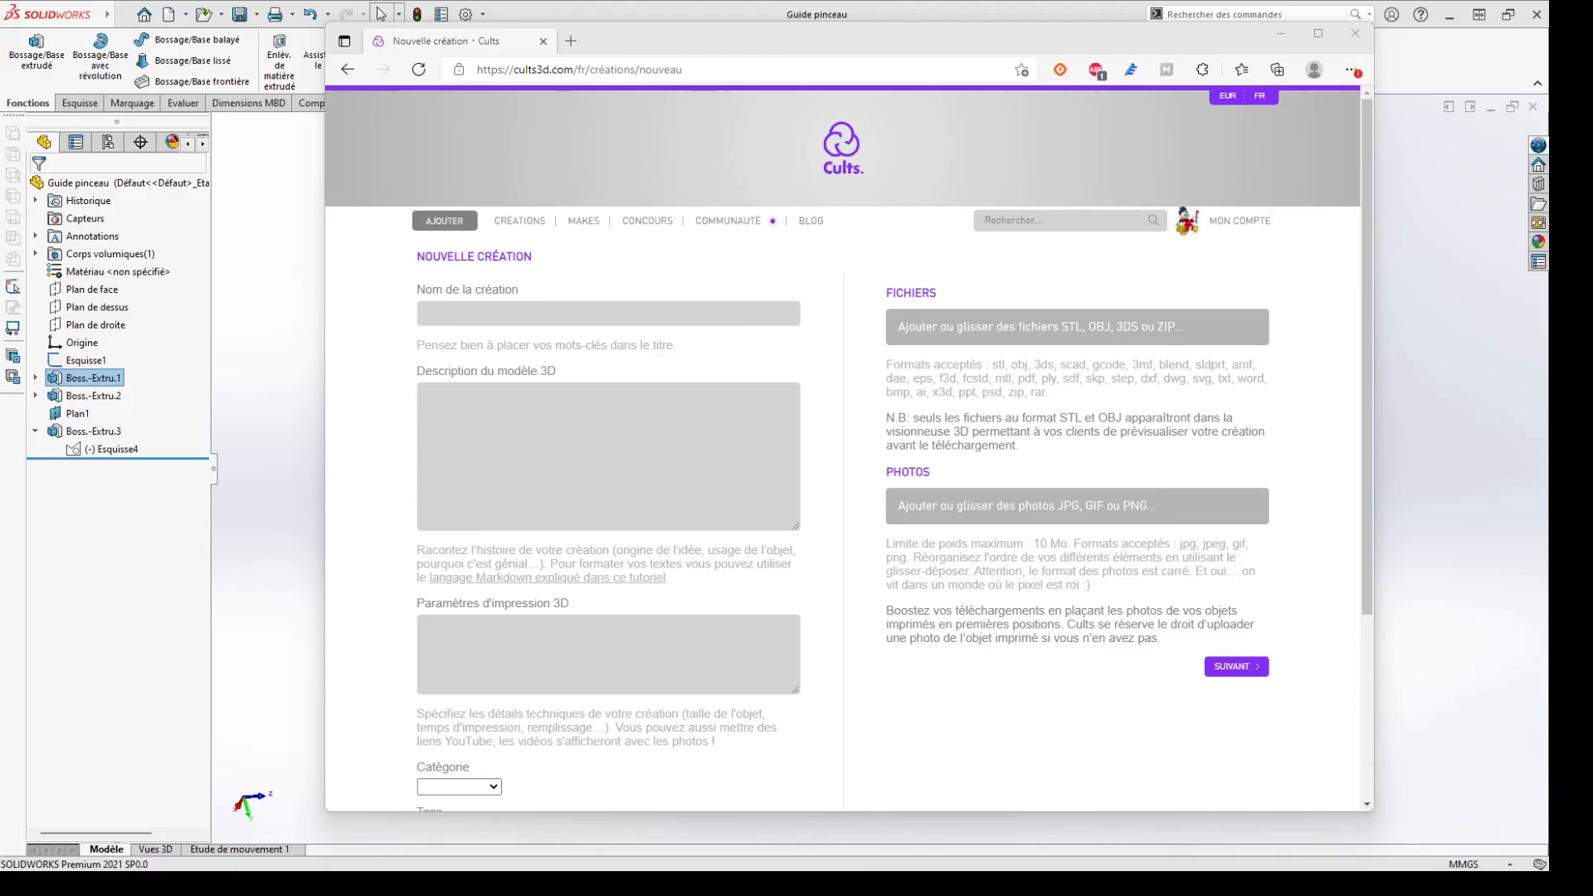
left_click_drag(1449, 369, 1021, 340)
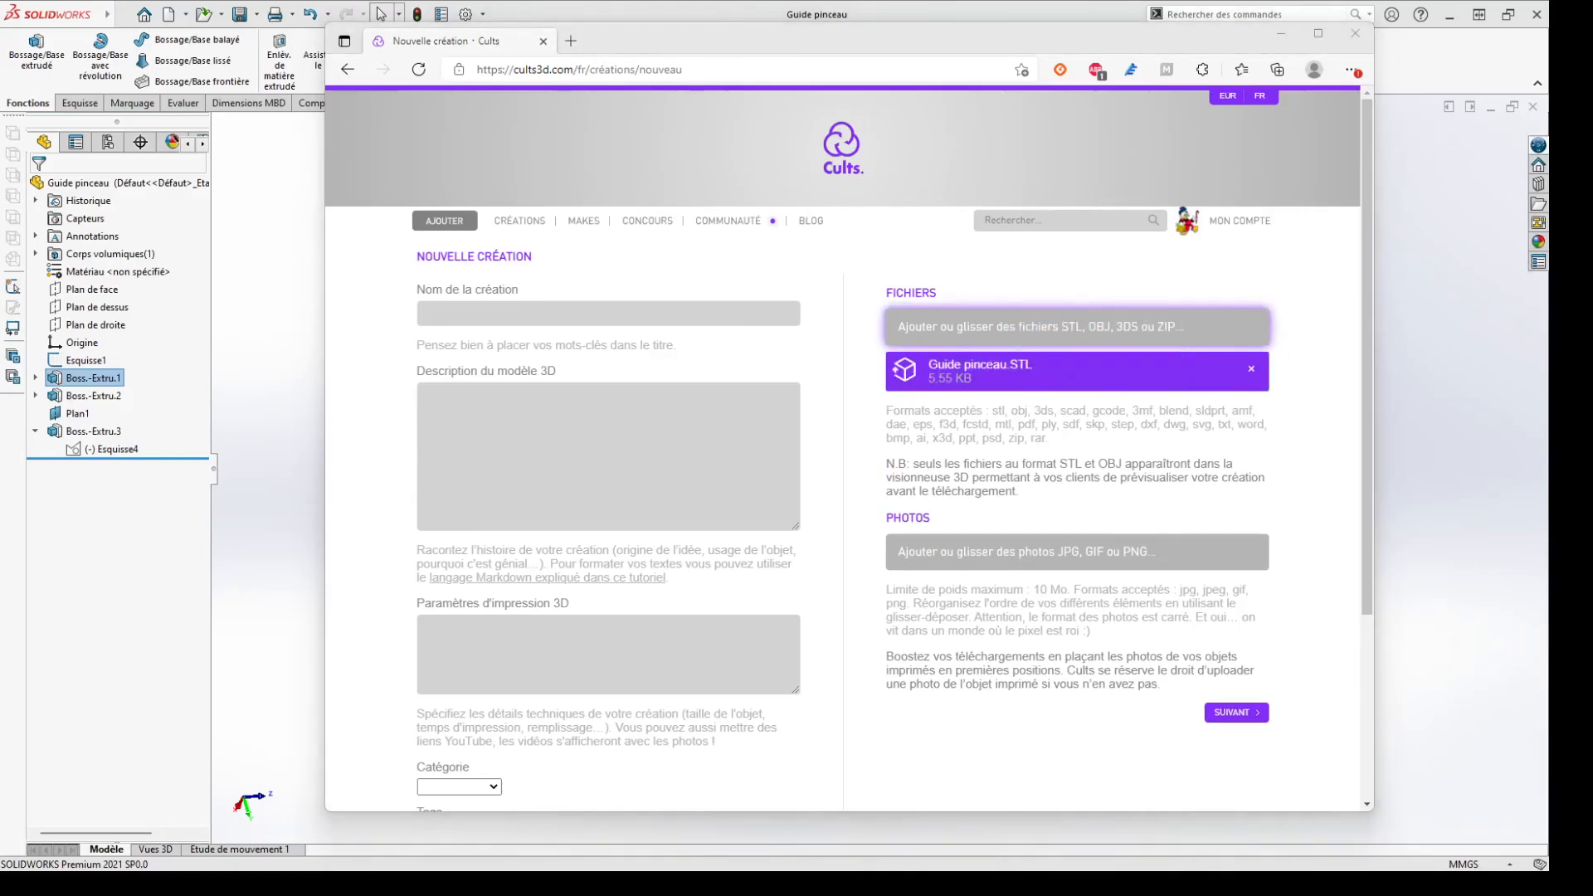
left_click_drag(1292, 482, 938, 554)
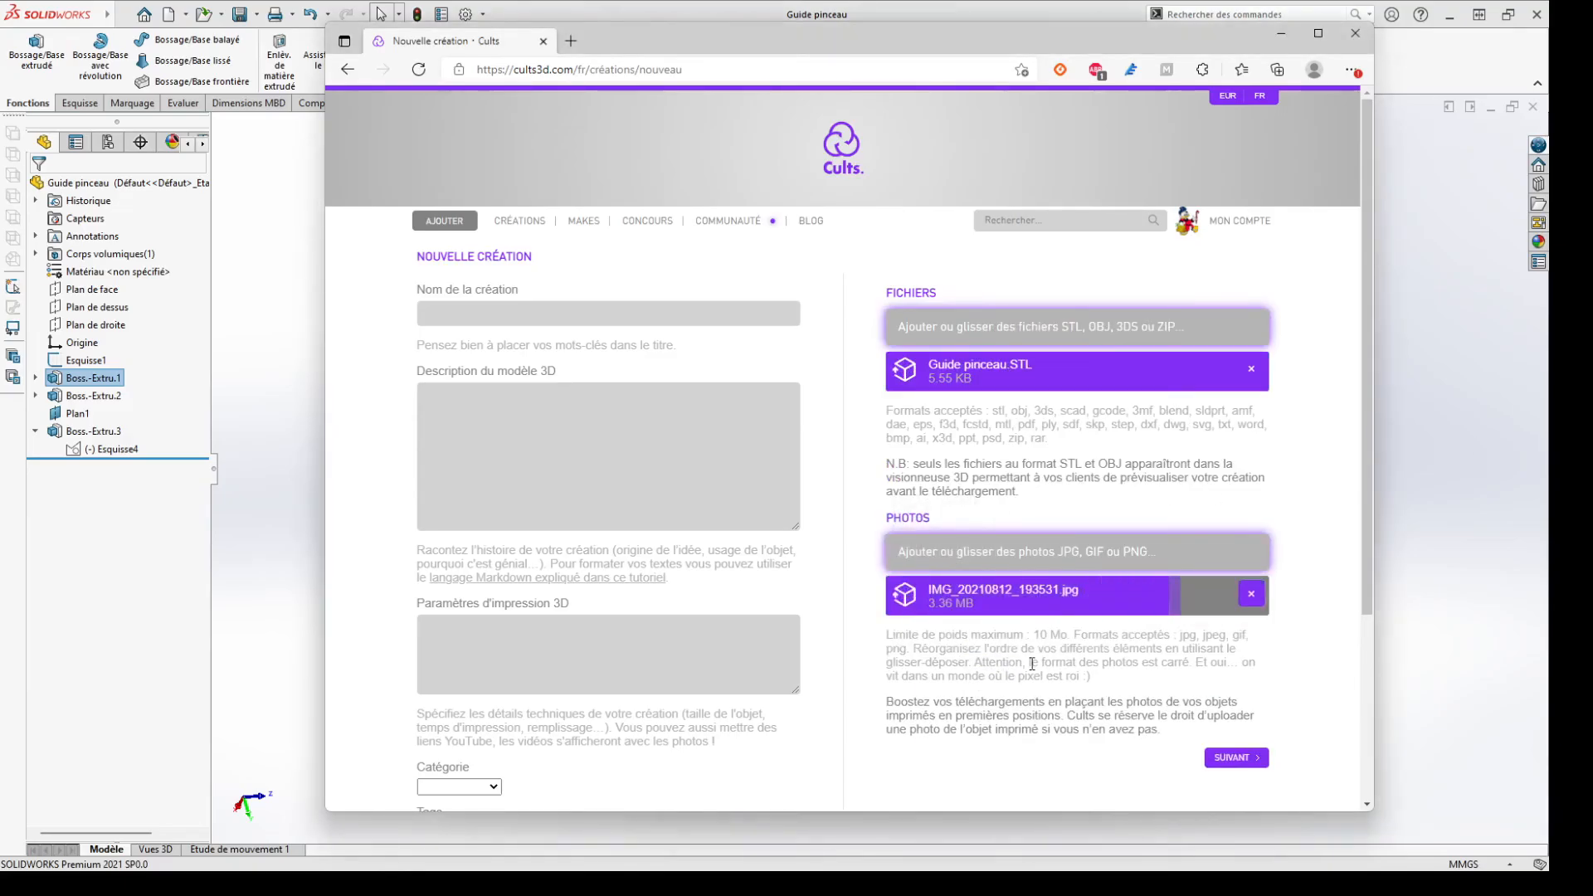
Name the creation "Guide pour pinceau" and describe it as "Guide permettant de peindre un mur ou un plafond et de réchampir les angles facilement."
left_click(562, 315)
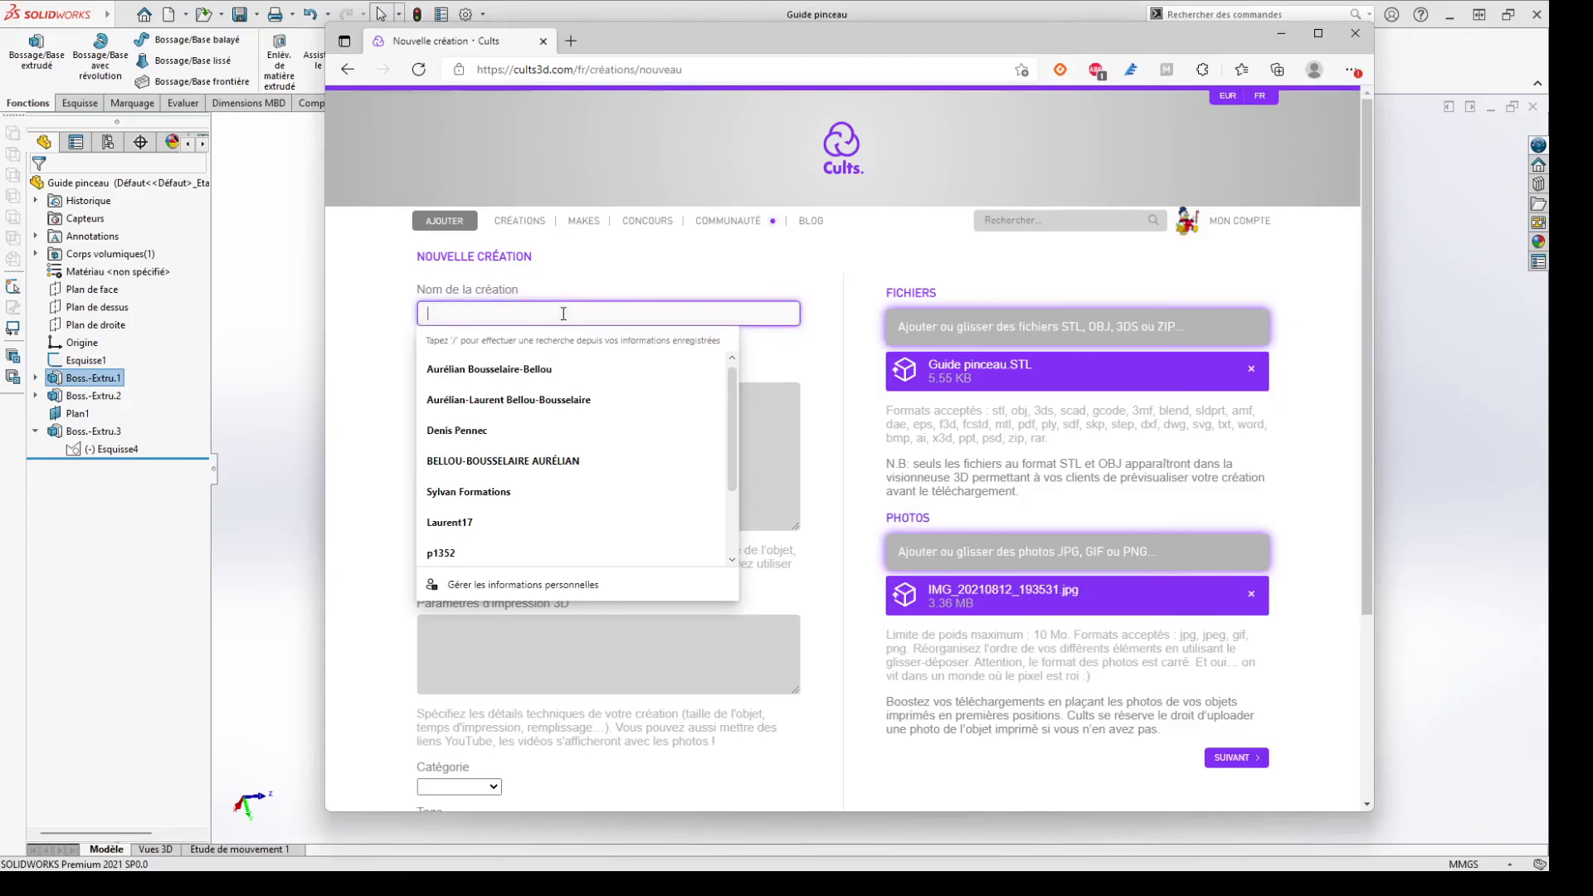
type("Guide ")
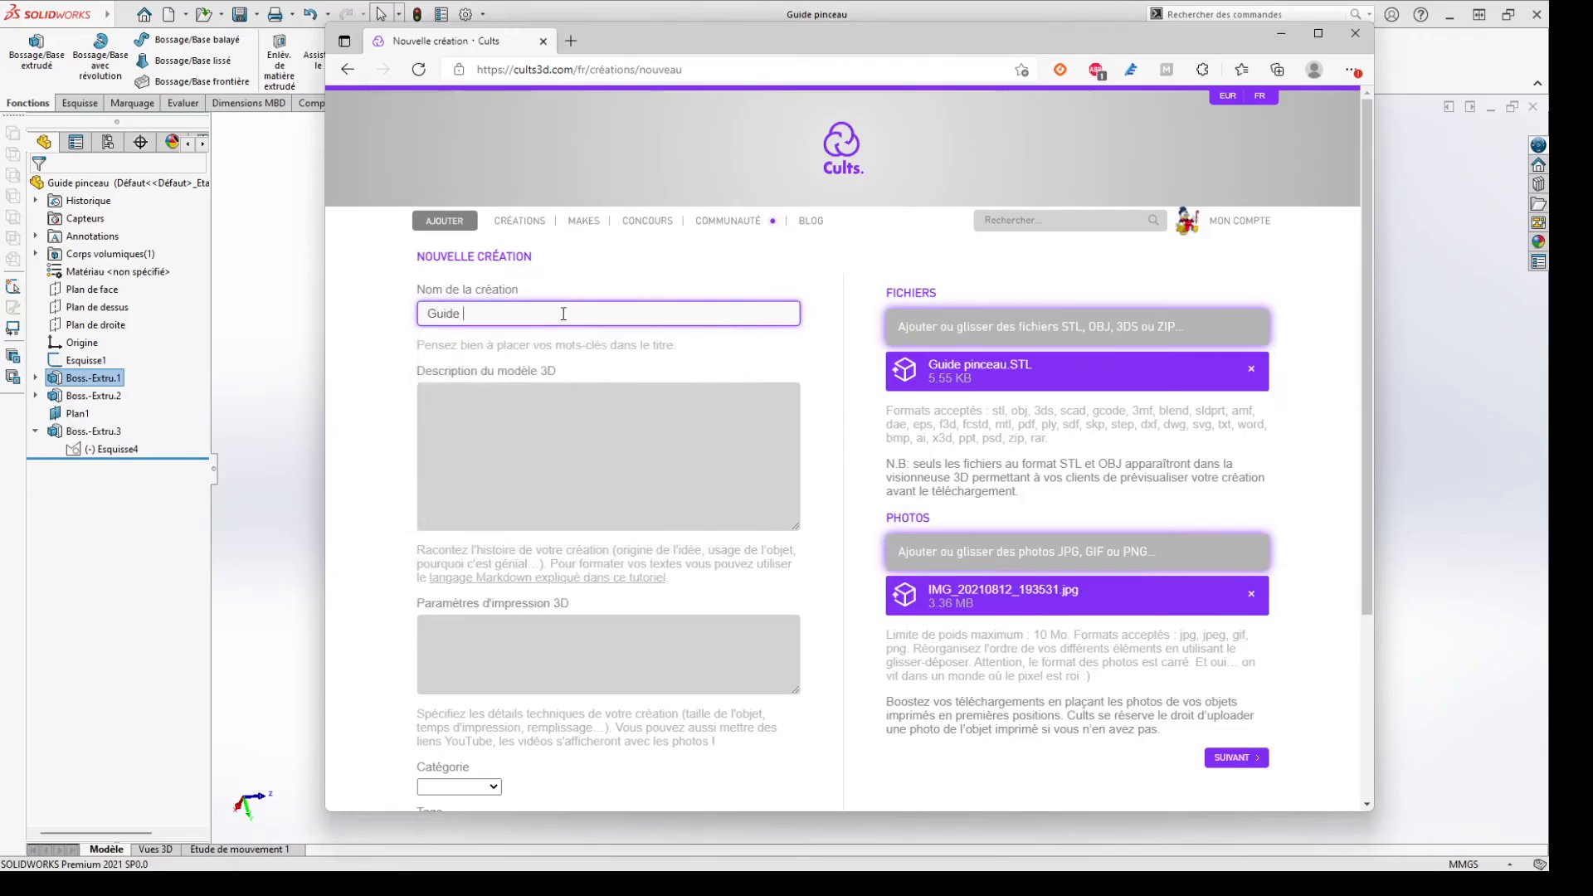
type("pour pinceau")
key("Tab")
type("Guide ")
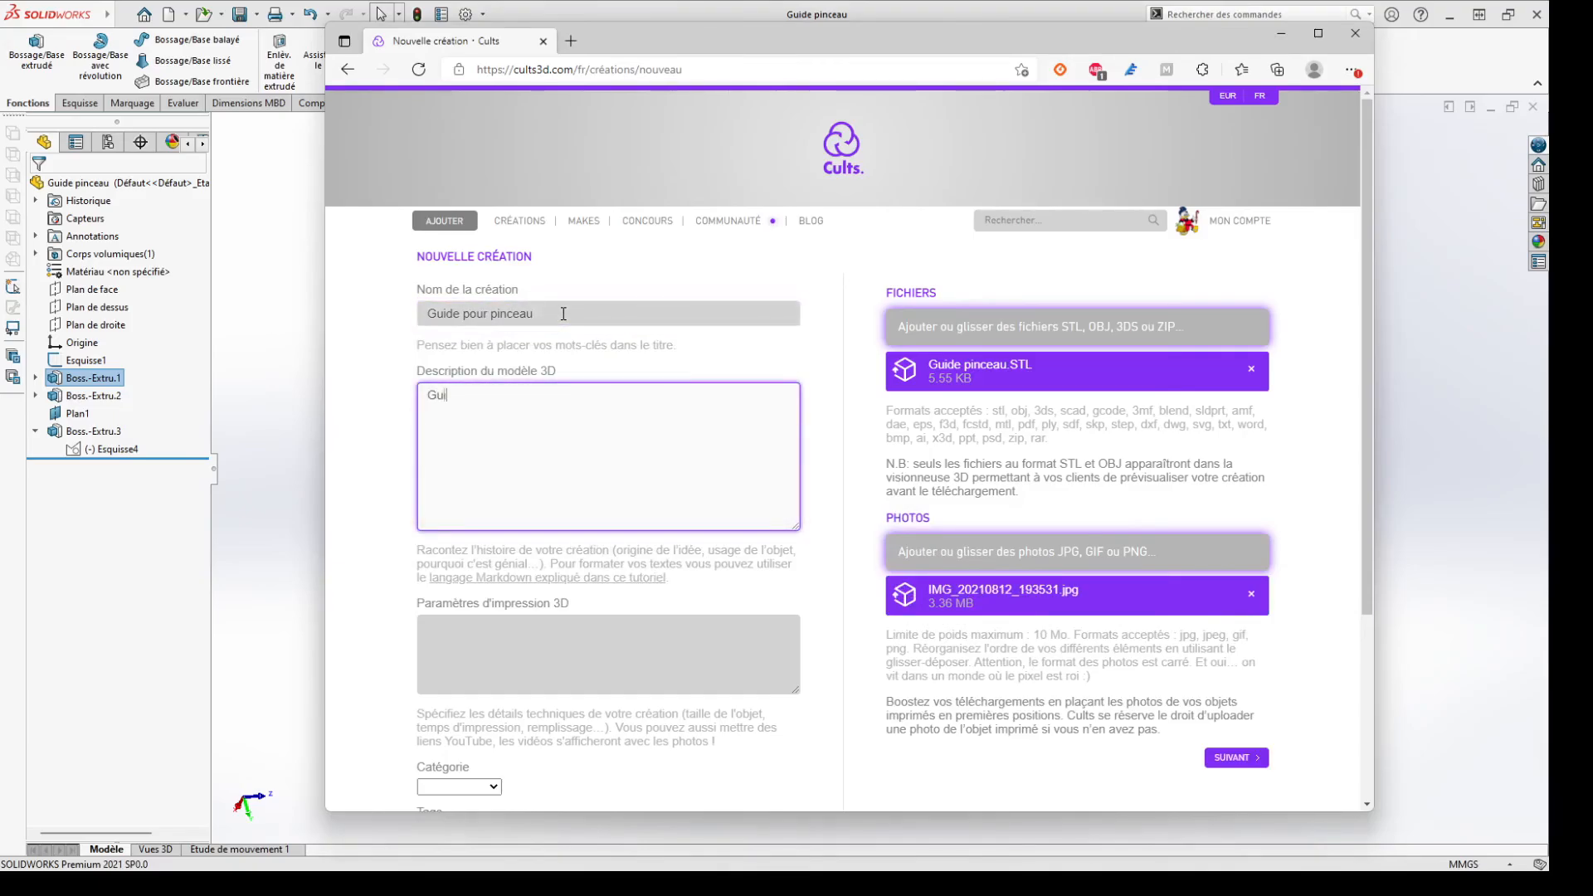
type("permettant de peind")
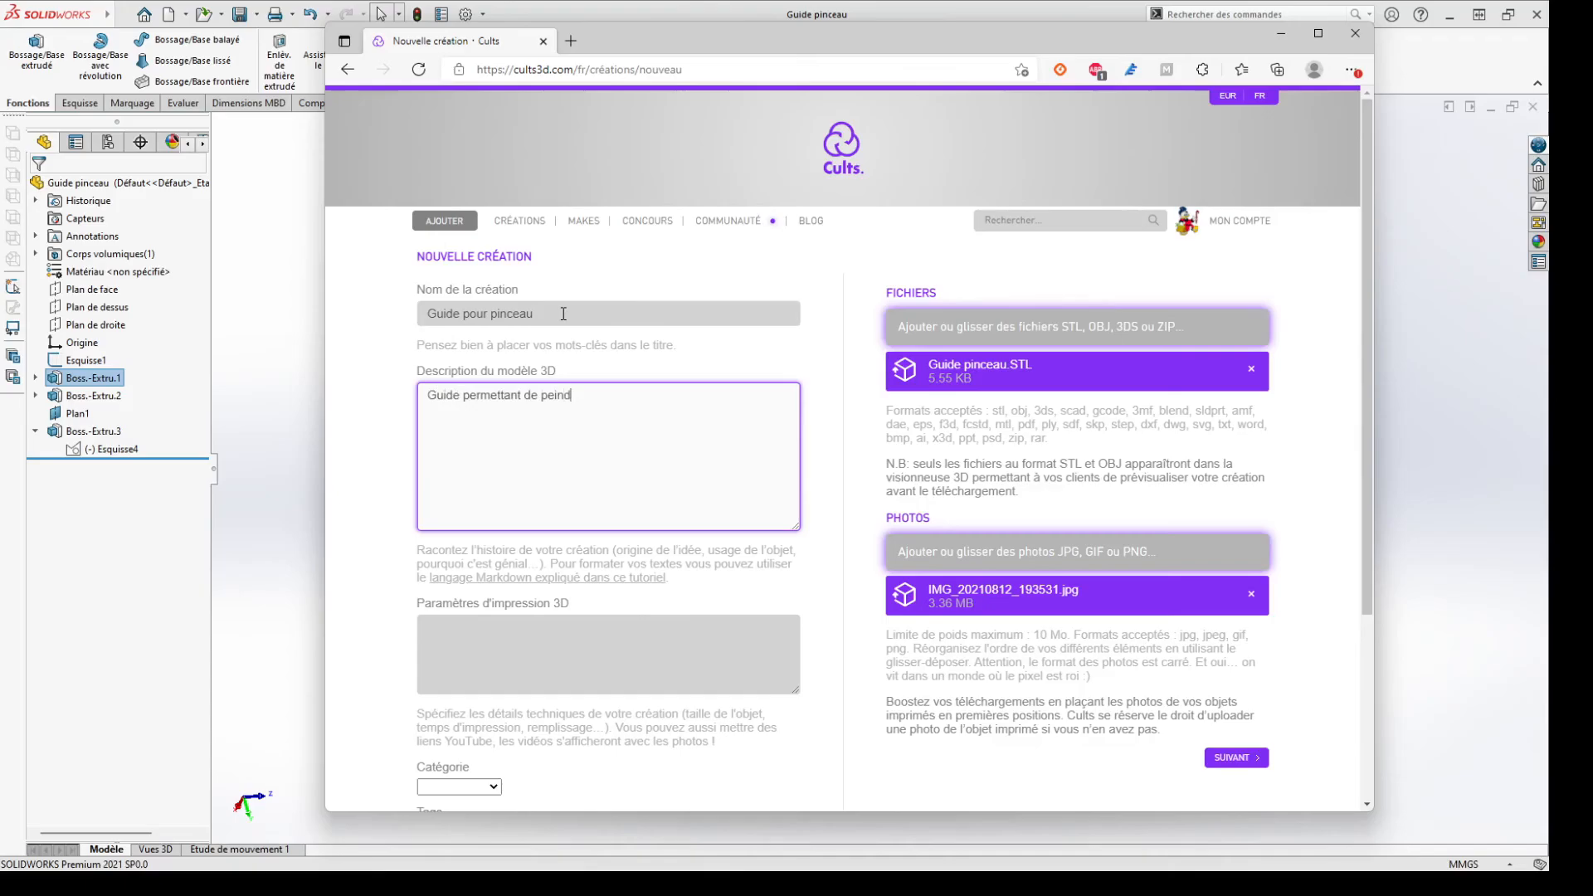
type("re un mur ou un plafond et de réch")
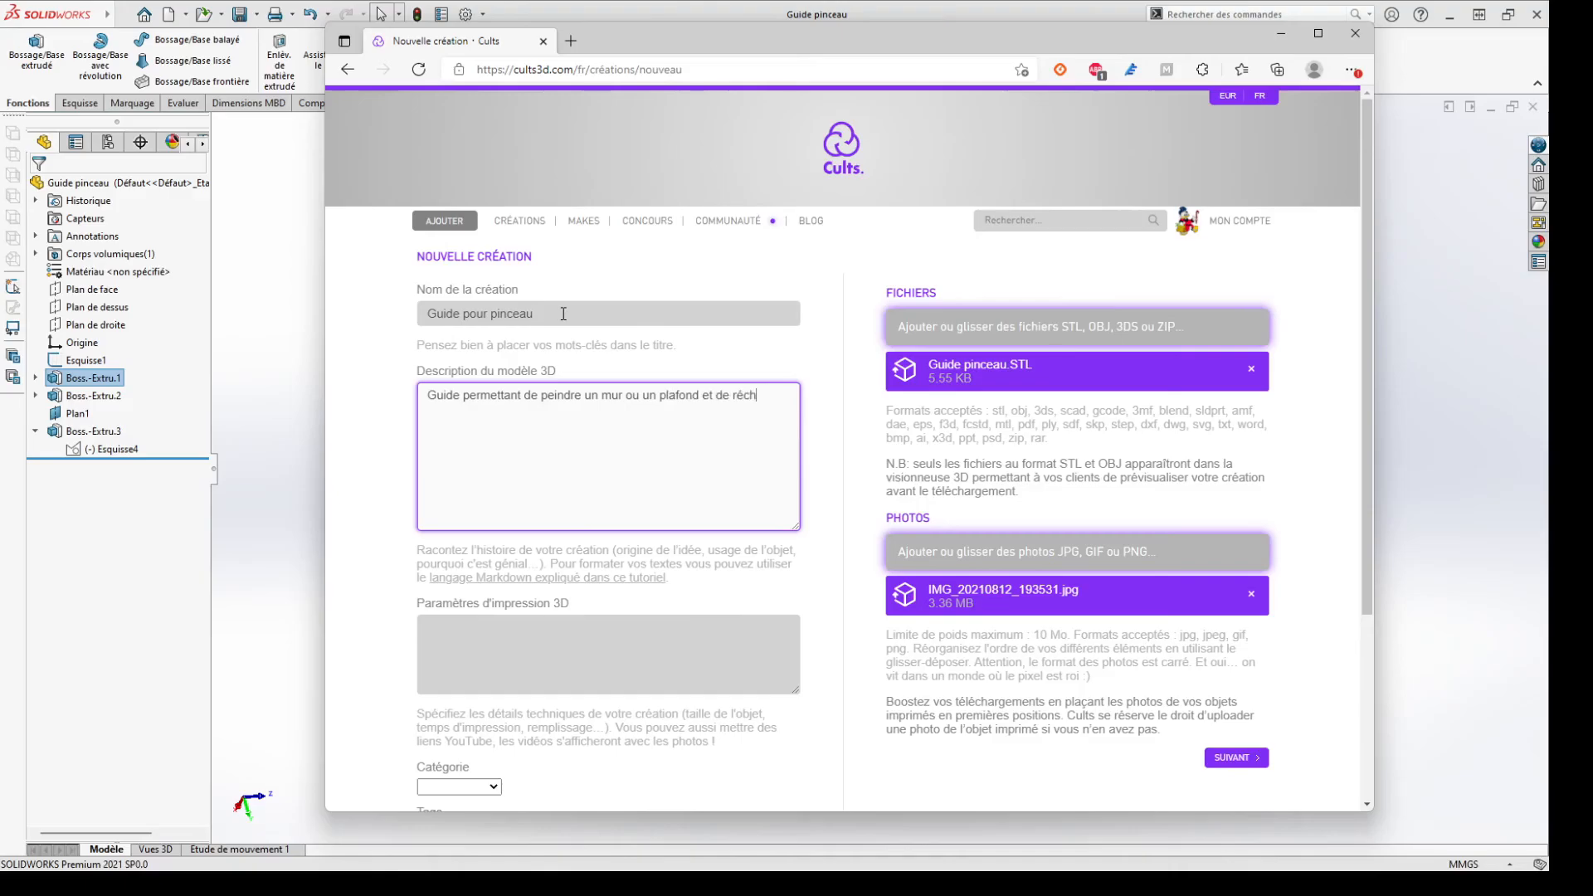
type("ampor les angles facilement.")
Enter the 3D printing parameters "Impression recommandée en PETG ou en PLA pour résister aux solvants de la peinture."
scroll(702, 480, "down", 3)
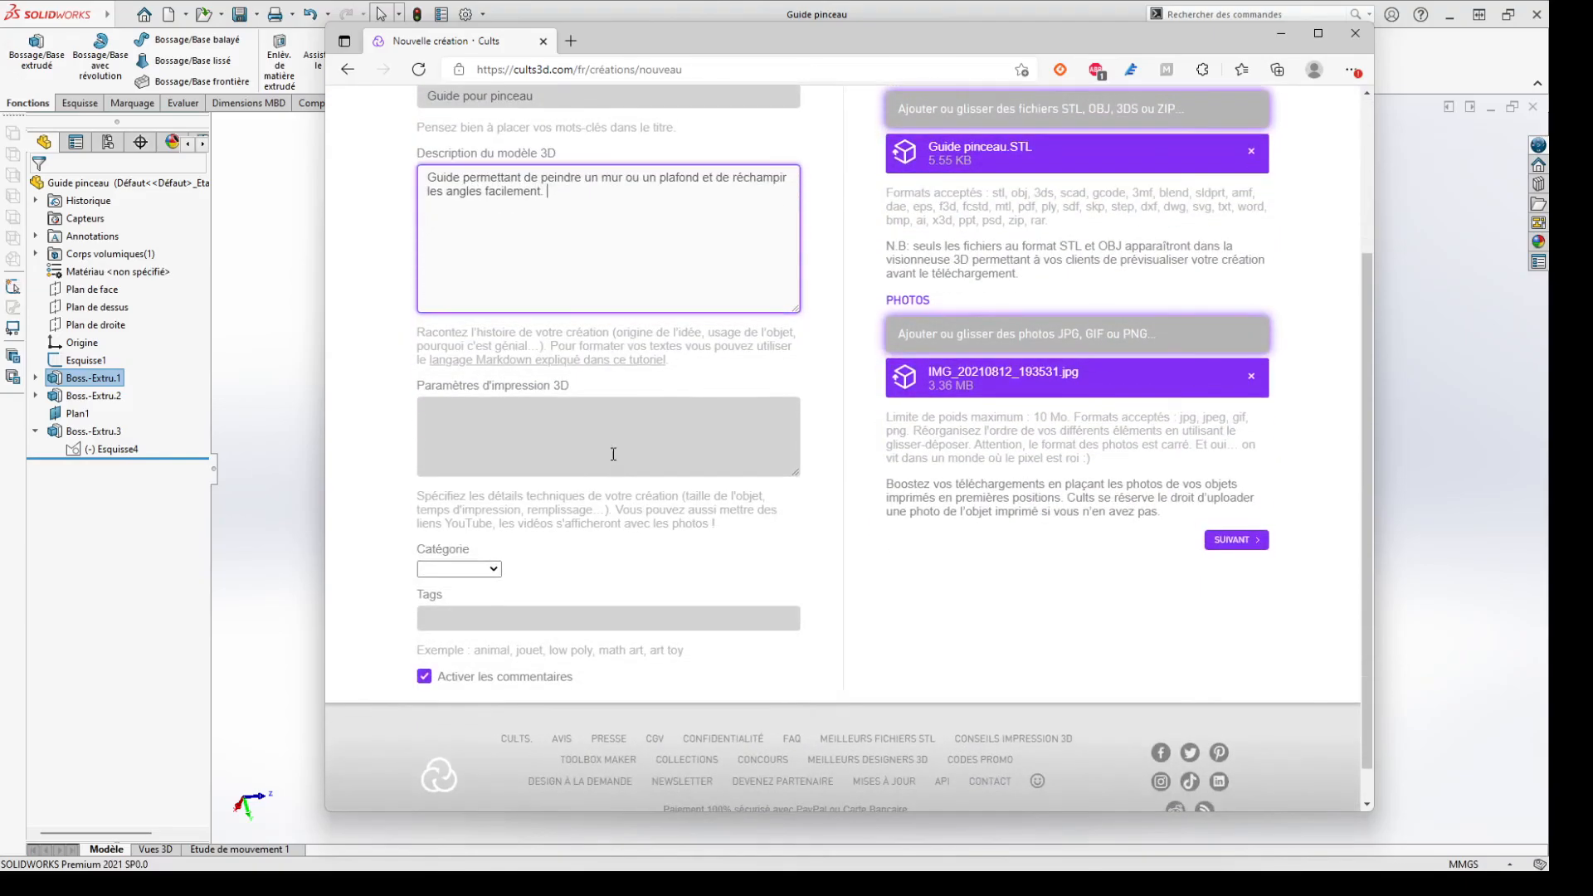
left_click(613, 448)
type("Impression recommandée en PETG ou ")
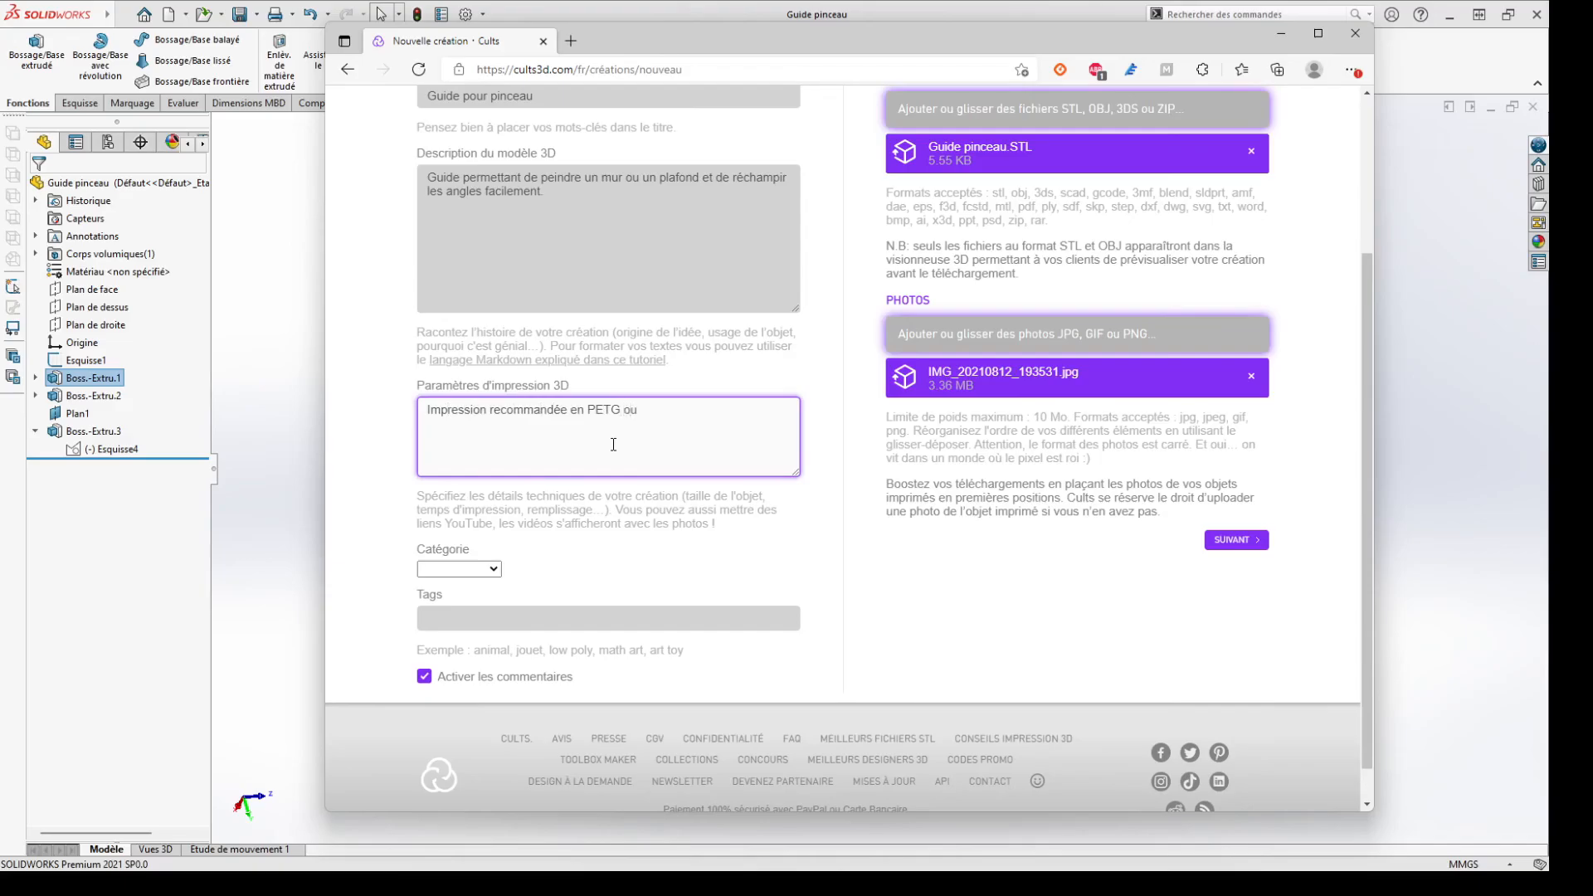
type("en PLA pour résister aux solvants ")
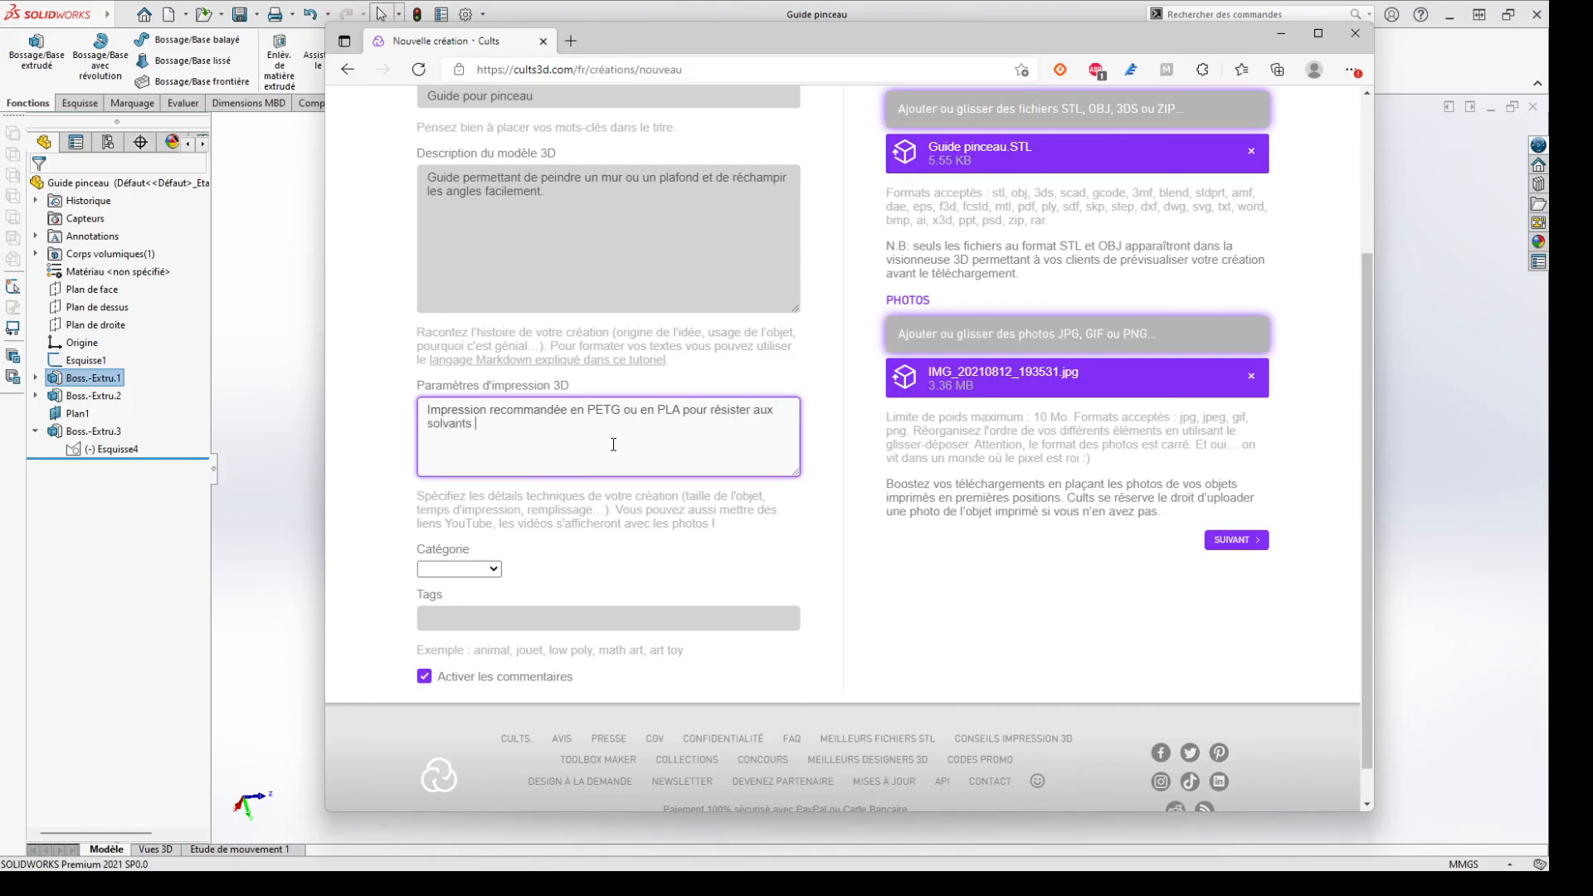
type("de la peinture.")
Set the category to Maison, enter the tags "peinture, pinceau, réchampir, mur" and continue to the sharing mode page
left_click(497, 571)
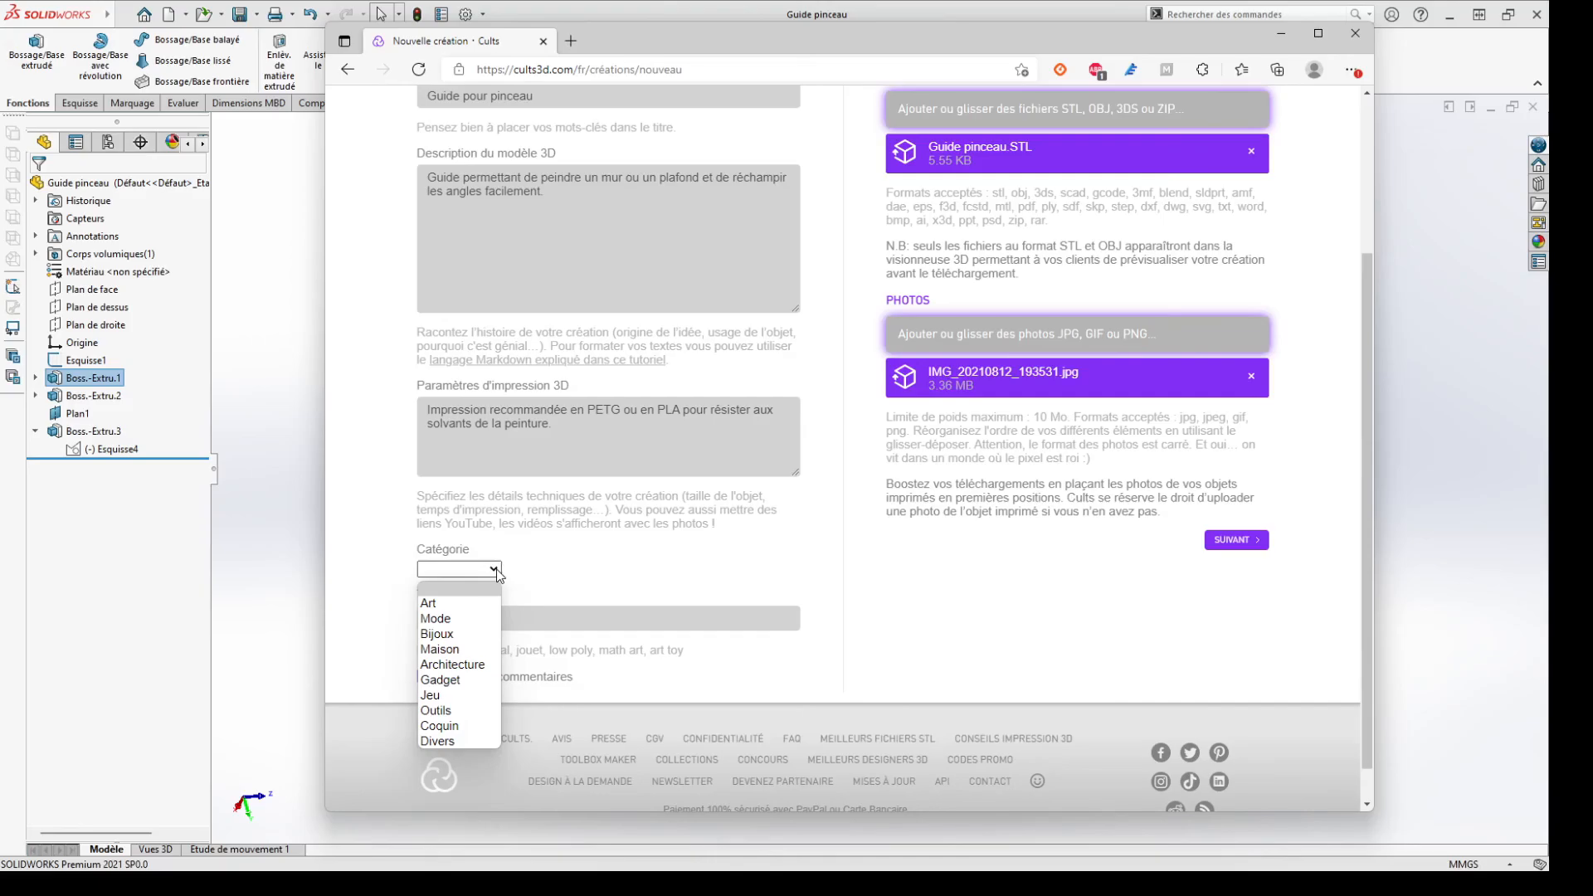
left_click(455, 649)
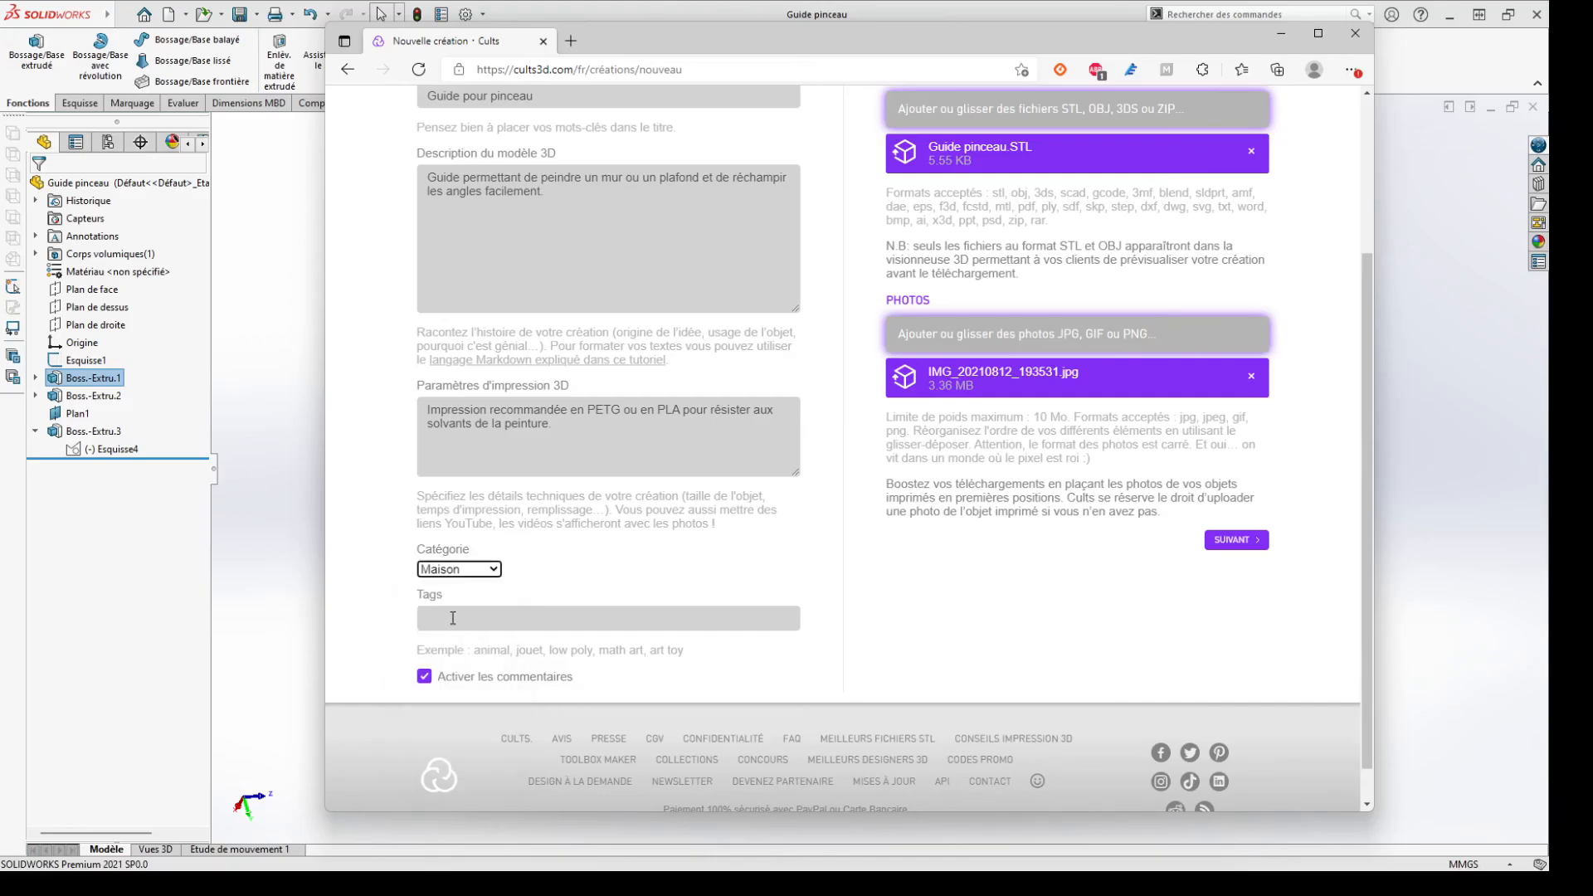
left_click(453, 619)
type("peinture, pinceau, réhca")
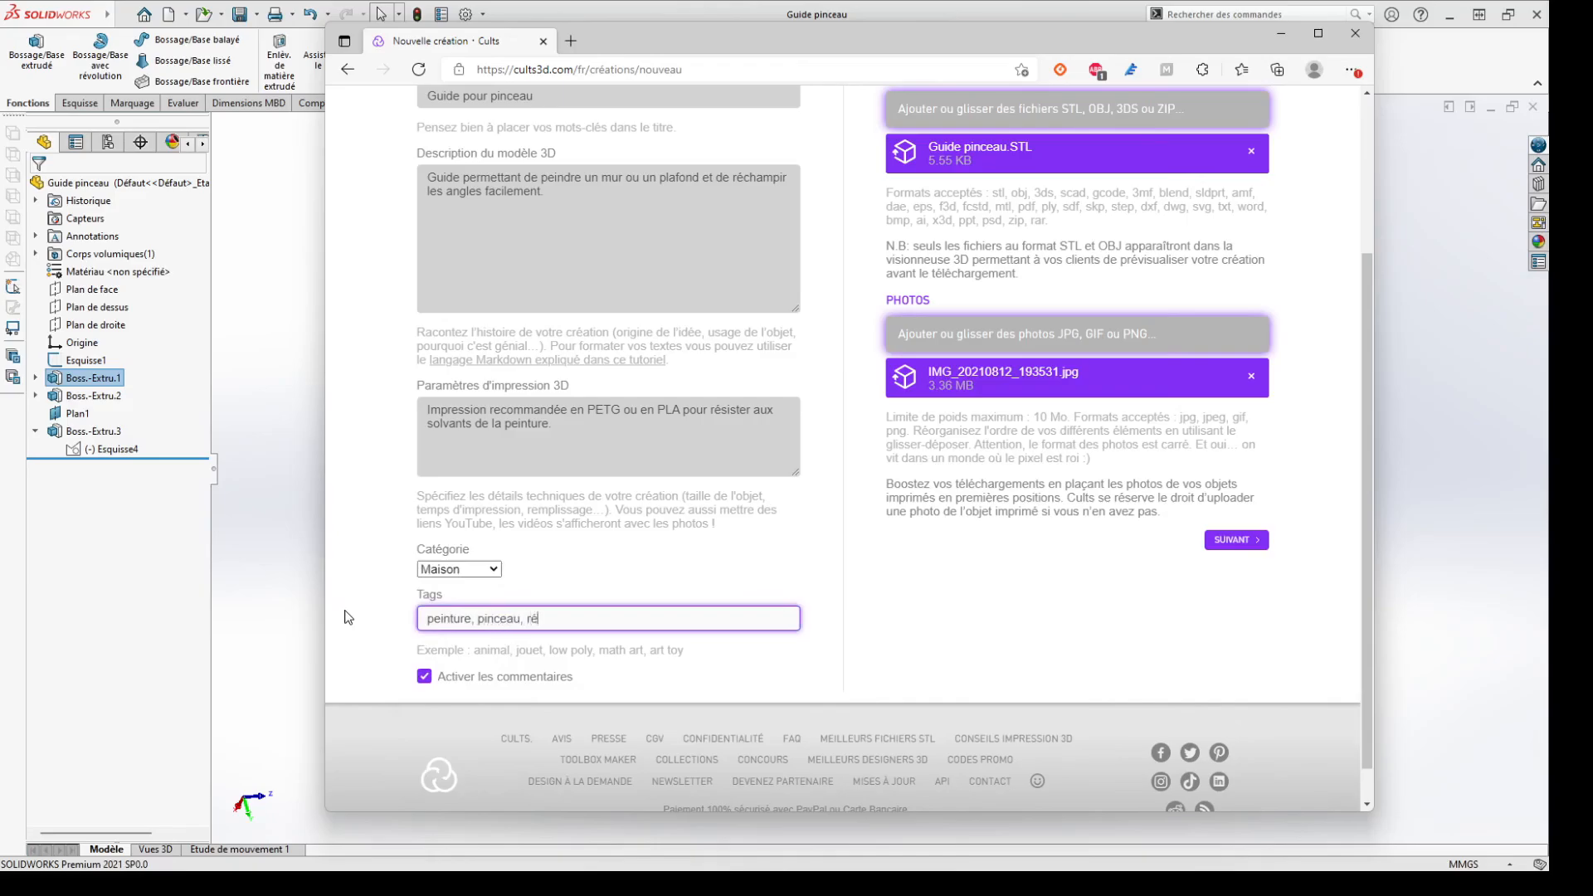
key("BackSpace")
key("BackSpace")
key("BackSpace")
type("champir, mur")
left_click(1232, 554)
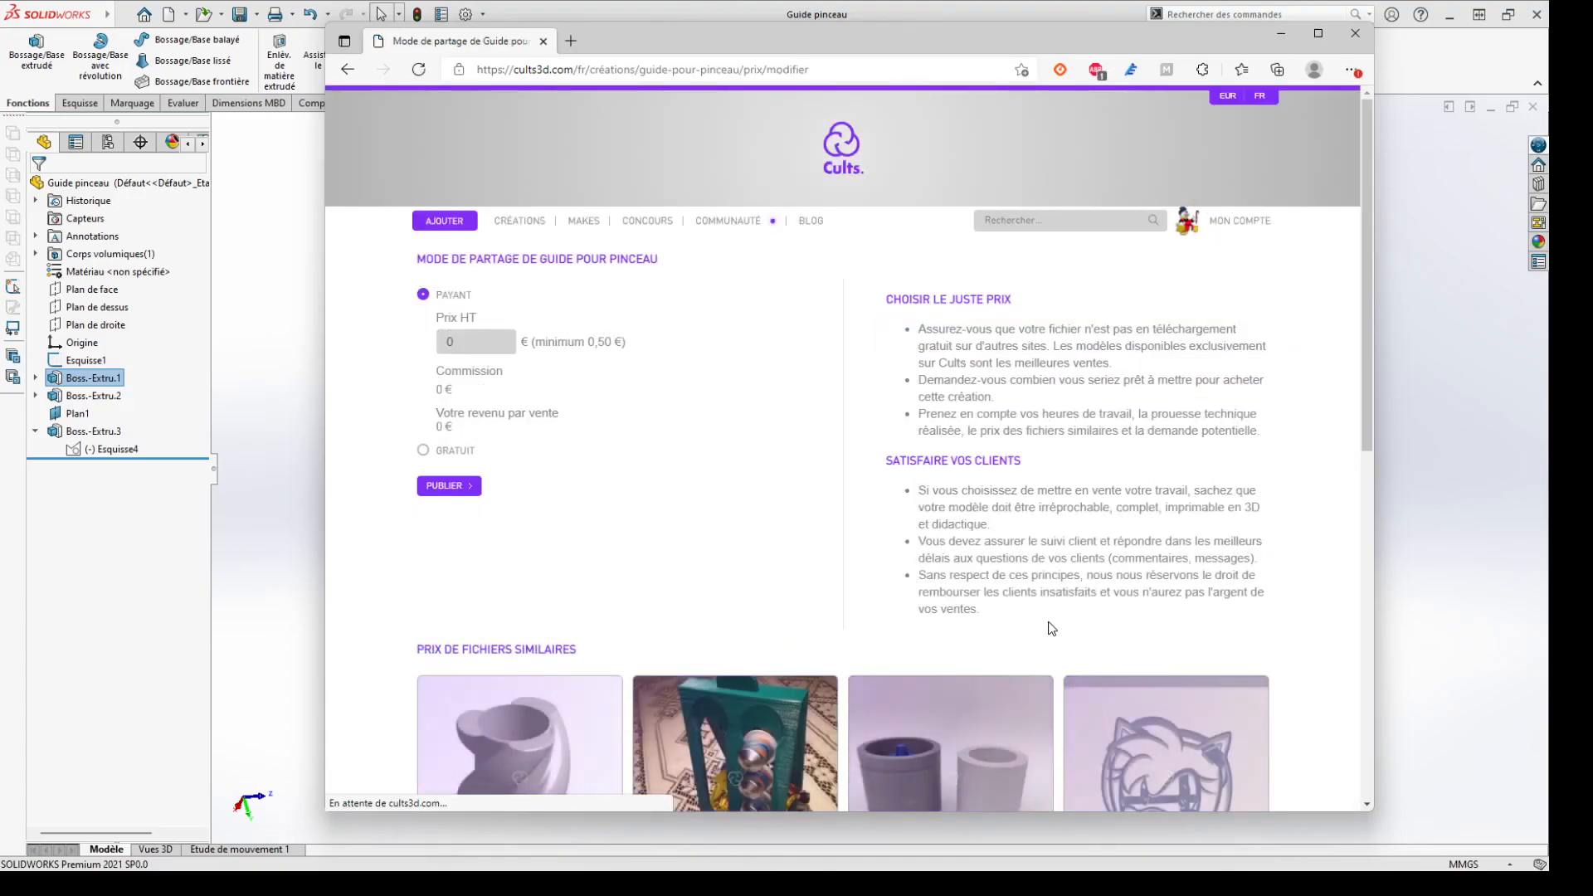
Share the creation as Gratuit under the "CC BY - Attribution" licence and publish it
left_click(424, 450)
left_click(484, 372)
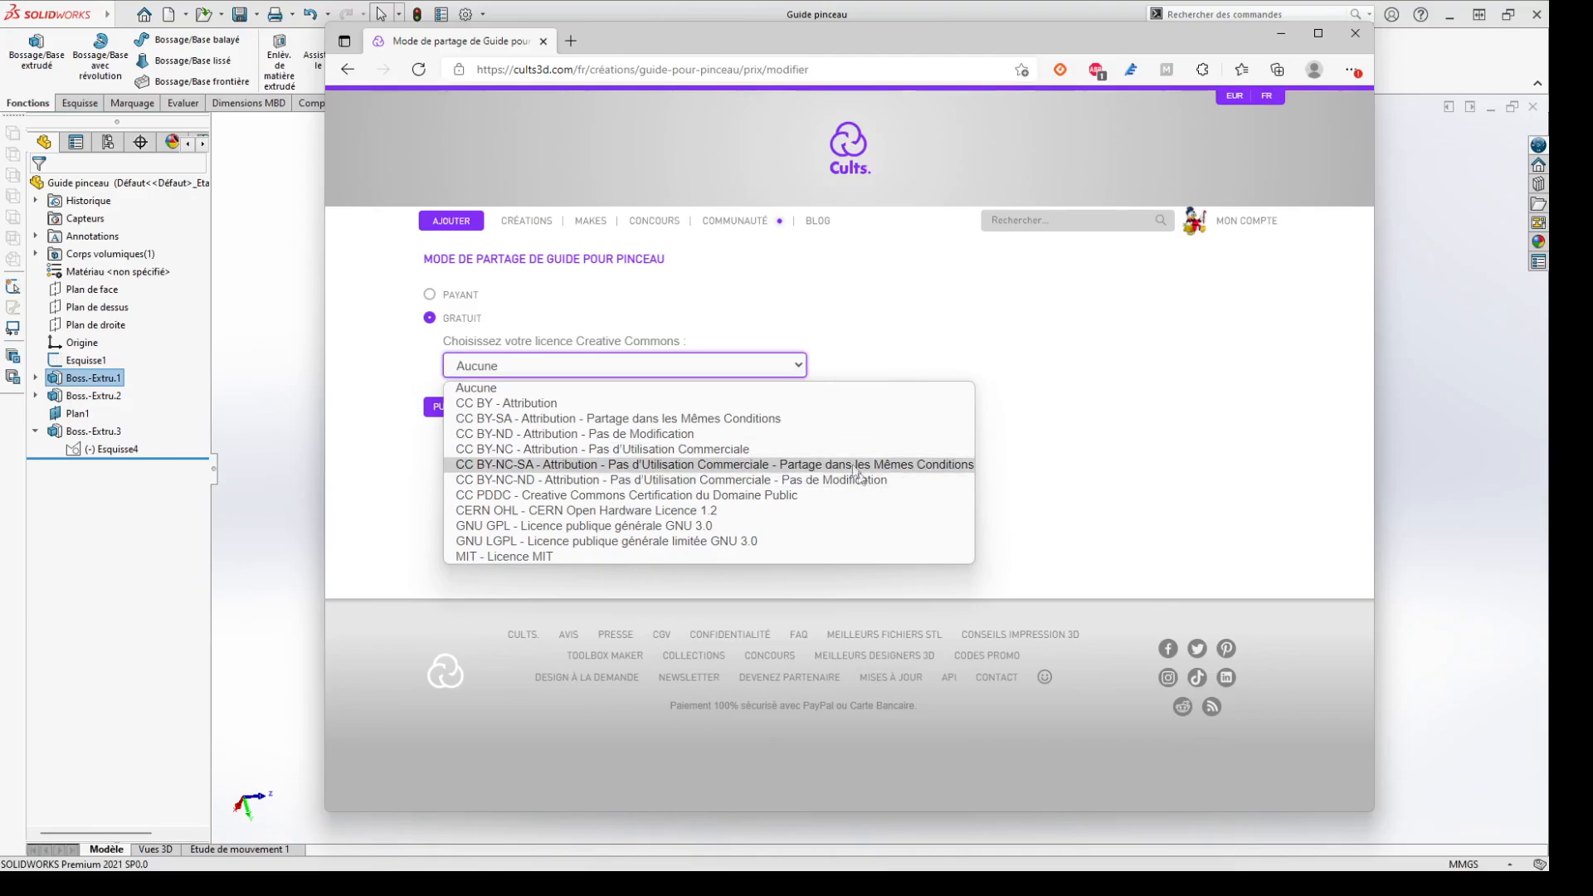
left_click(784, 472)
left_click(750, 367)
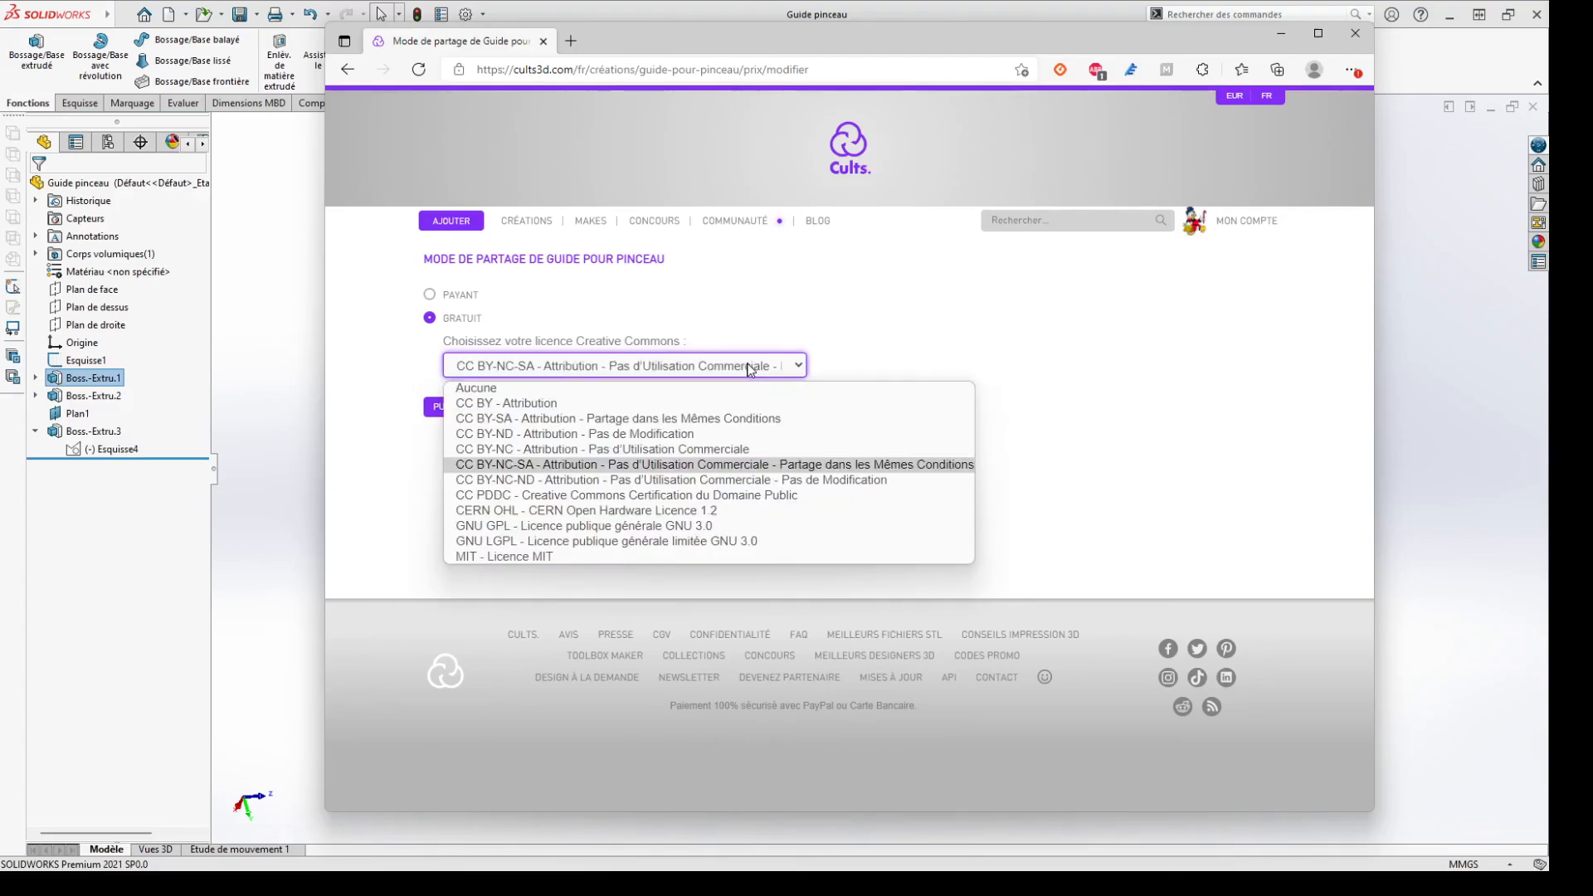
left_click(631, 404)
left_click(452, 409)
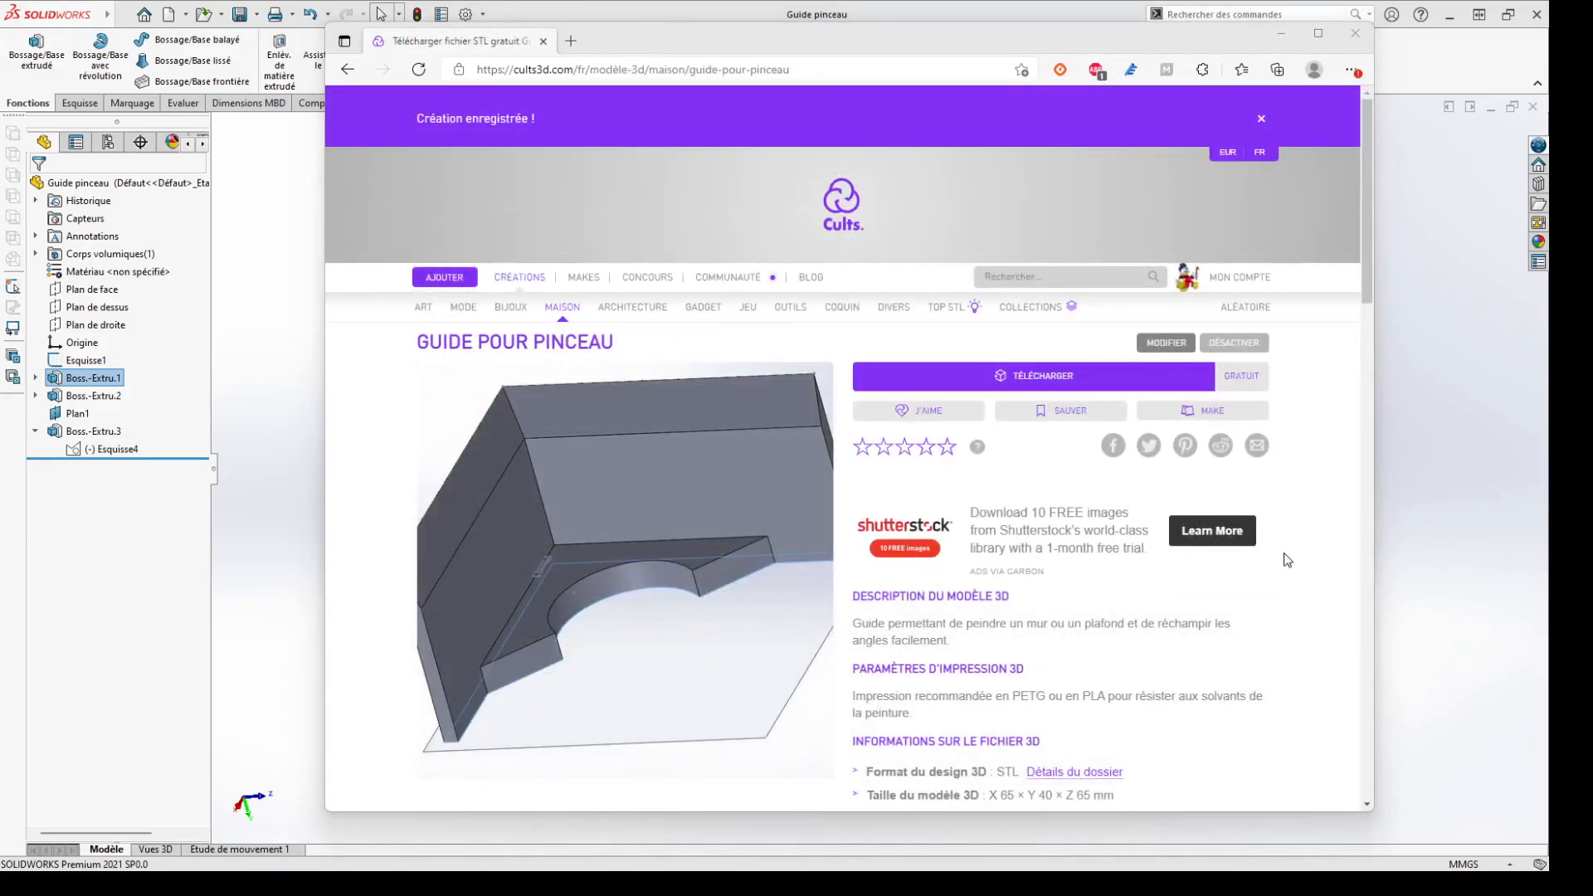
Review the published creation page, including its description, print parameters, file information, licence and keywords
scroll(1286, 559, "down", 1)
scroll(1285, 555, "down", 2)
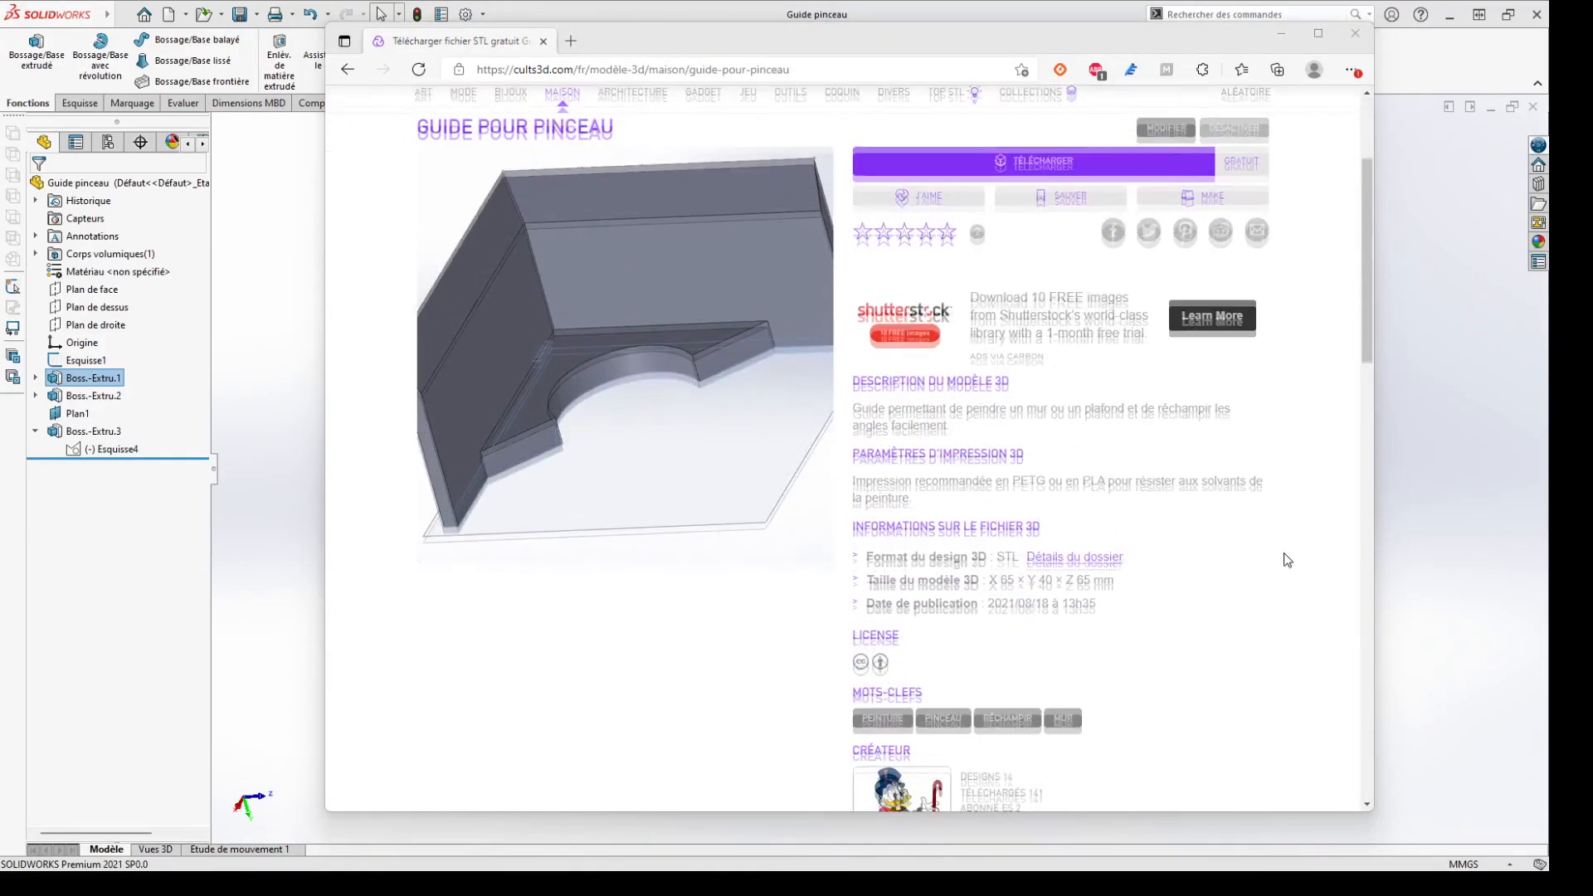
scroll(1285, 554, "up", 2)
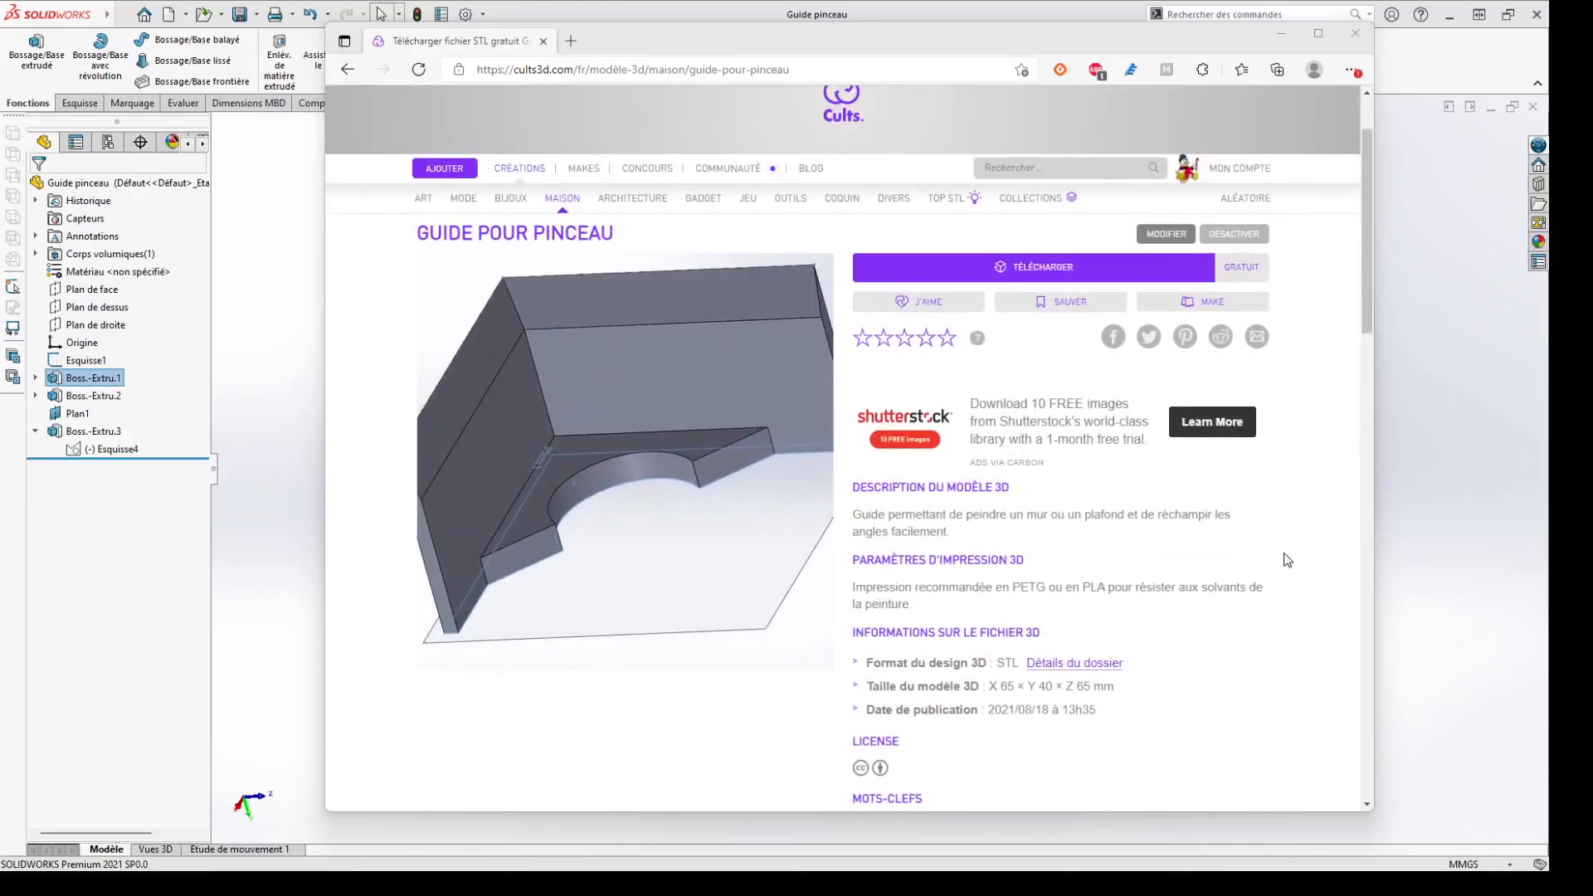
scroll(1285, 555, "down", 2)
scroll(1283, 552, "up", 2)
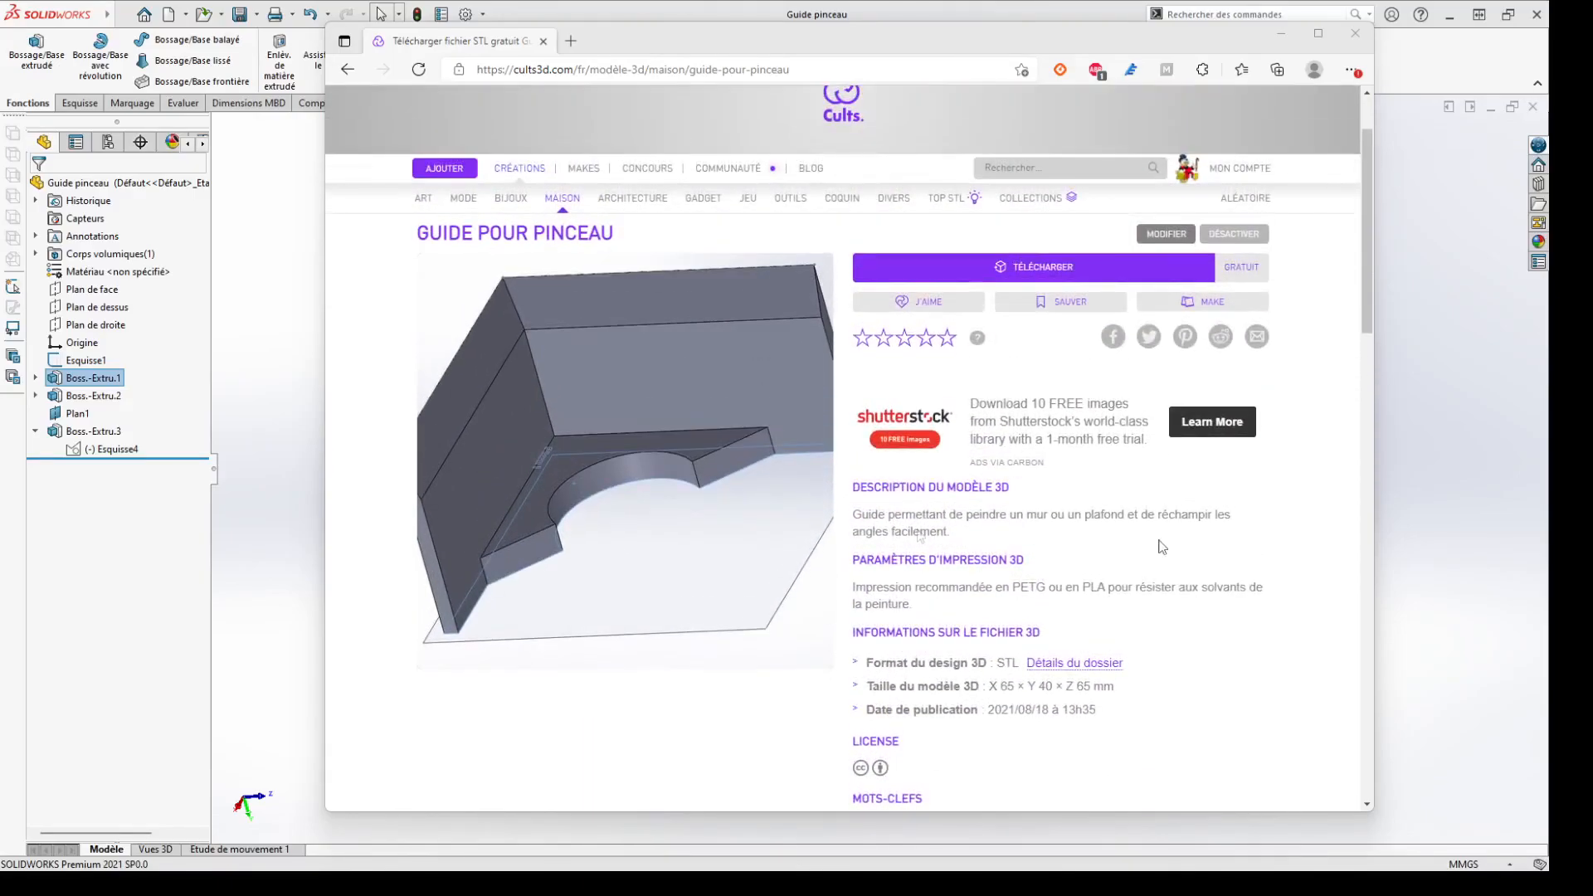